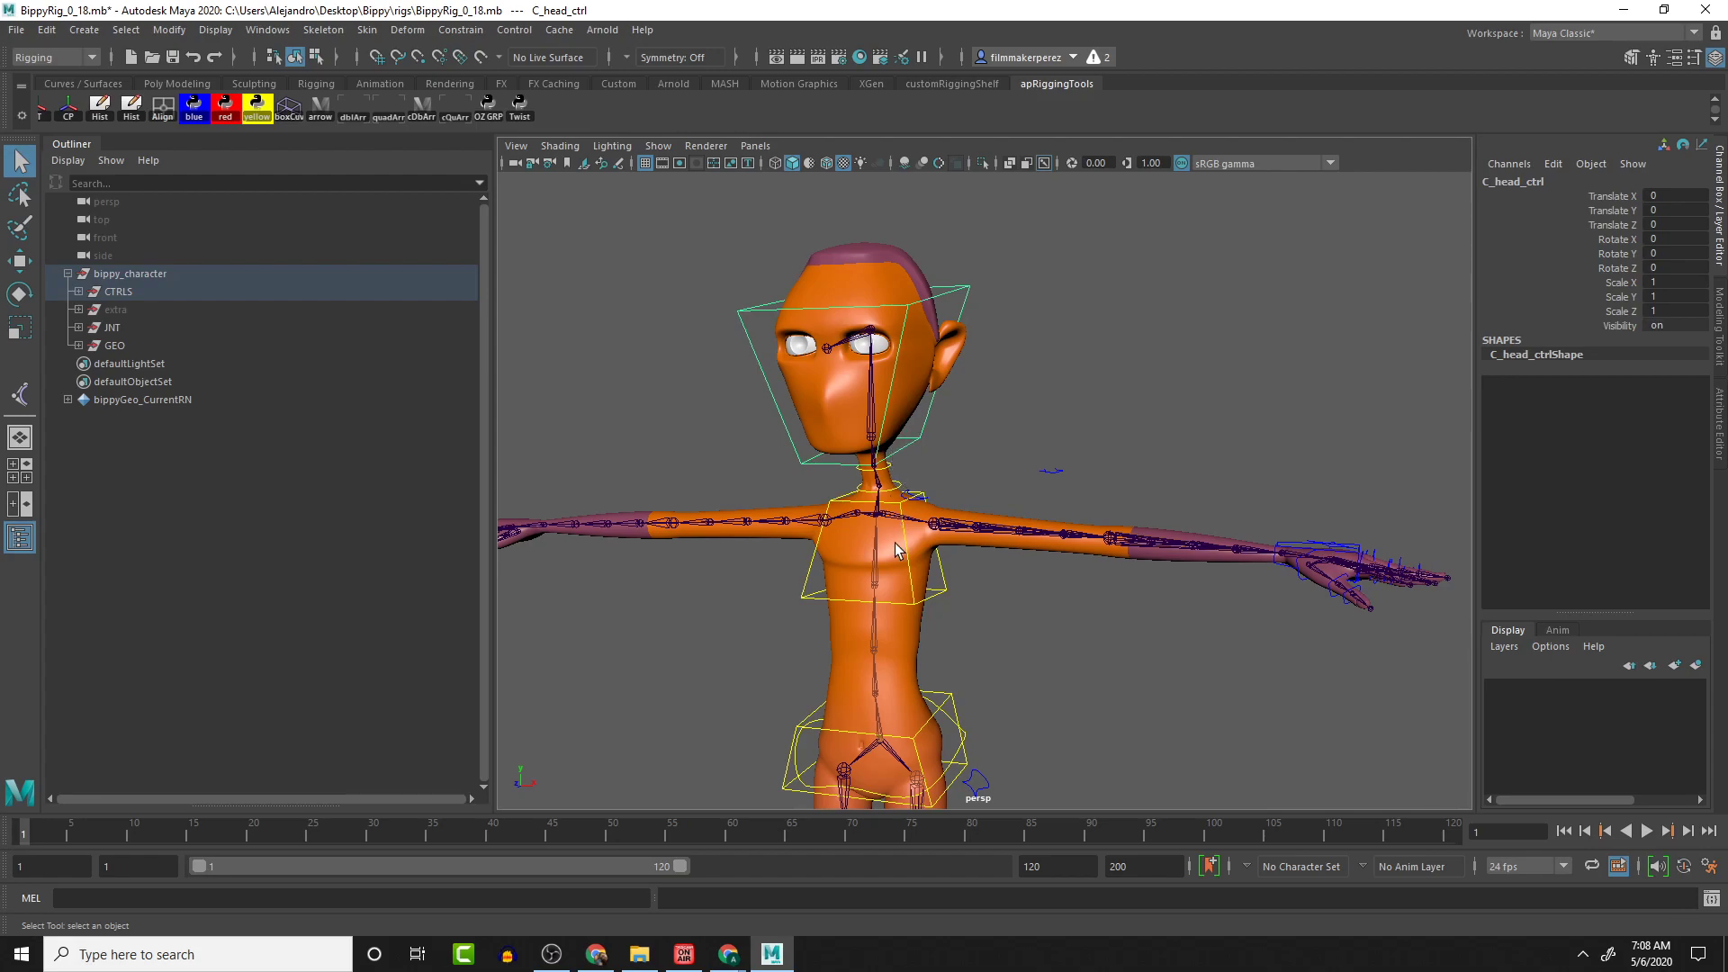
Select the head control and reveal it in the CTRLS hierarchy of the Outliner
left_click(1286, 542)
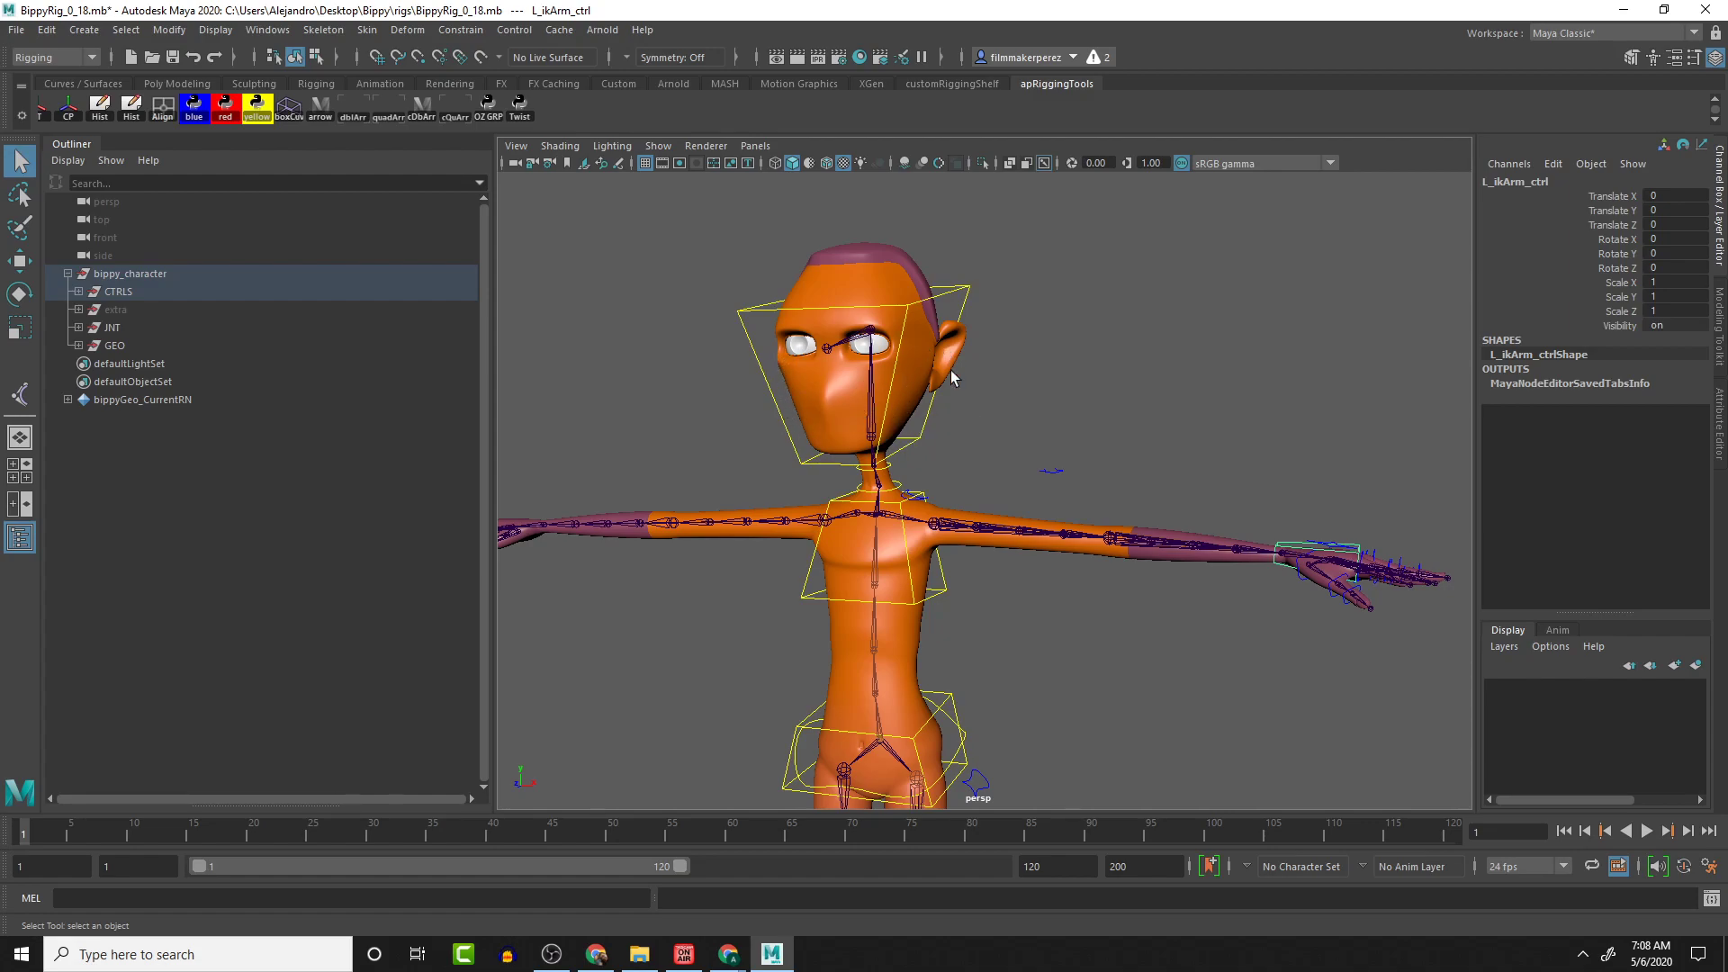
left_click_drag(999, 375, 1034, 374, "alt")
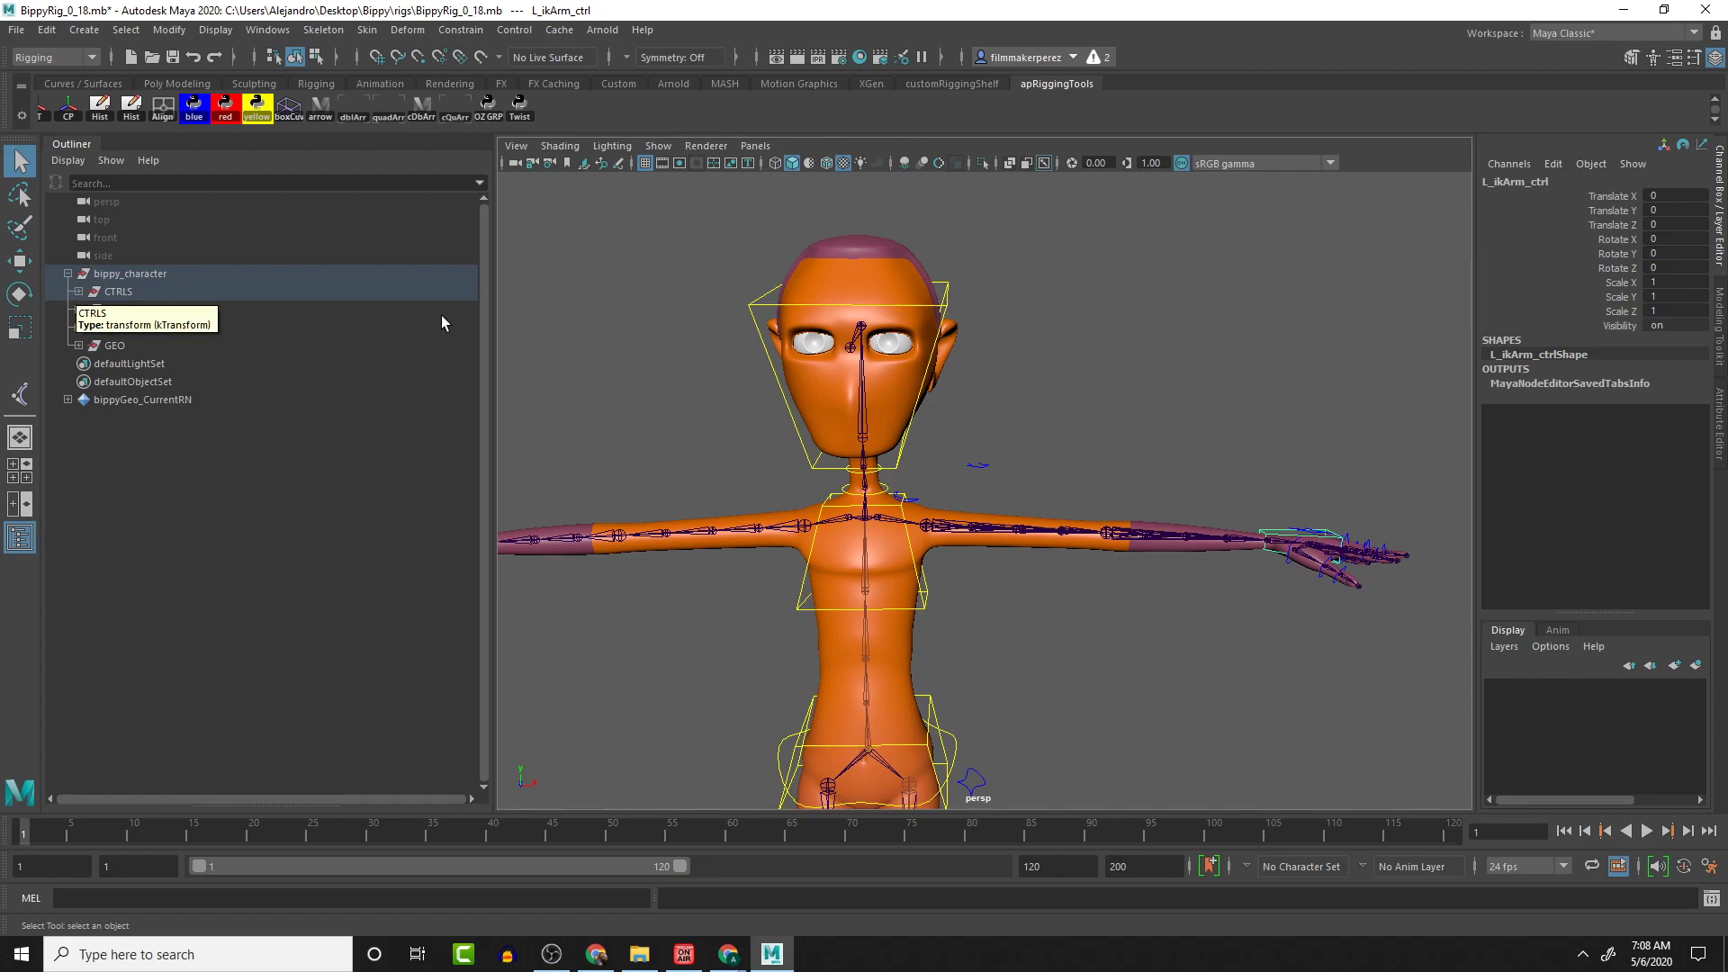
left_click(757, 299)
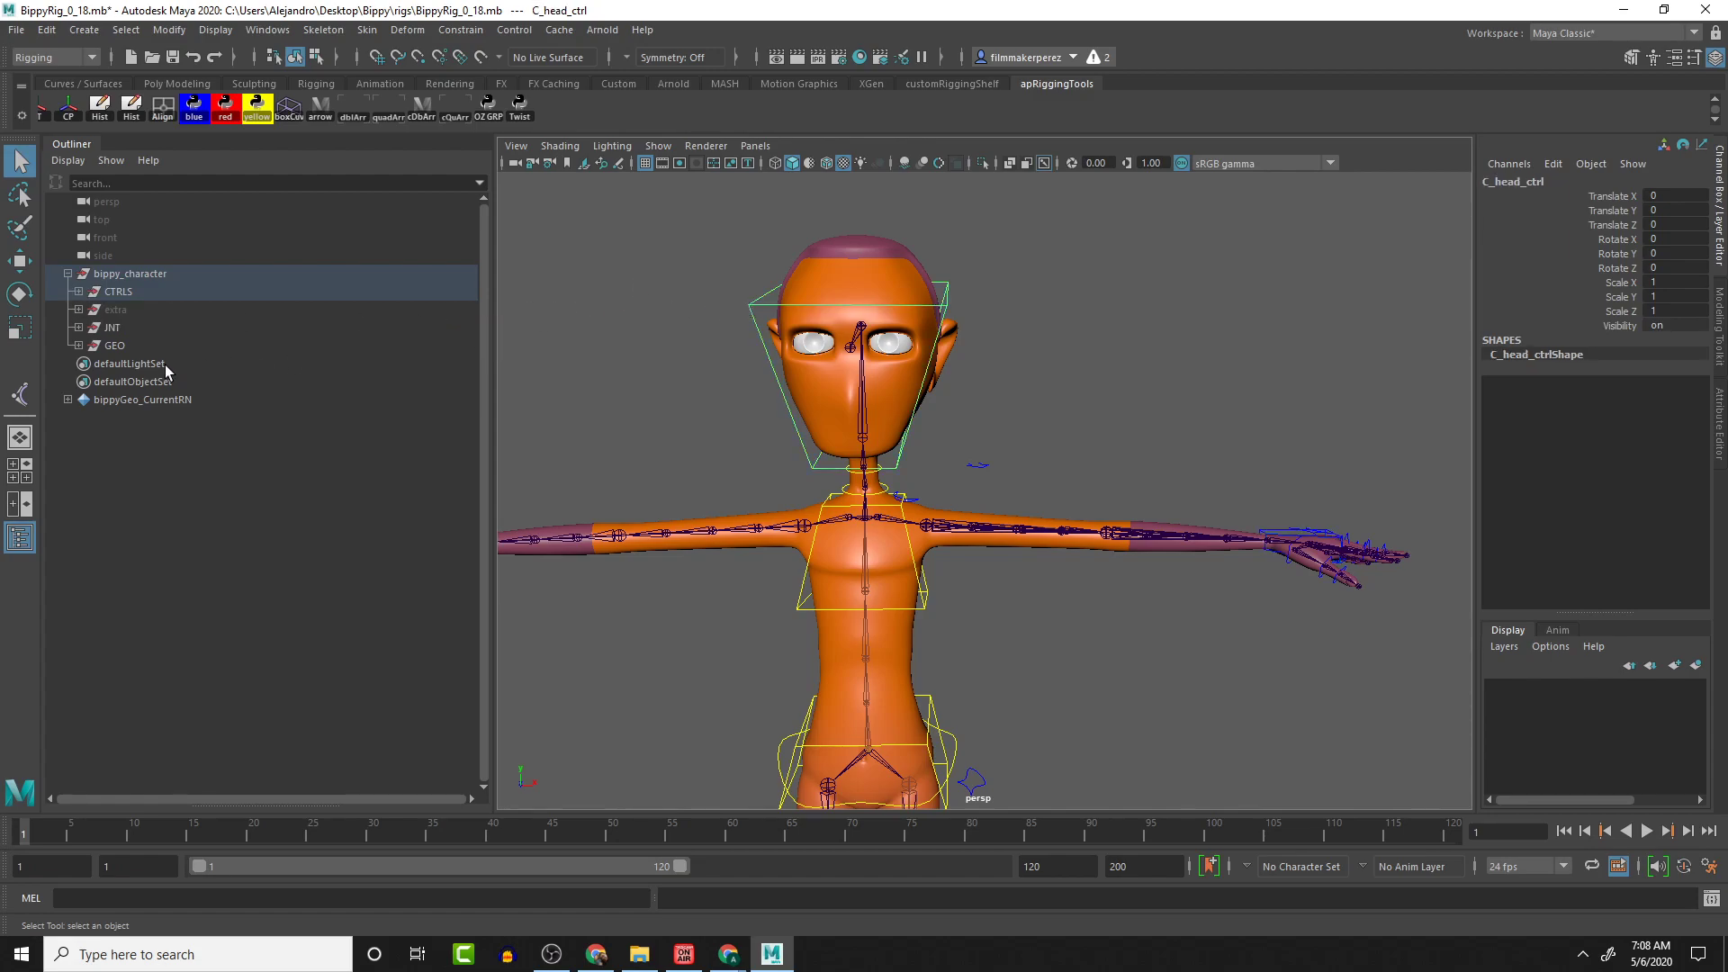
key("f")
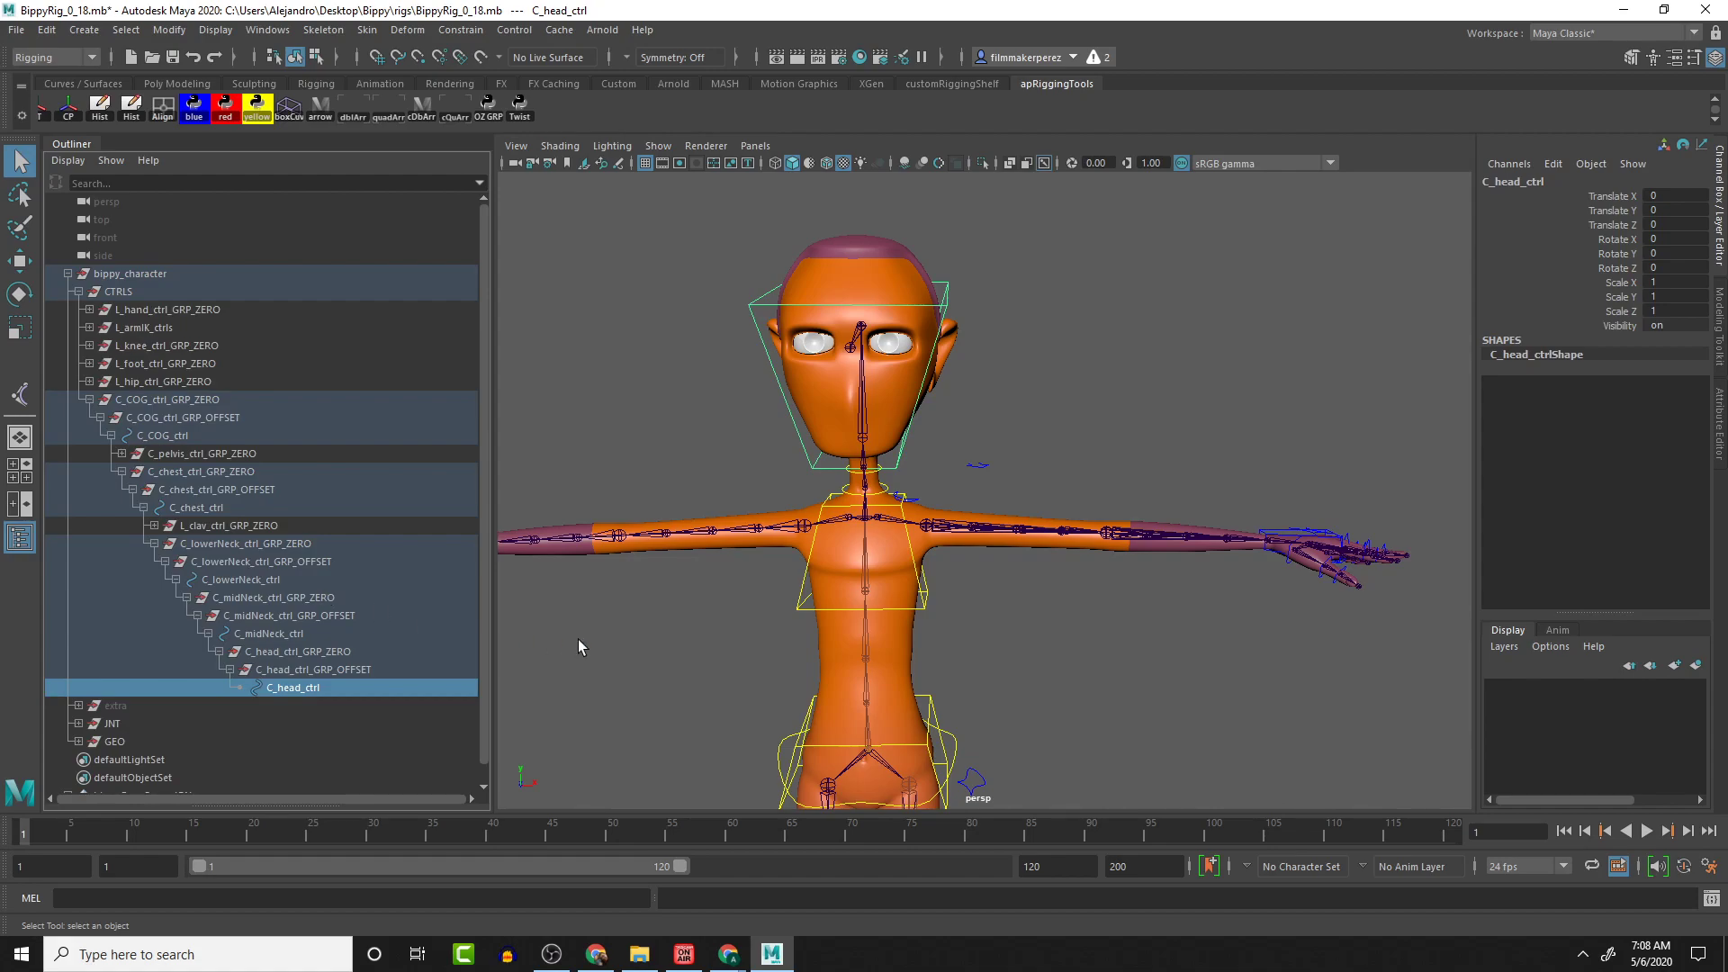
middle_click_drag(990, 432, 1043, 380, "alt")
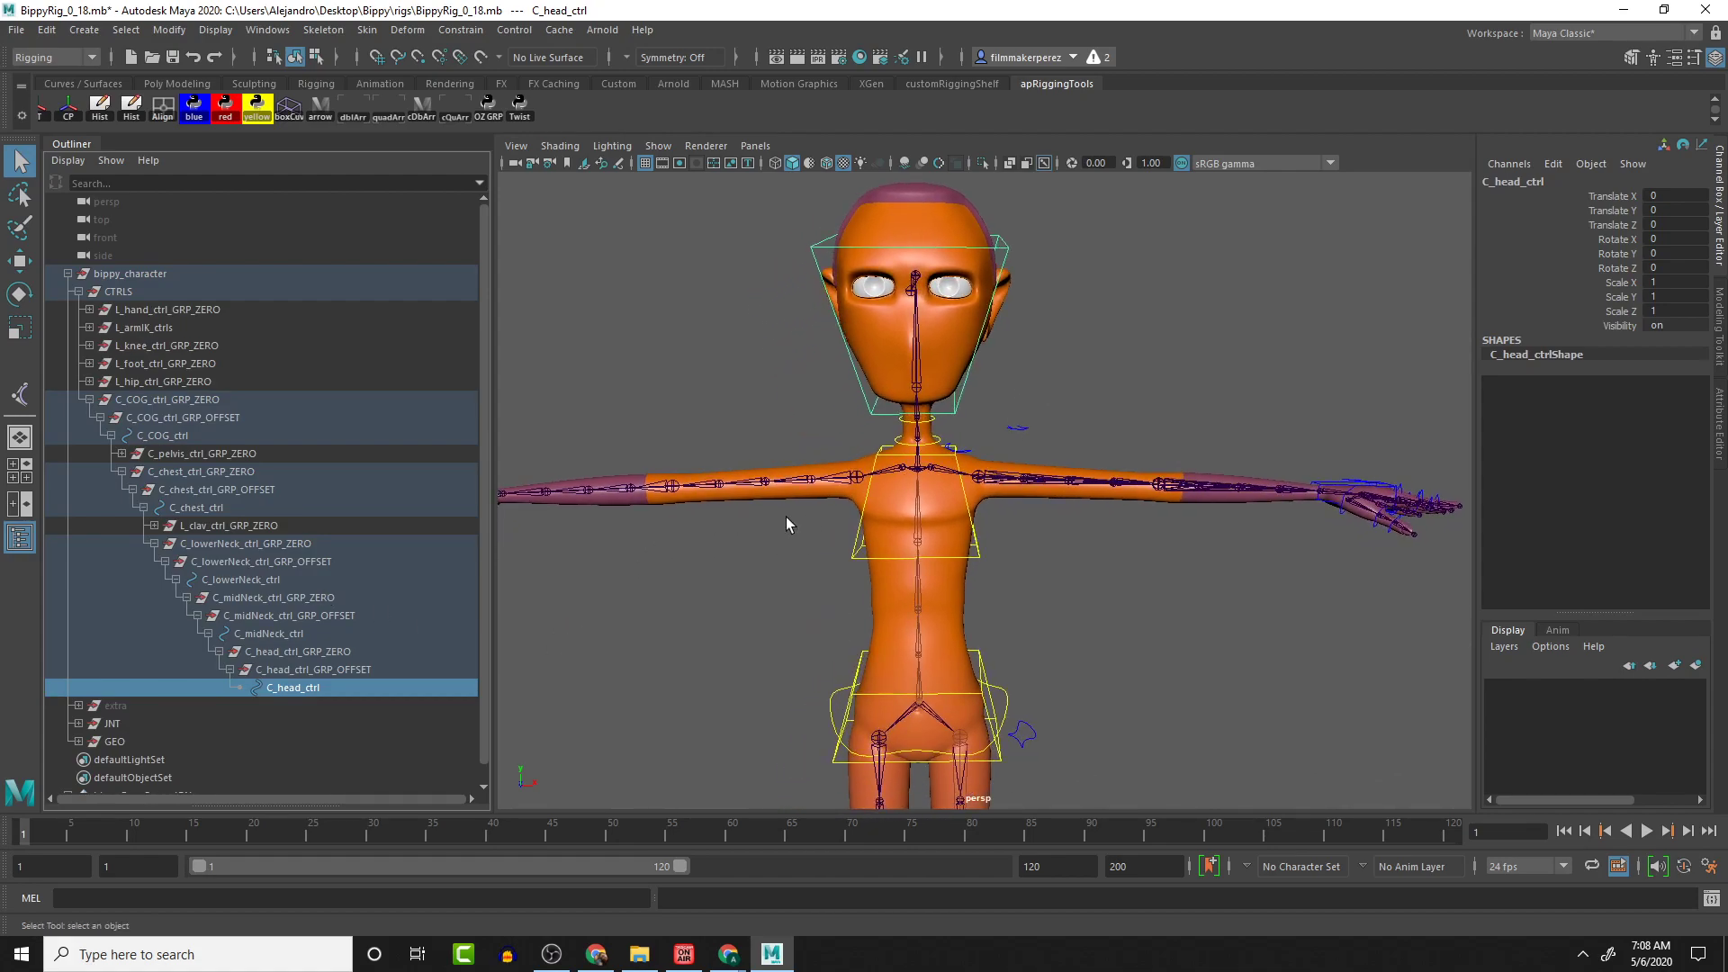
Duplicate the C_head_jnt_bind joint and unparent the copy out of the JNT hierarchy to world level
left_click(918, 364)
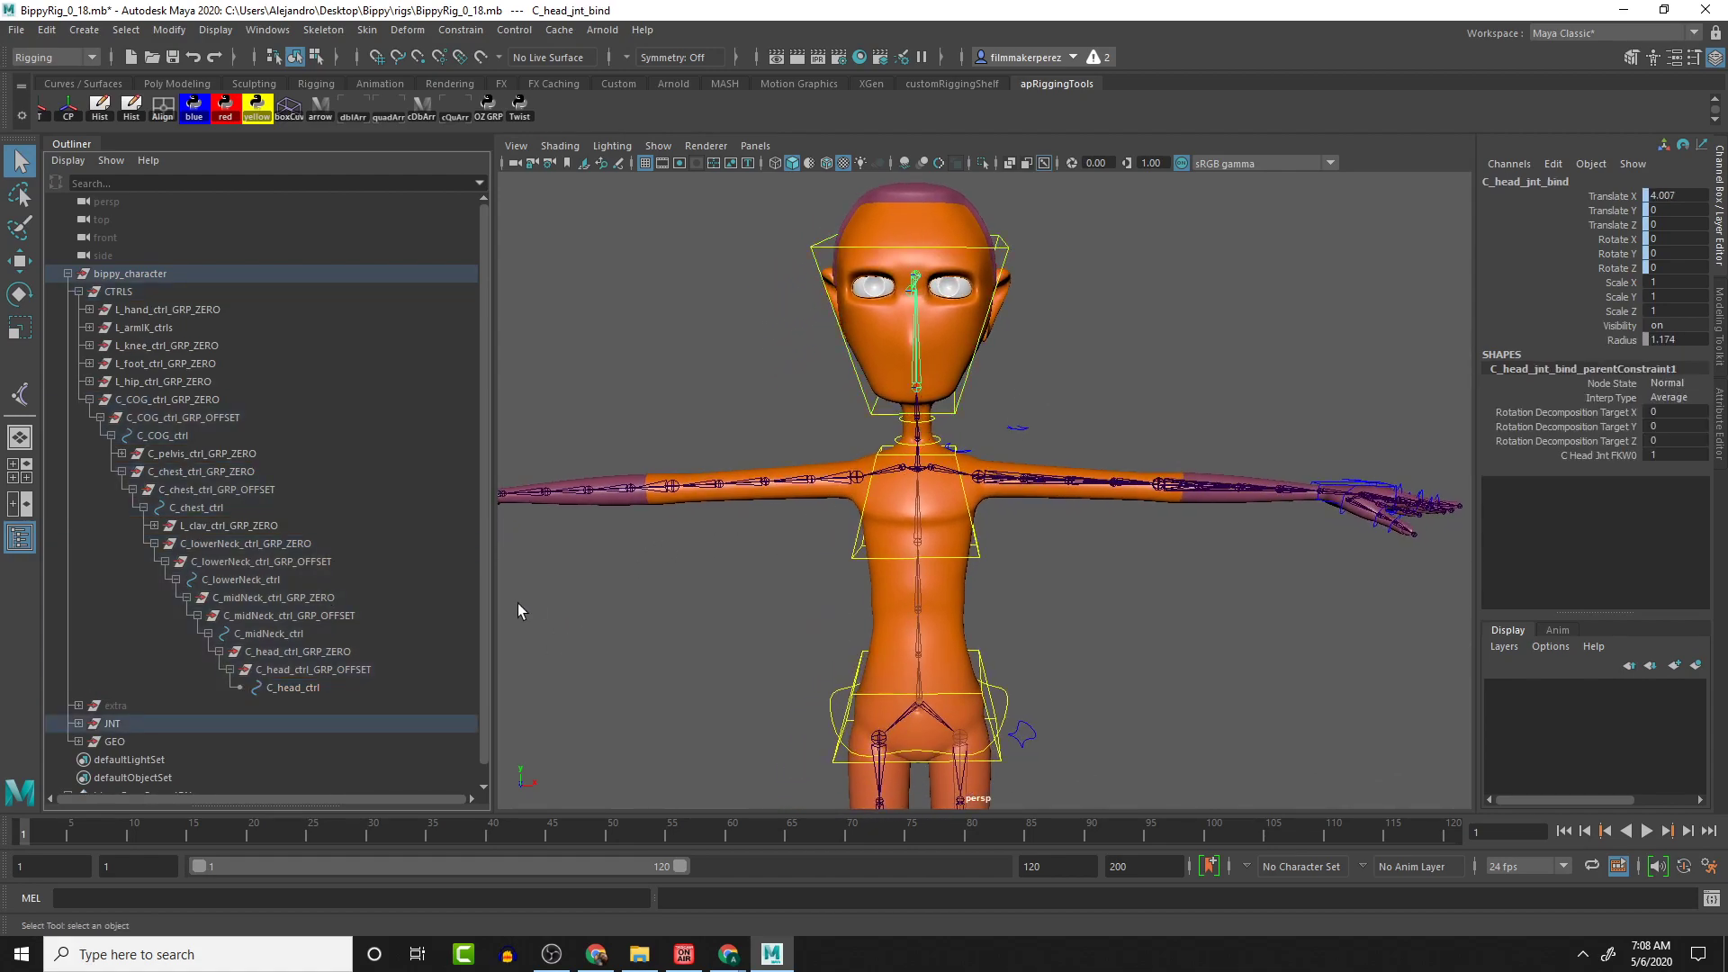
scroll(256, 717, "down", 5)
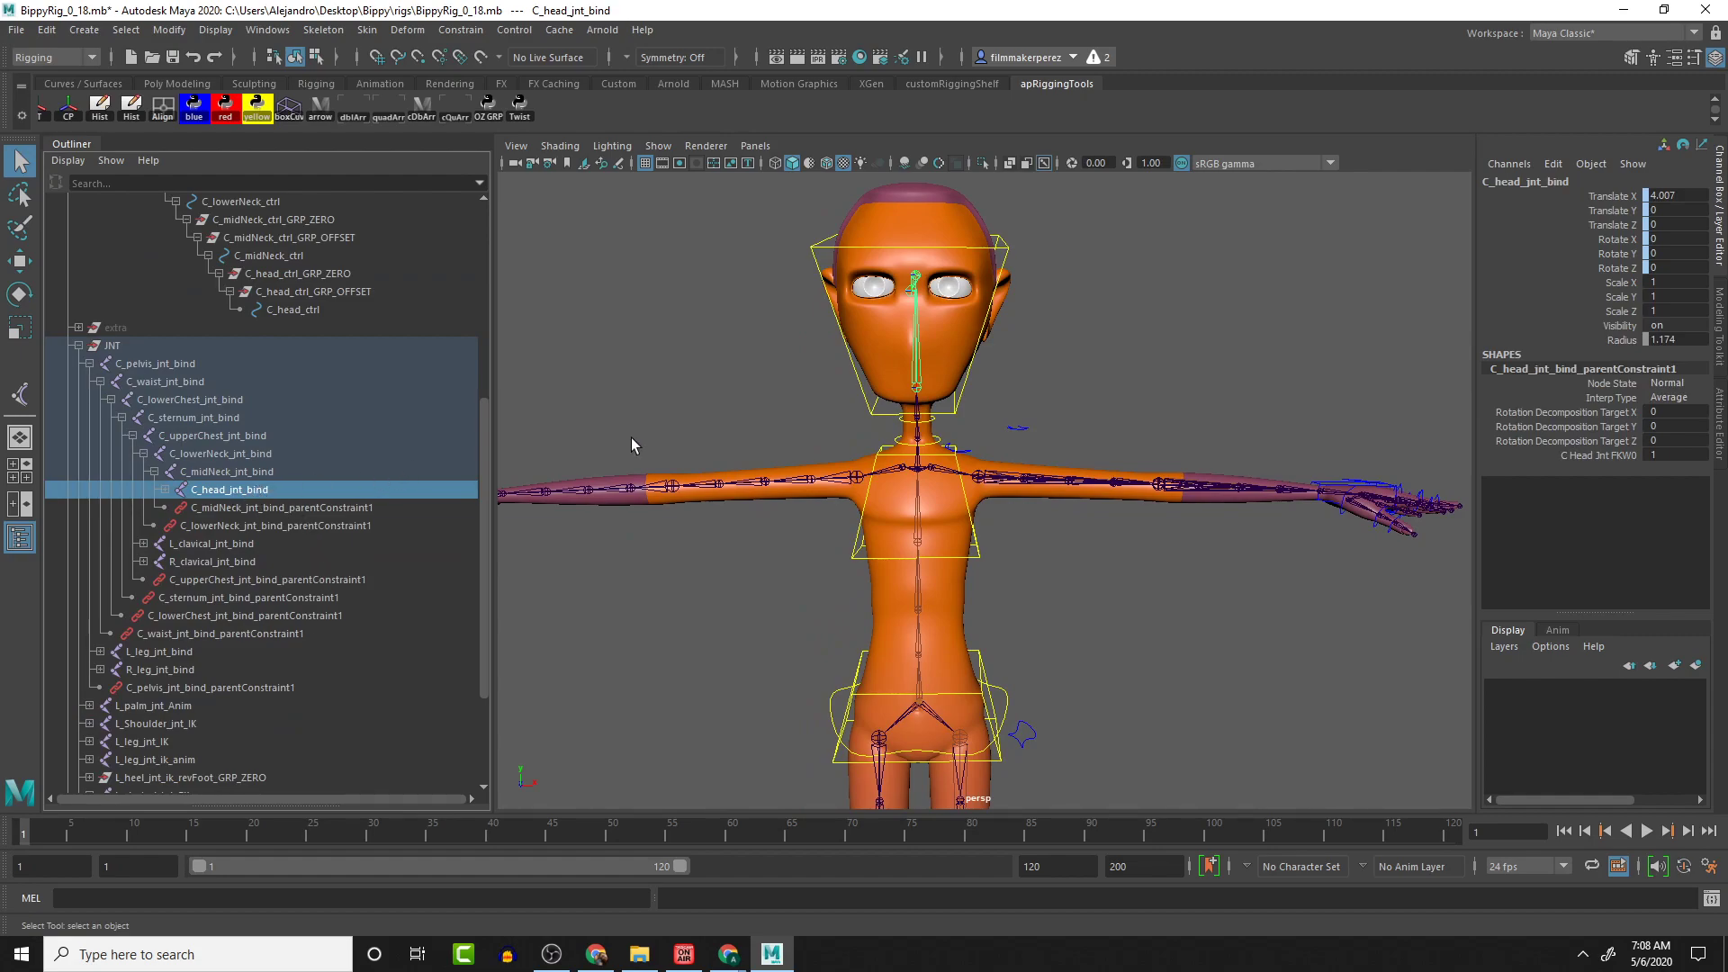
key("ctrl+d")
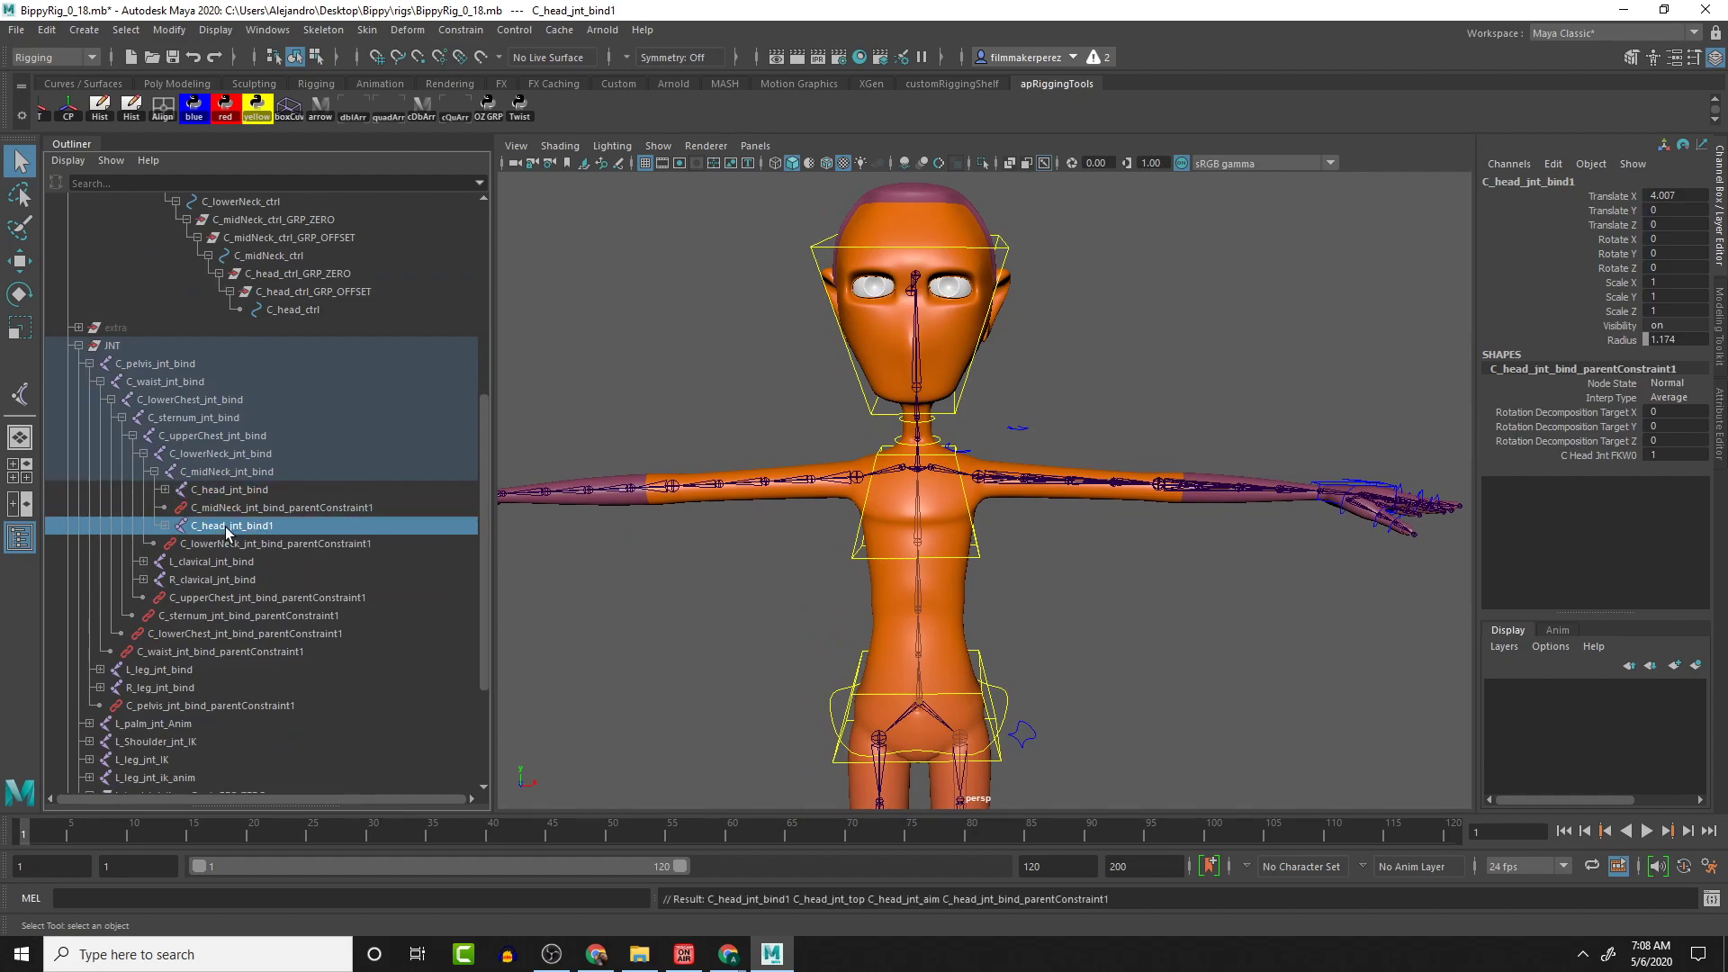
key("shift+p")
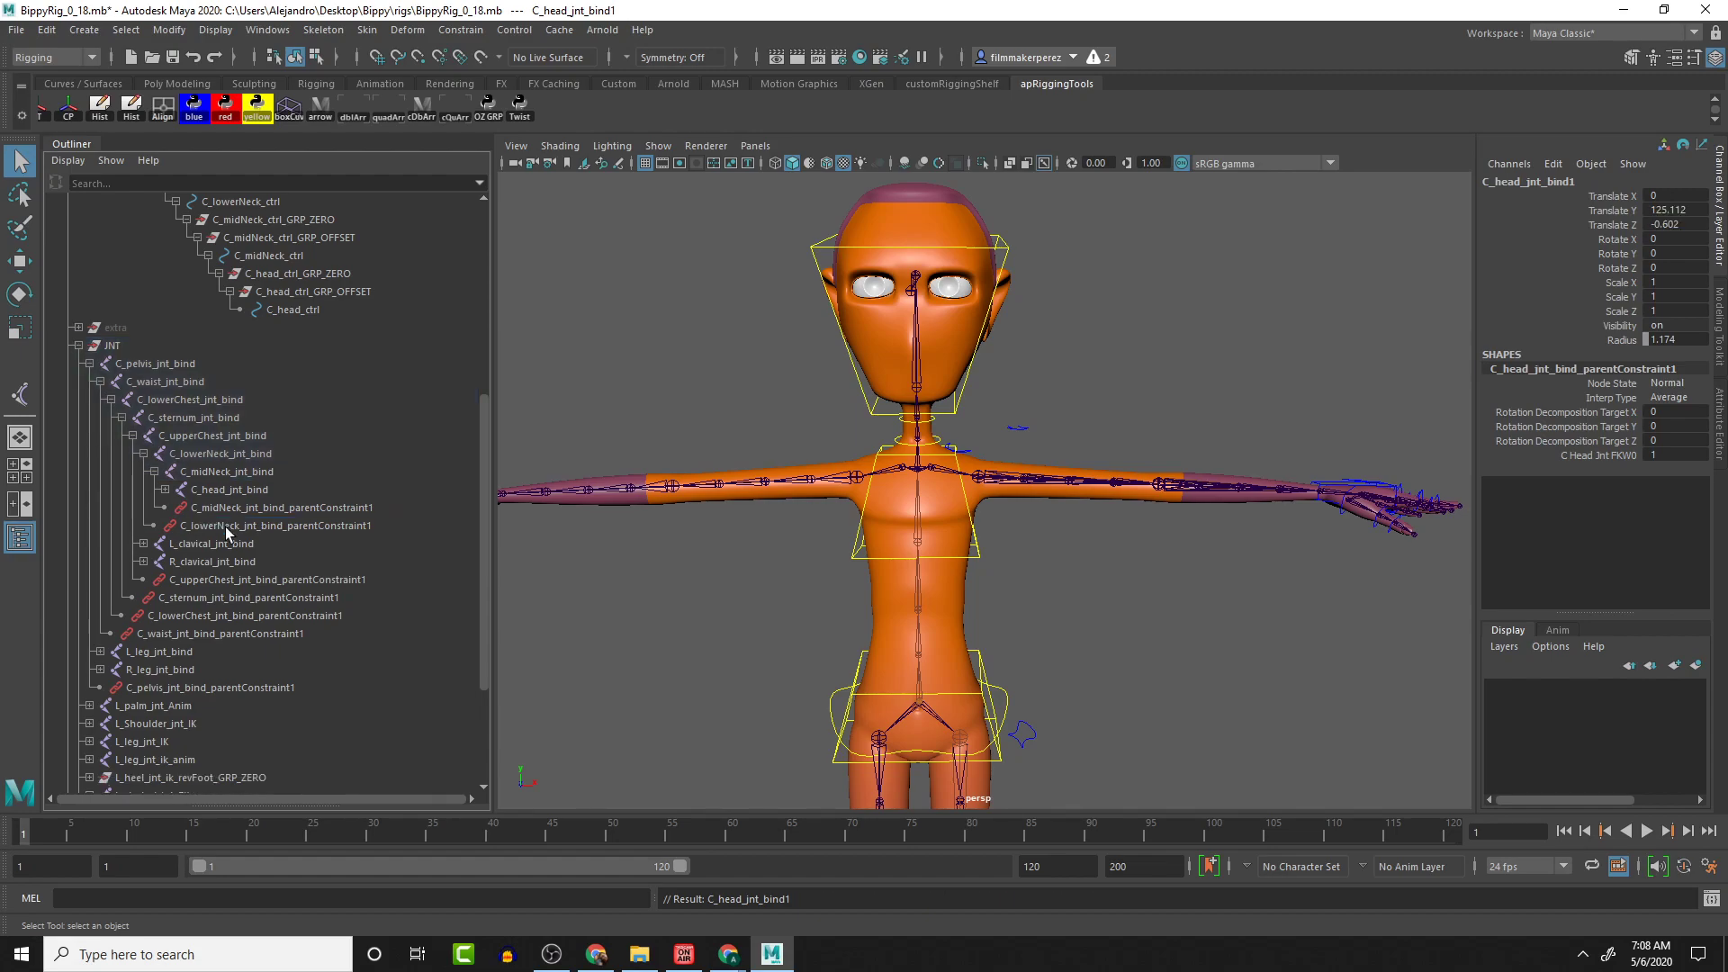
left_click(78, 345)
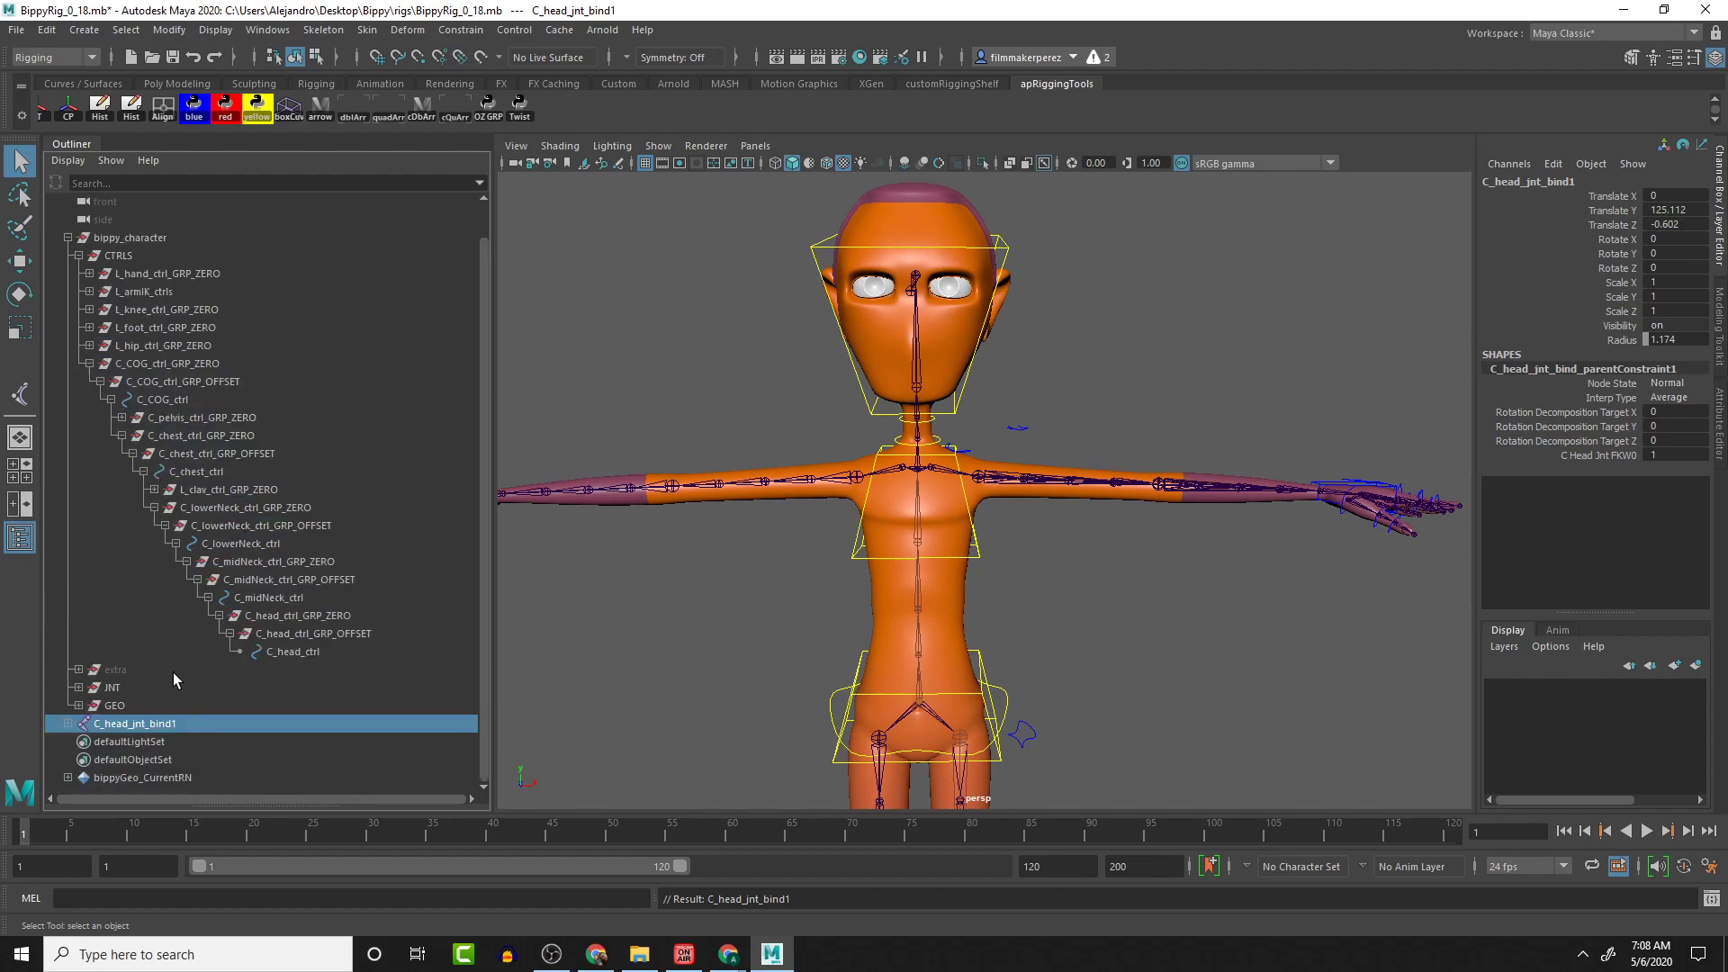
Delete the child joint C_head_jnt_top and the parent constraint under the duplicated head joint
left_click(68, 724)
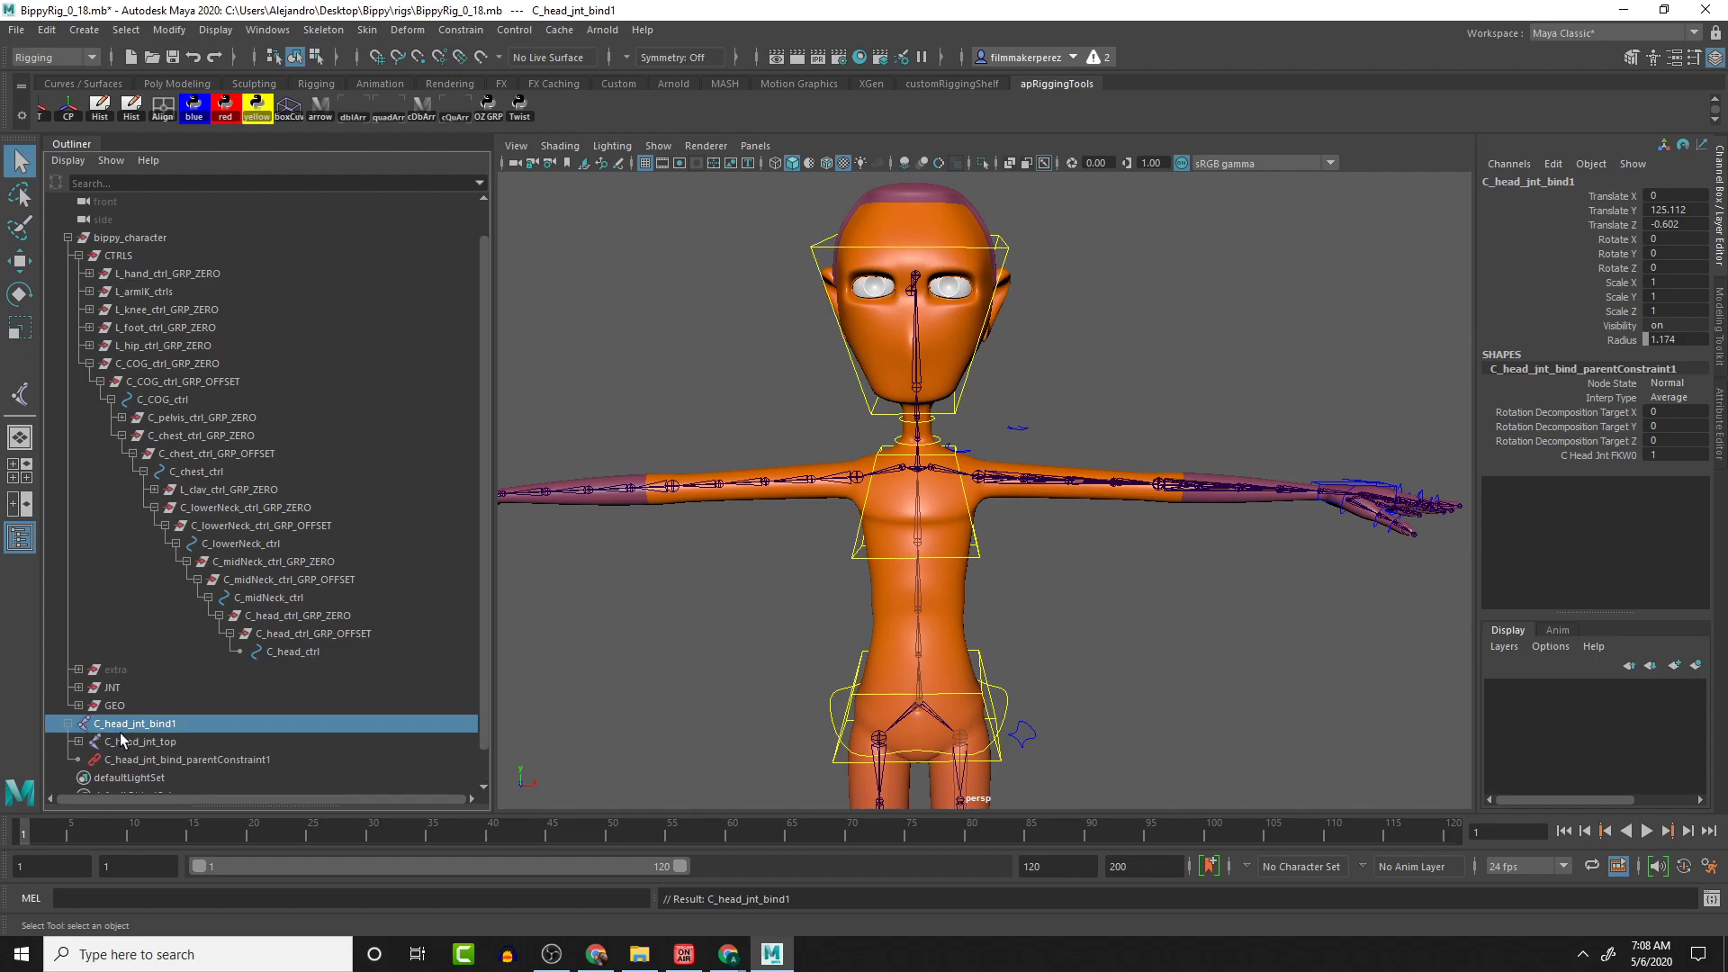
left_click(149, 746)
key("Delete")
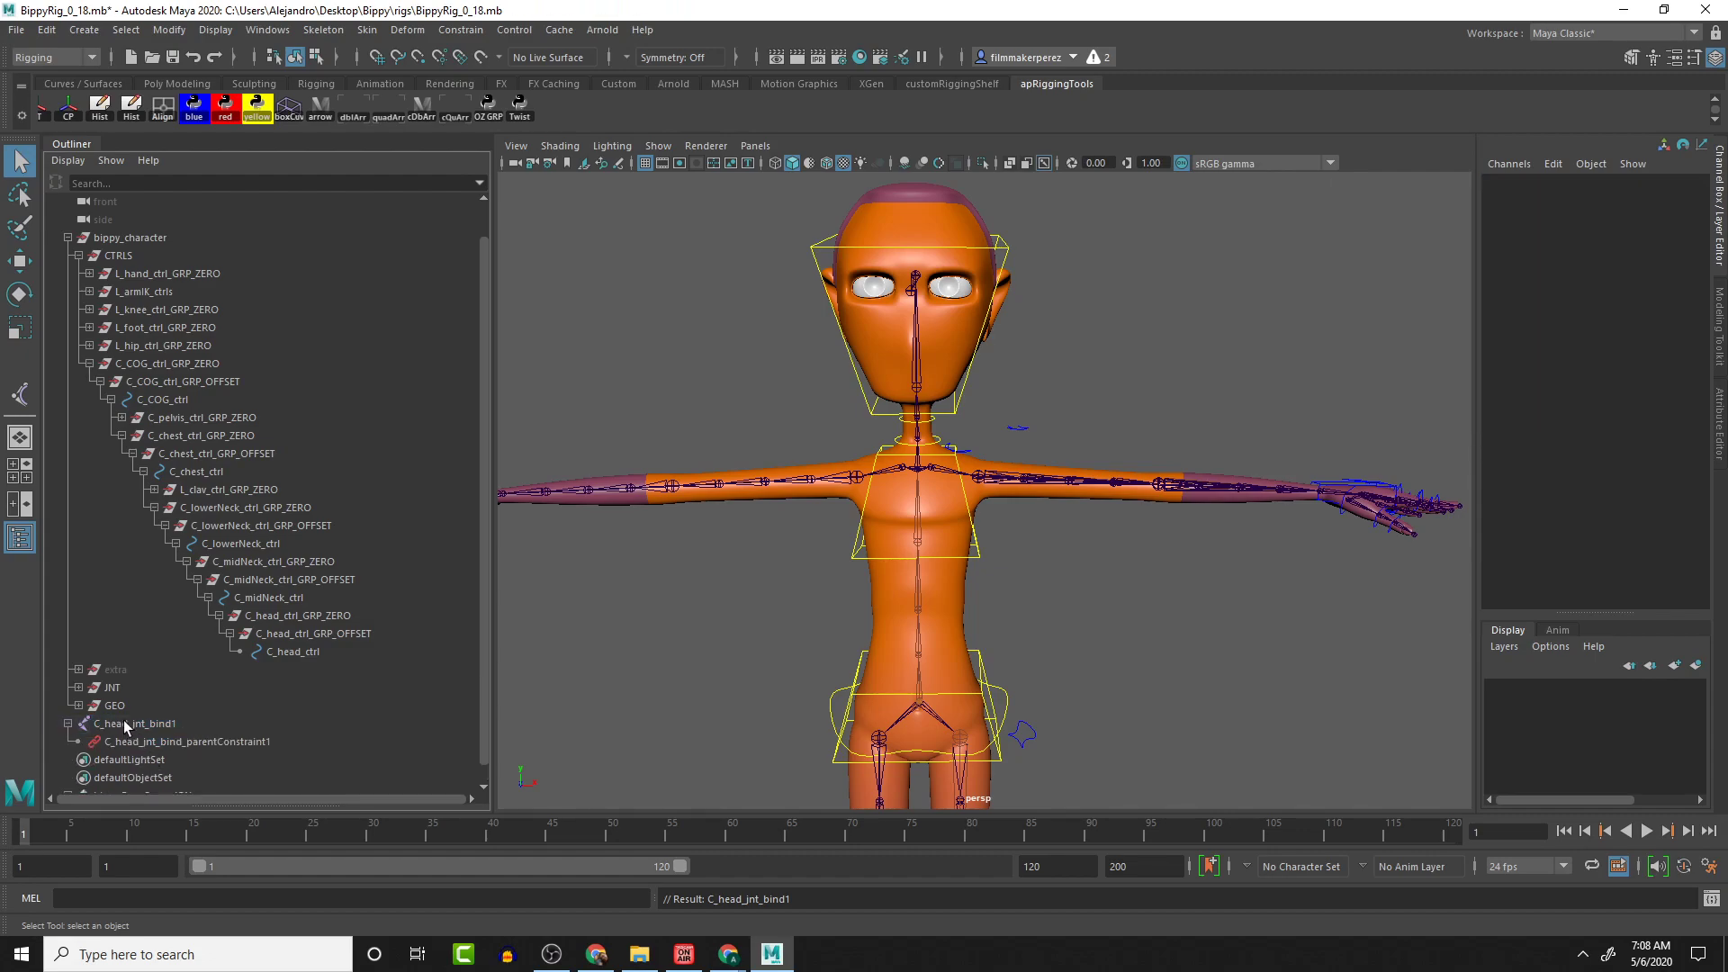
left_click(123, 726)
left_click(138, 744)
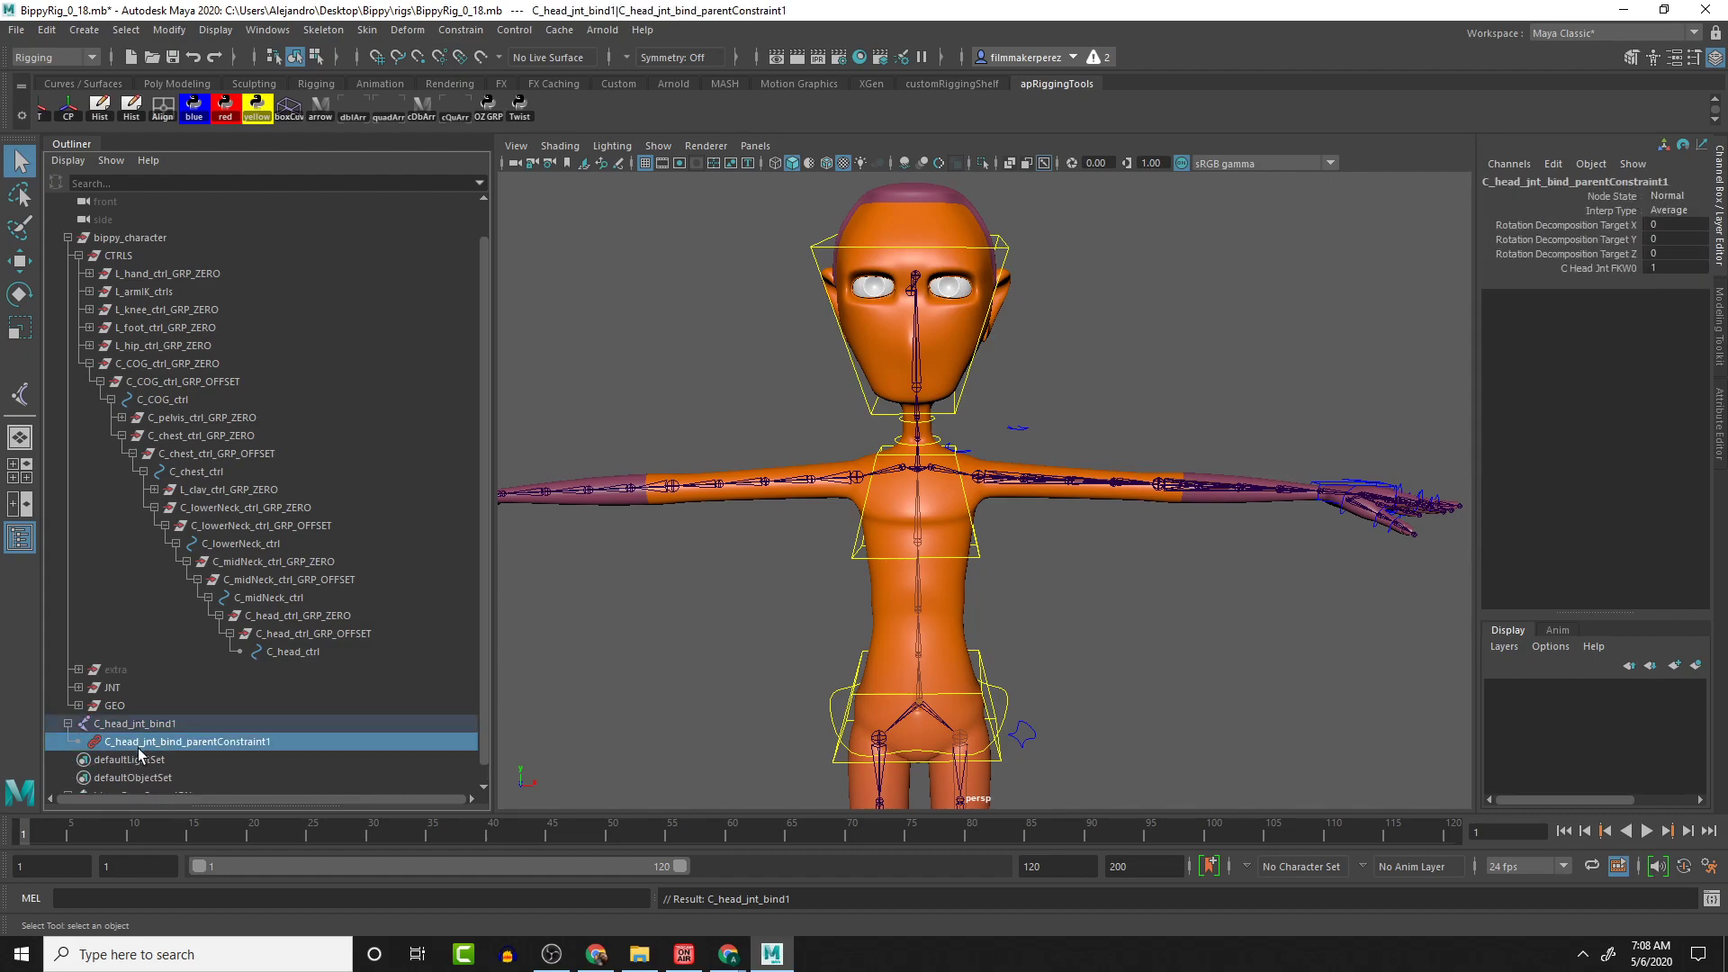
key("Delete")
left_click(124, 725)
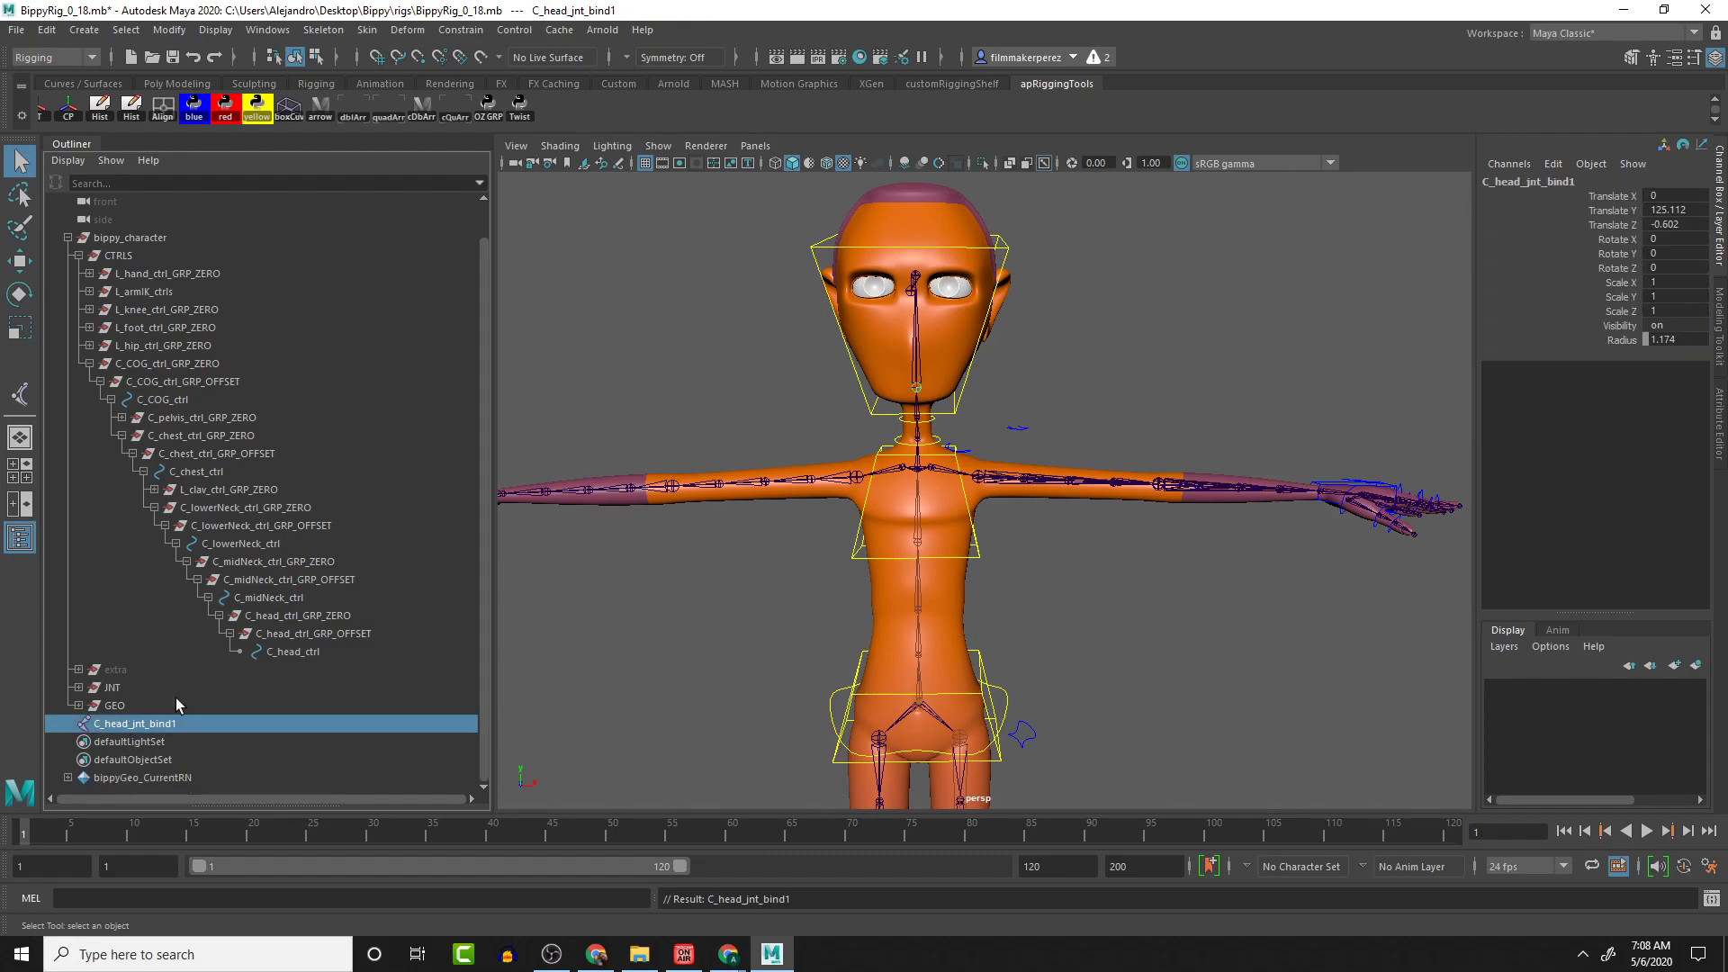
Rename the duplicated head joint as C_head_jnt_worldAlign
left_click_drag(930, 374, 1123, 402, "alt")
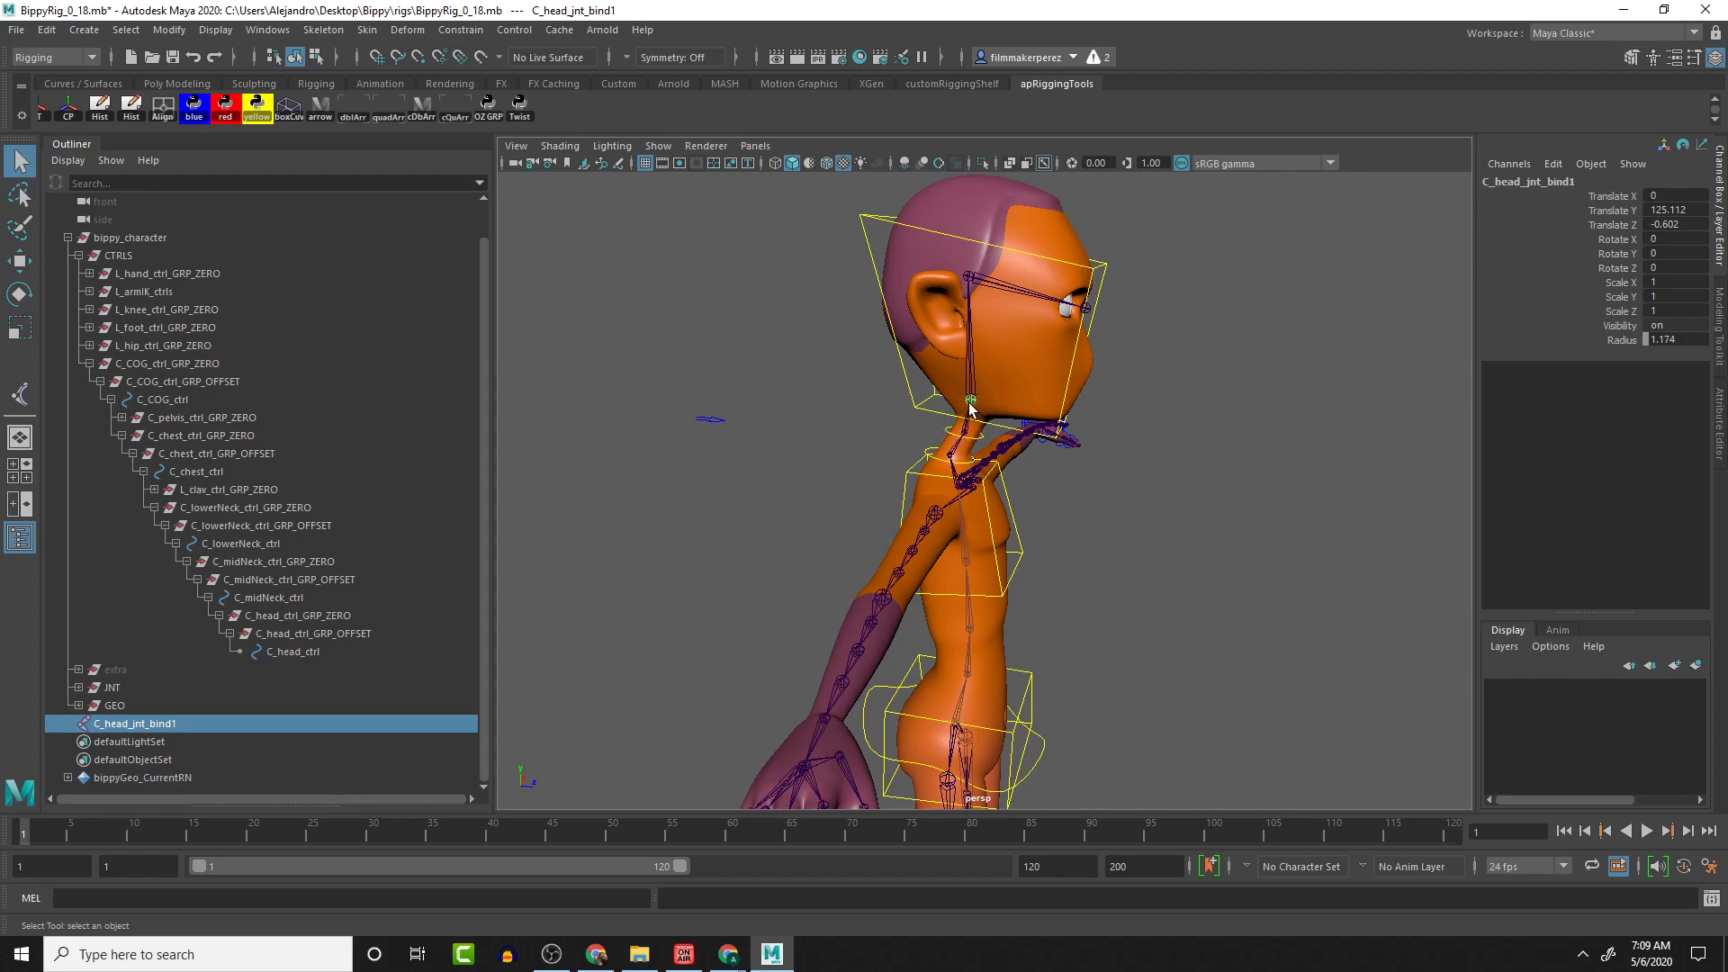
double_click(173, 722)
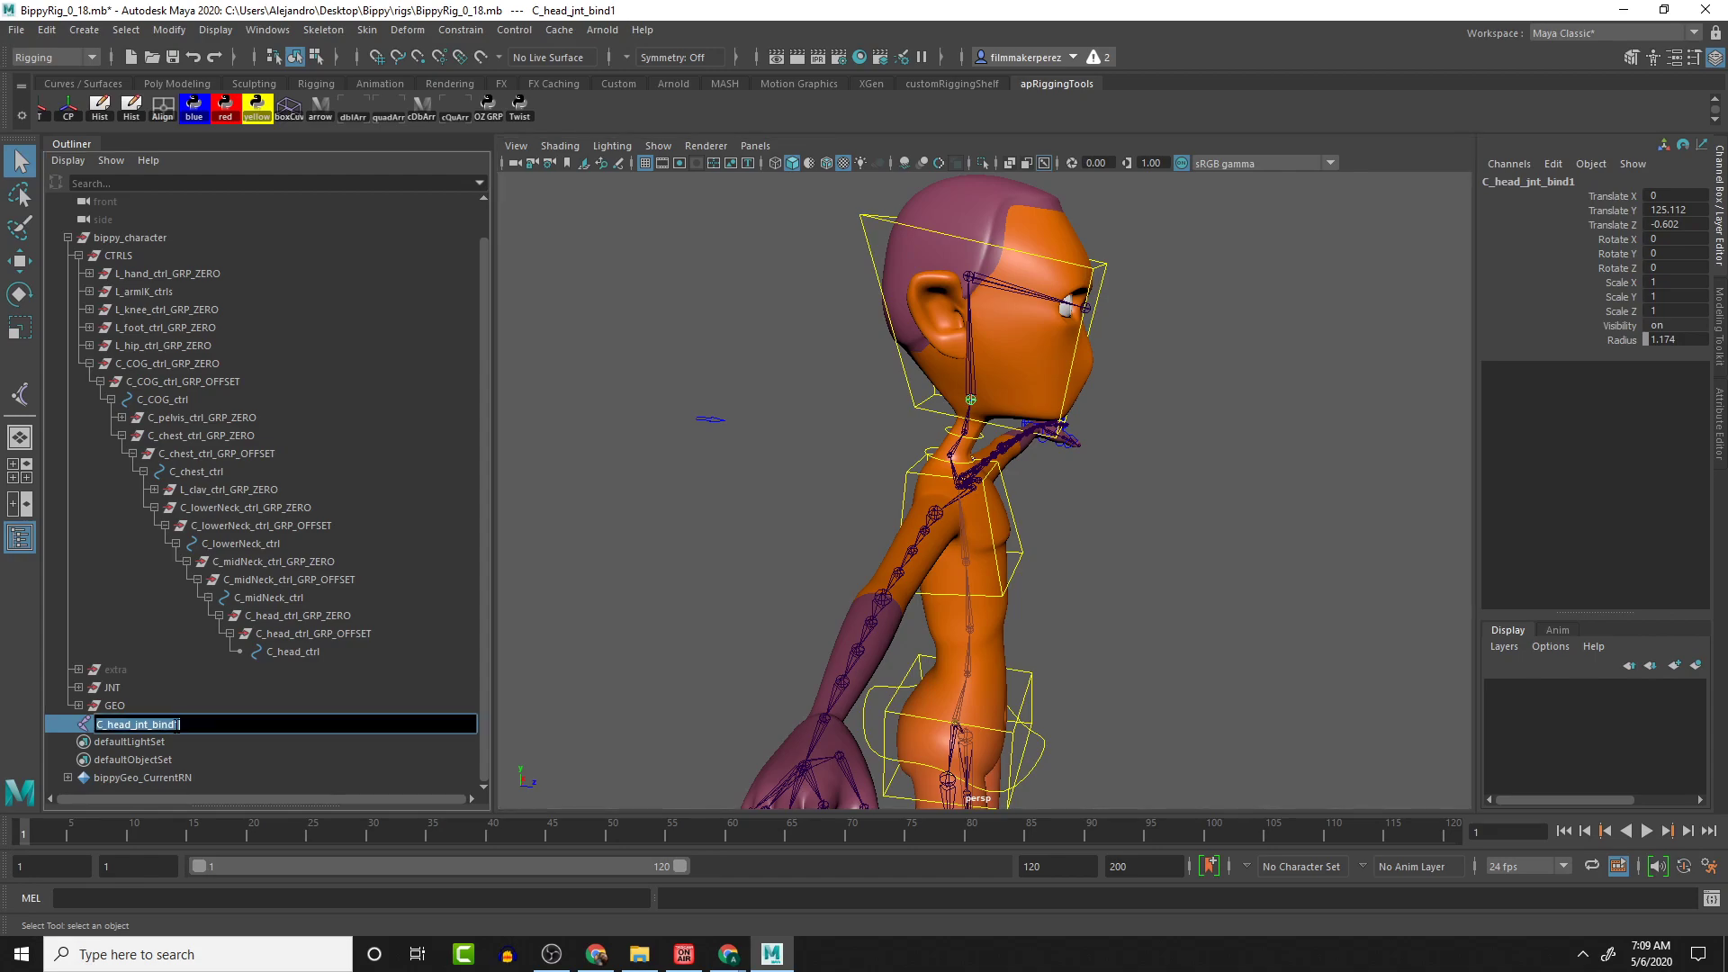
left_click_drag(149, 724, 309, 734)
left_click(181, 725)
type("worldAlign")
key("Return")
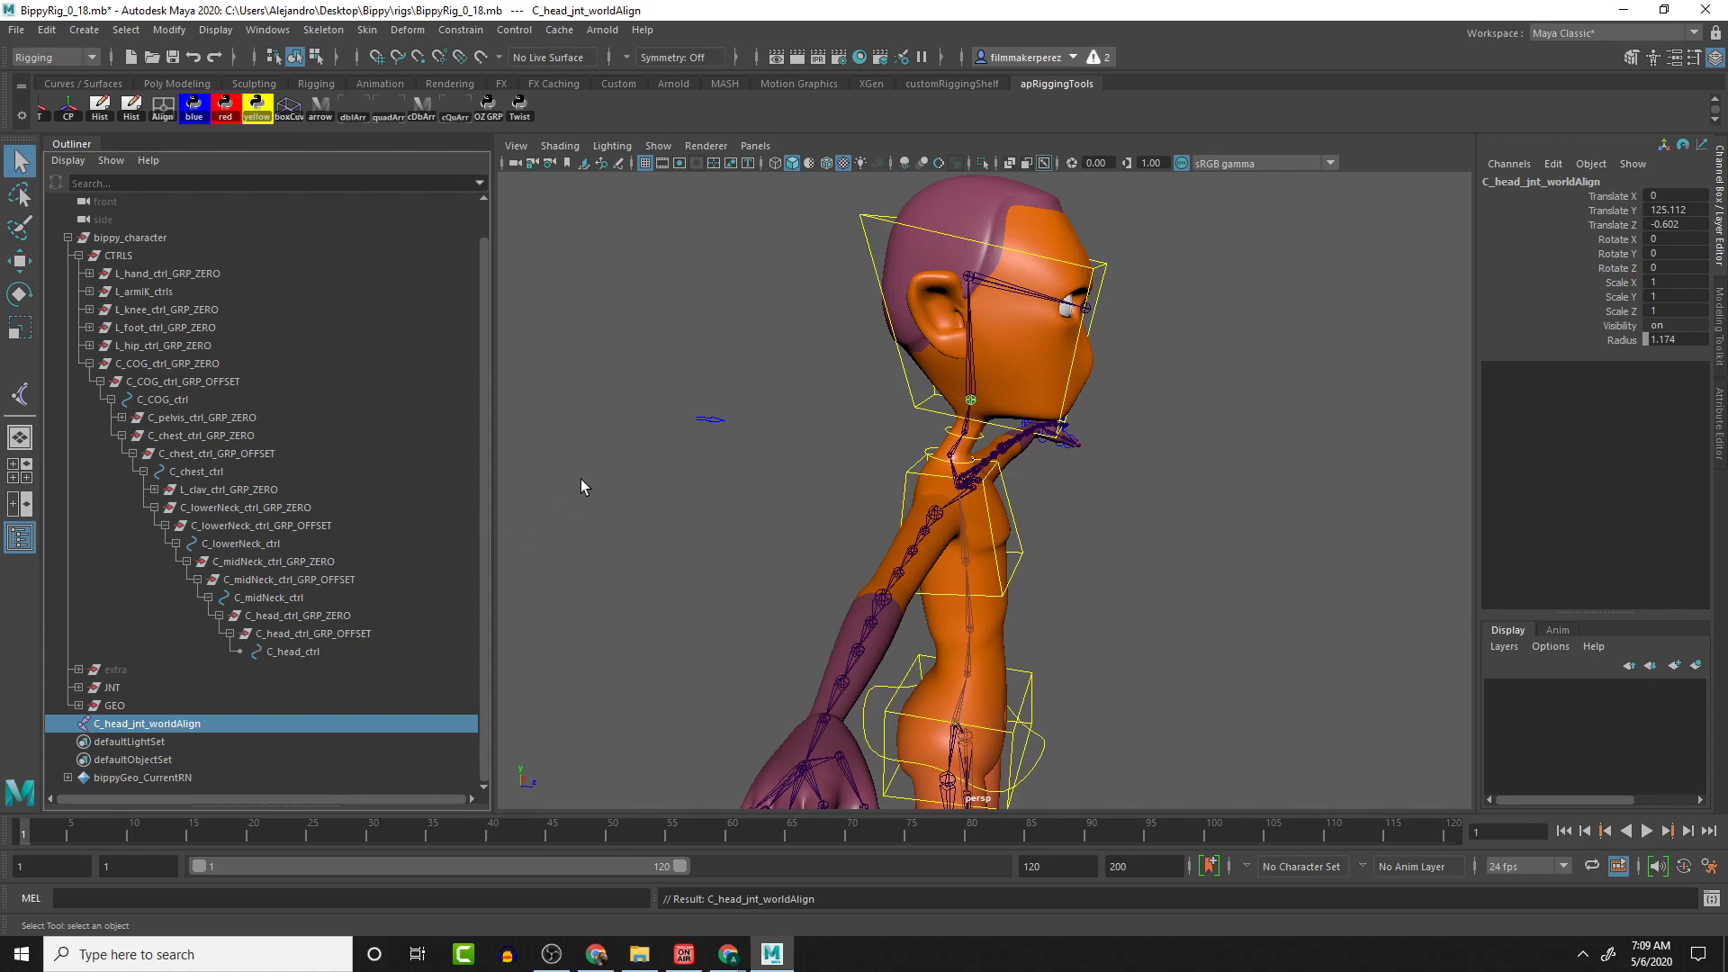
Point constrain C_head_jnt_worldAlign to the C_head_jnt_bind joint
left_click(976, 351)
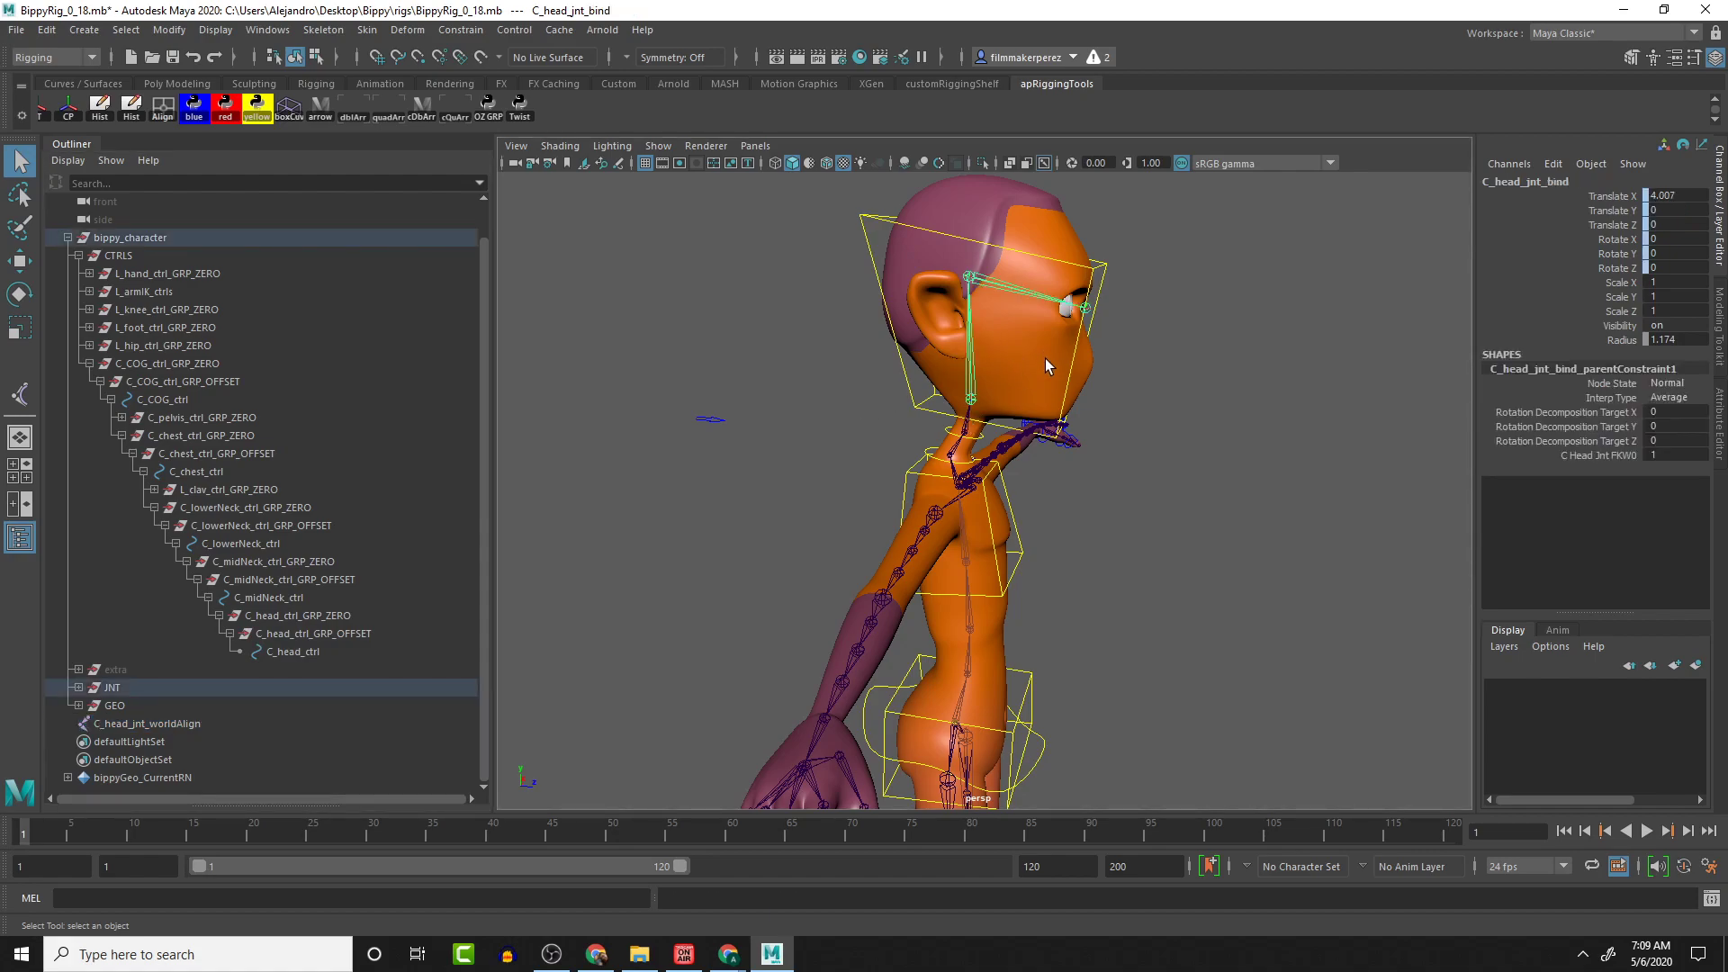
left_click(143, 728)
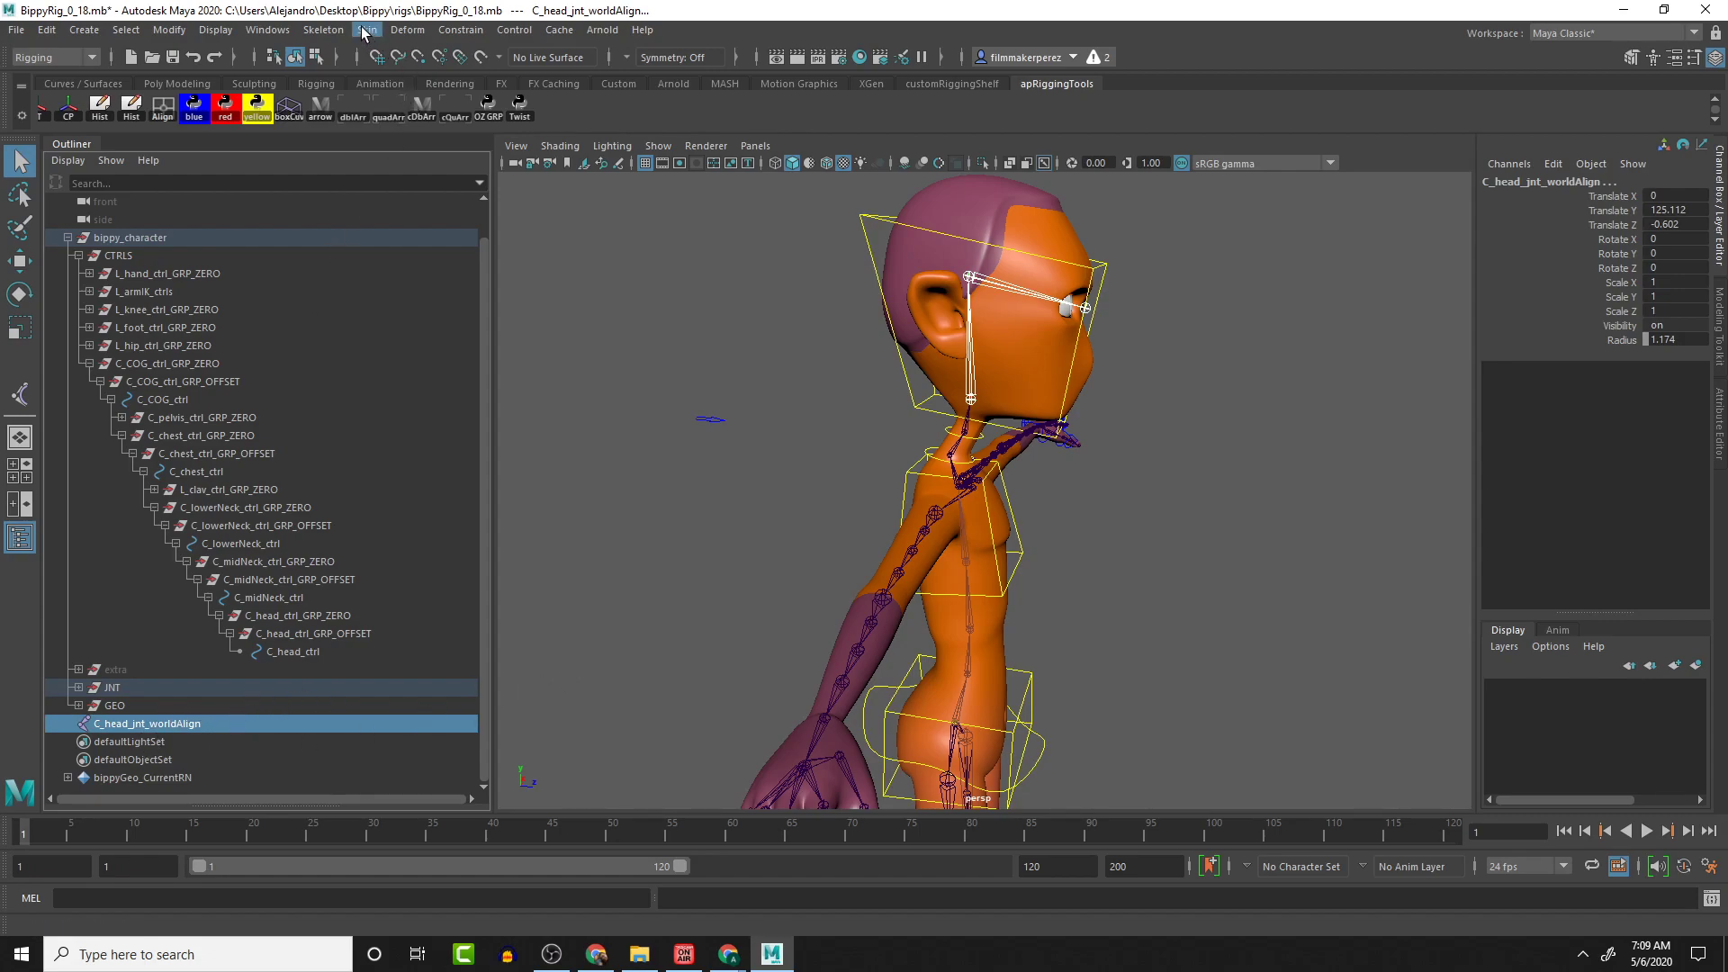
left_click(461, 36)
left_click(482, 94)
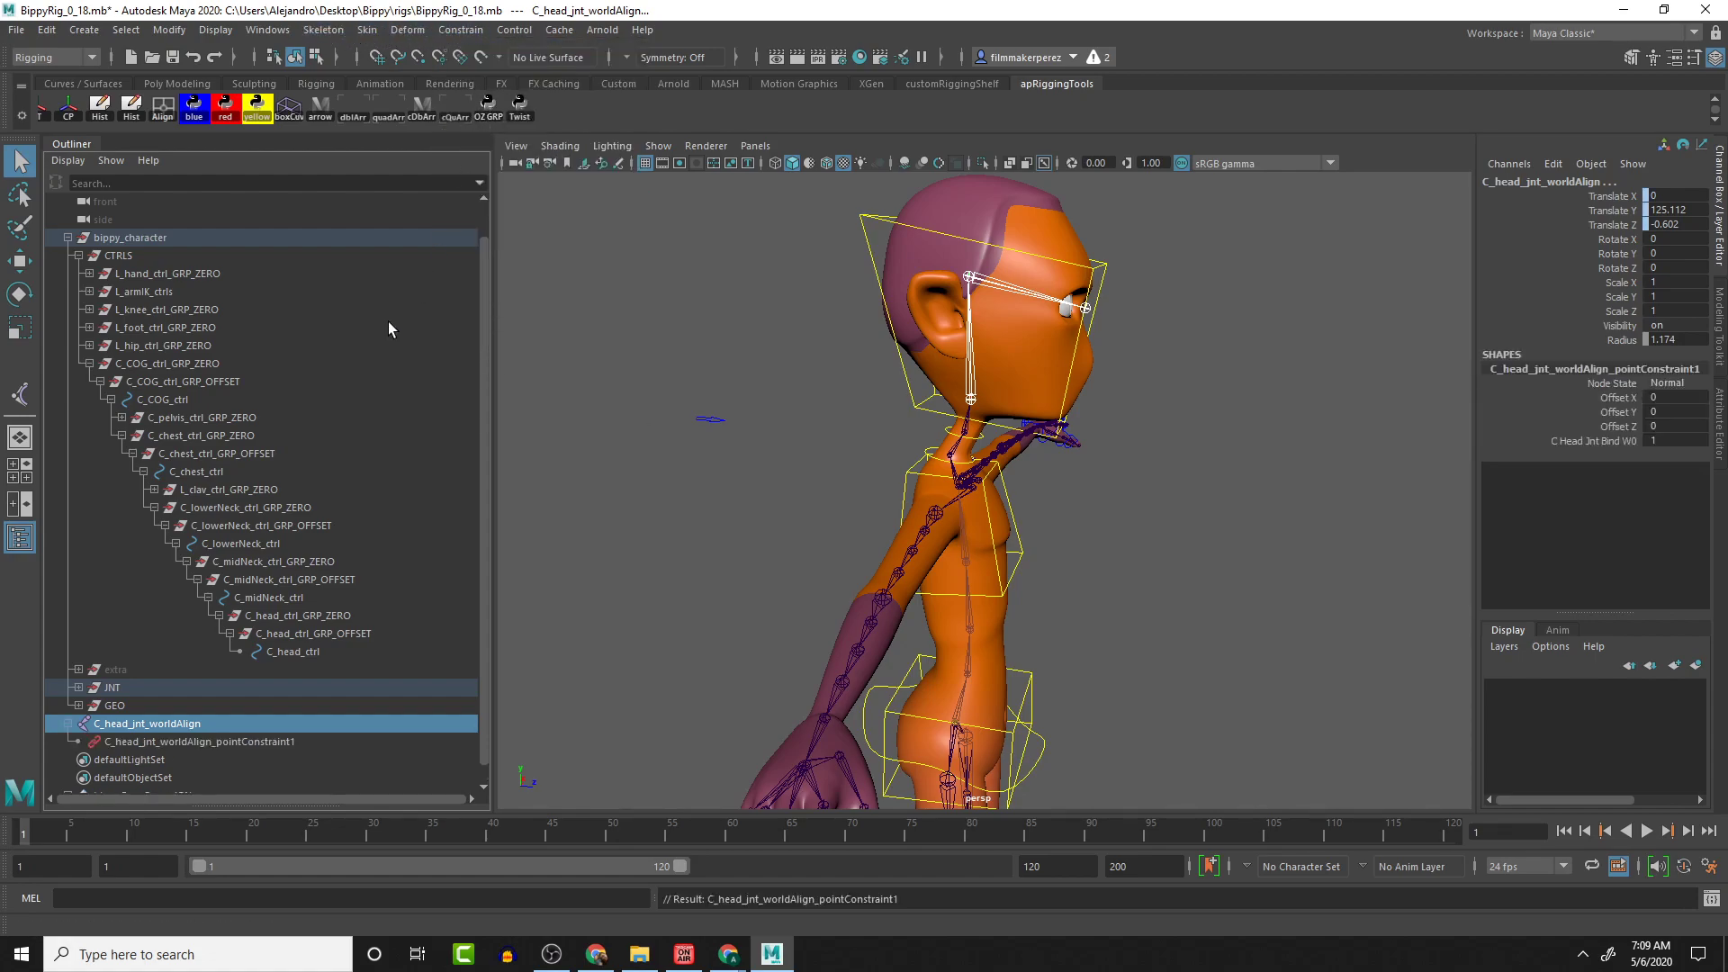
Test how the head follows the chest by rotating C_chest_ctrl about -52 degrees in Z, and undo the rotation
left_click(1022, 544)
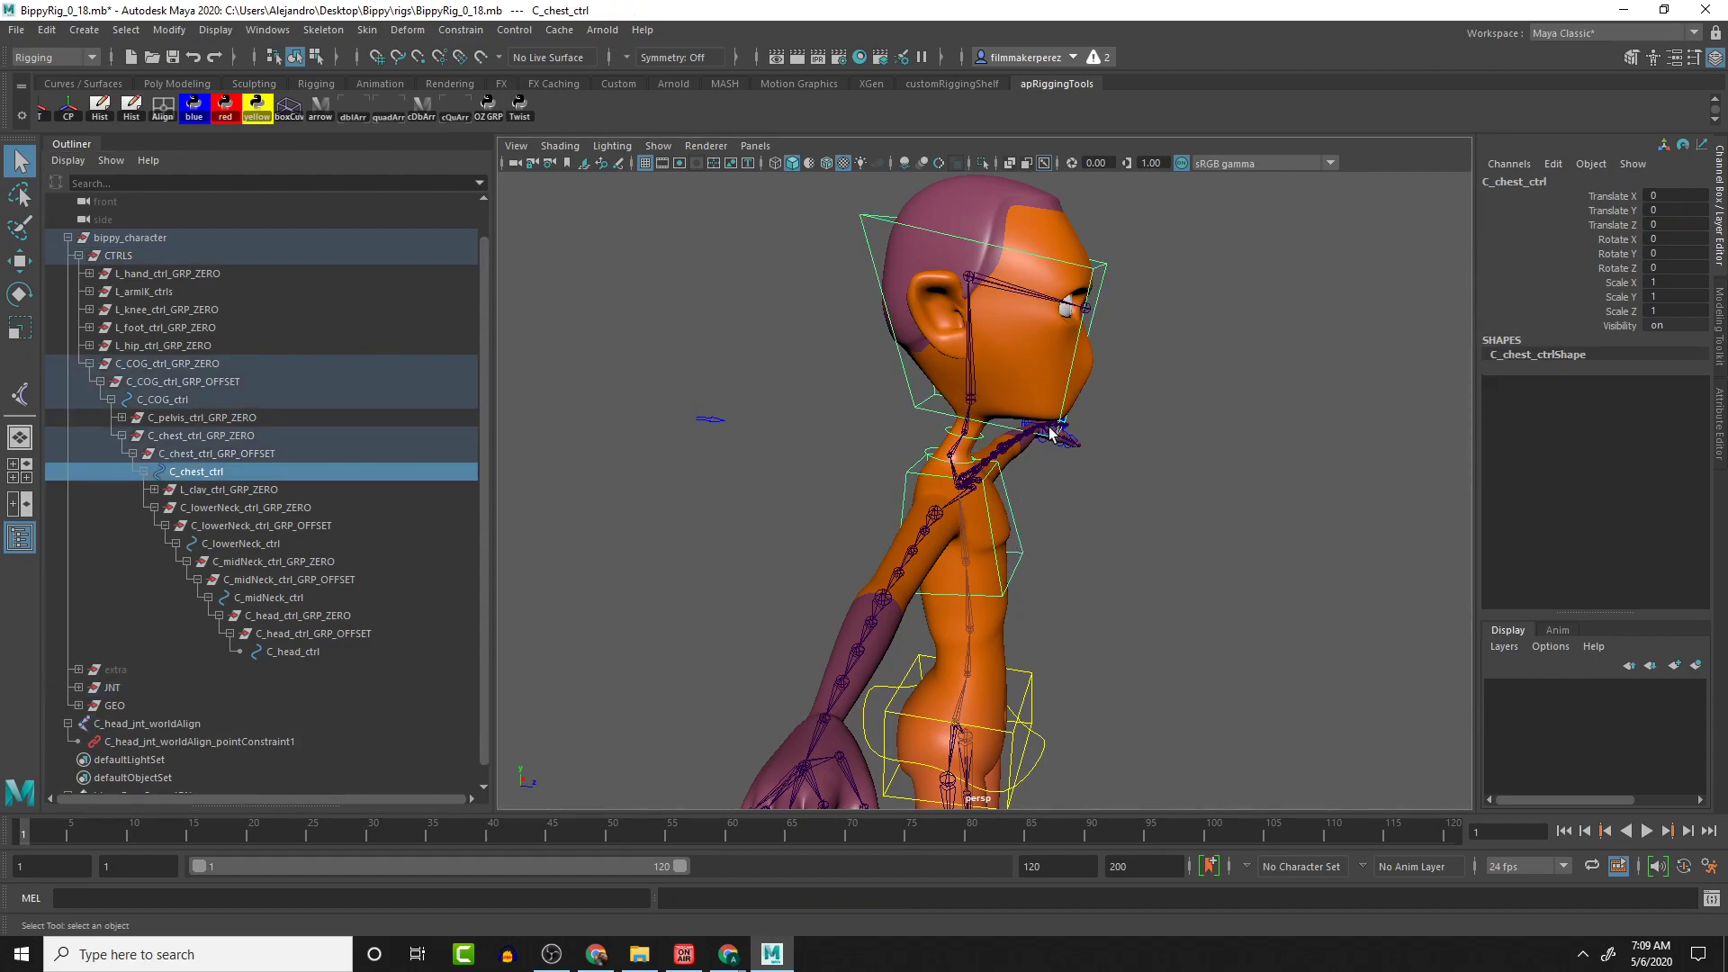
scroll(1088, 456, "up", 2)
mouse_move(1087, 456)
left_mouse_down("alt")
mouse_move(1138, 456)
mouse_move(1073, 444)
left_mouse_up("alt")
key("w")
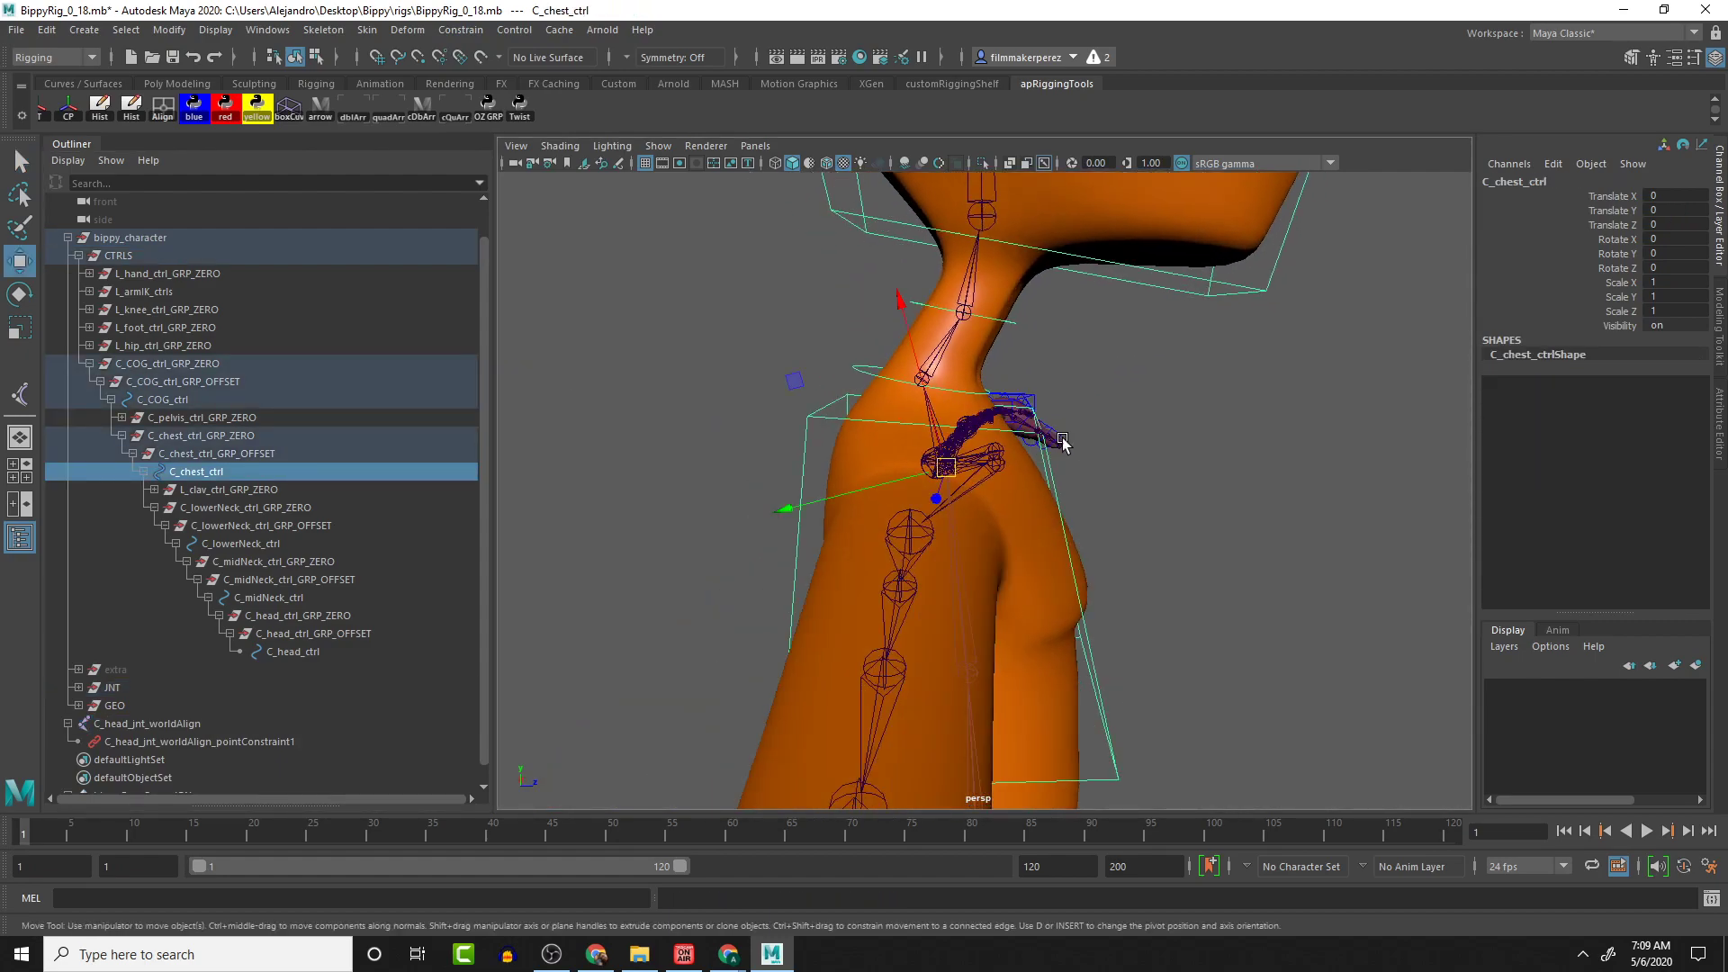
key("e")
left_click_drag(1026, 322, 1093, 364)
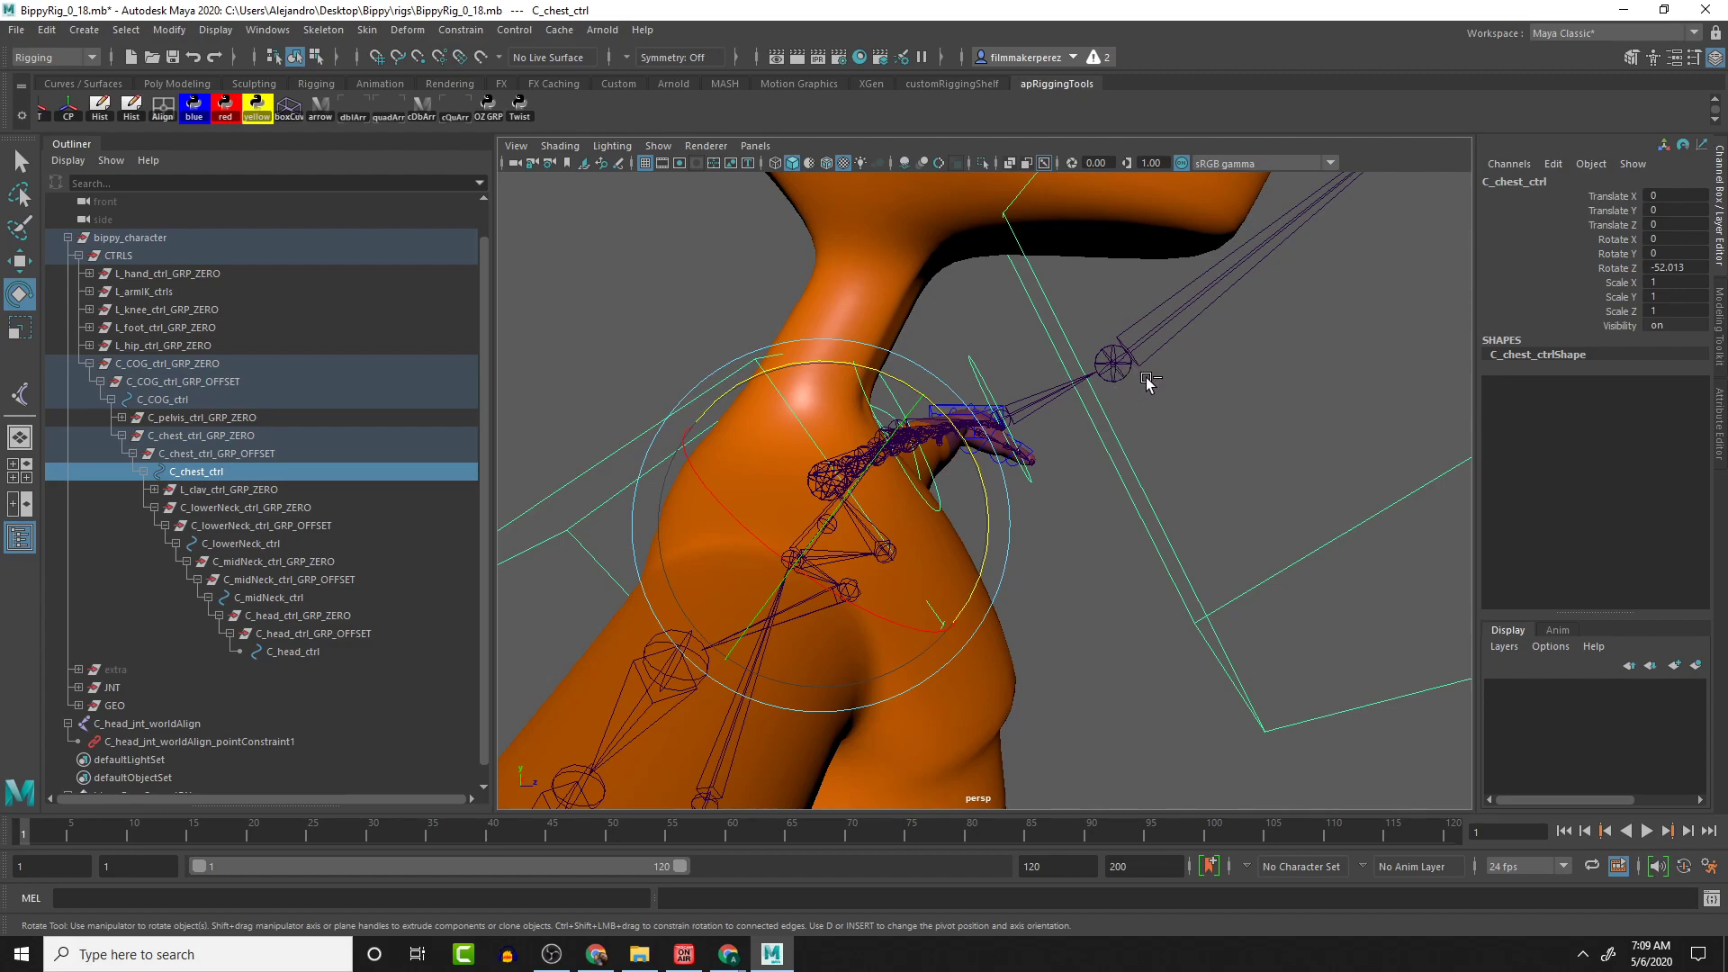
key("ctrl+z")
Orient constrain C_head_ctrl_GRP_OFFSET to the C_head_jnt_worldAlign joint
left_click_drag(1073, 359, 942, 429, "alt")
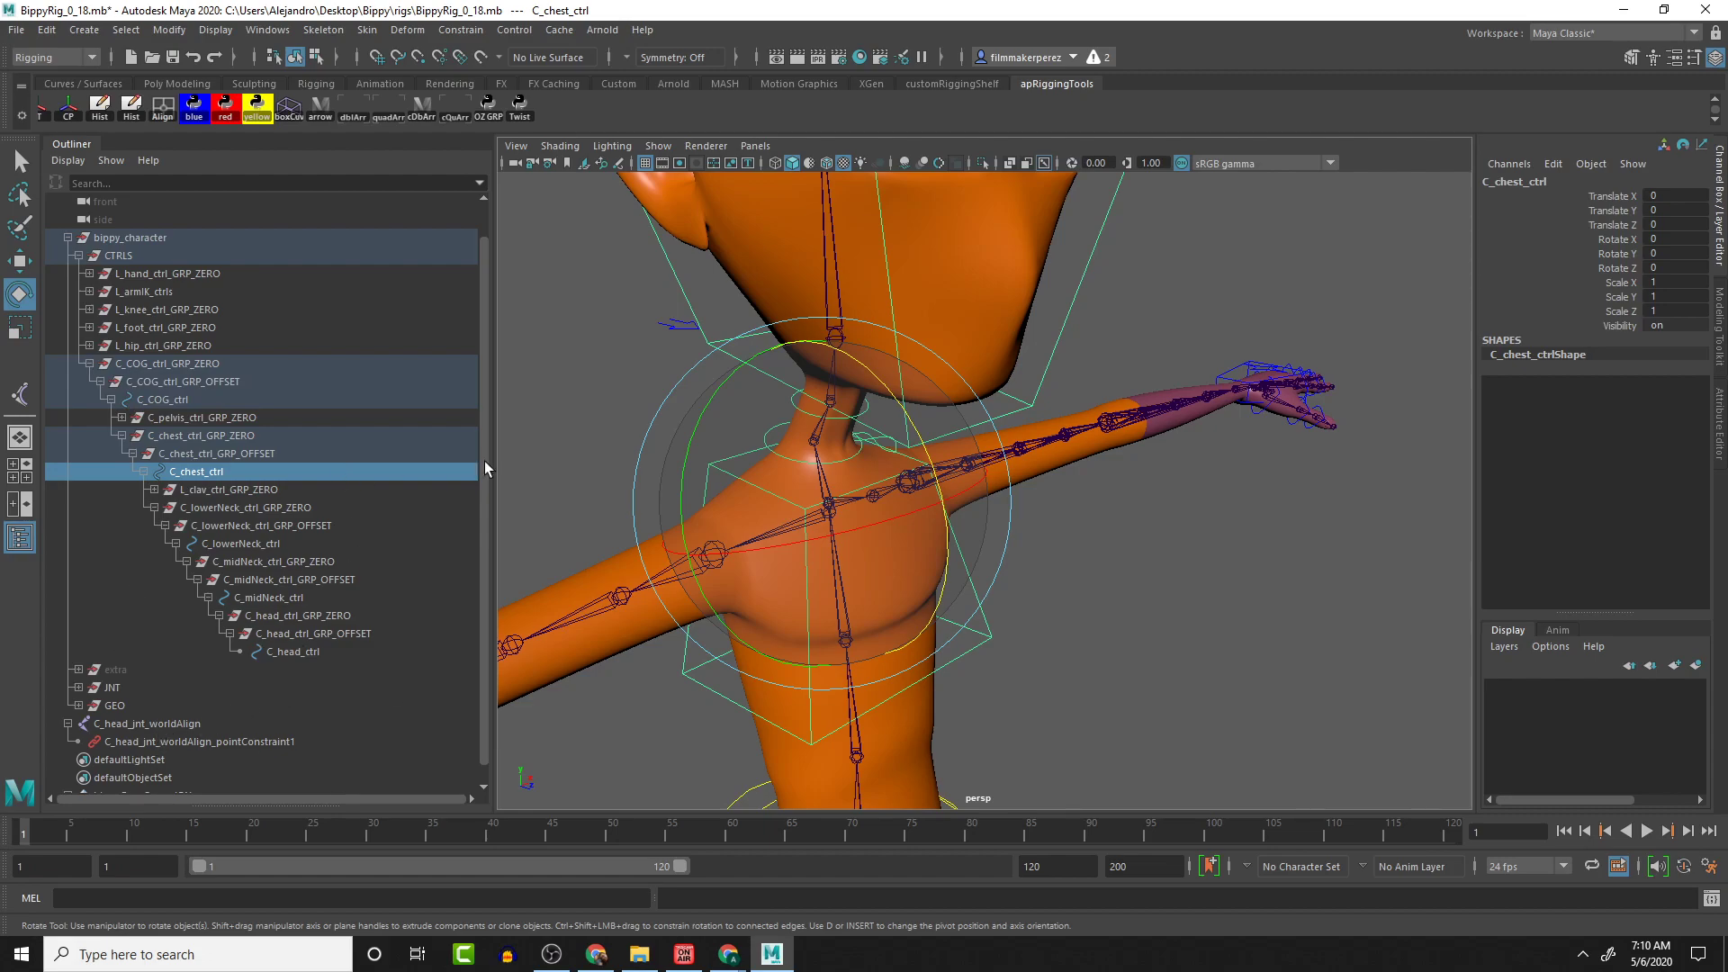
left_click_drag(1107, 413, 1053, 424, "alt")
right_click_drag(1053, 424, 1022, 410, "alt")
middle_click_drag(1023, 410, 1077, 497, "alt")
left_click(1064, 311)
left_click_drag(1064, 413, 1091, 412, "alt")
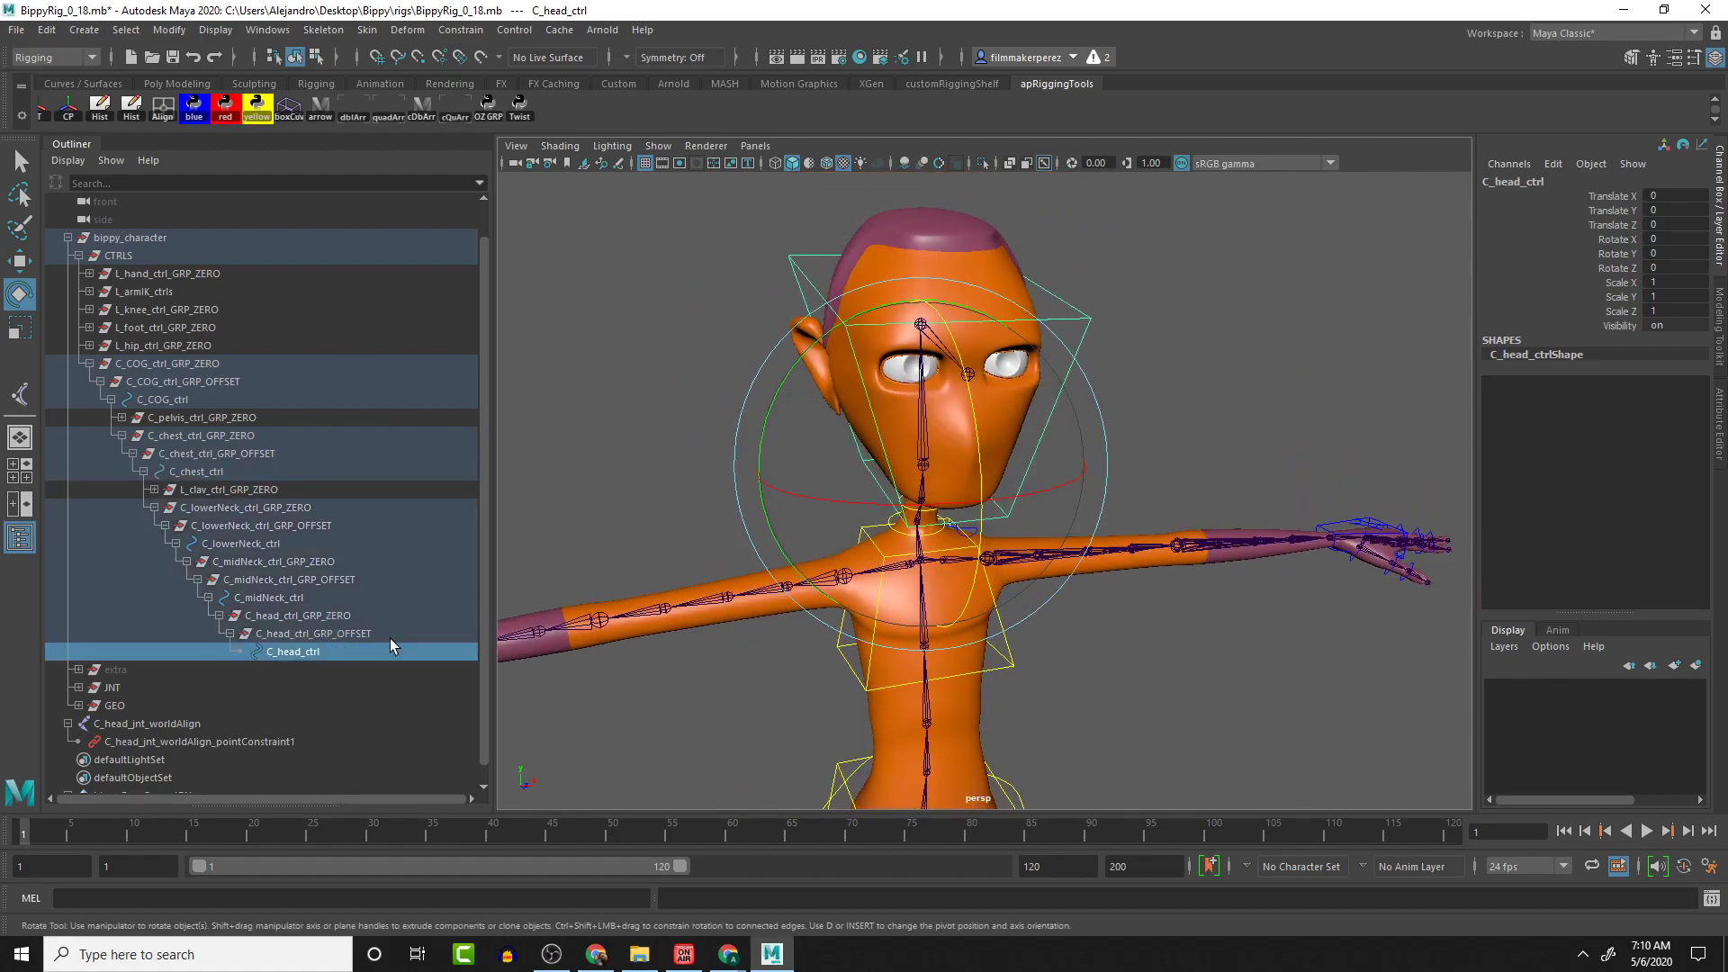
left_click(333, 633)
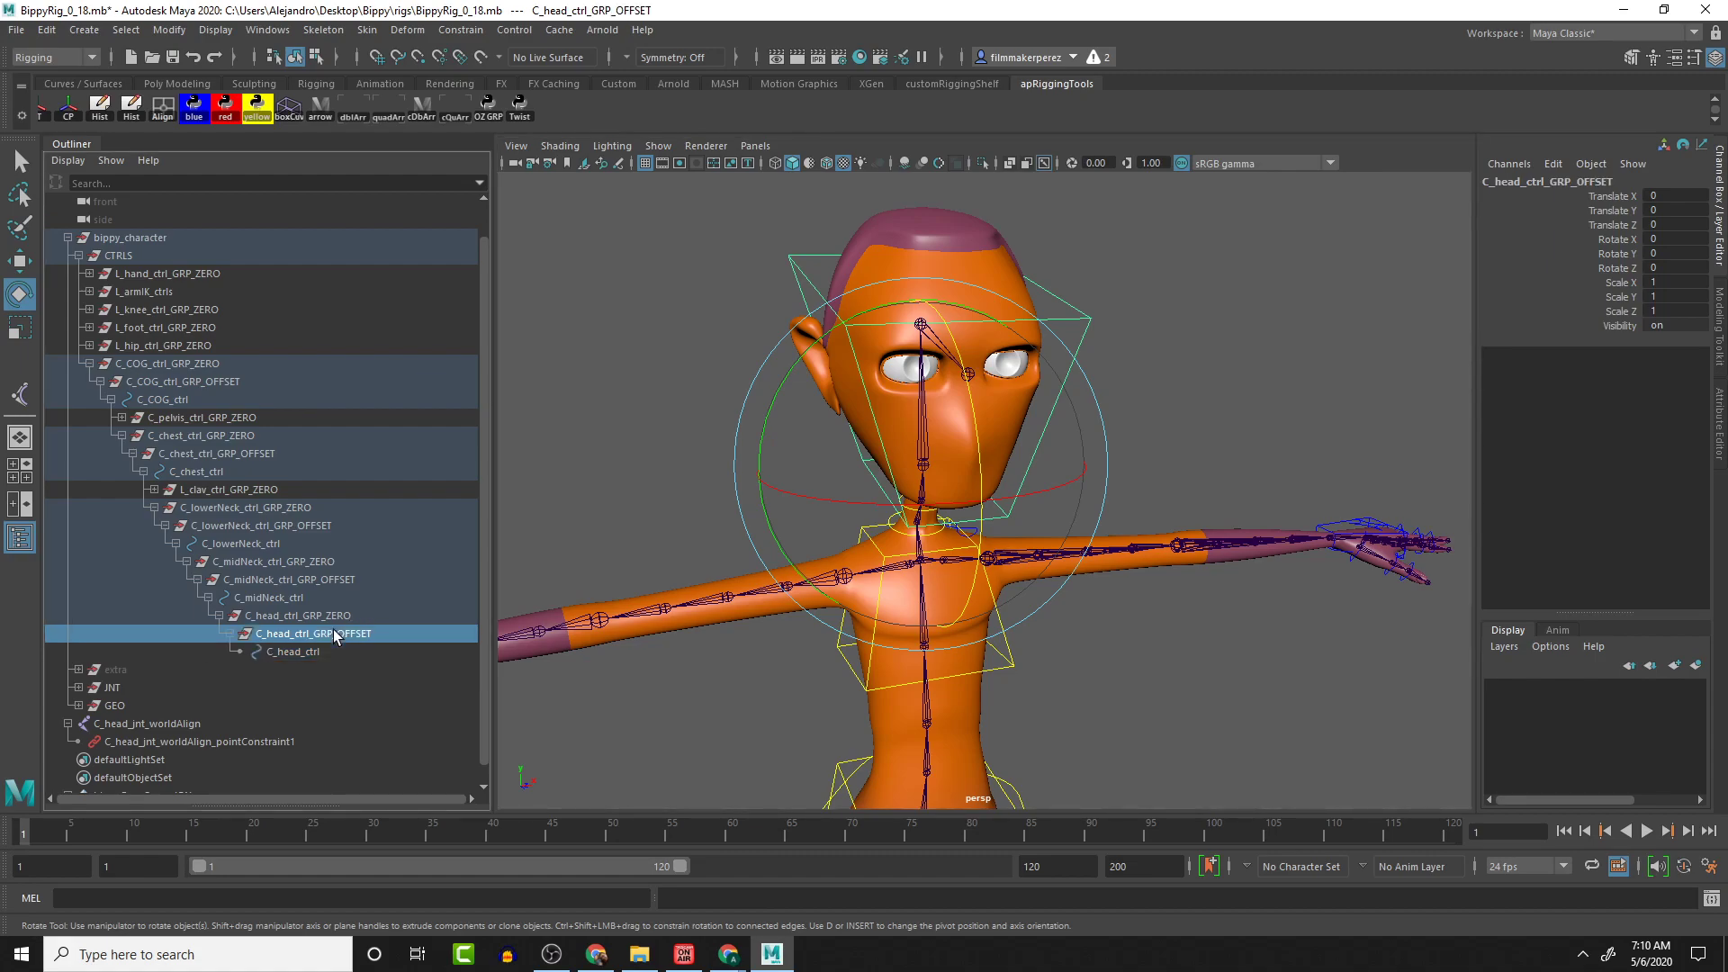
left_click(171, 724)
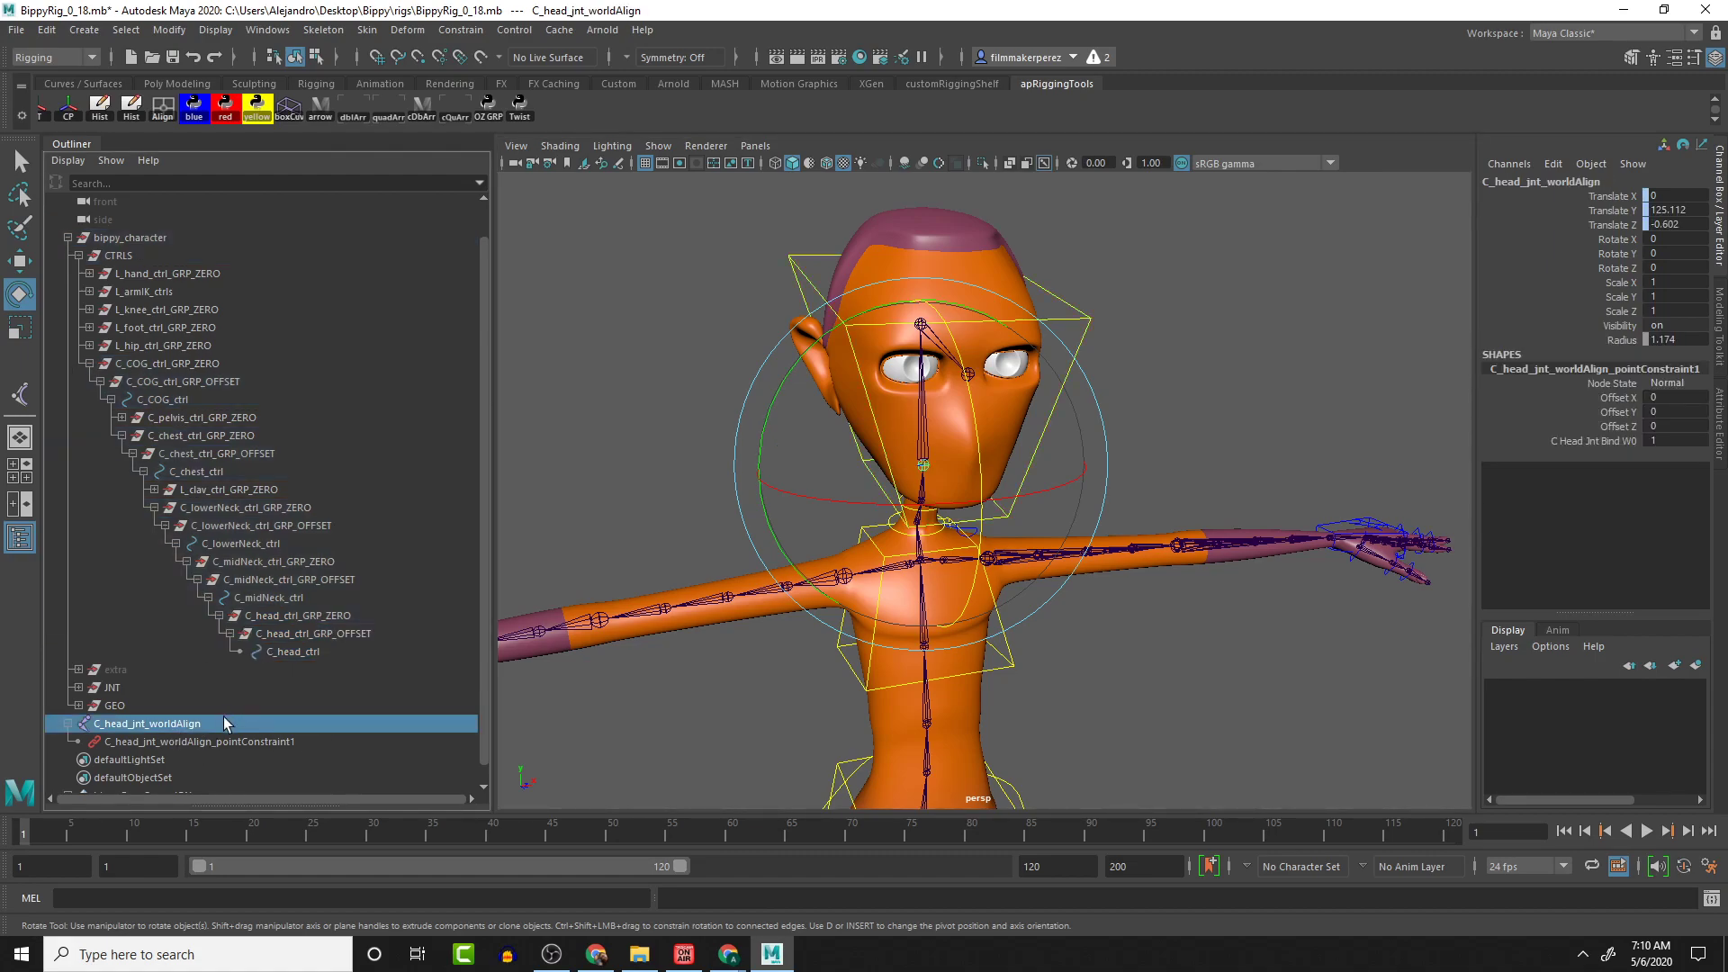
left_click(284, 632, "ctrl")
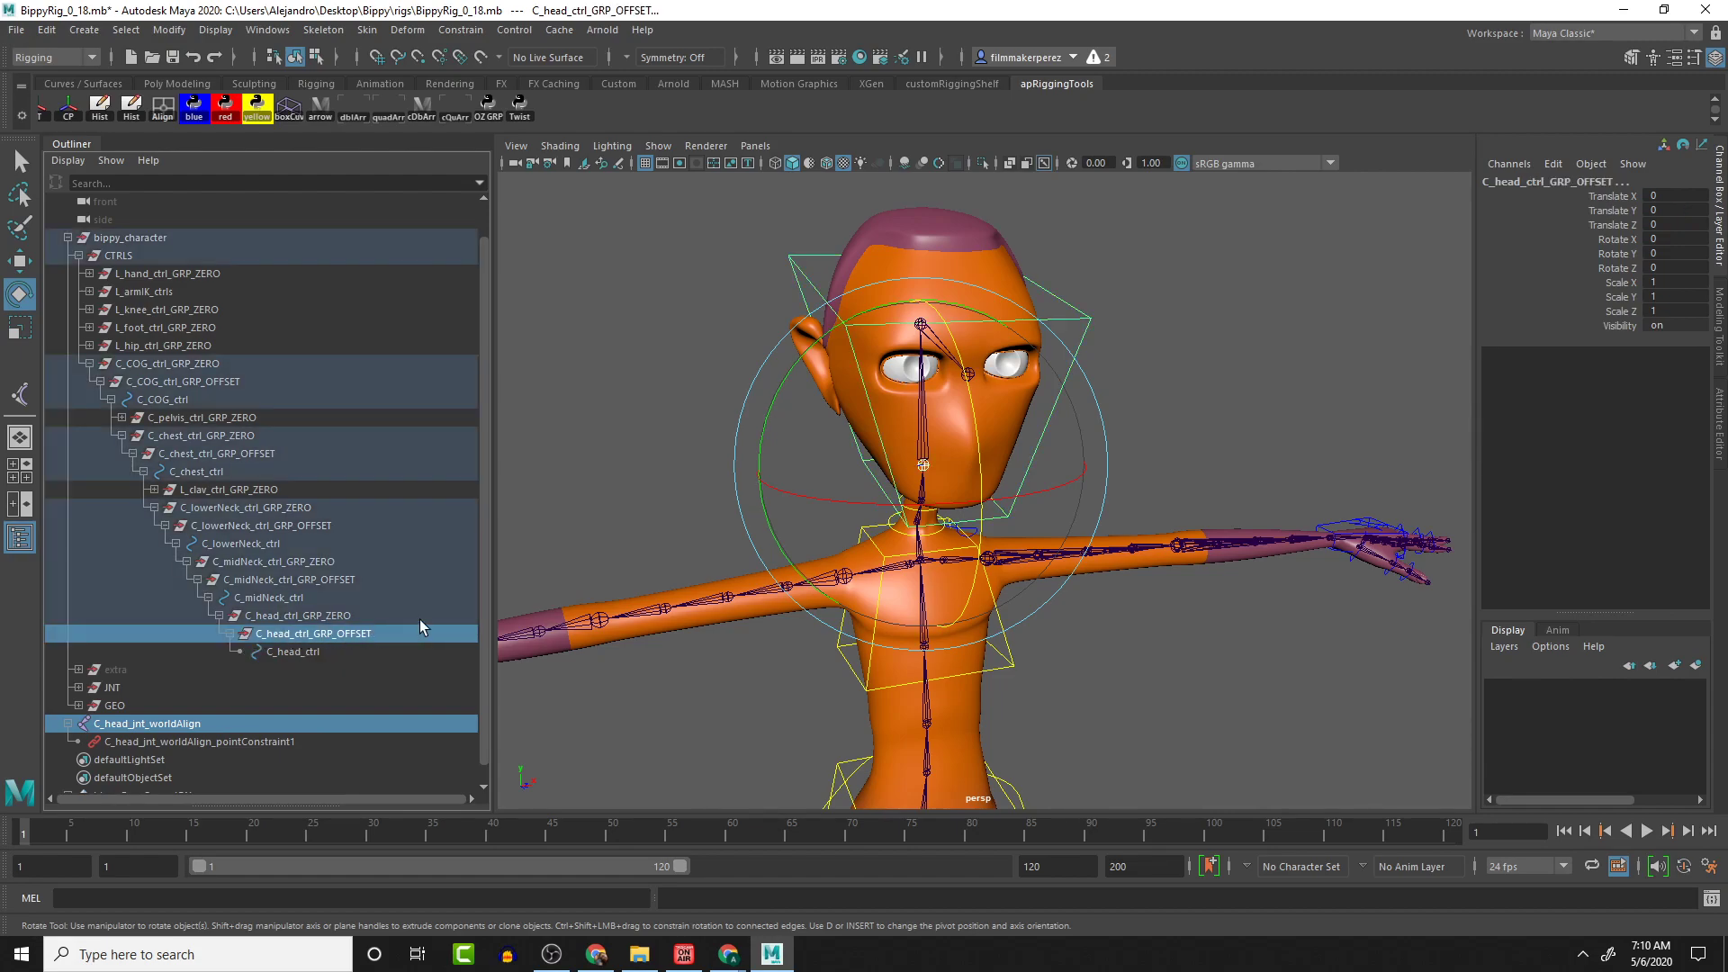
left_click(461, 30)
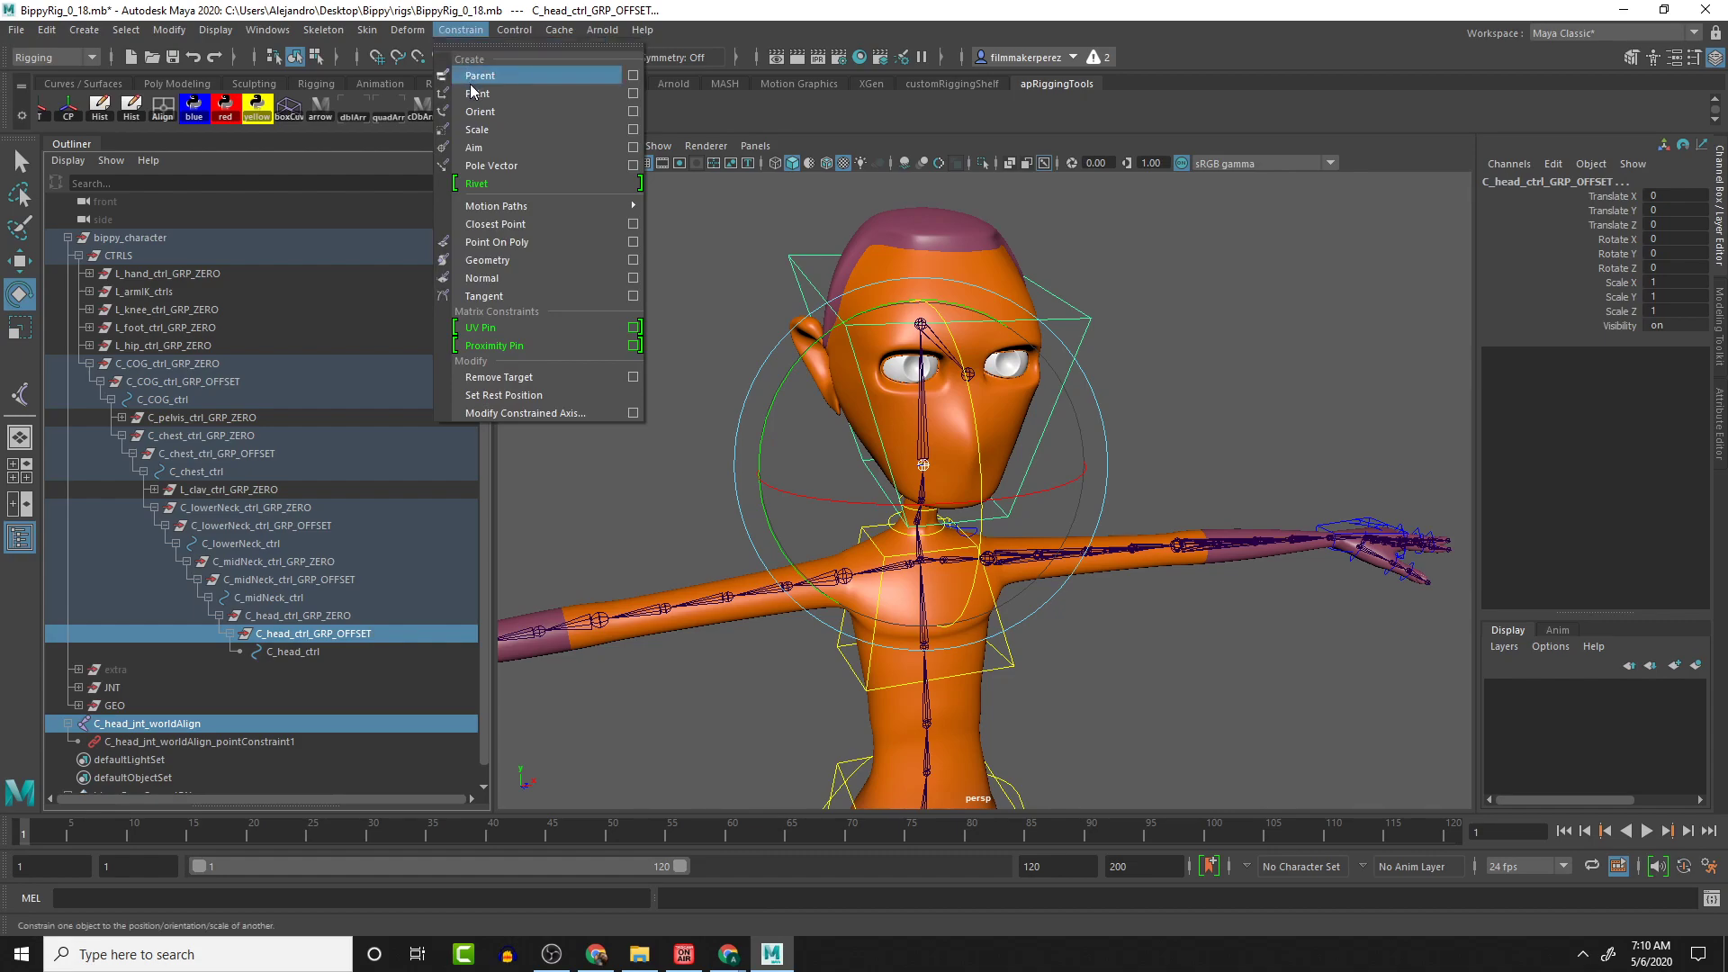
left_click(482, 113)
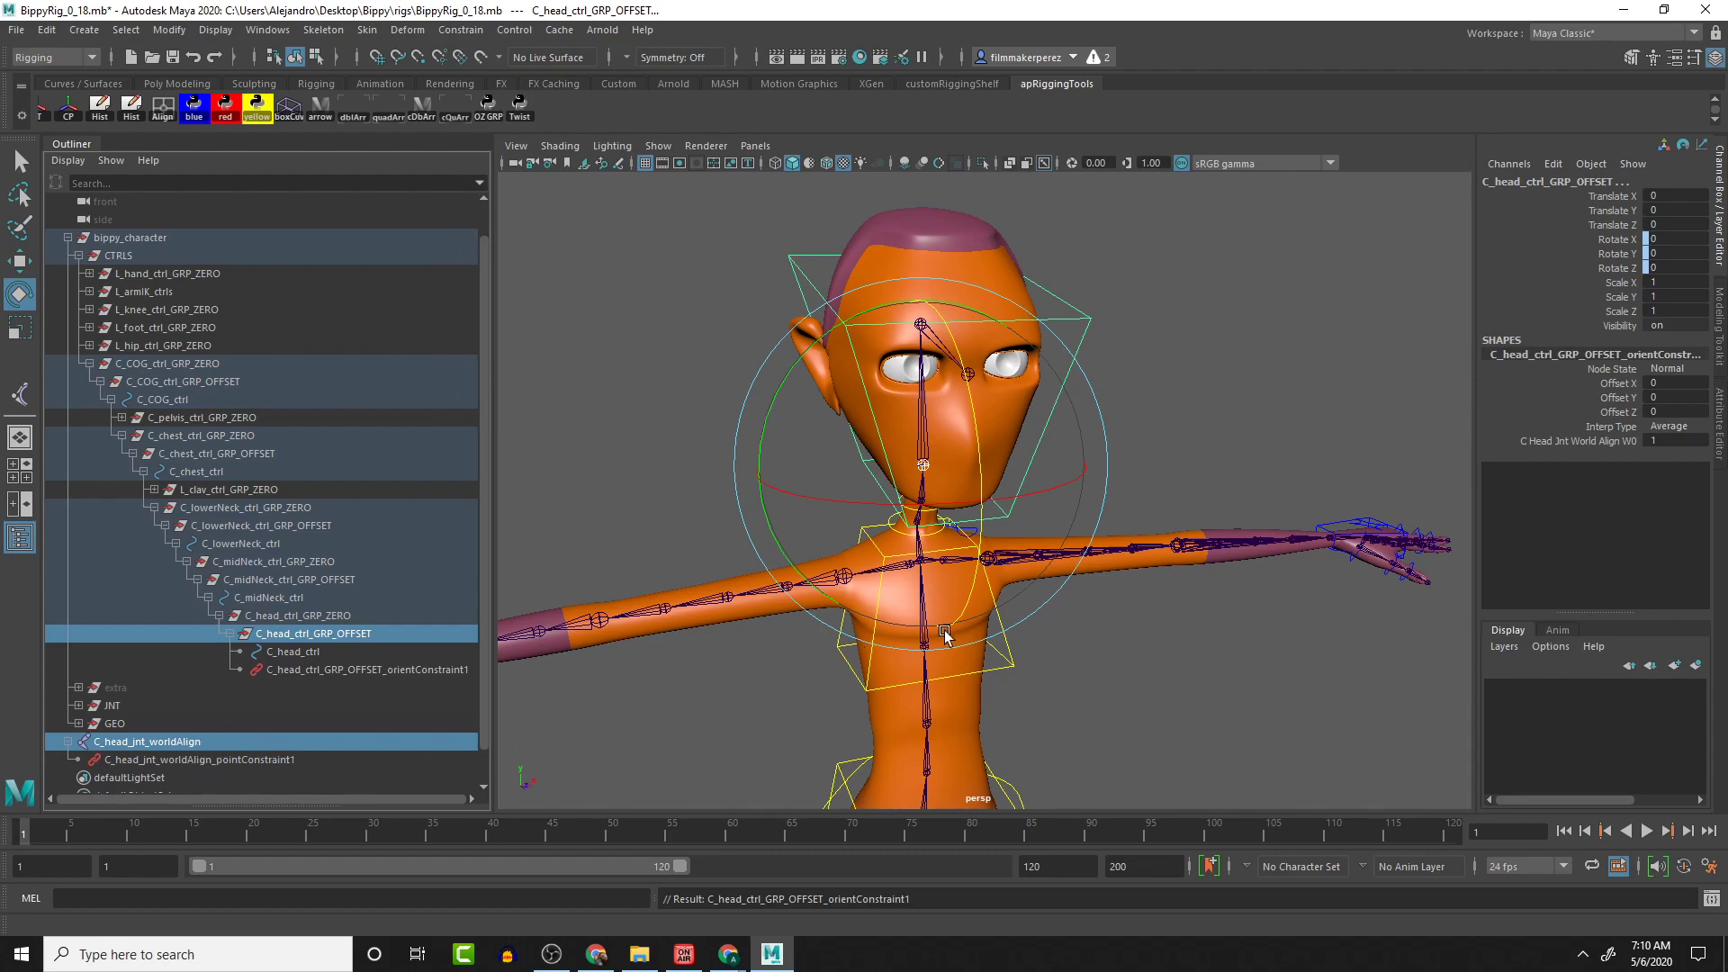
Test the head's orient constraint by rotating C_chest_ctrl about -53 degrees in Z, and undo the rotation
left_click_drag(1105, 627, 1174, 623, "alt")
left_click(1010, 664)
left_click_drag(1010, 664, 1050, 618, "alt")
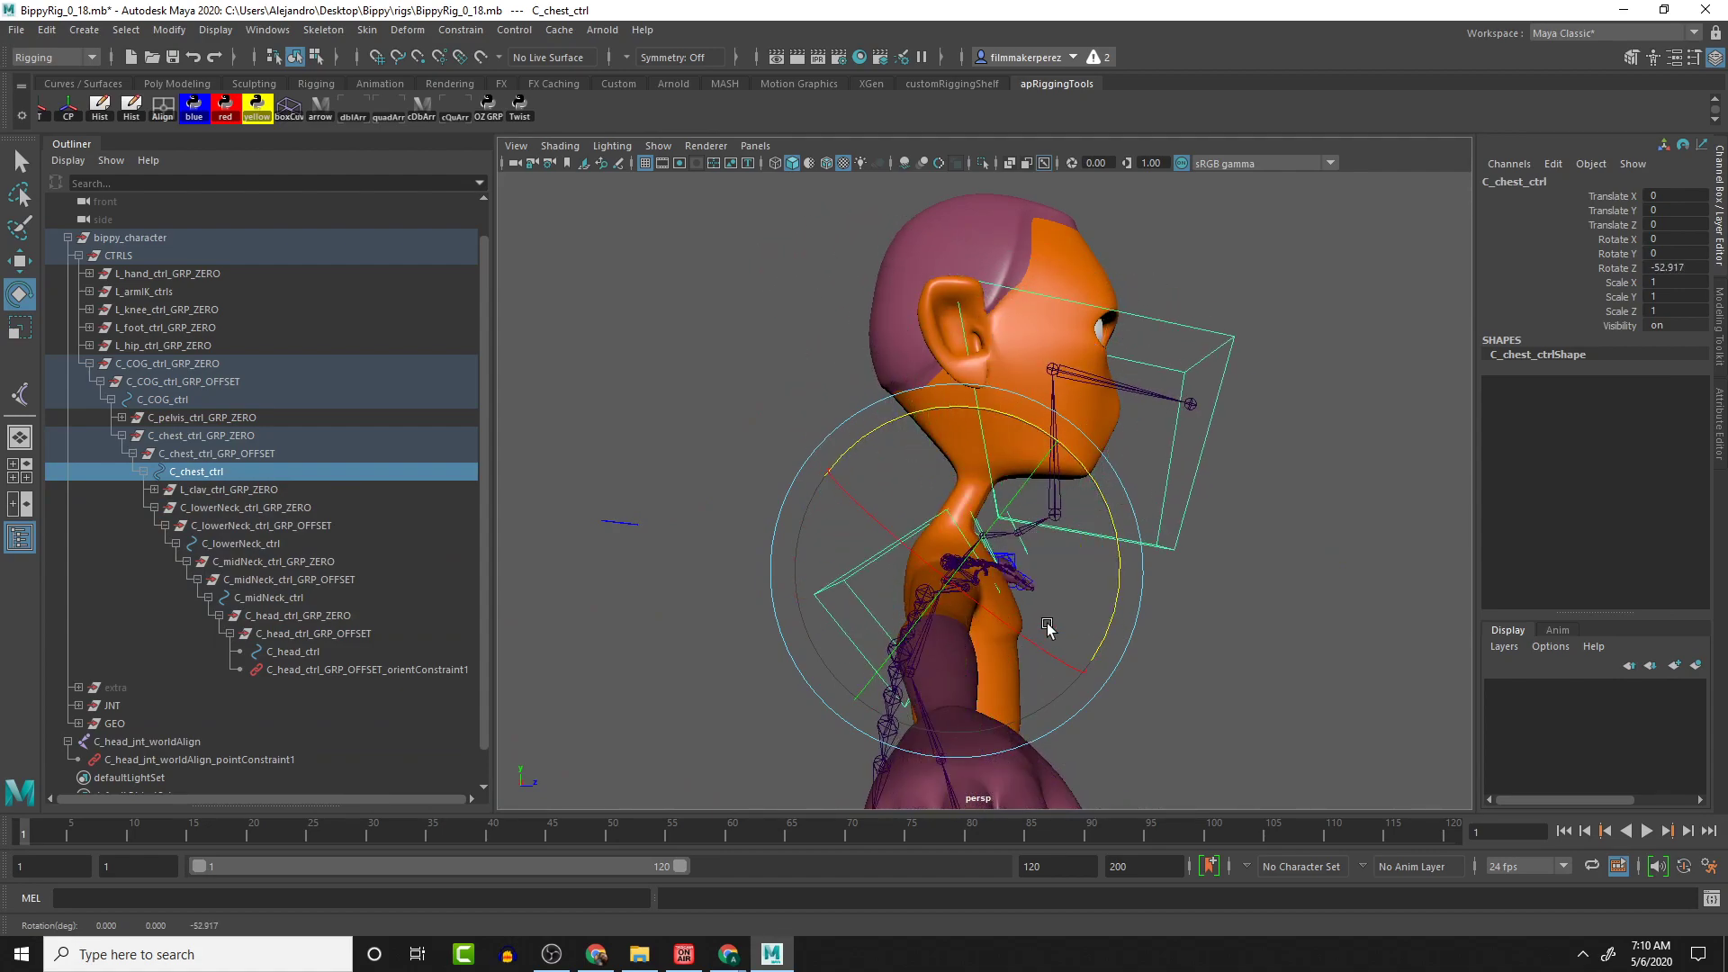
key("ctrl+z")
Set the C Head Jnt World Align W0 weight of the head offset group's orient constraint to 0
left_click(343, 672)
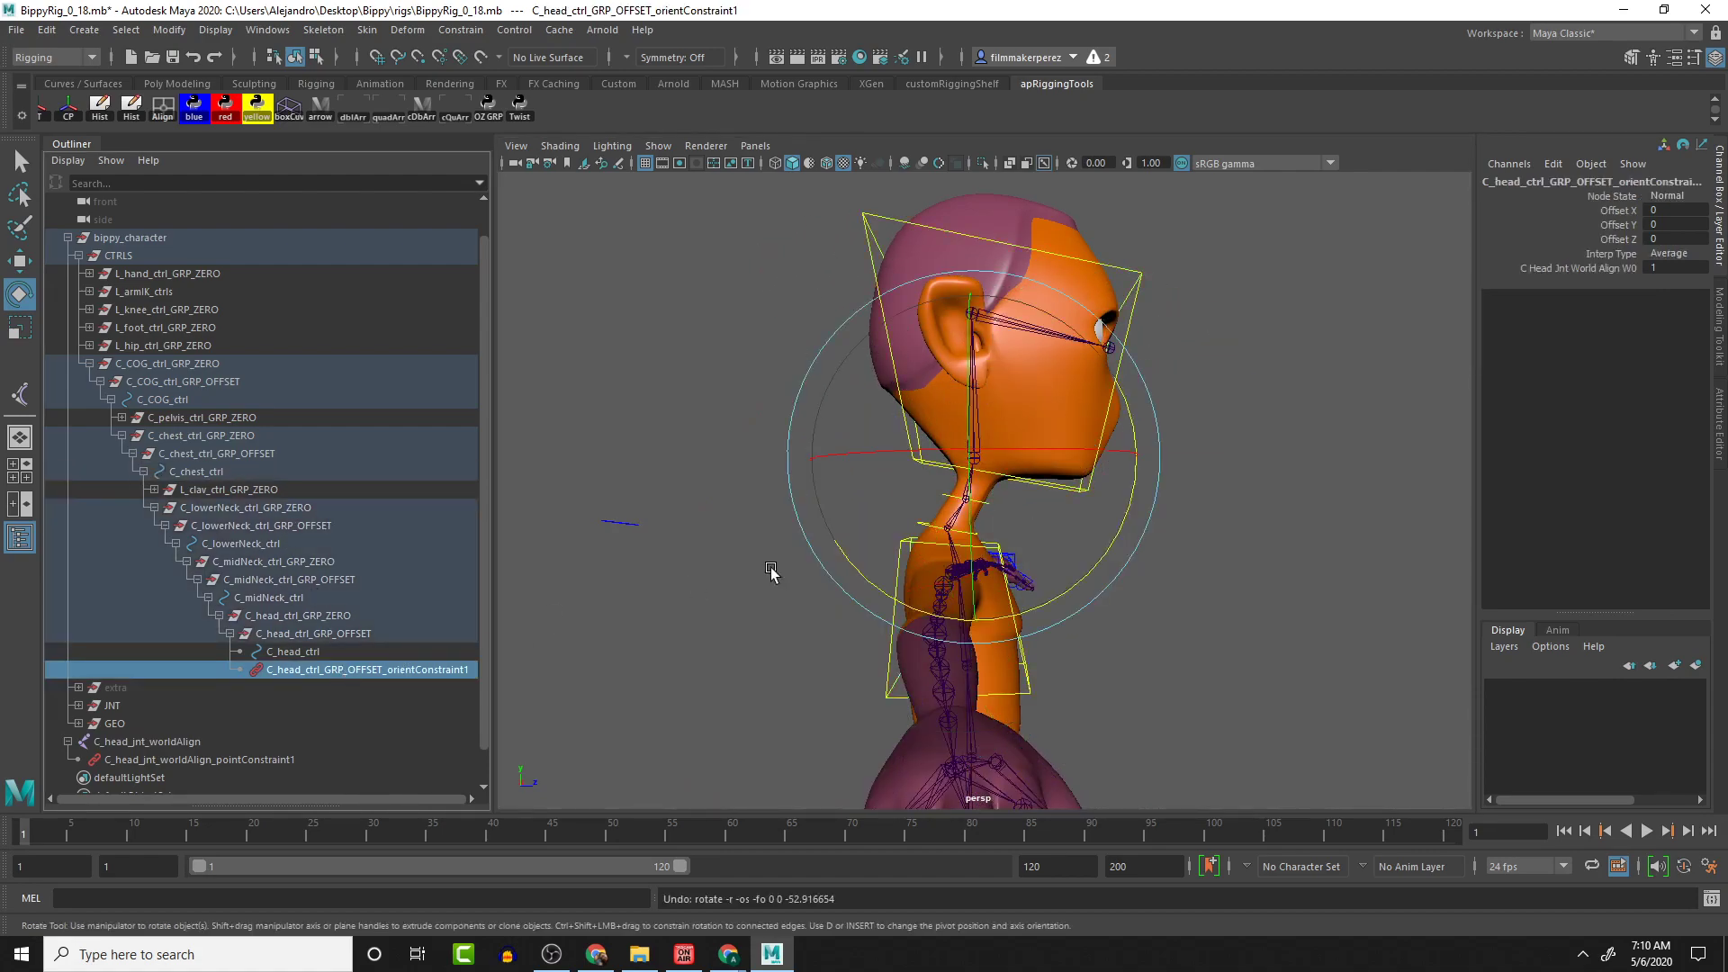
double_click(1675, 267)
type("0")
key("Return")
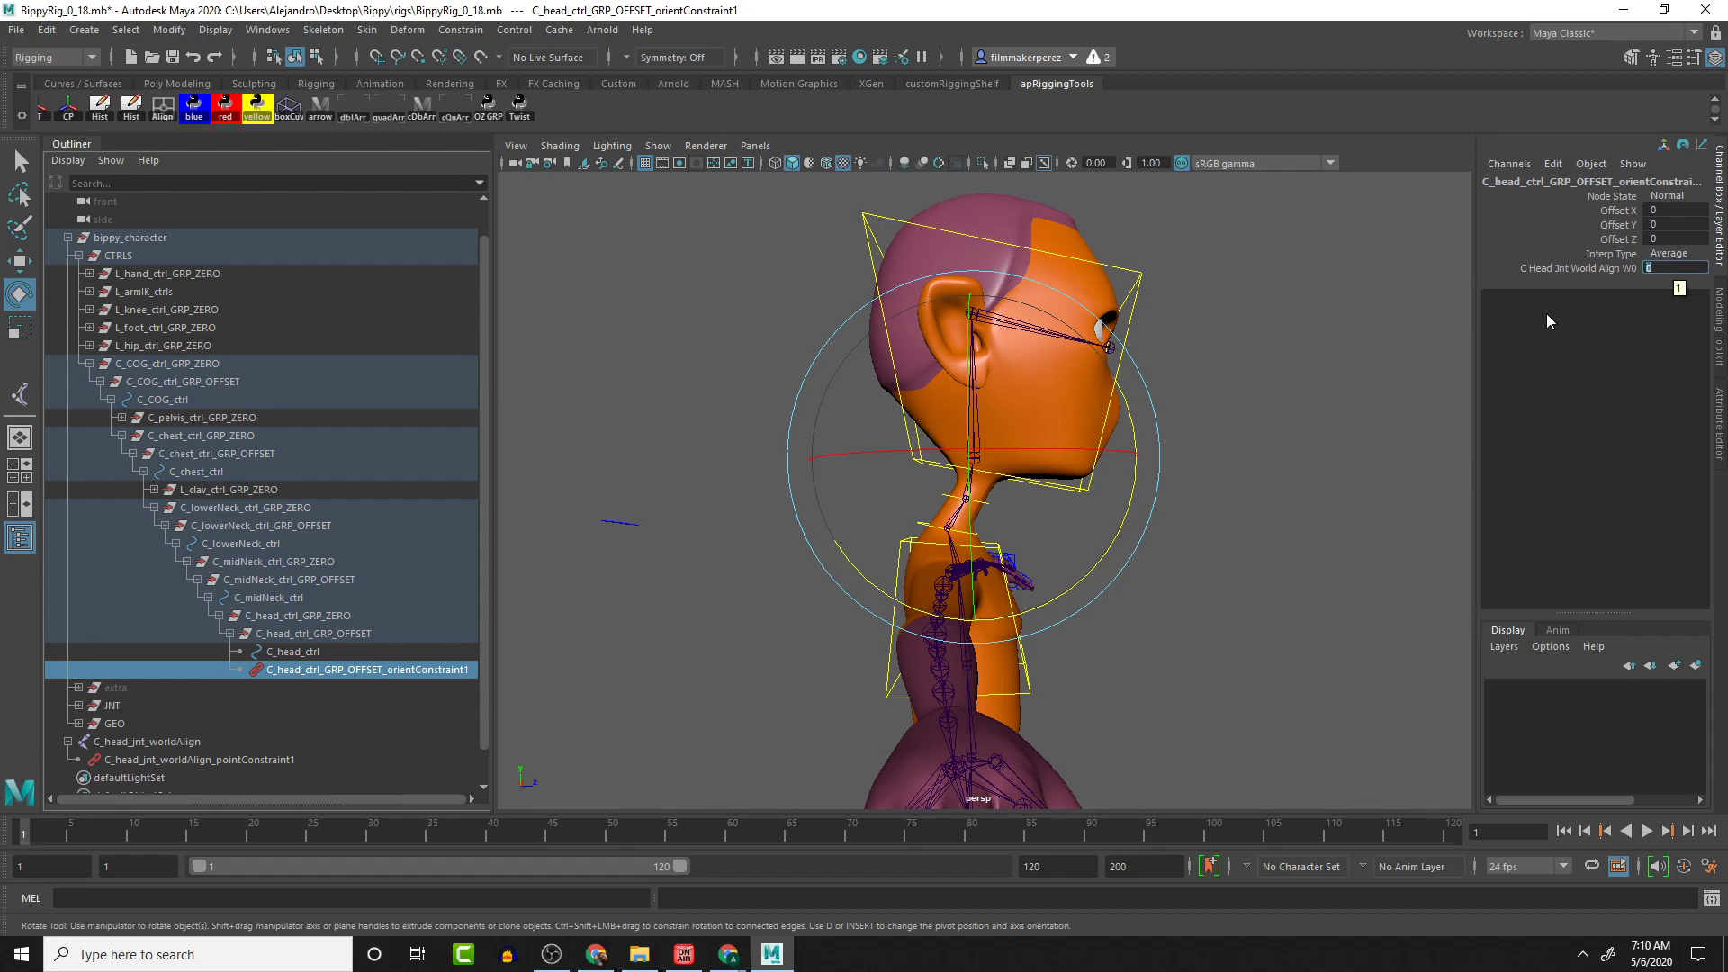
left_click(1190, 641)
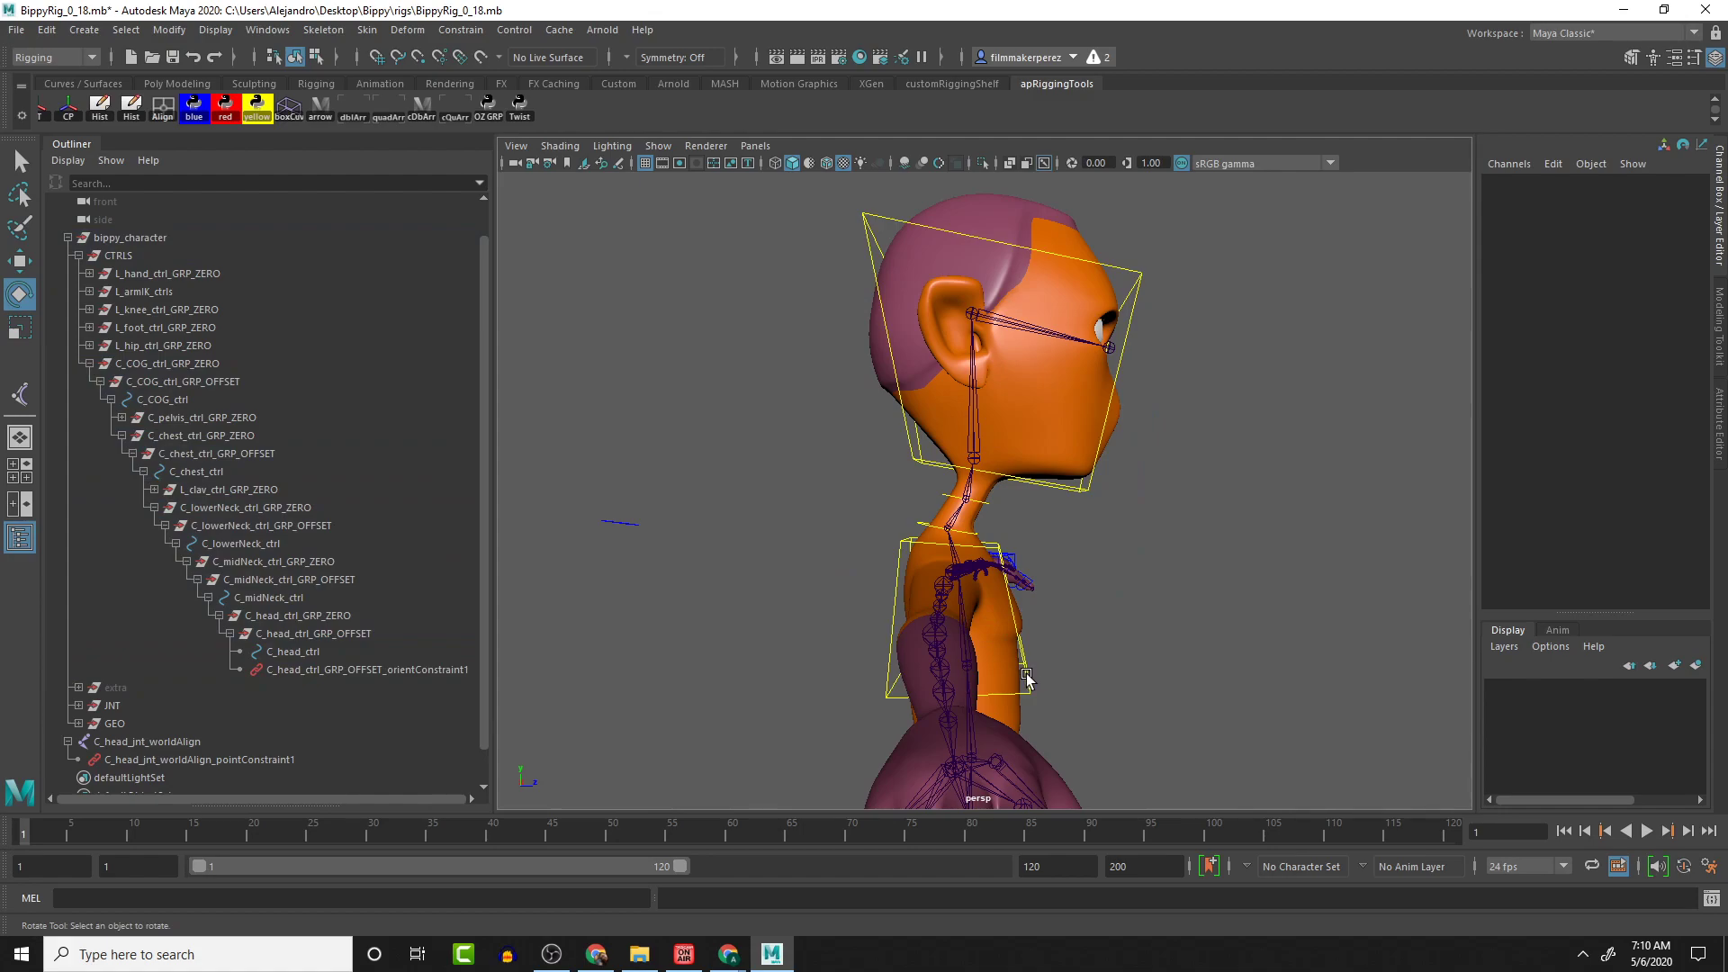
Test-rotate C_chest_ctrl with the world align weight off, and undo the rotation
left_click(1025, 682)
left_click_drag(1047, 525, 1044, 619)
key("ctrl+z")
left_click_drag(1253, 513, 1068, 521, "alt")
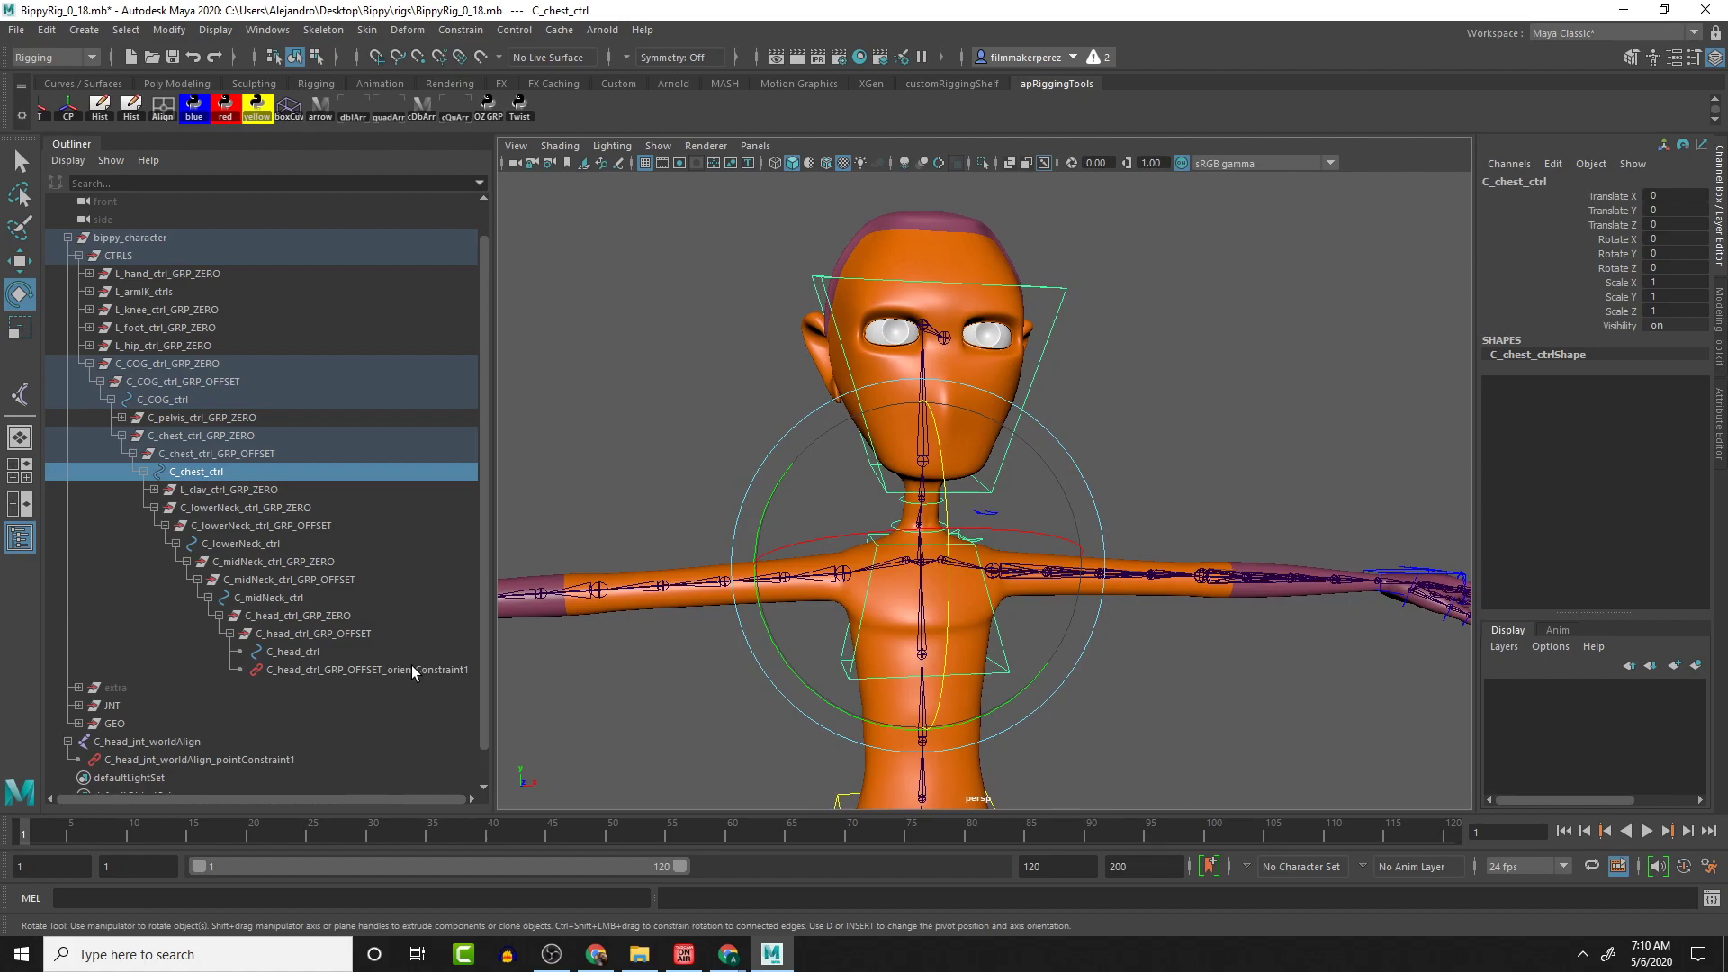
Start a new enum attribute with the long name alignSpace for C_head_ctrl
left_click(1055, 316)
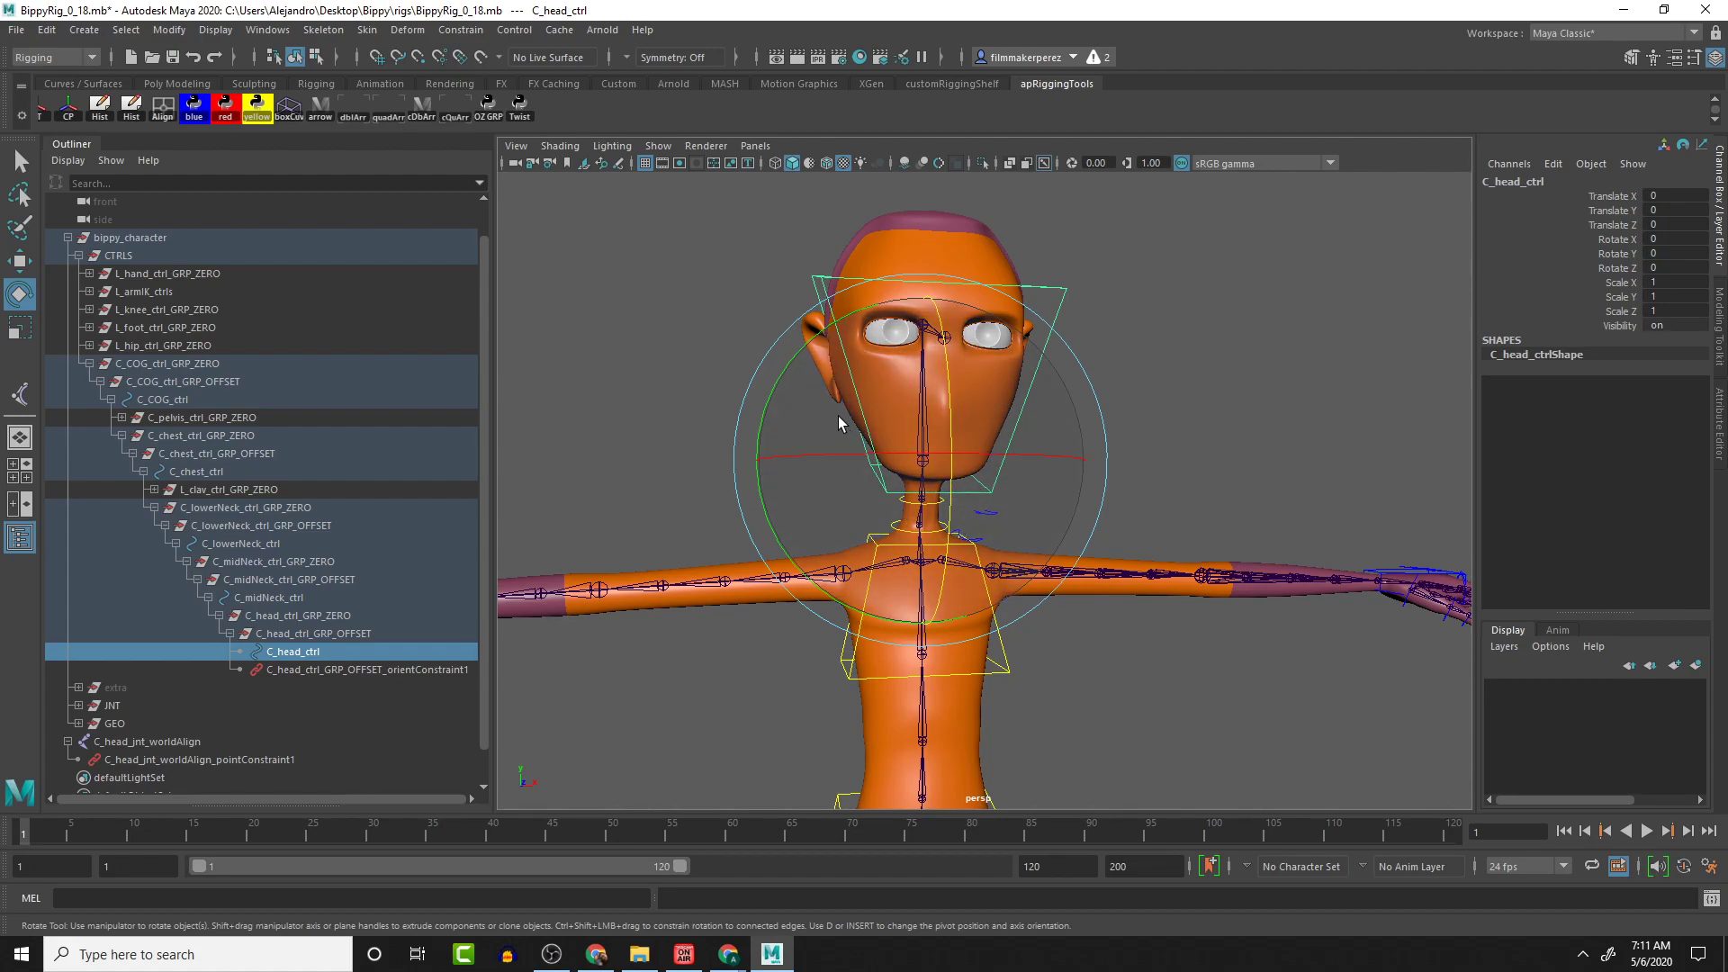
left_click(1554, 164)
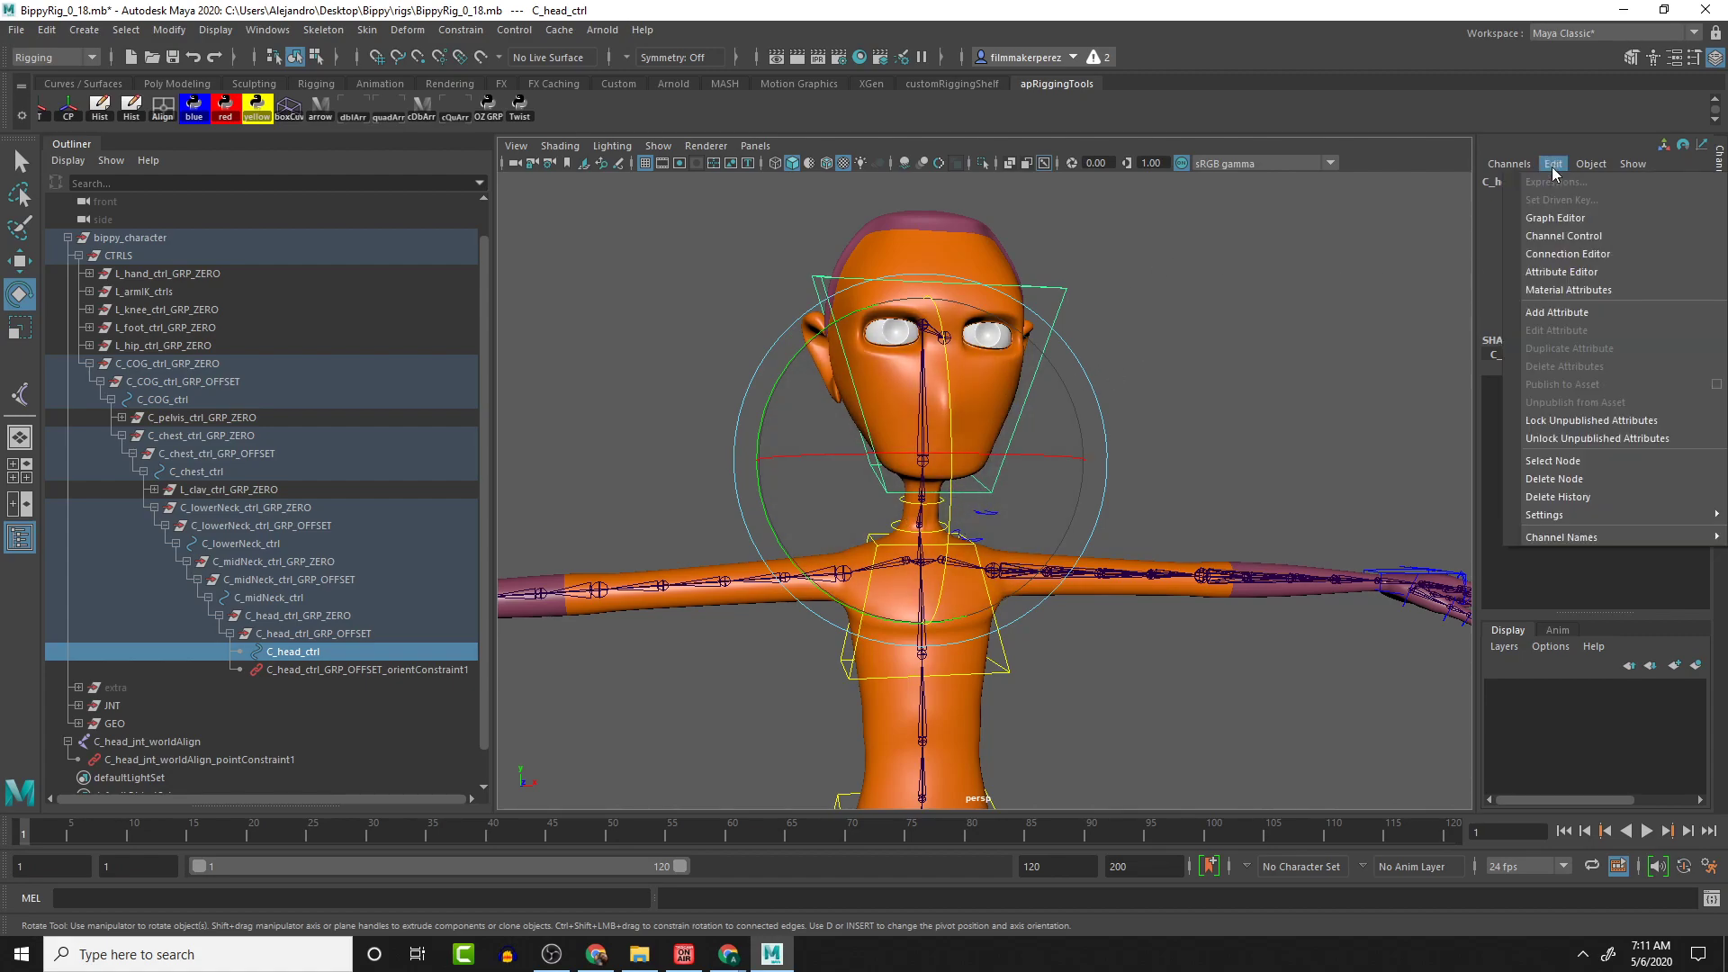
left_click(1574, 280)
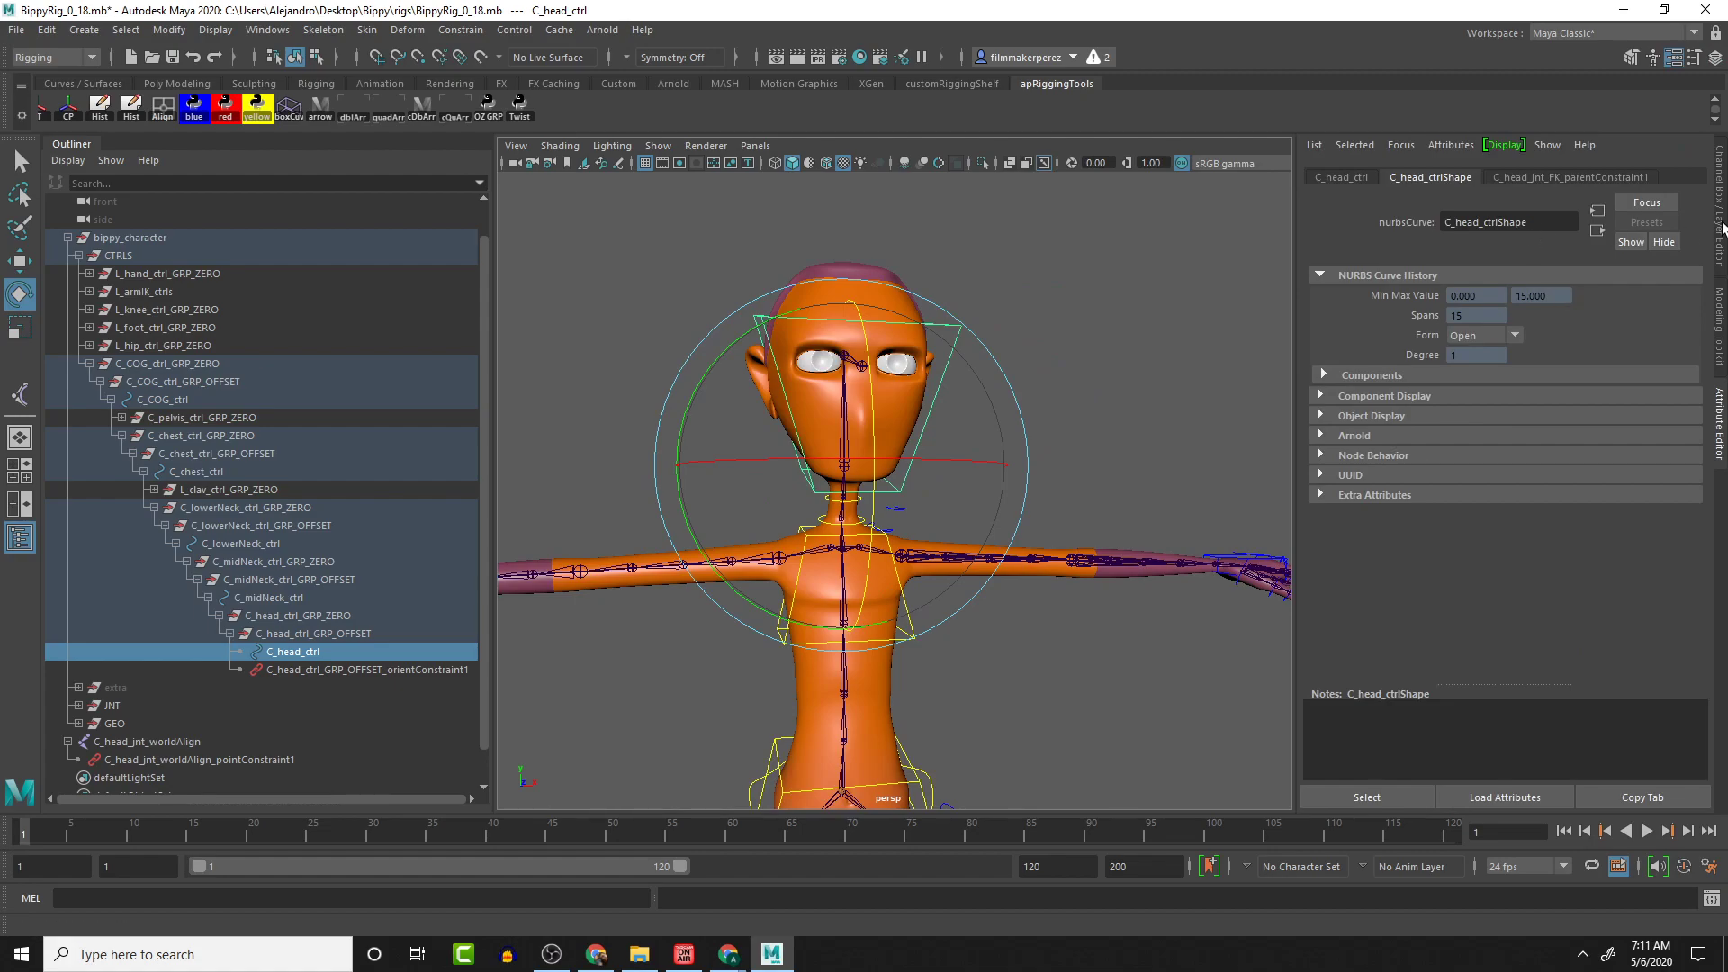
left_click(1721, 229)
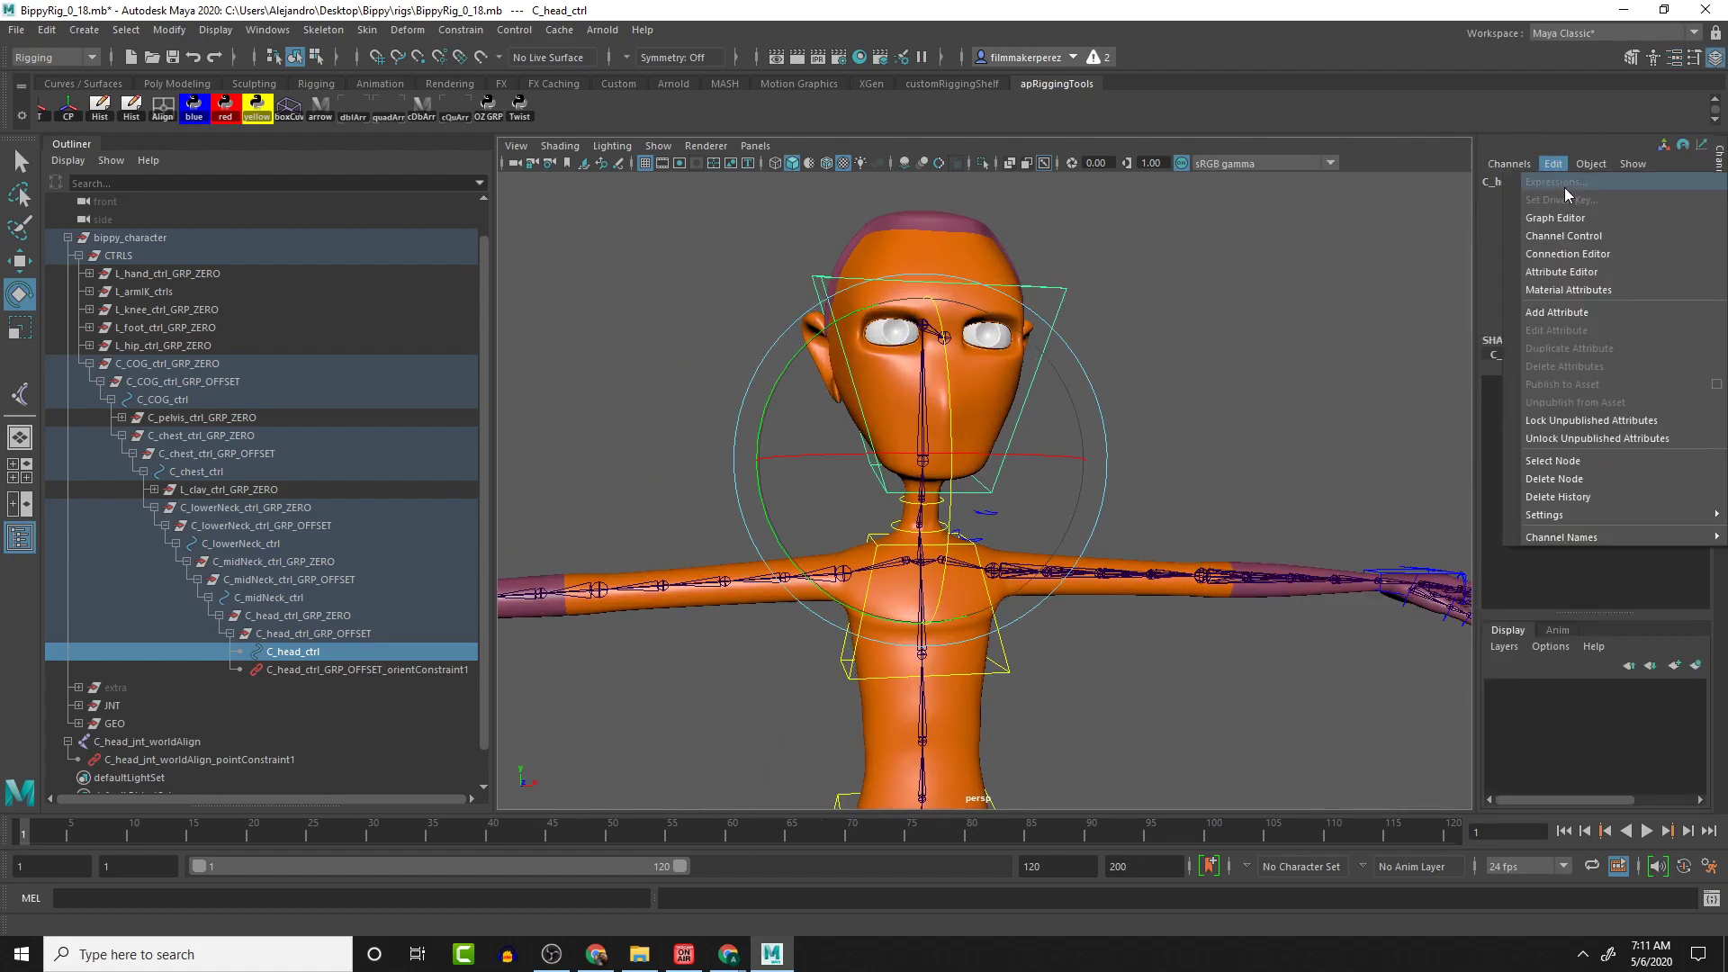
left_click(1562, 311)
left_click_drag(846, 325, 1382, 242)
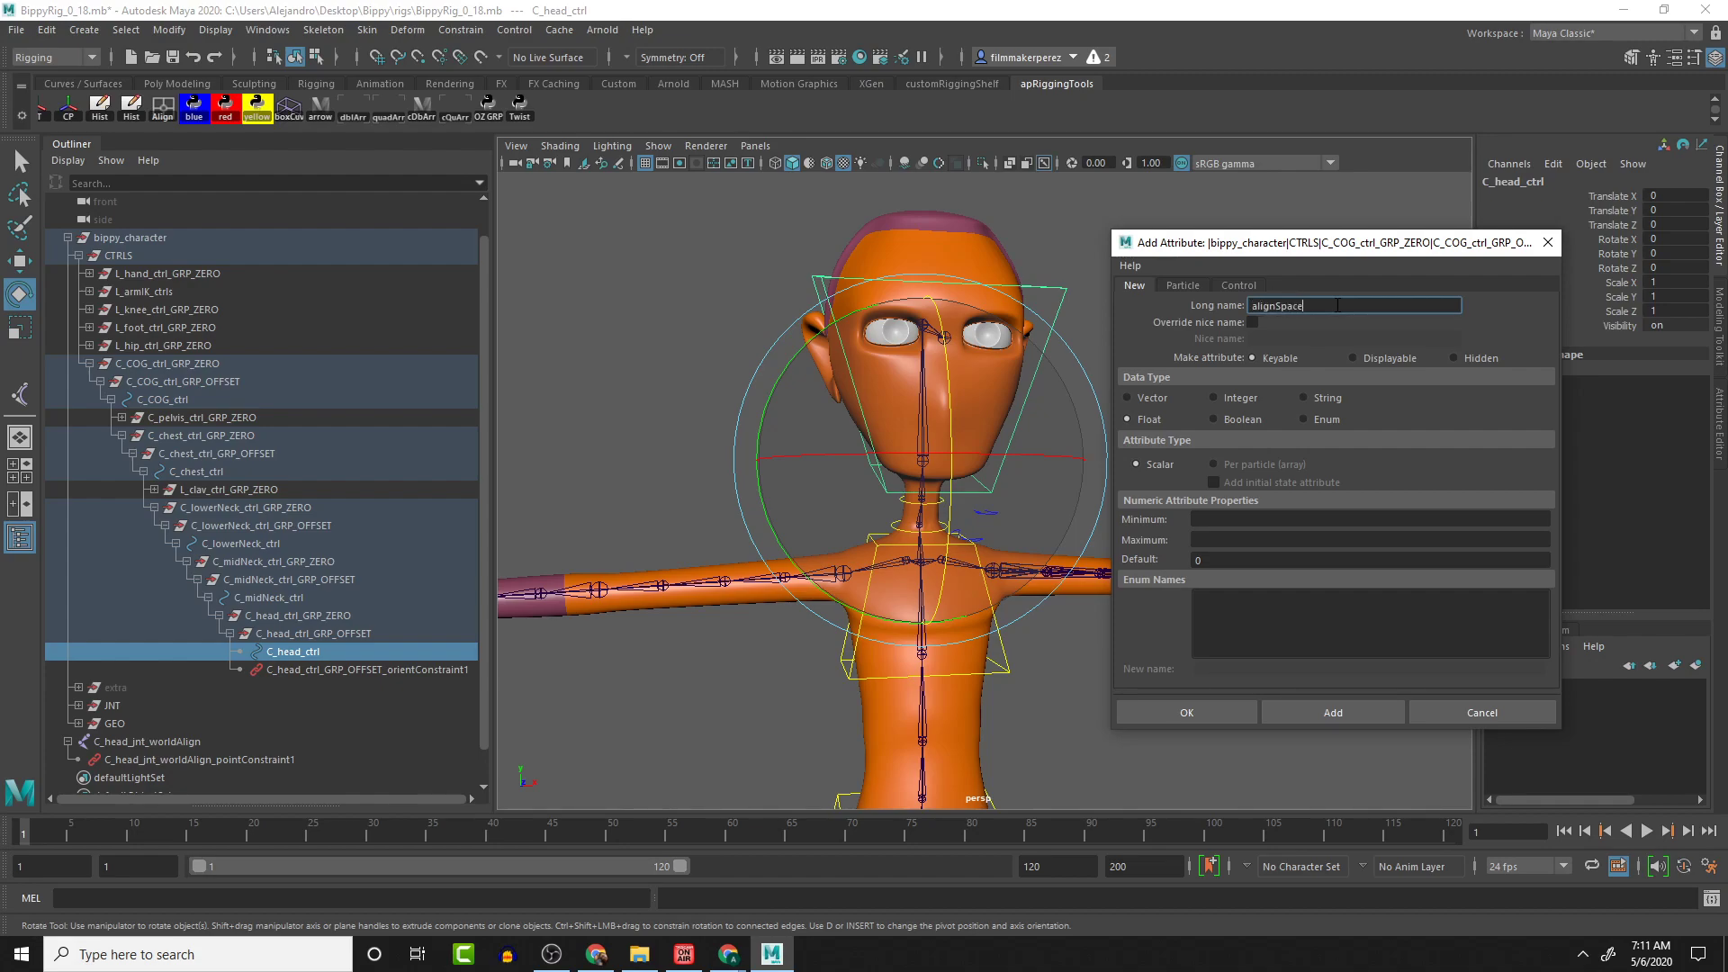
left_click(1303, 420)
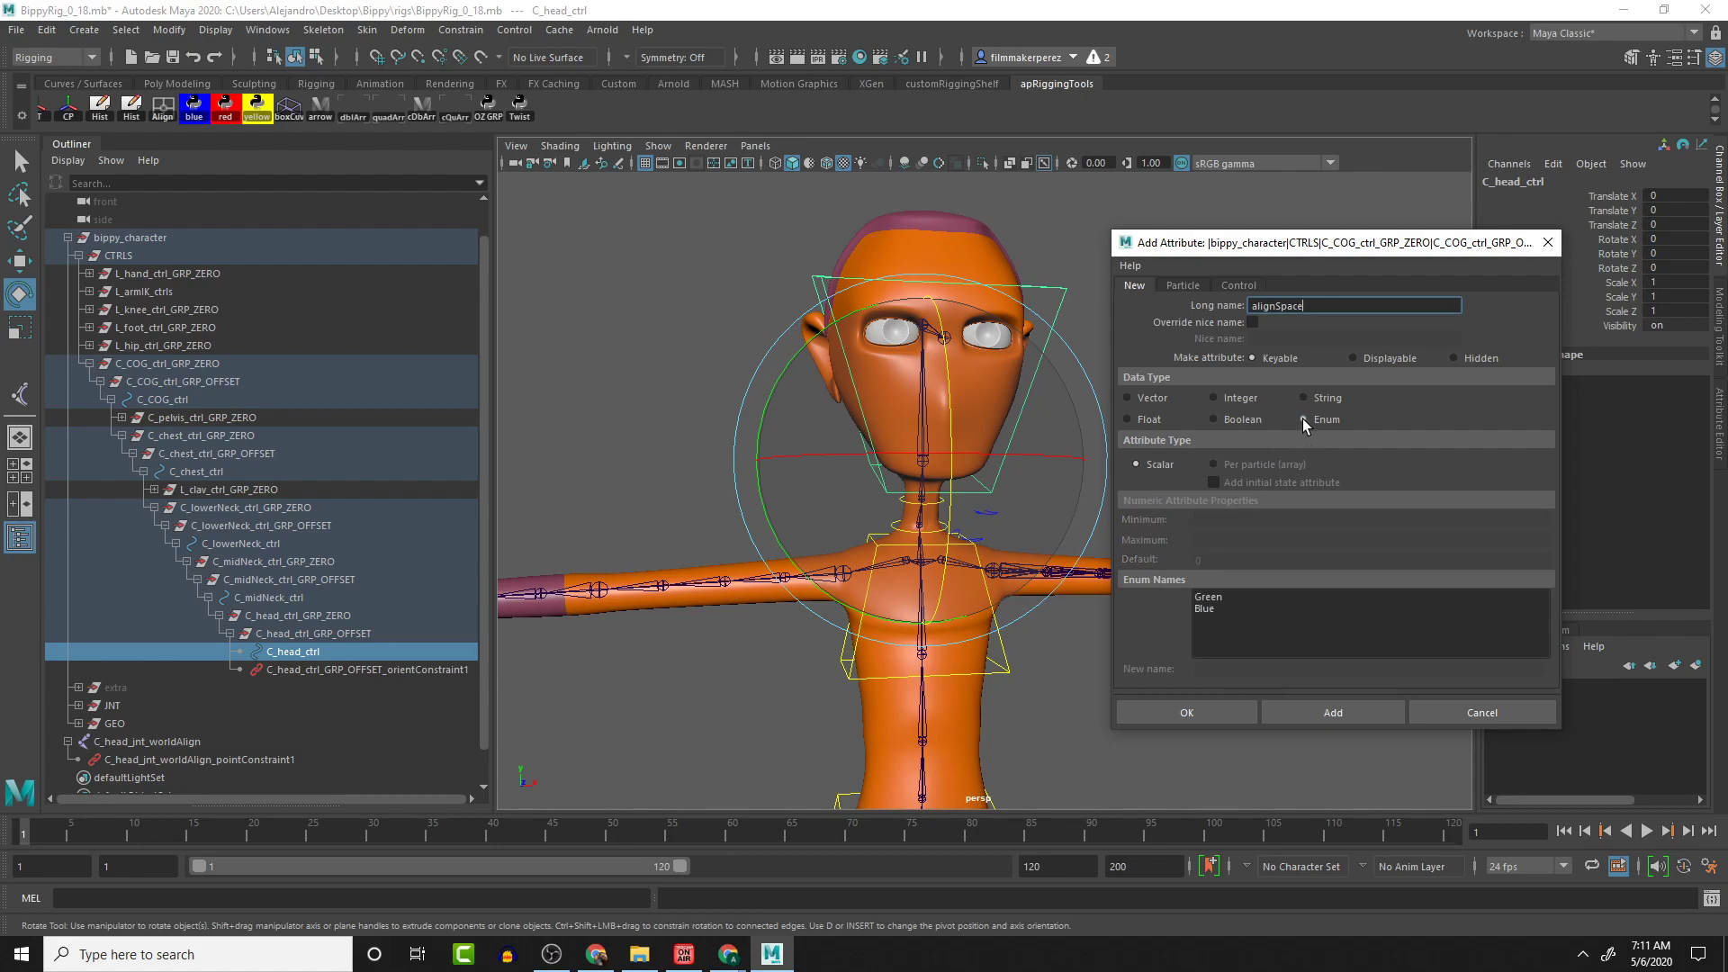
Name the alignSpace enum entries chest and world, and add the attribute to C_head_ctrl
left_click(1224, 597)
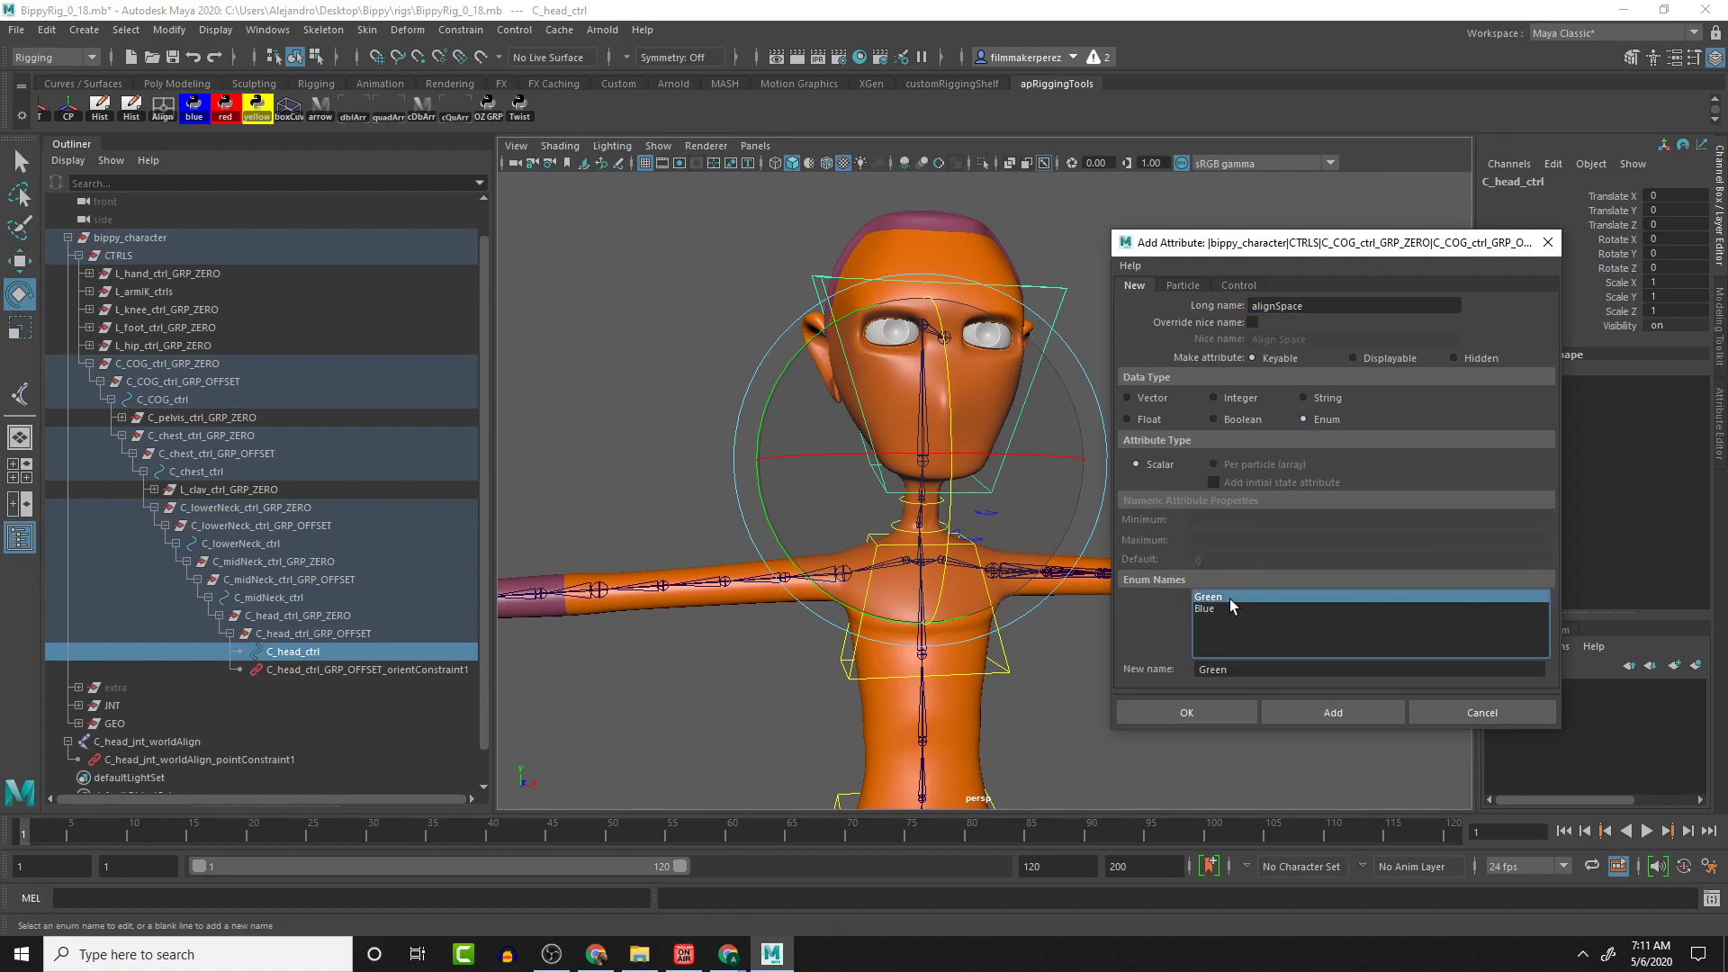
left_click_drag(1235, 669, 1099, 662)
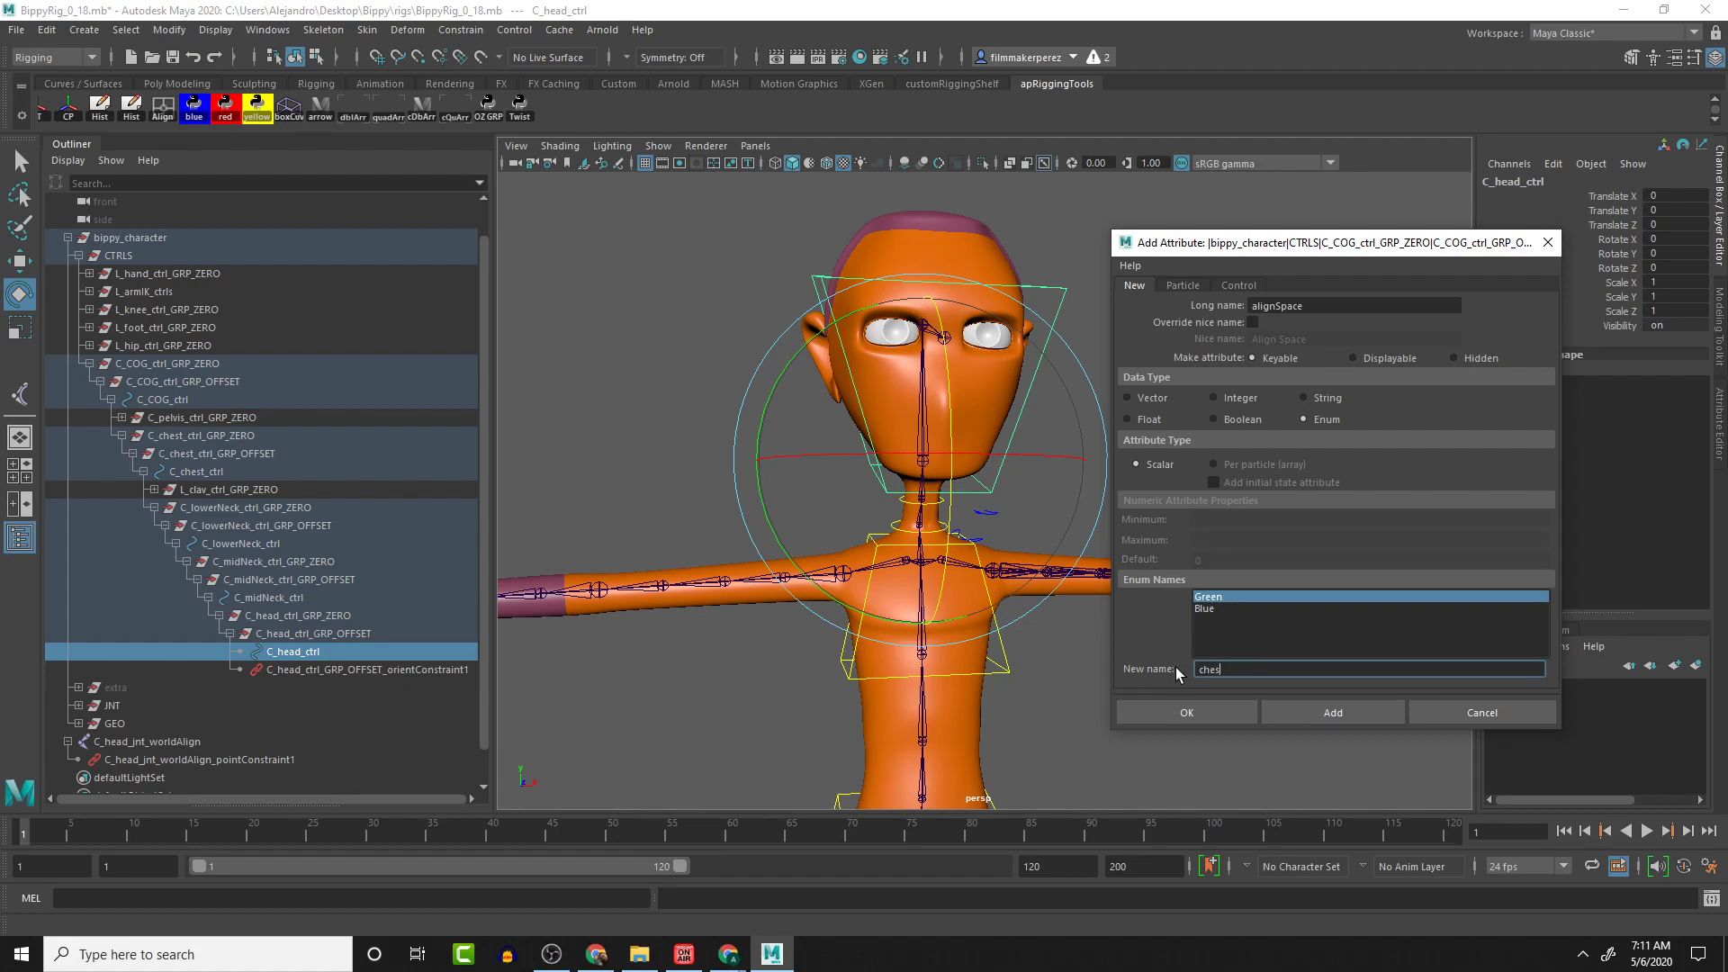
left_click(1229, 607)
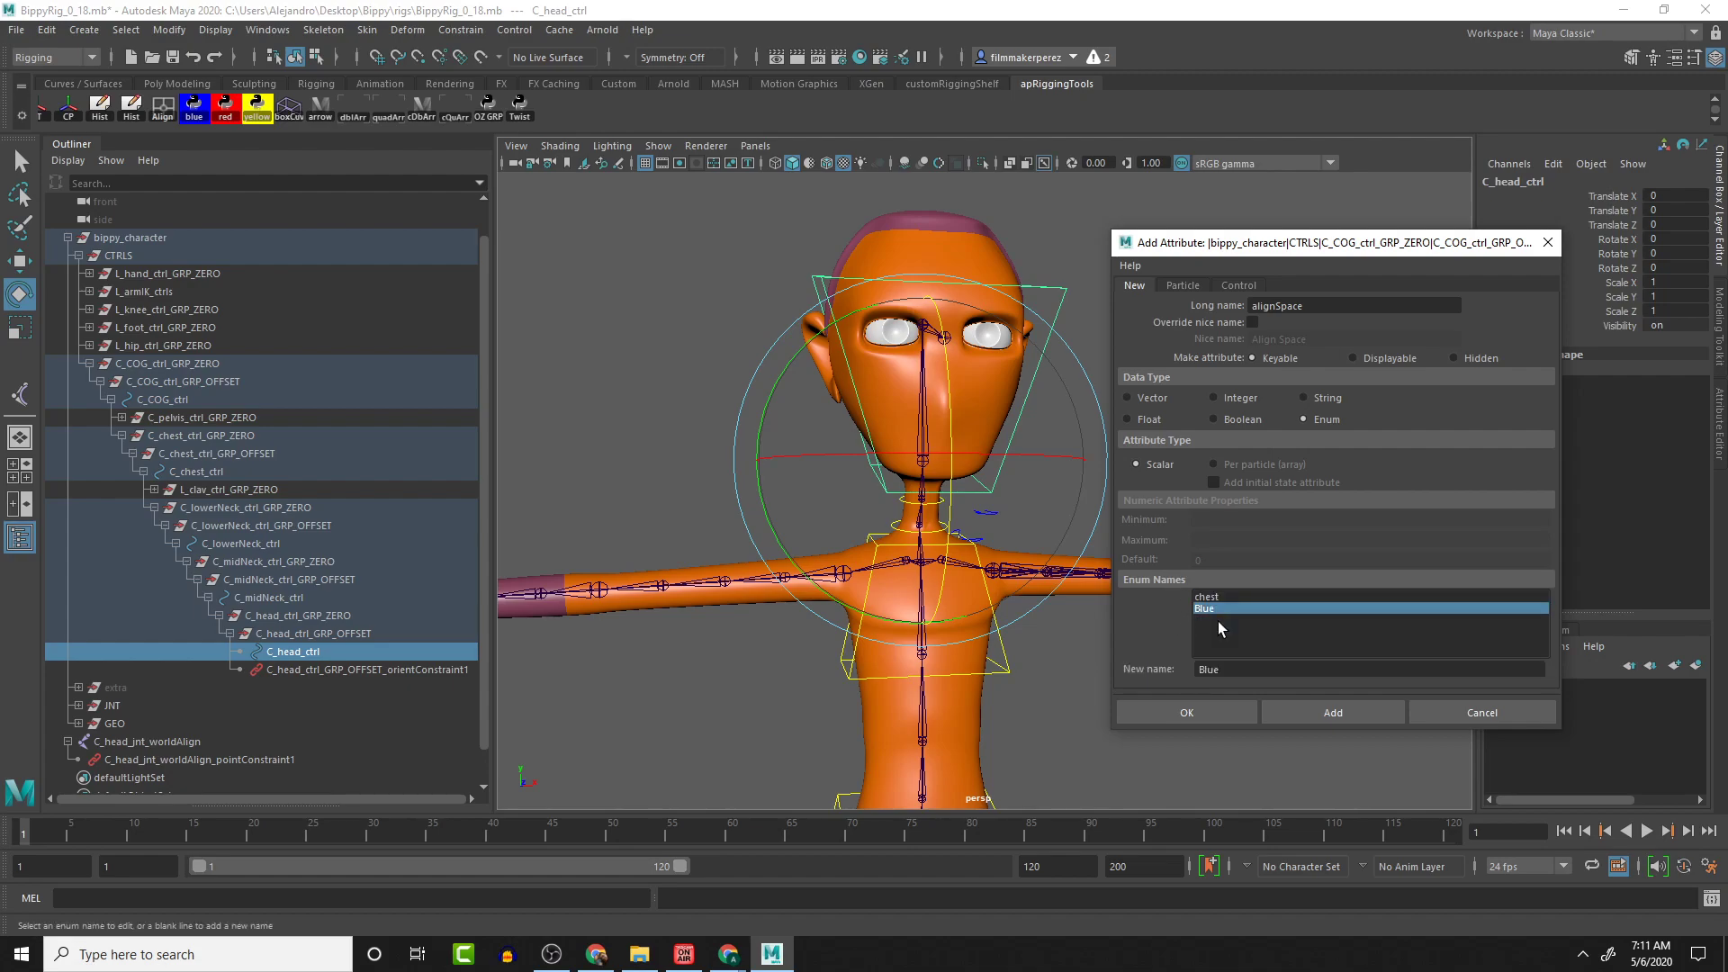
left_click_drag(1233, 667, 1176, 675)
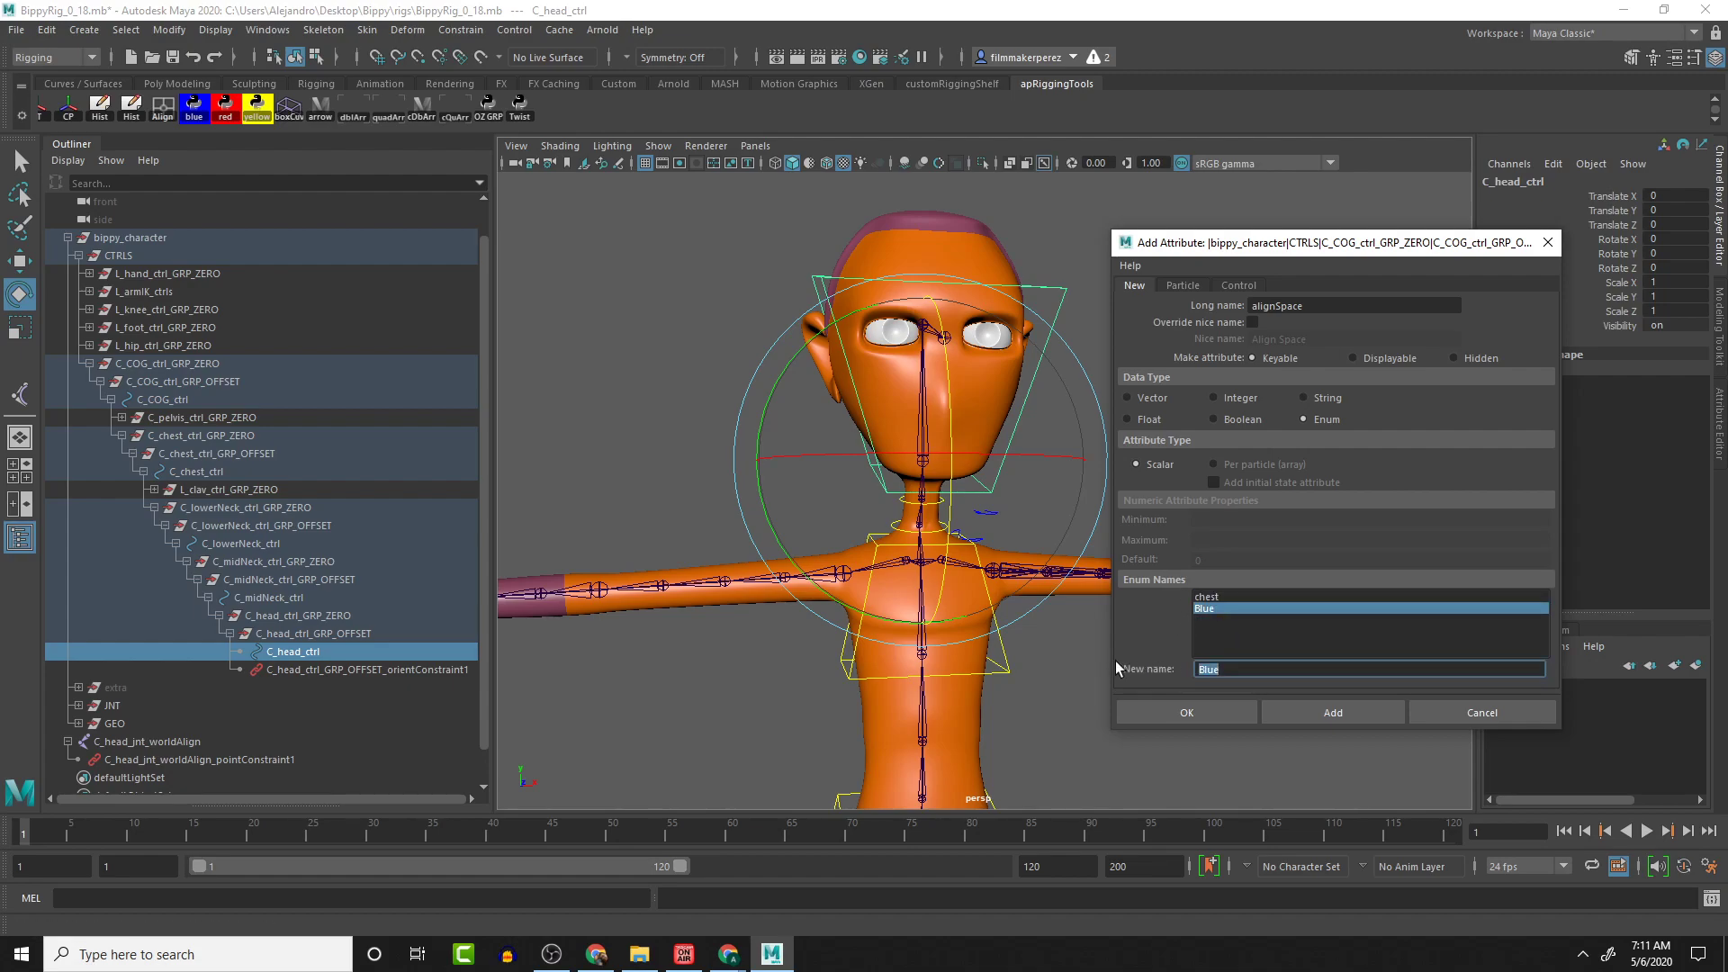
type("world")
left_click(1201, 713)
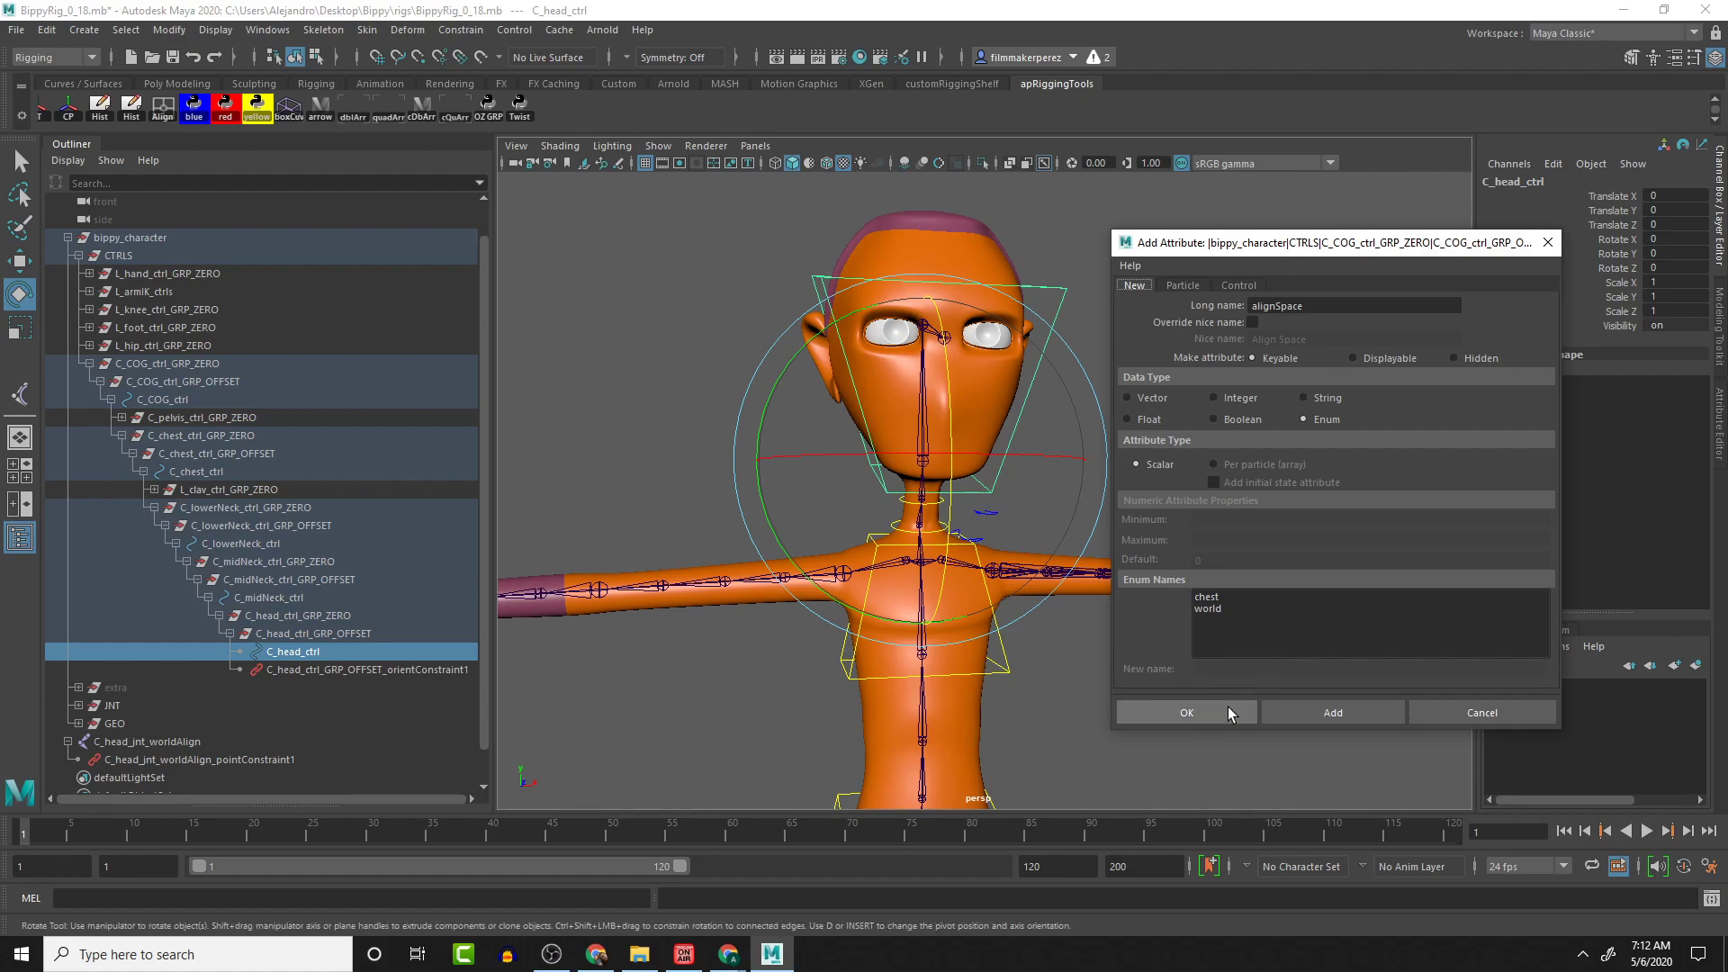
left_click(1311, 712)
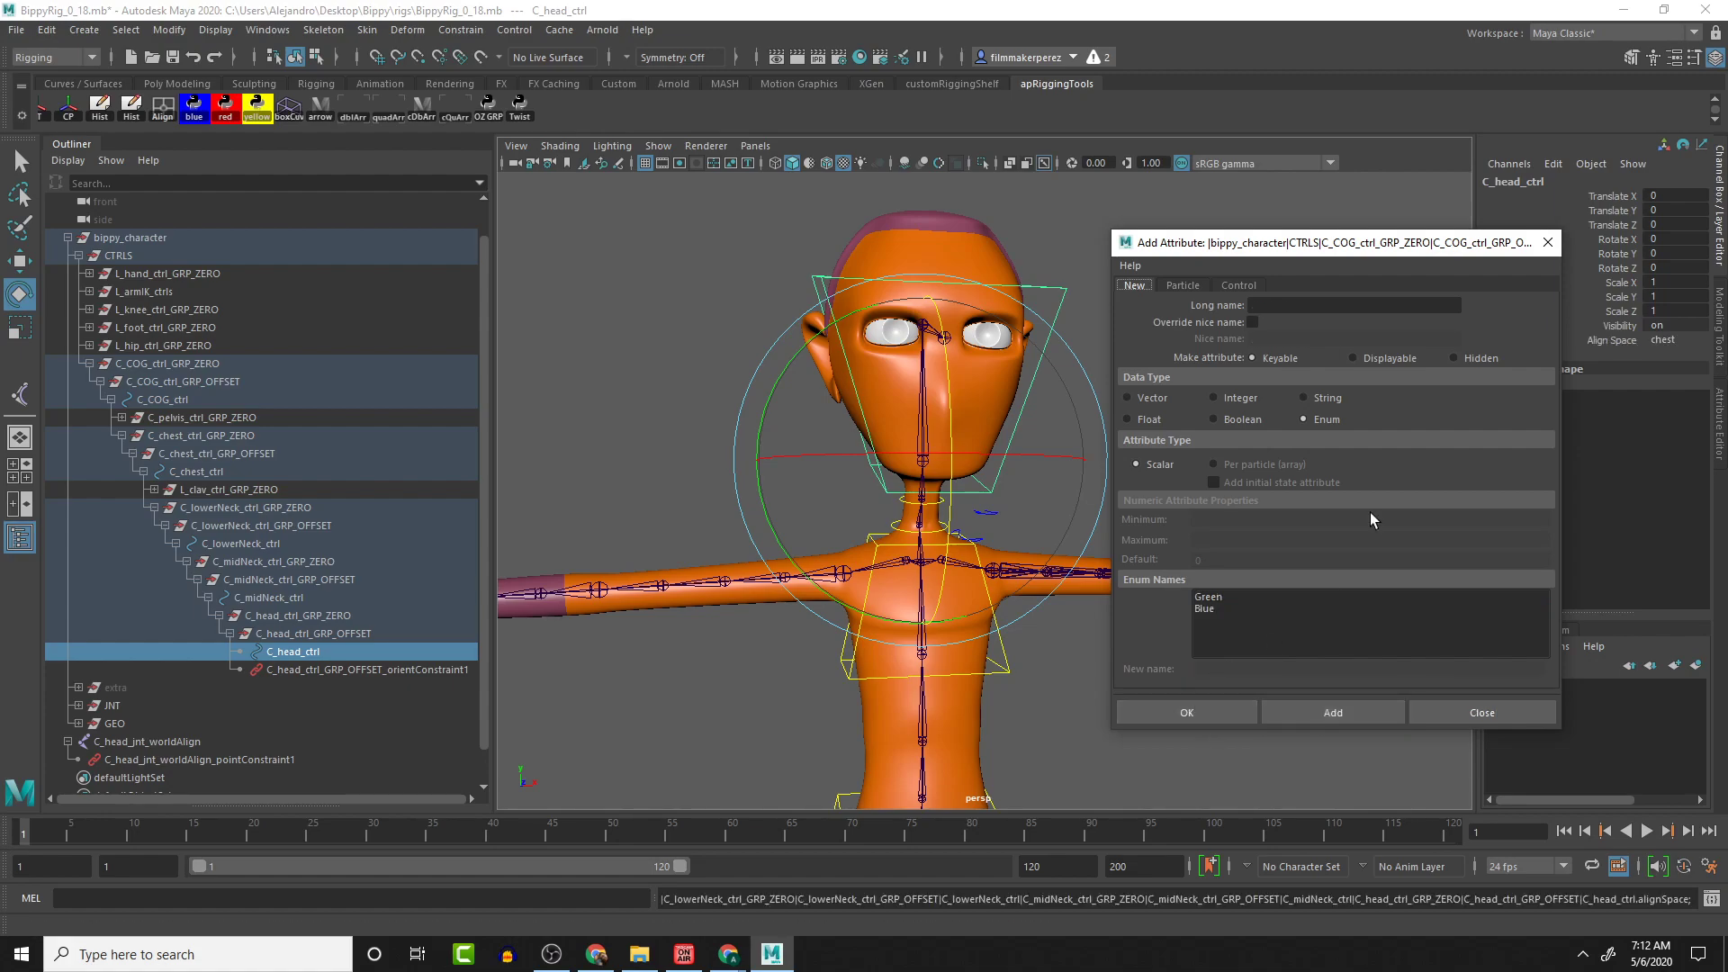
left_click(1547, 242)
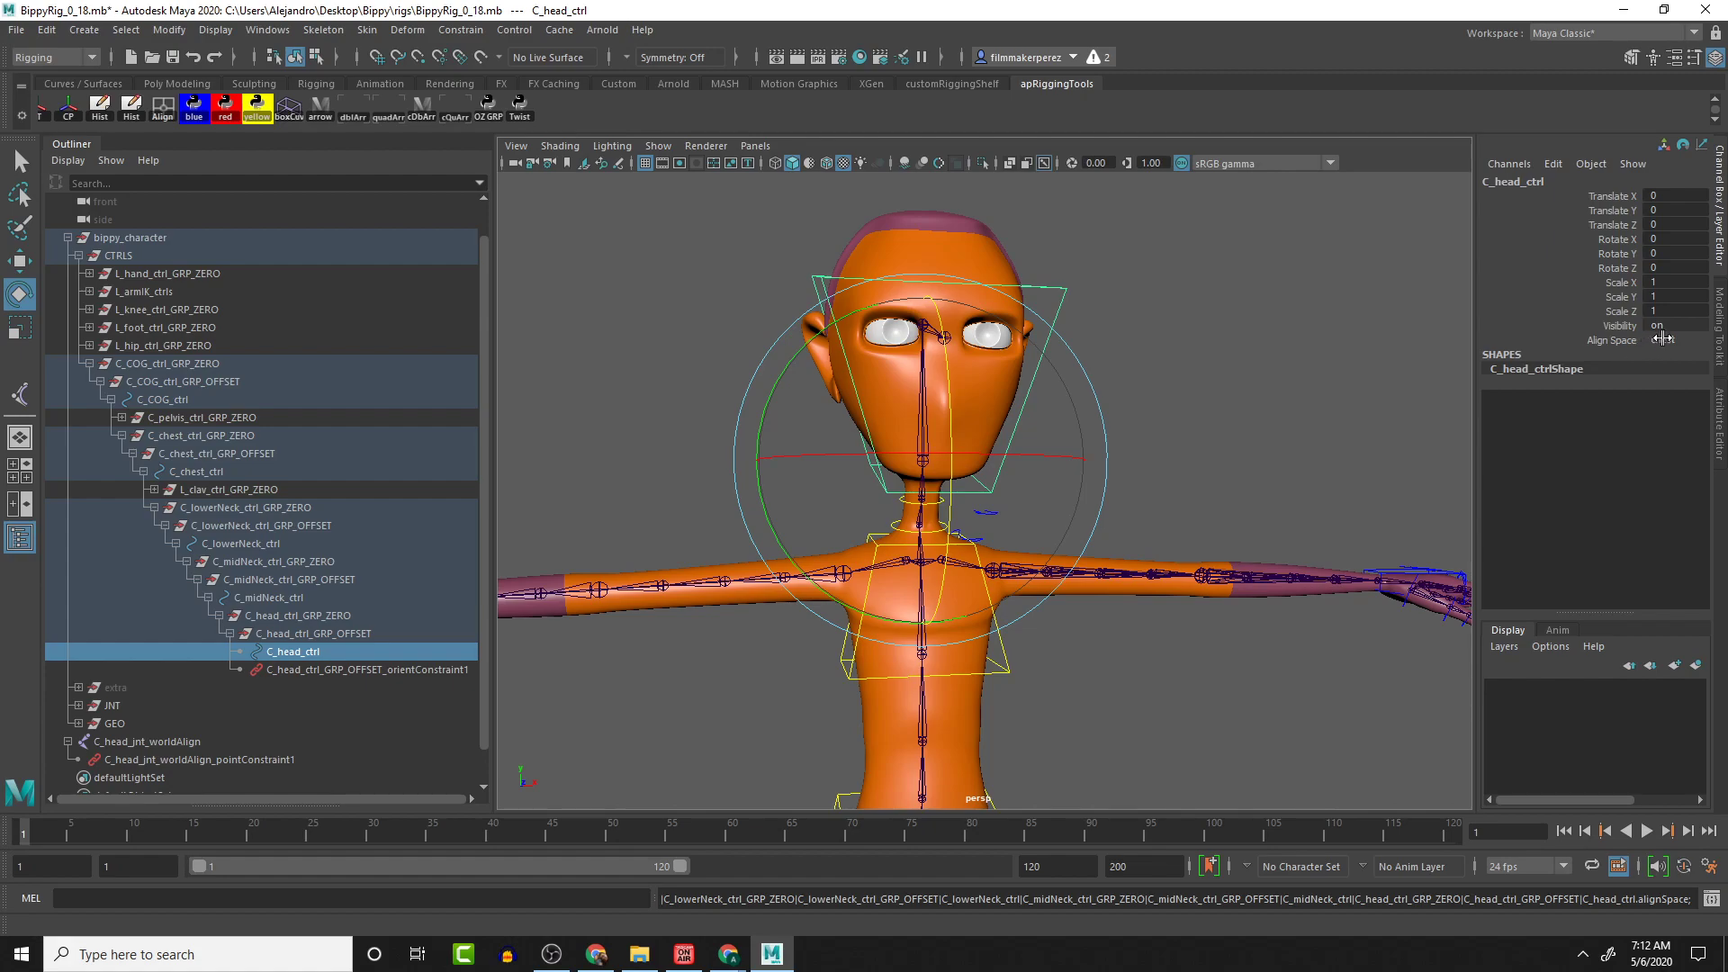
Open the Connection Editor with C_head_ctrl loaded as the source, after checking the choices of its Align Space attribute
left_click(1661, 339)
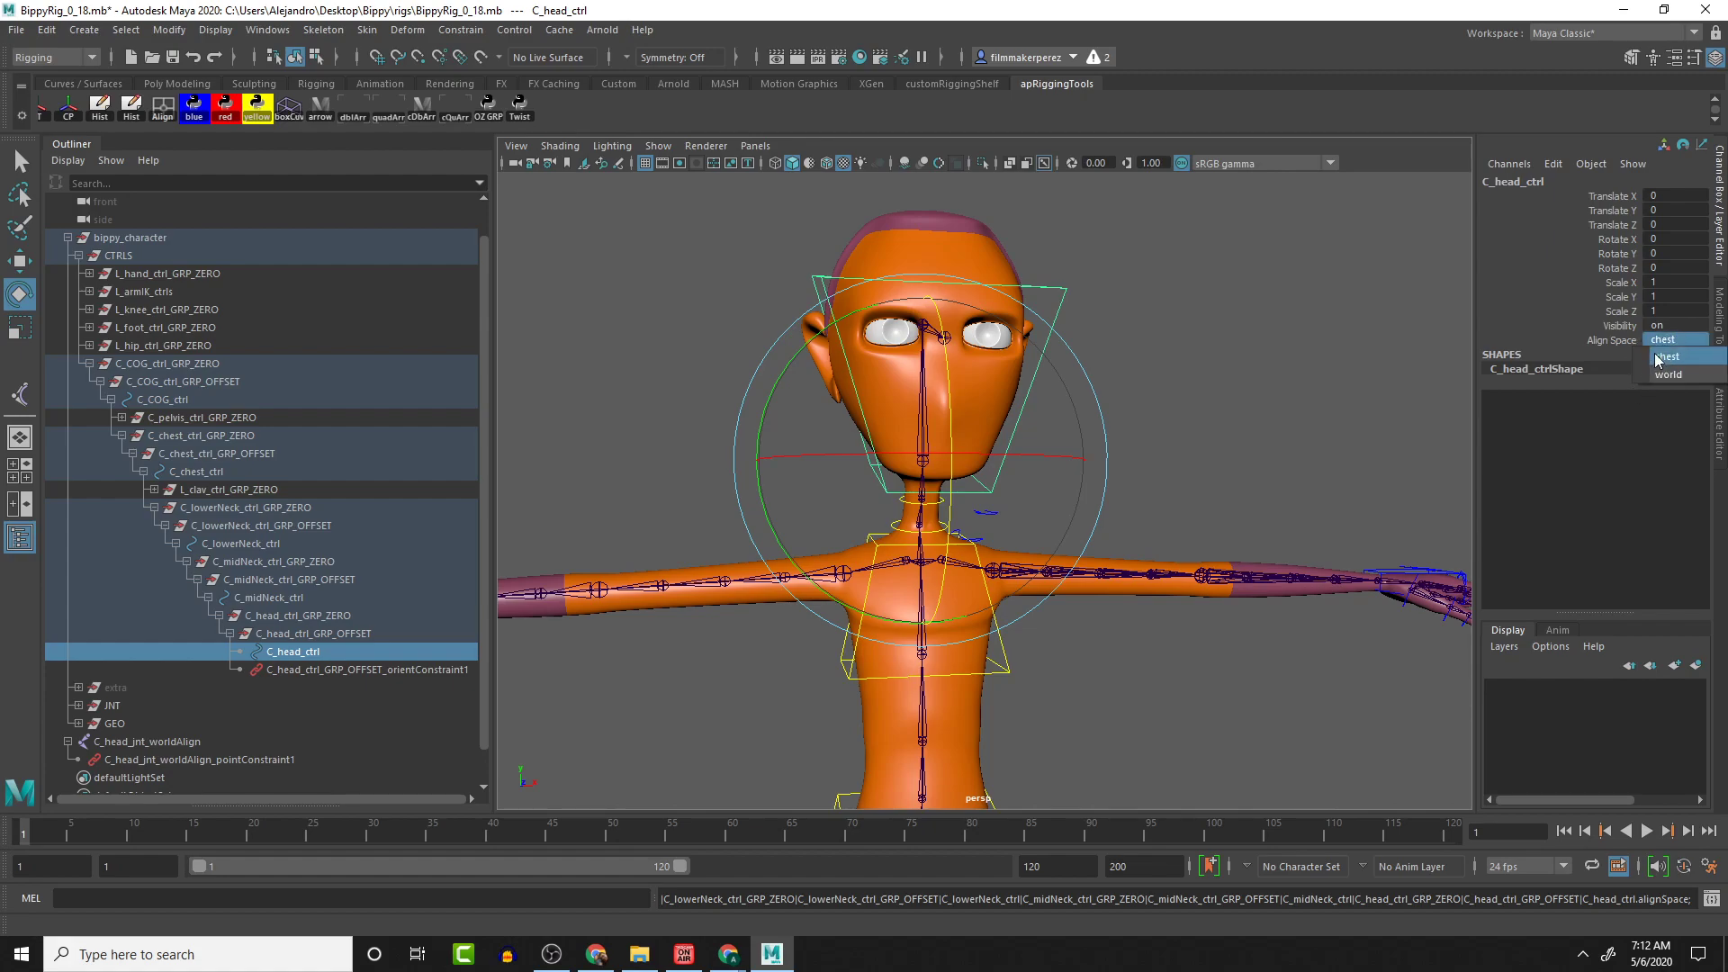
left_click(1589, 342)
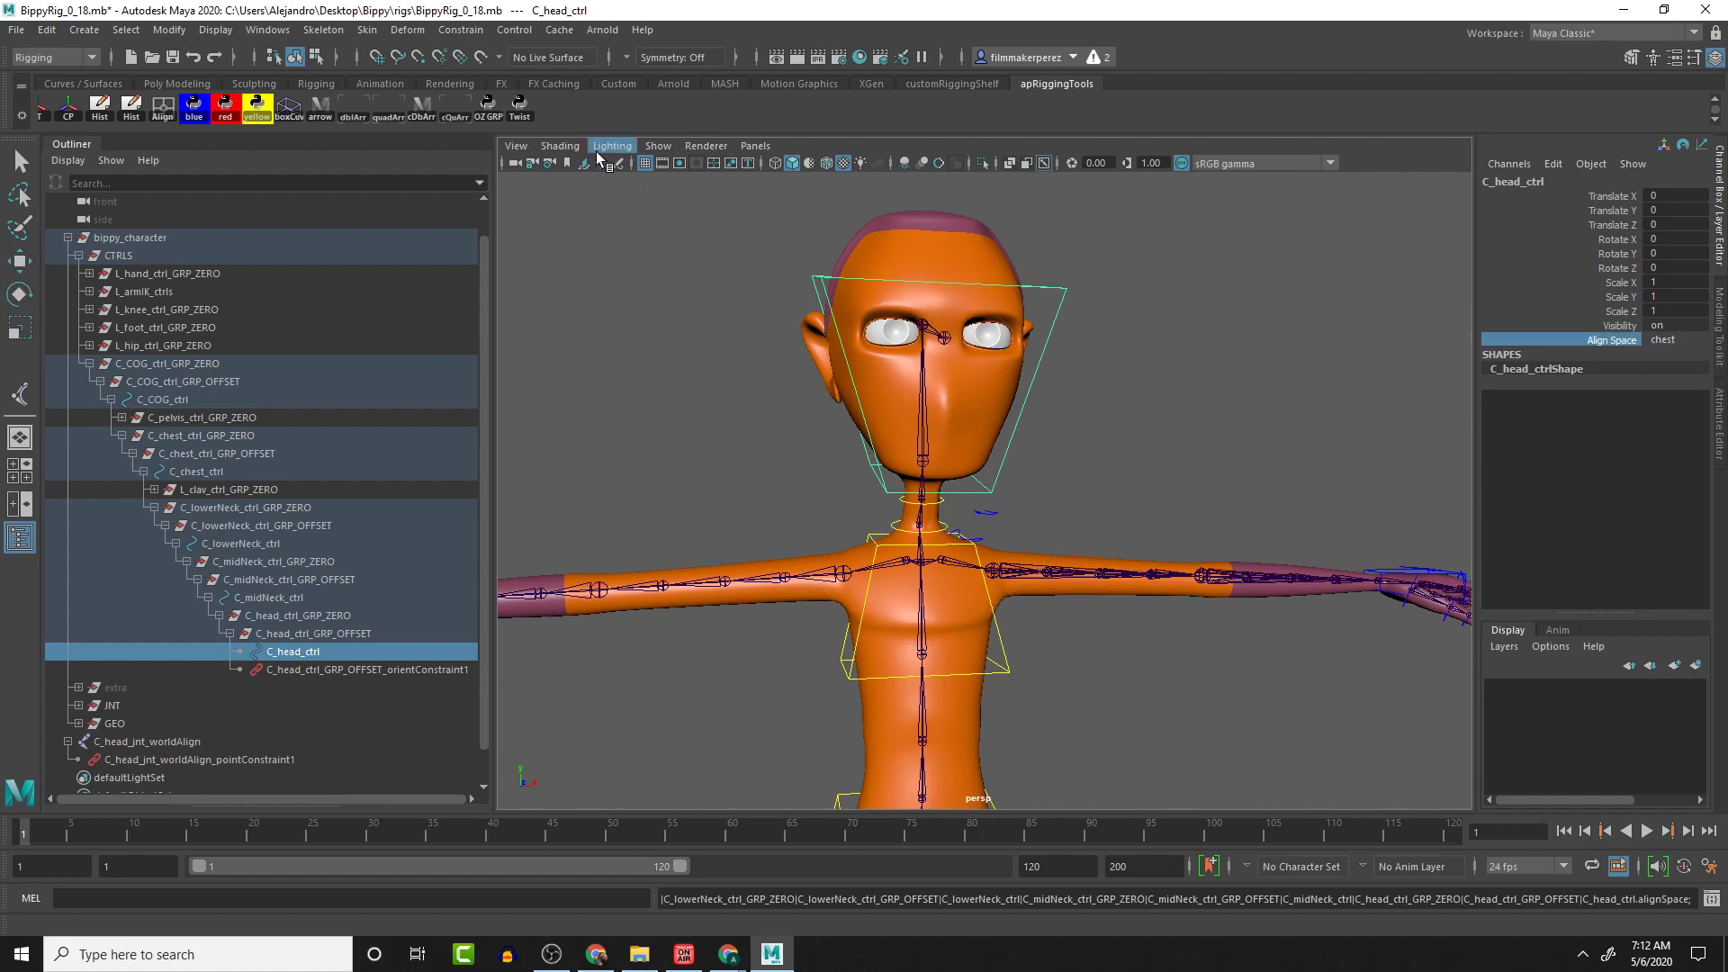
left_click(267, 29)
mouse_move(378, 94)
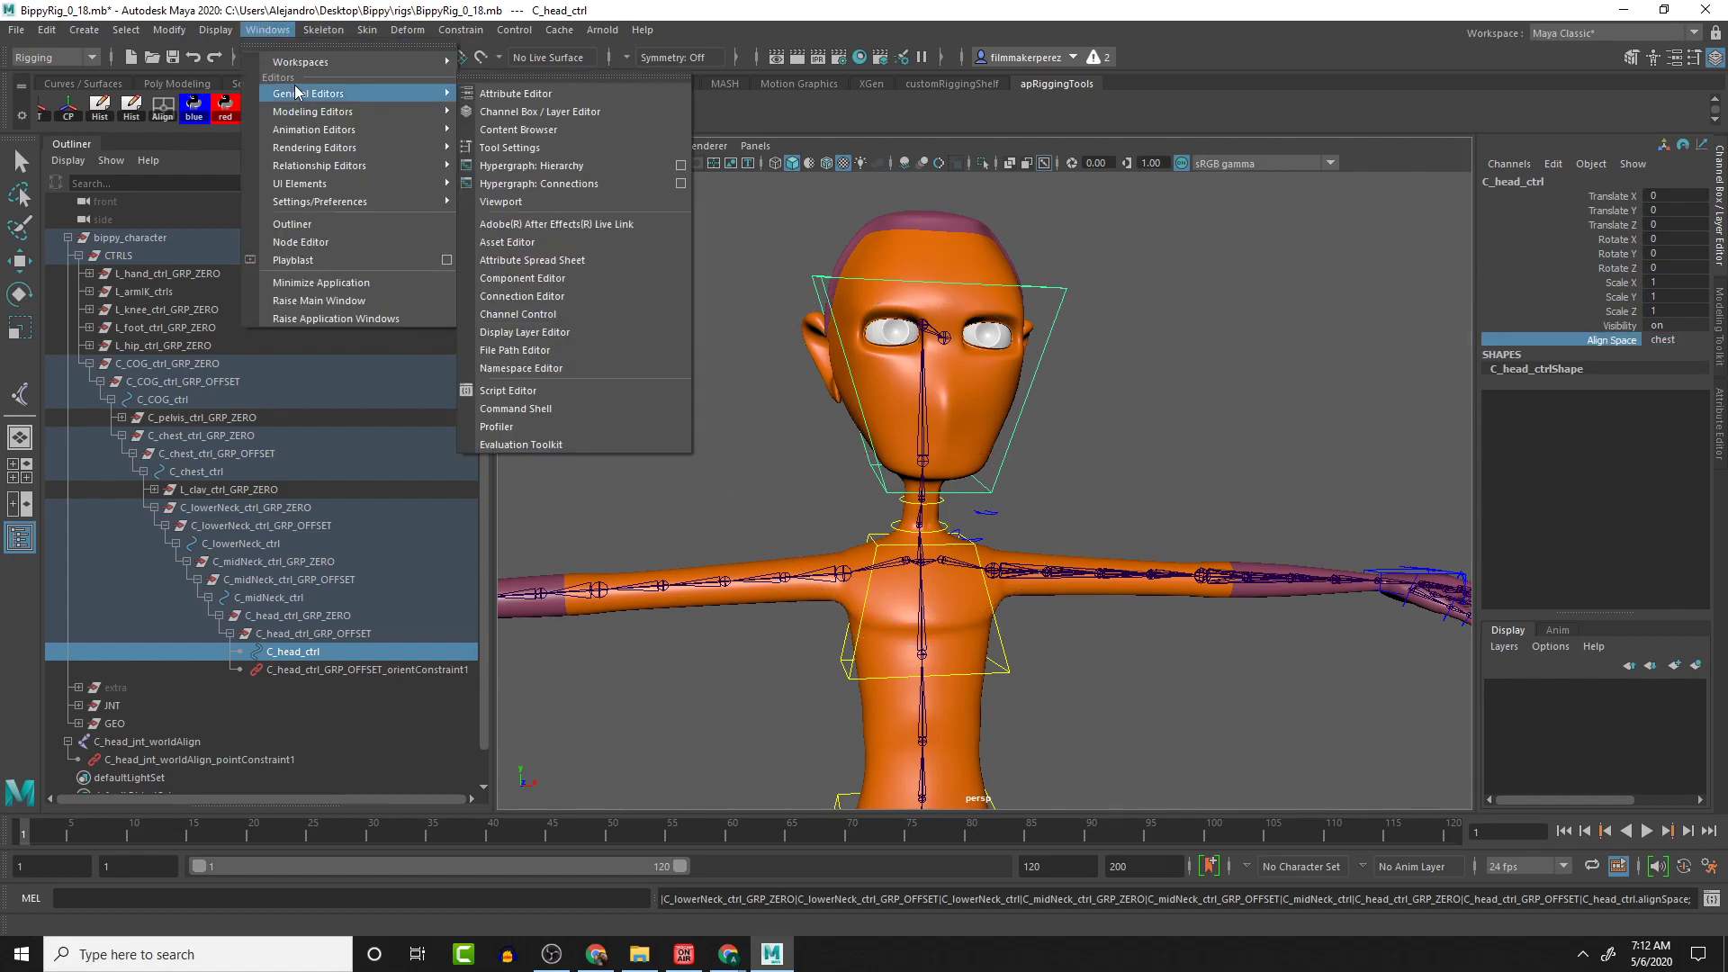
left_click(565, 296)
left_click_drag(682, 286, 918, 538)
Connect C_head_ctrl's alignSpace to the C_head_jnt_worldAlignW0 weight of the head offset group's orient constraint, and minimize the Connection Editor
left_click(414, 671)
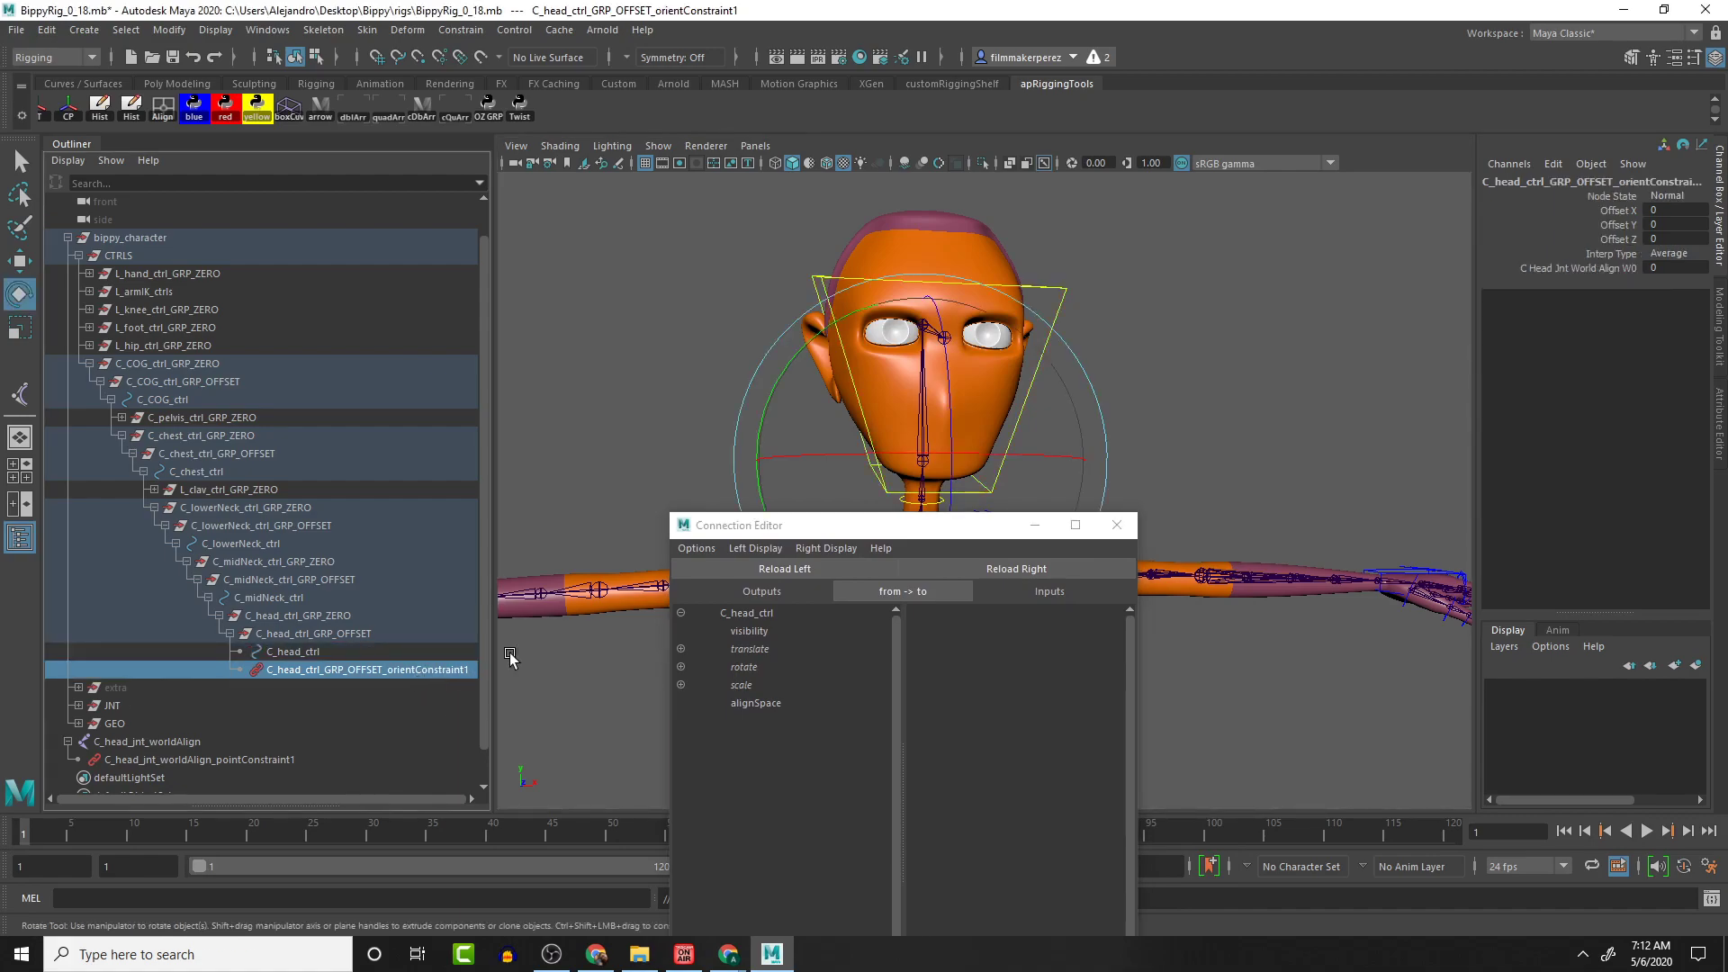
left_click(1001, 566)
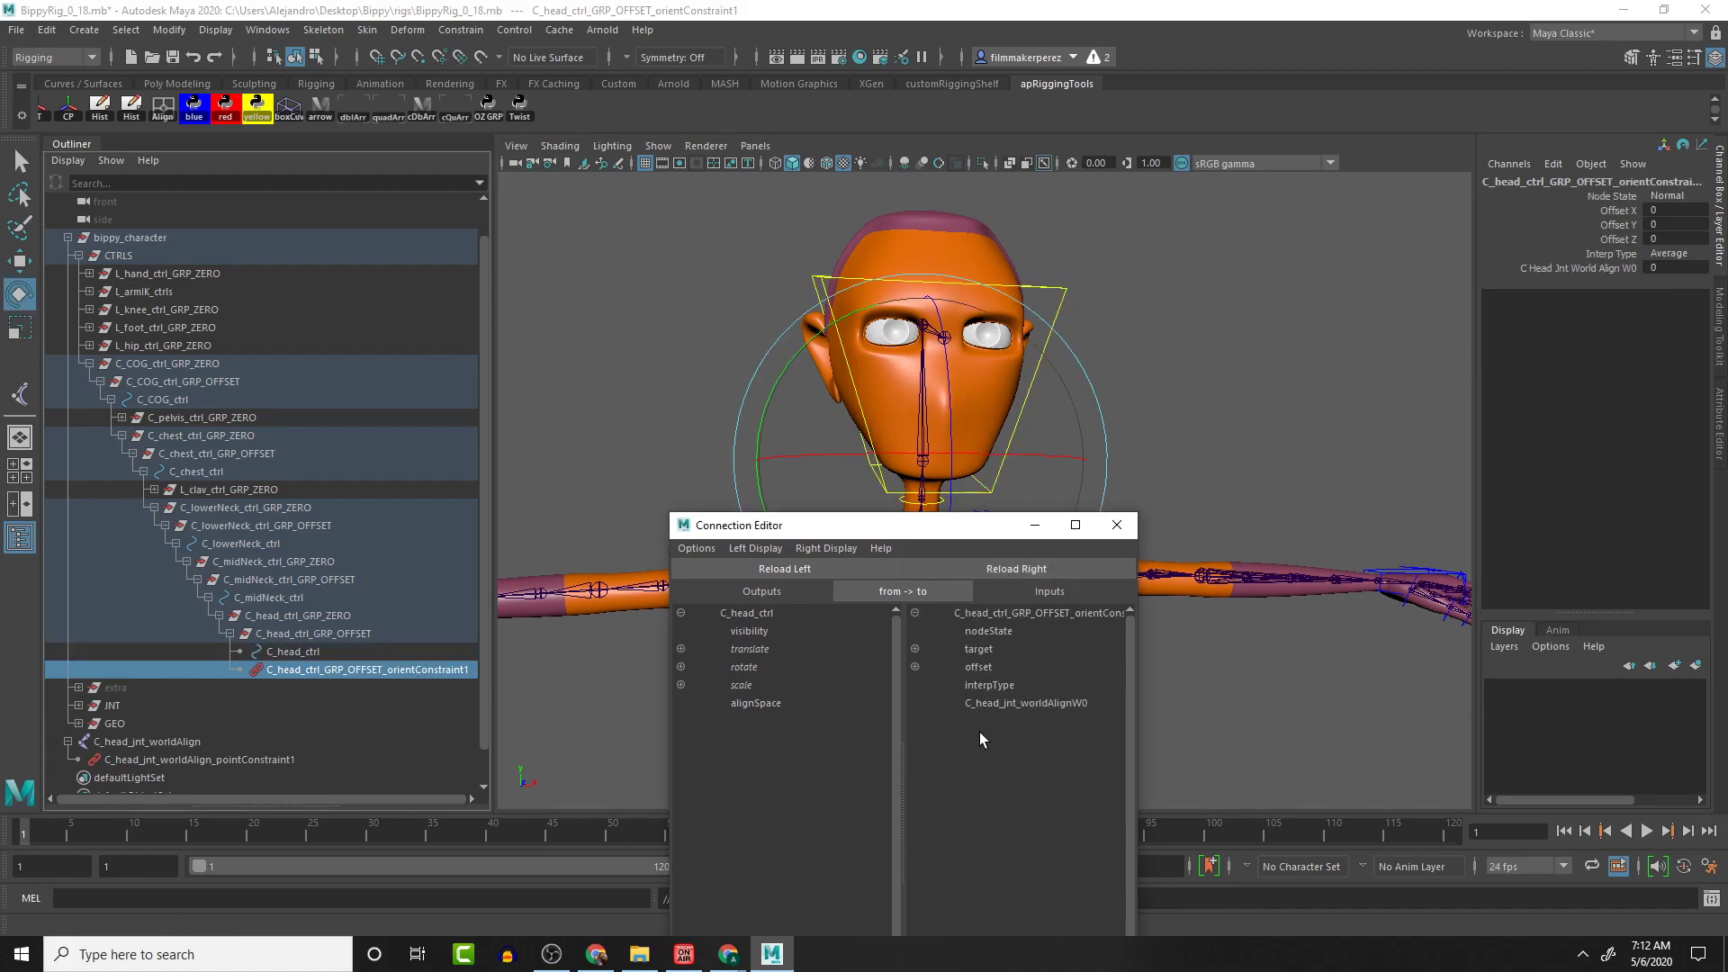
left_click(765, 706)
left_click(1028, 703)
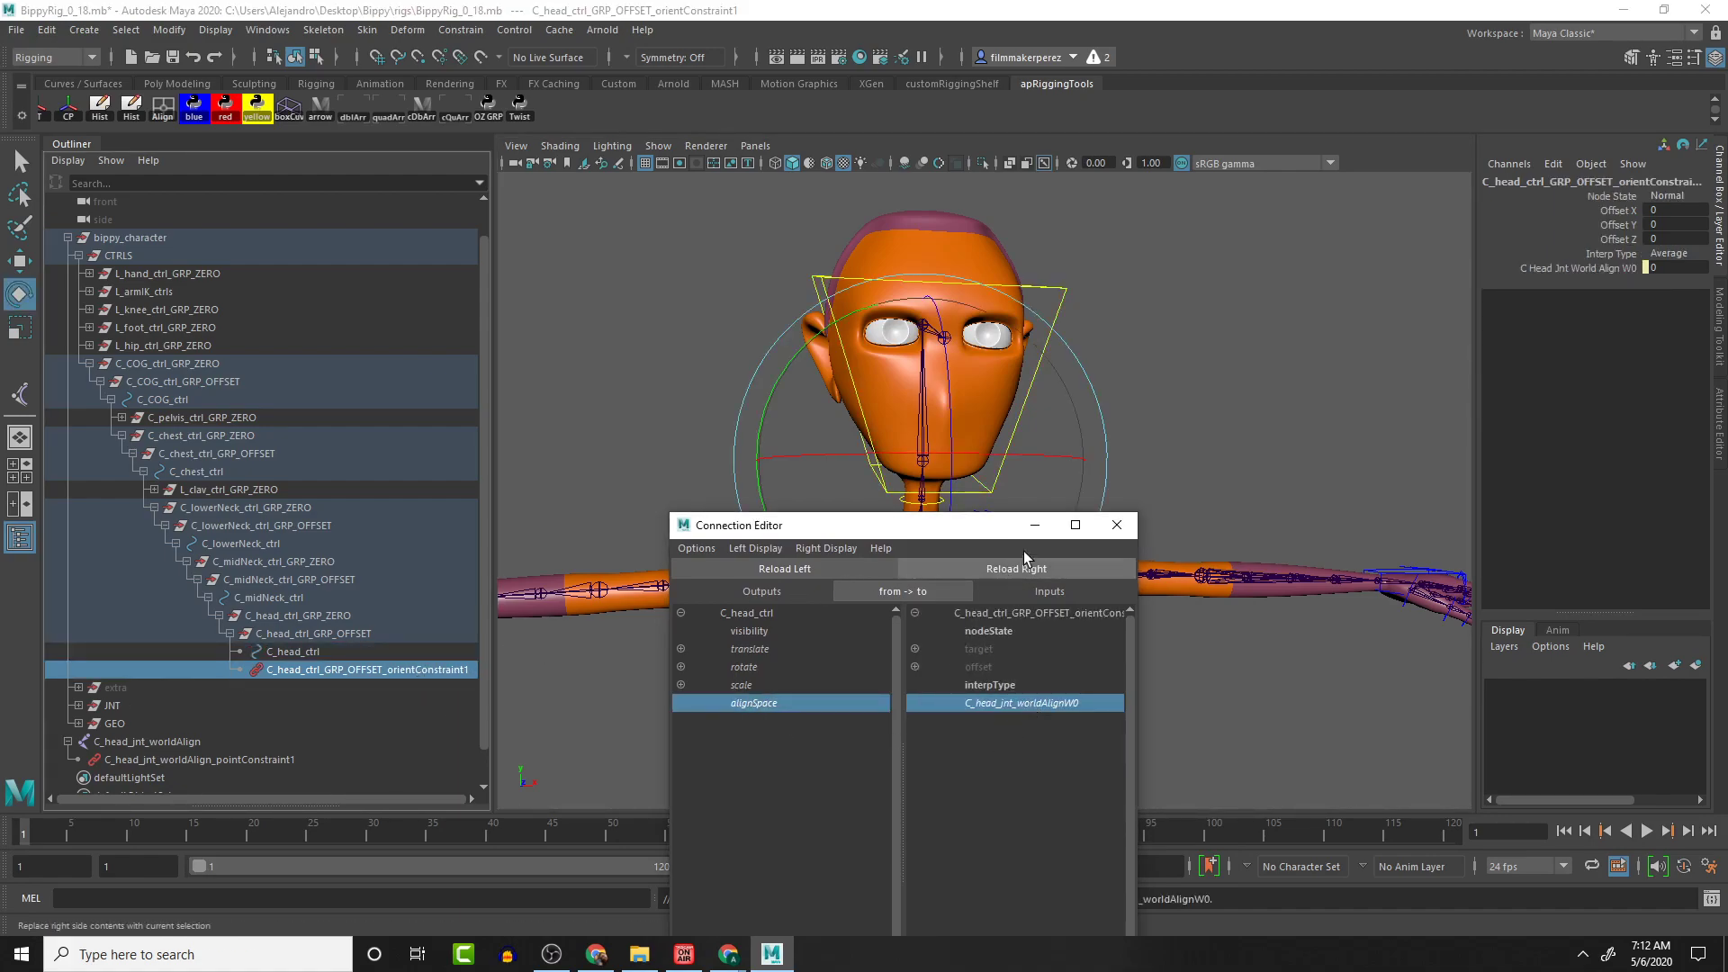
left_click(1040, 528)
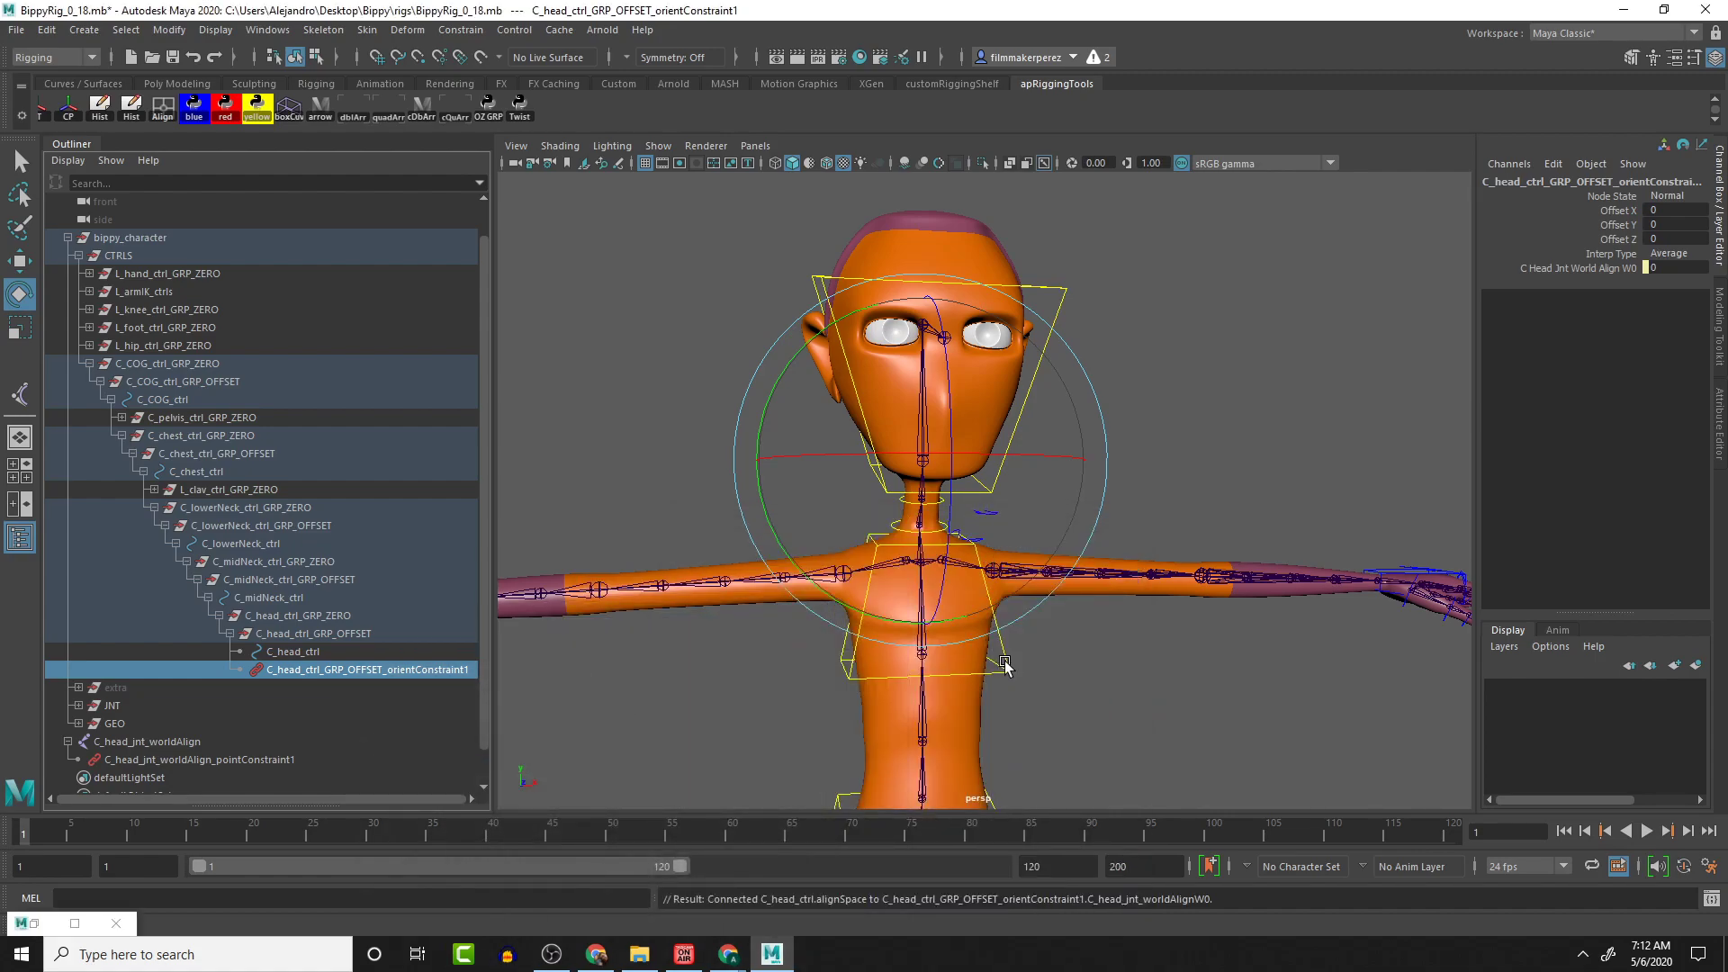
With C_head_ctrl's Align Space on chest, test-rotate C_chest_ctrl about 44 degrees in Z, and undo the rotation
left_click(1003, 669)
left_click(1059, 306)
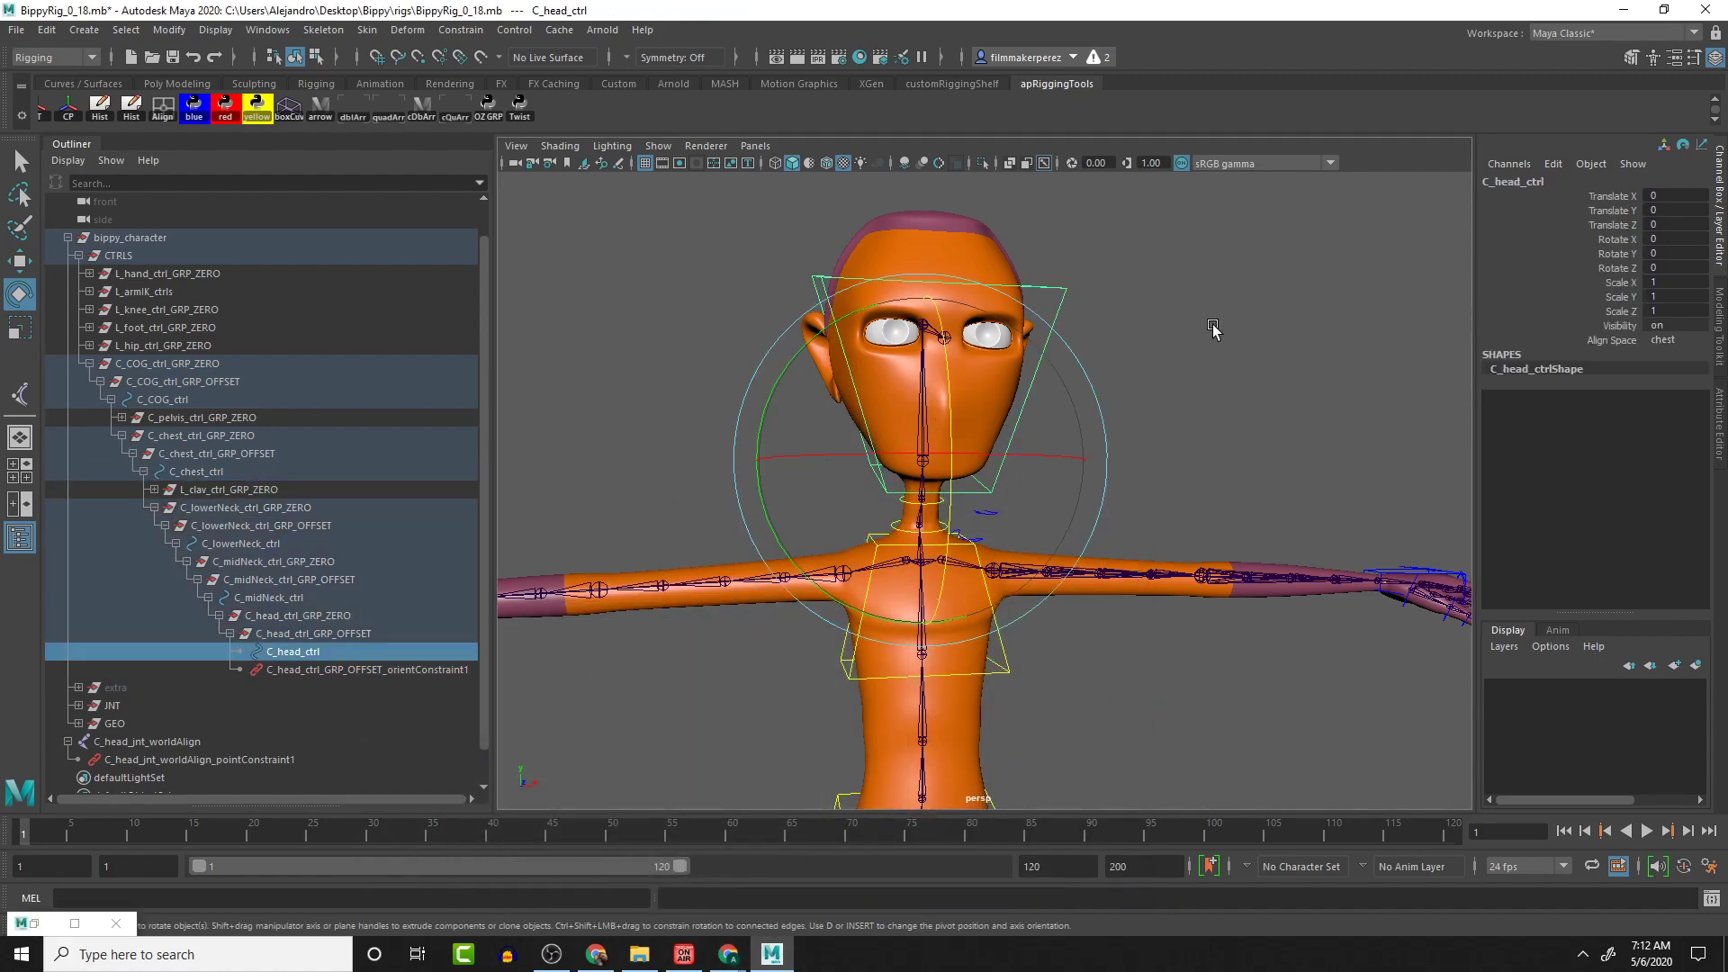
left_click(1667, 340)
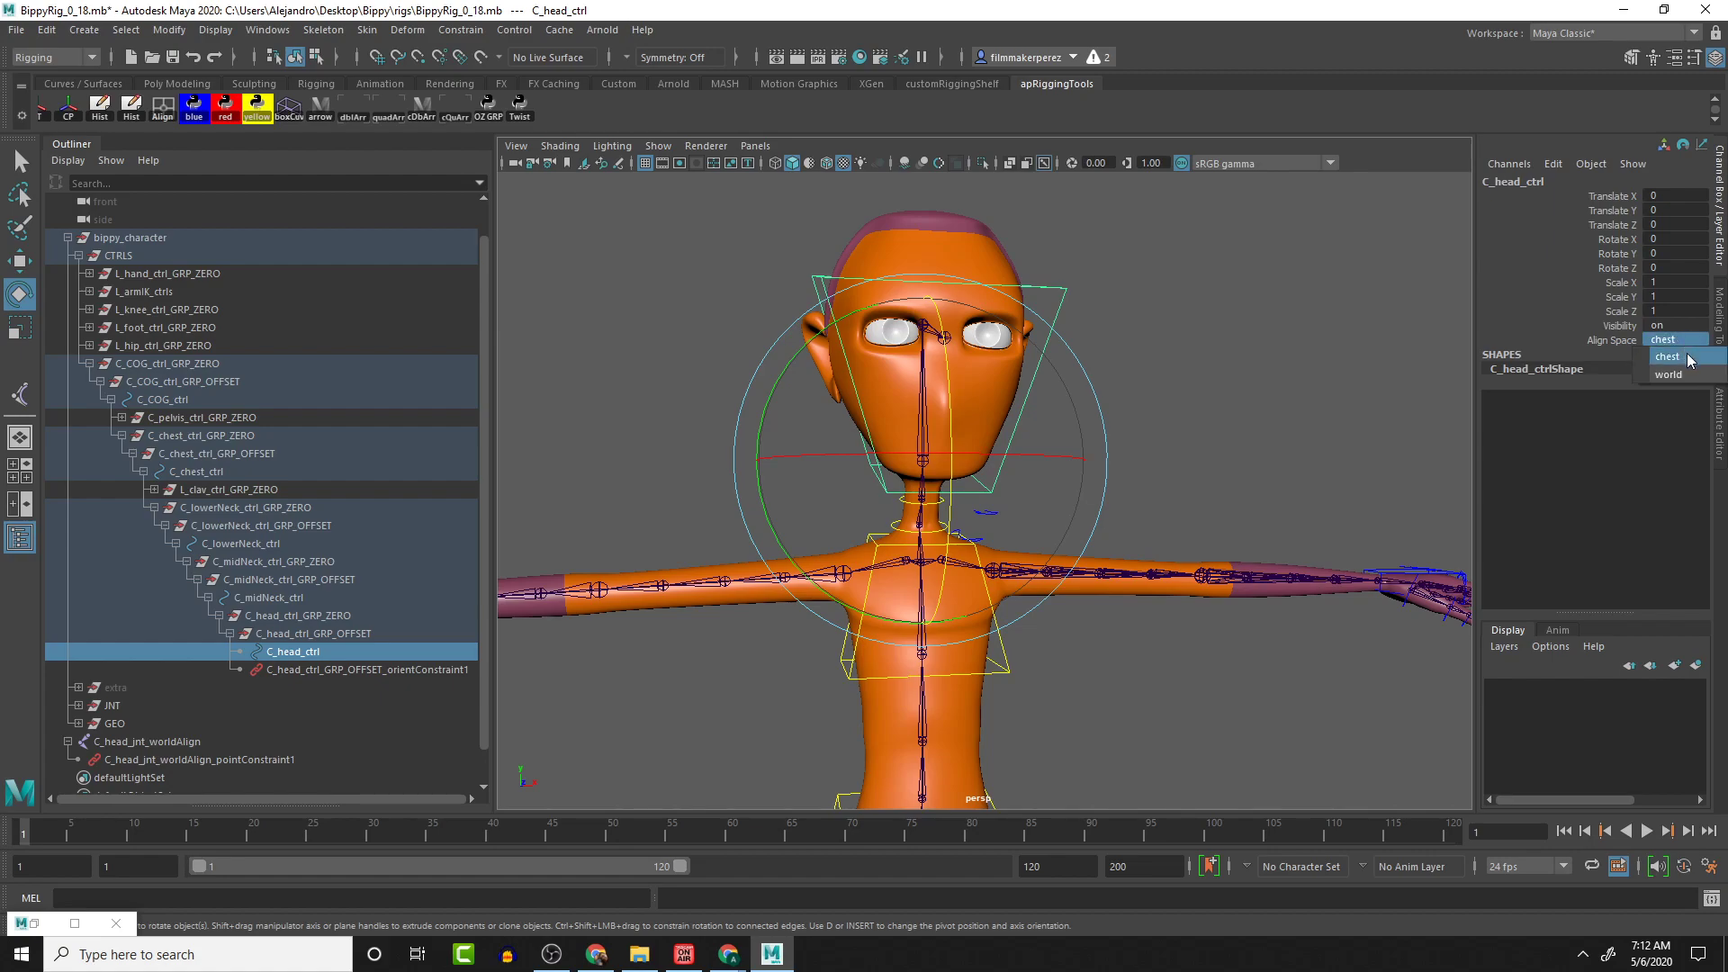
left_click(1670, 357)
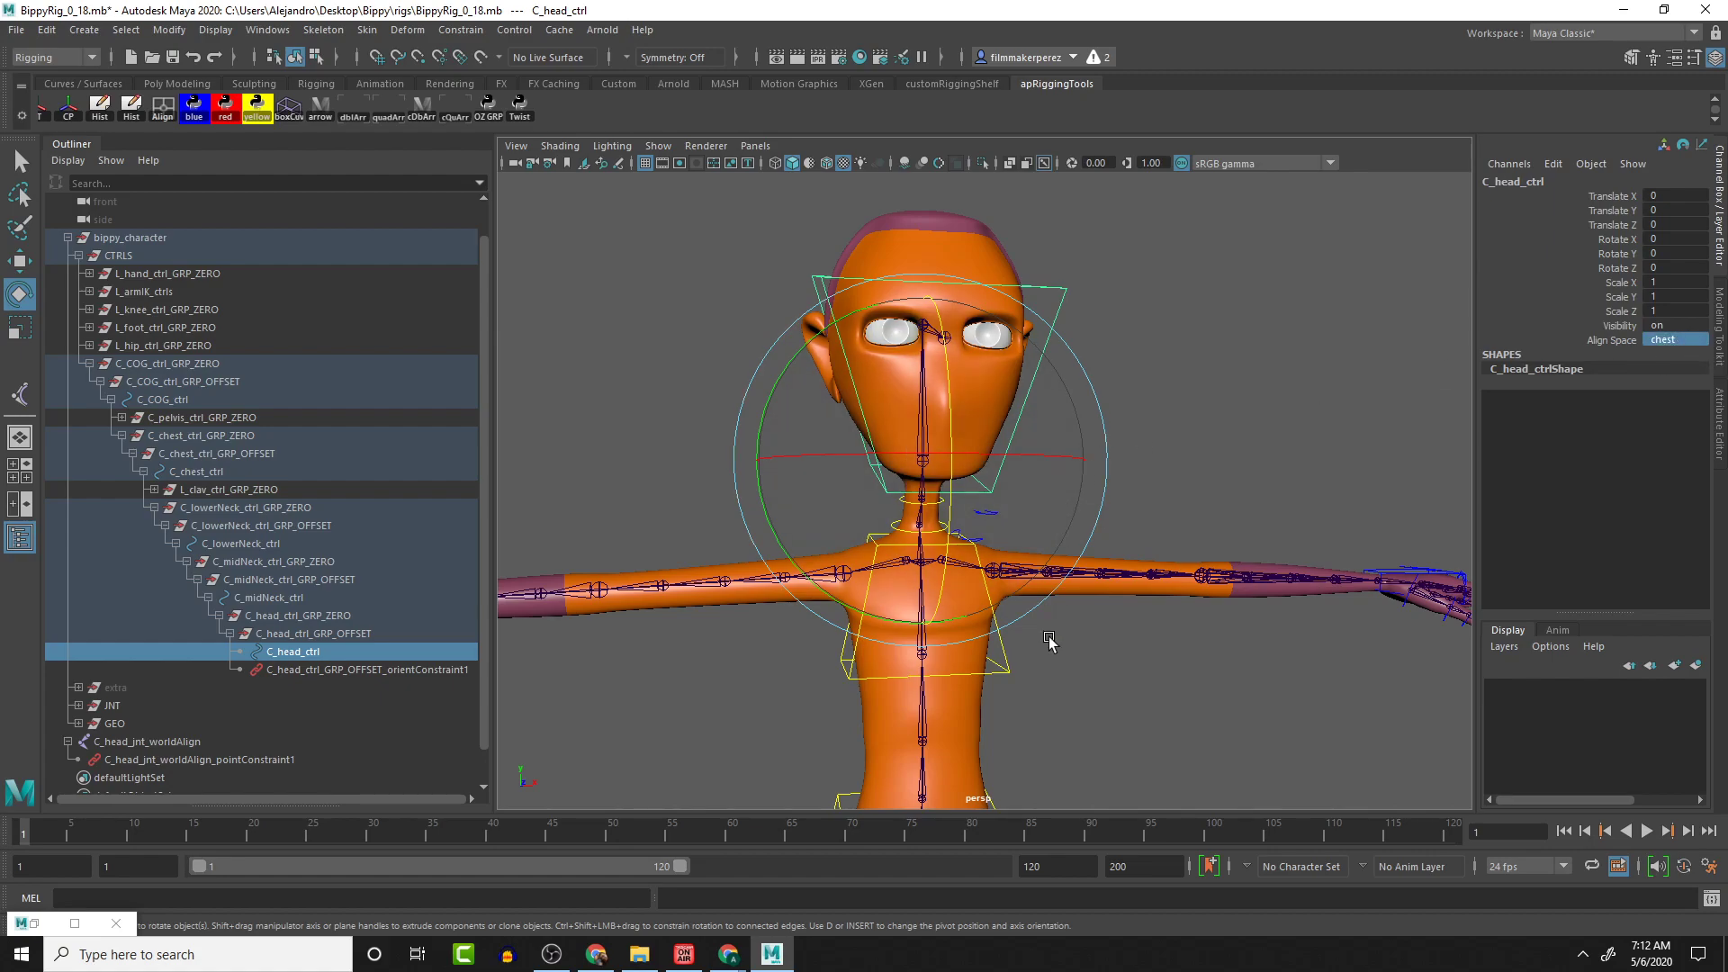
left_click(1006, 670)
left_click_drag(958, 468, 978, 371)
key("ctrl+z")
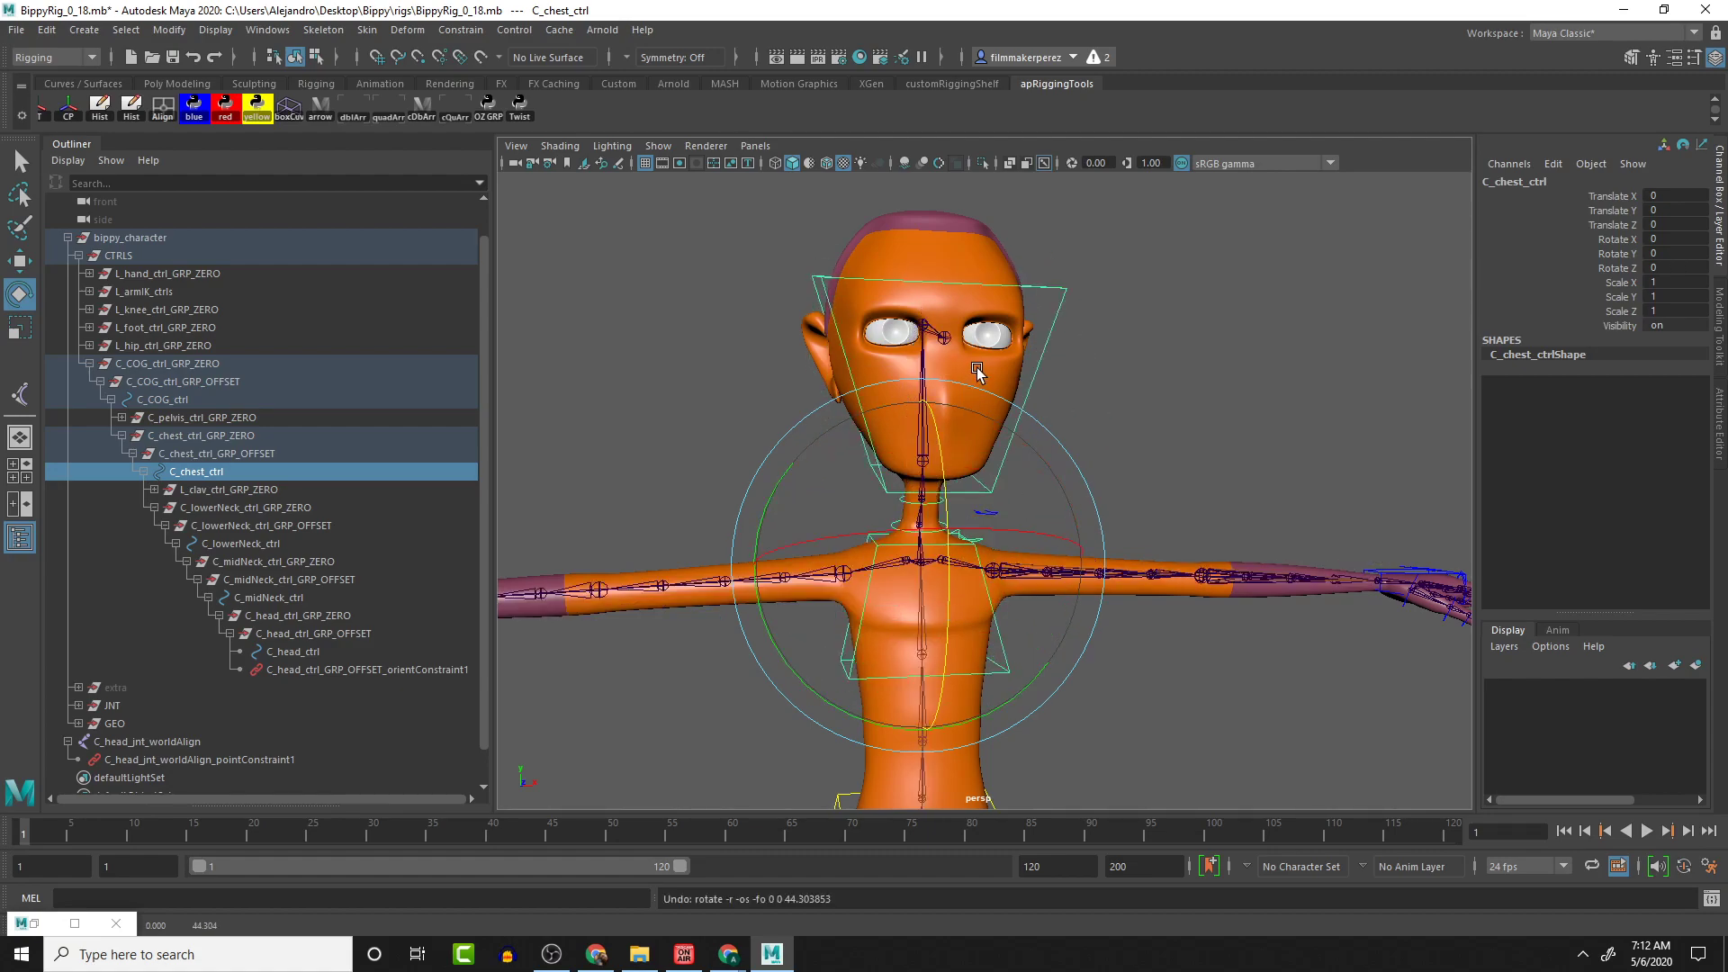
Set C_head_ctrl's Align Space to world, test-rotate C_chest_ctrl about 58 degrees in Z, and undo the rotation
left_click(1060, 277)
left_click(1667, 340)
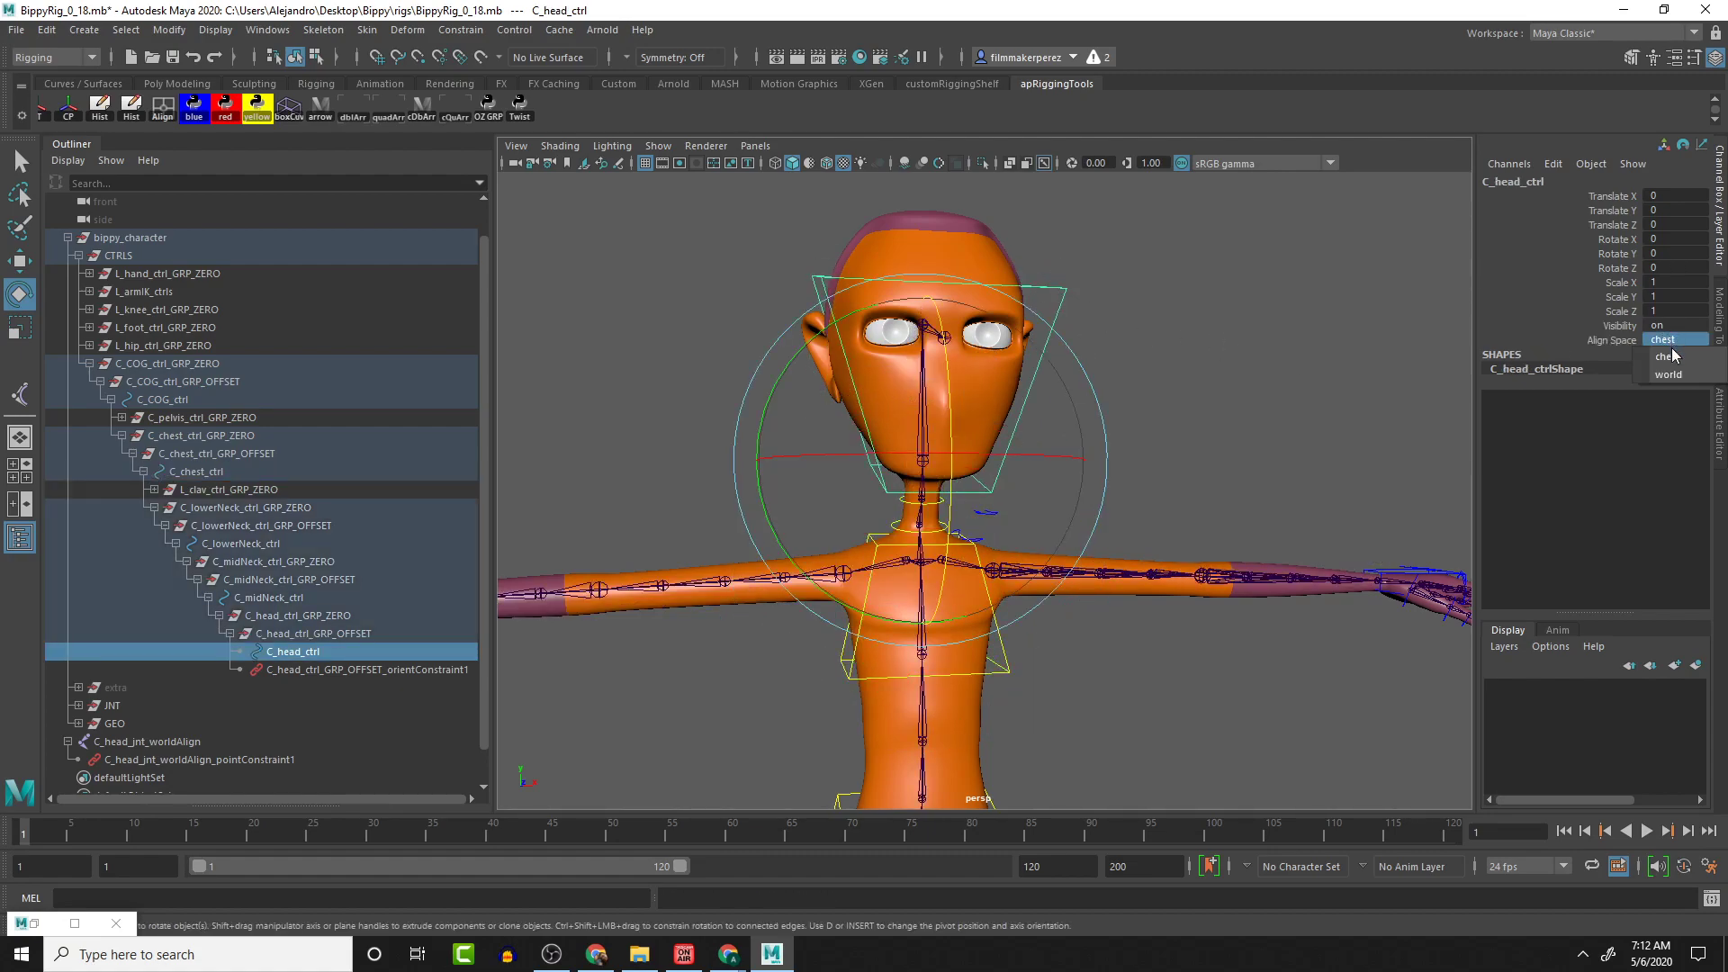
left_click(1667, 370)
left_click(1005, 667)
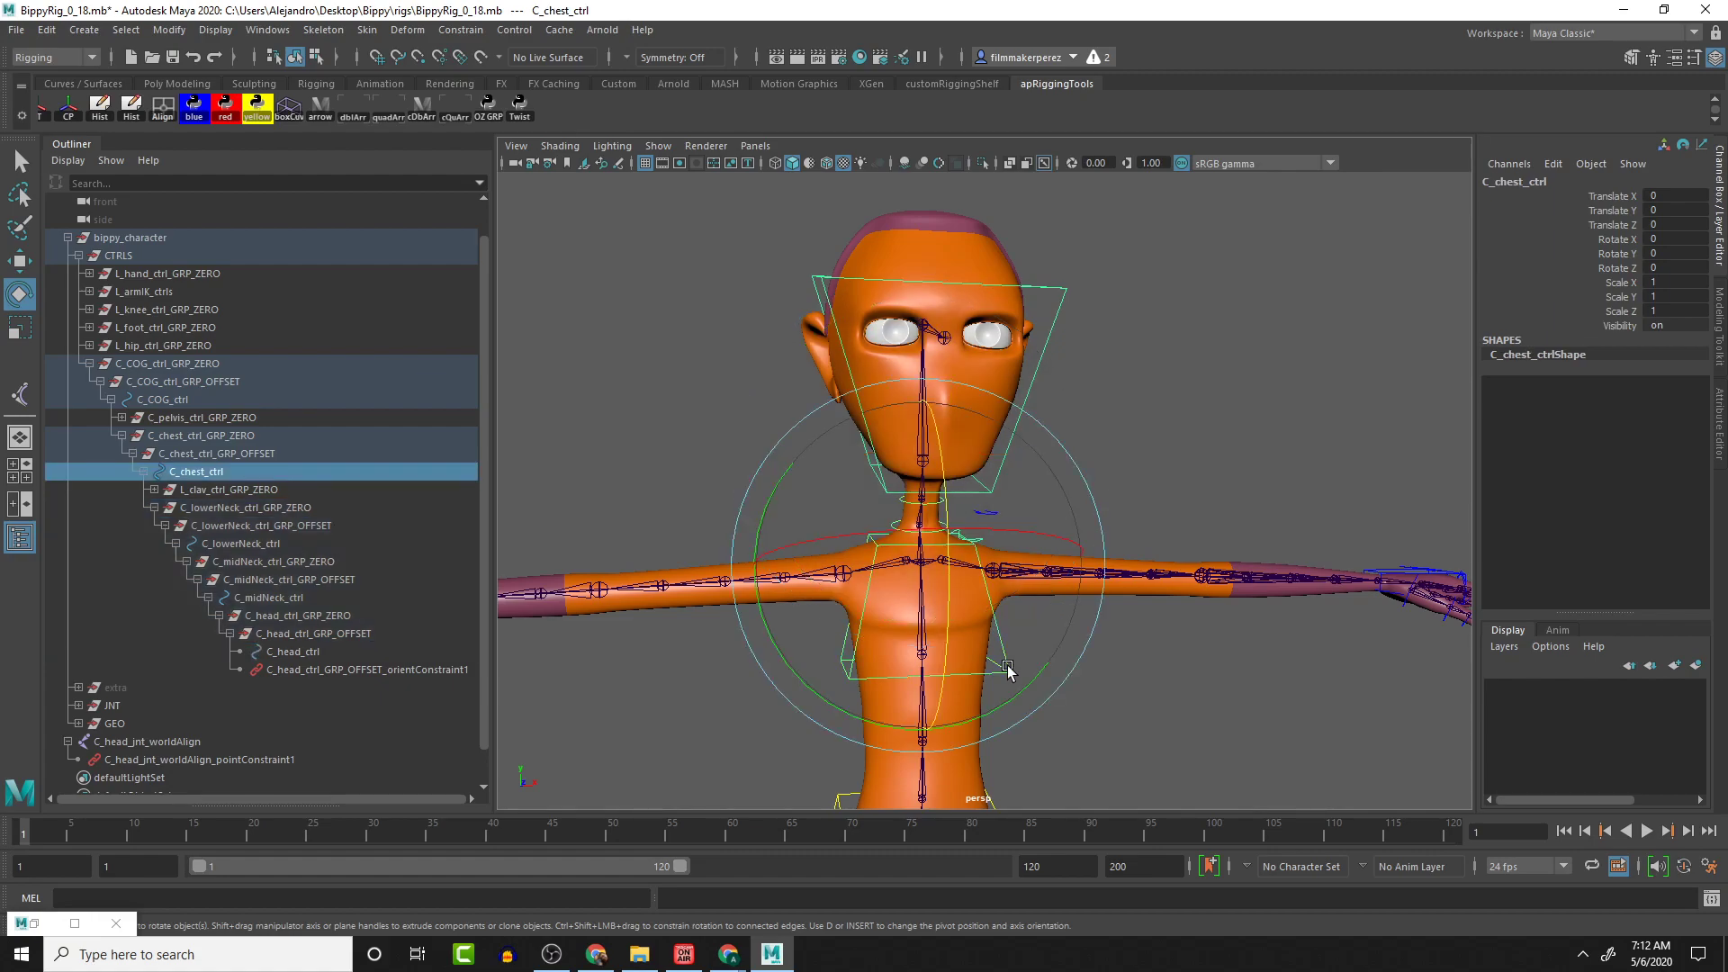
left_click_drag(944, 497, 924, 367)
key("ctrl+z")
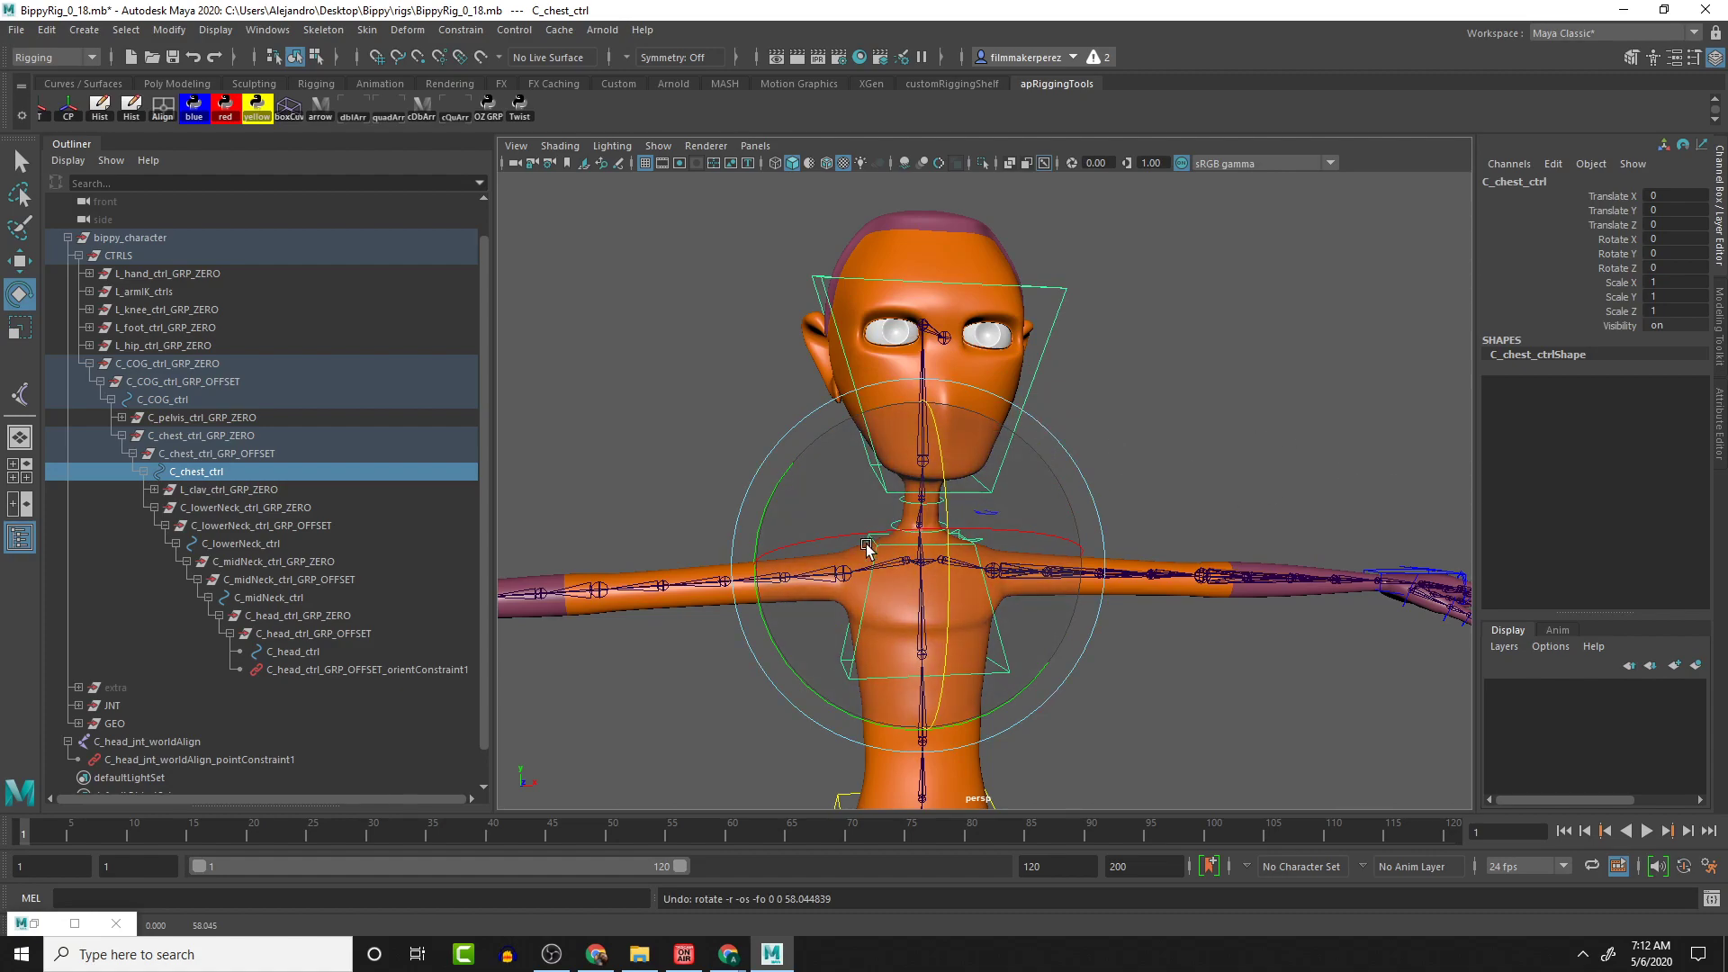
Collapse the expanded control hierarchy and parent C_head_jnt_worldAlign under the JNT group
left_click(89, 363)
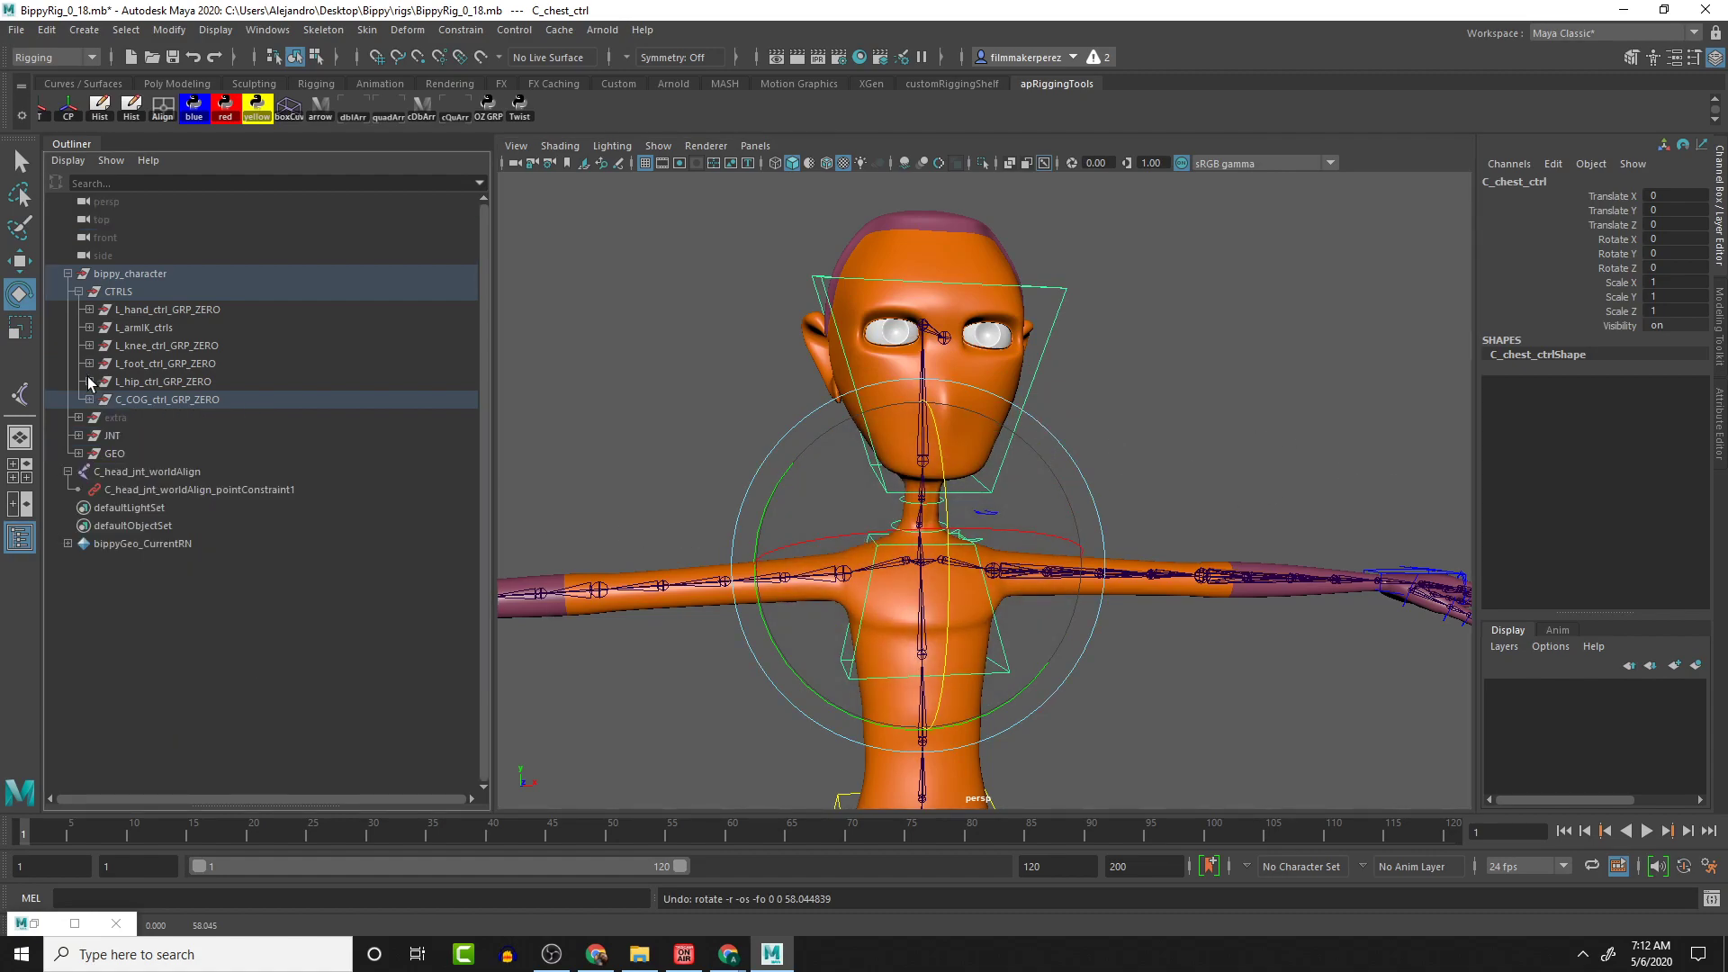
left_click(69, 471)
left_click(141, 471)
left_click_drag(142, 469, 133, 434)
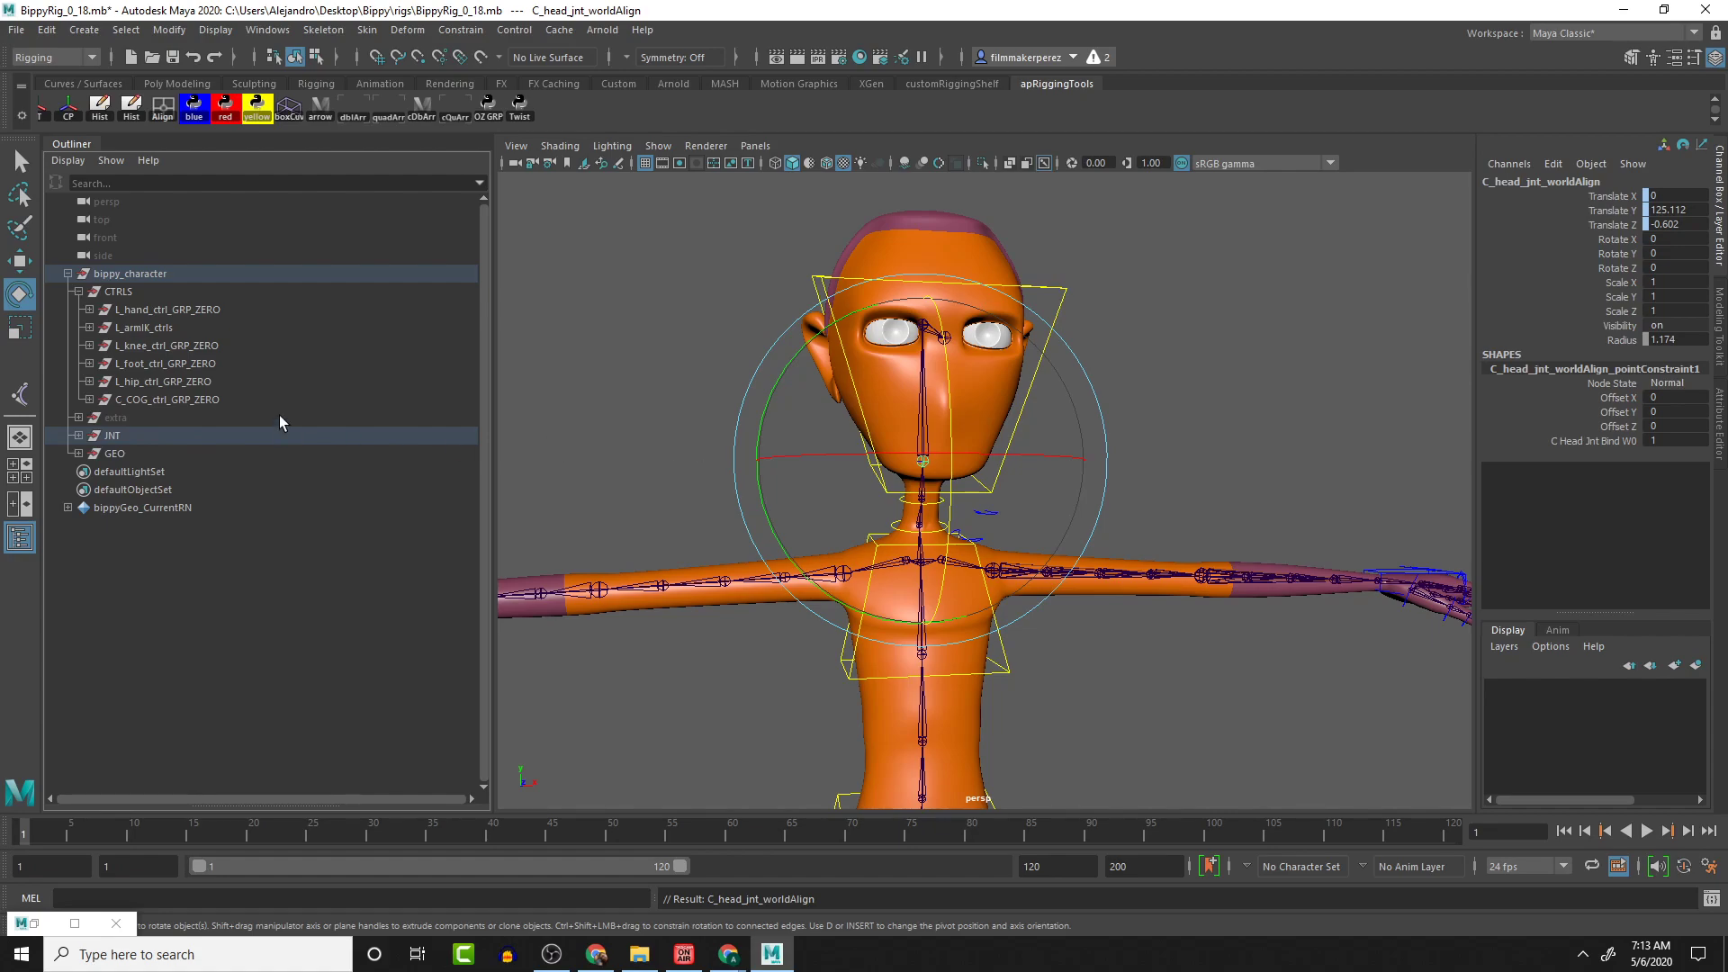
Select C_pelvis_ctrl, C_chest_ctrl and C_head_ctrl together
scroll(1043, 630, "down", 4)
left_click_drag(1046, 639, 1149, 644, "alt")
scroll(1152, 644, "up", 4)
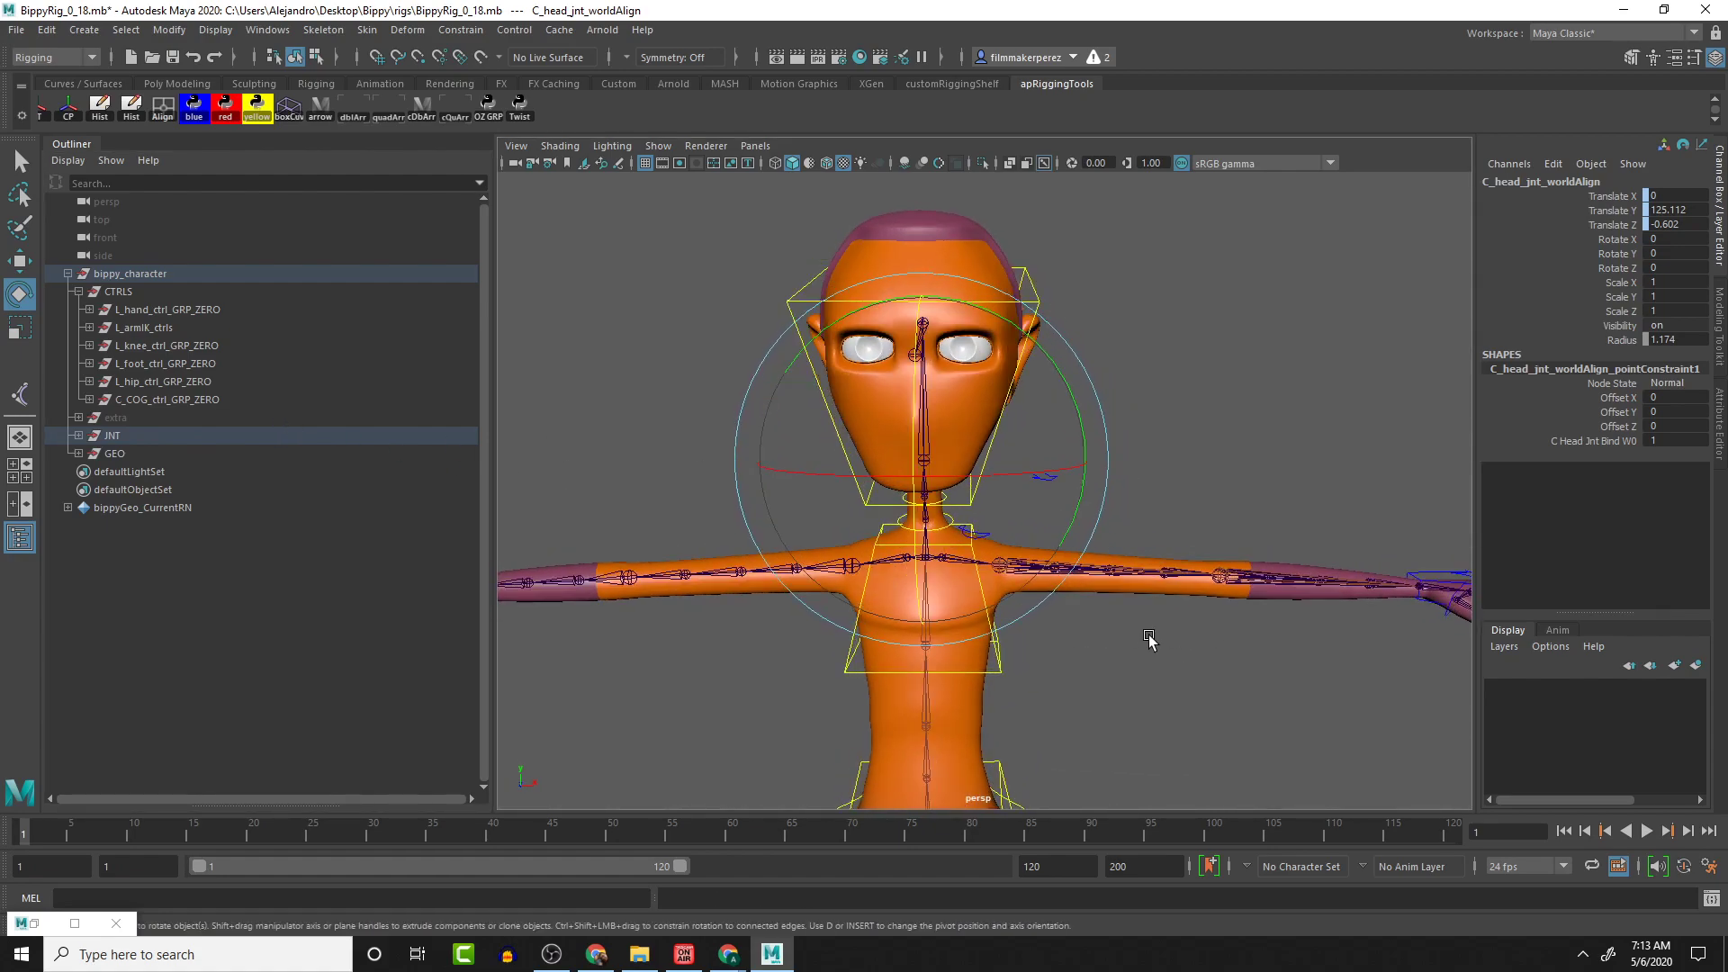
middle_click_drag(1234, 669, 1271, 631, "alt")
middle_click_drag(1158, 606, 1155, 569, "alt")
left_click_drag(1156, 570, 1315, 591, "alt")
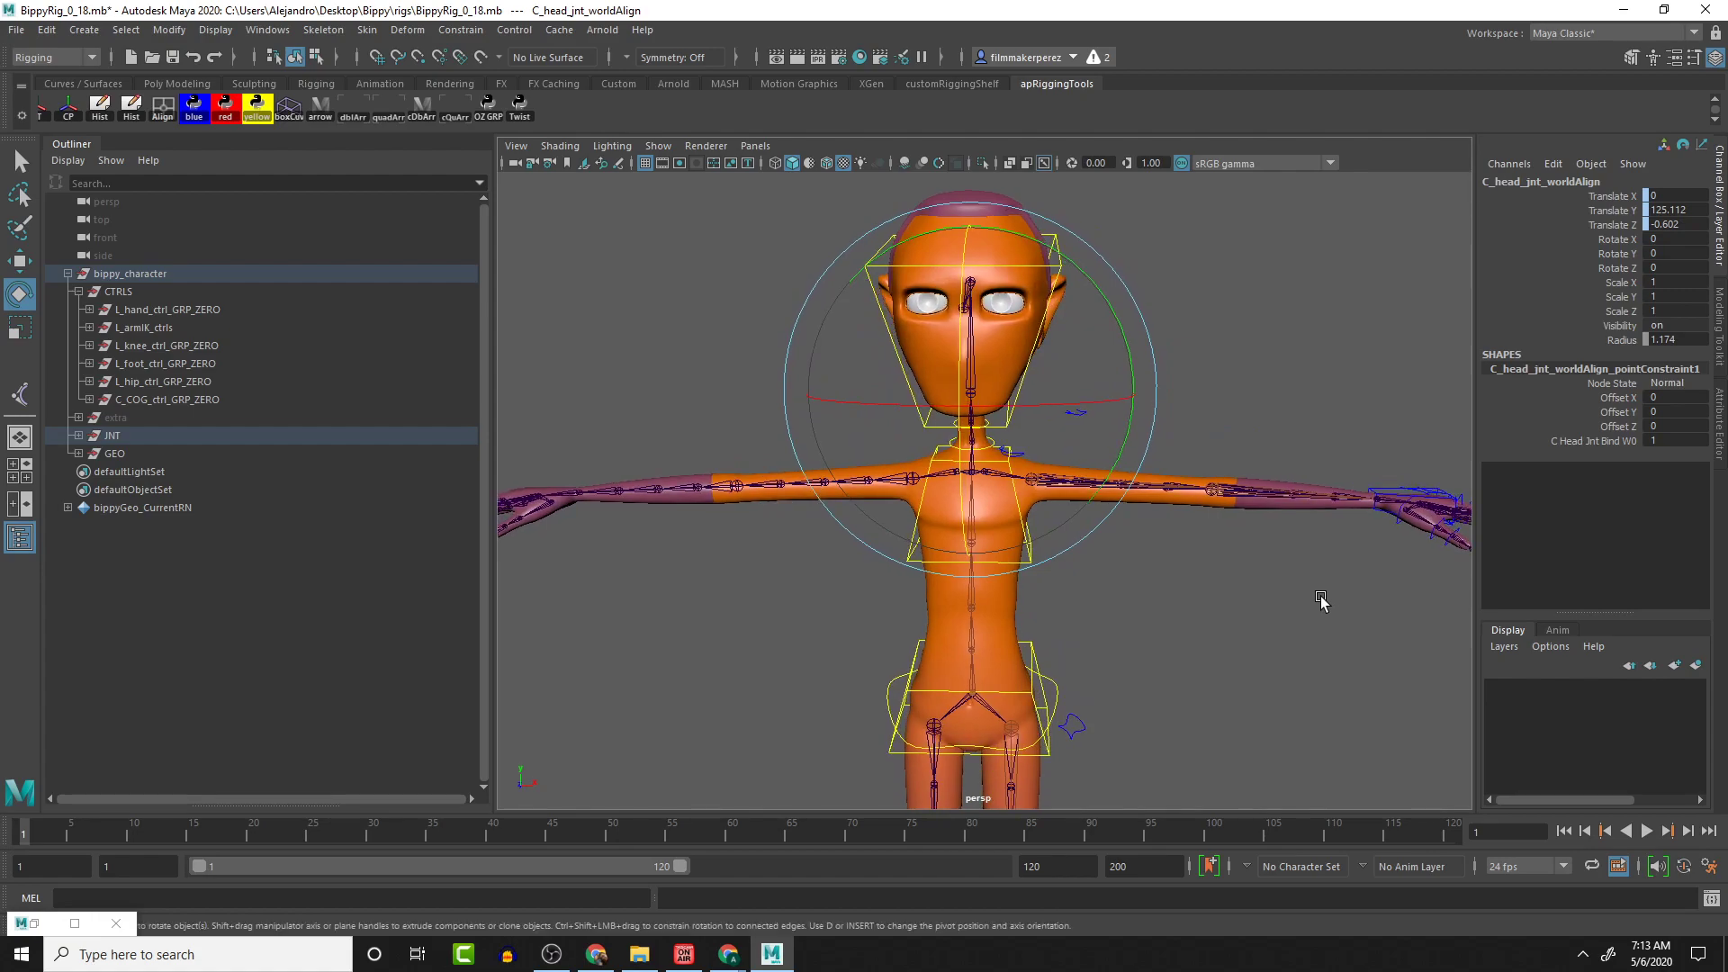
middle_click_drag(1094, 645, 1075, 477, "alt")
middle_click_drag(1081, 601, 1027, 601, "alt")
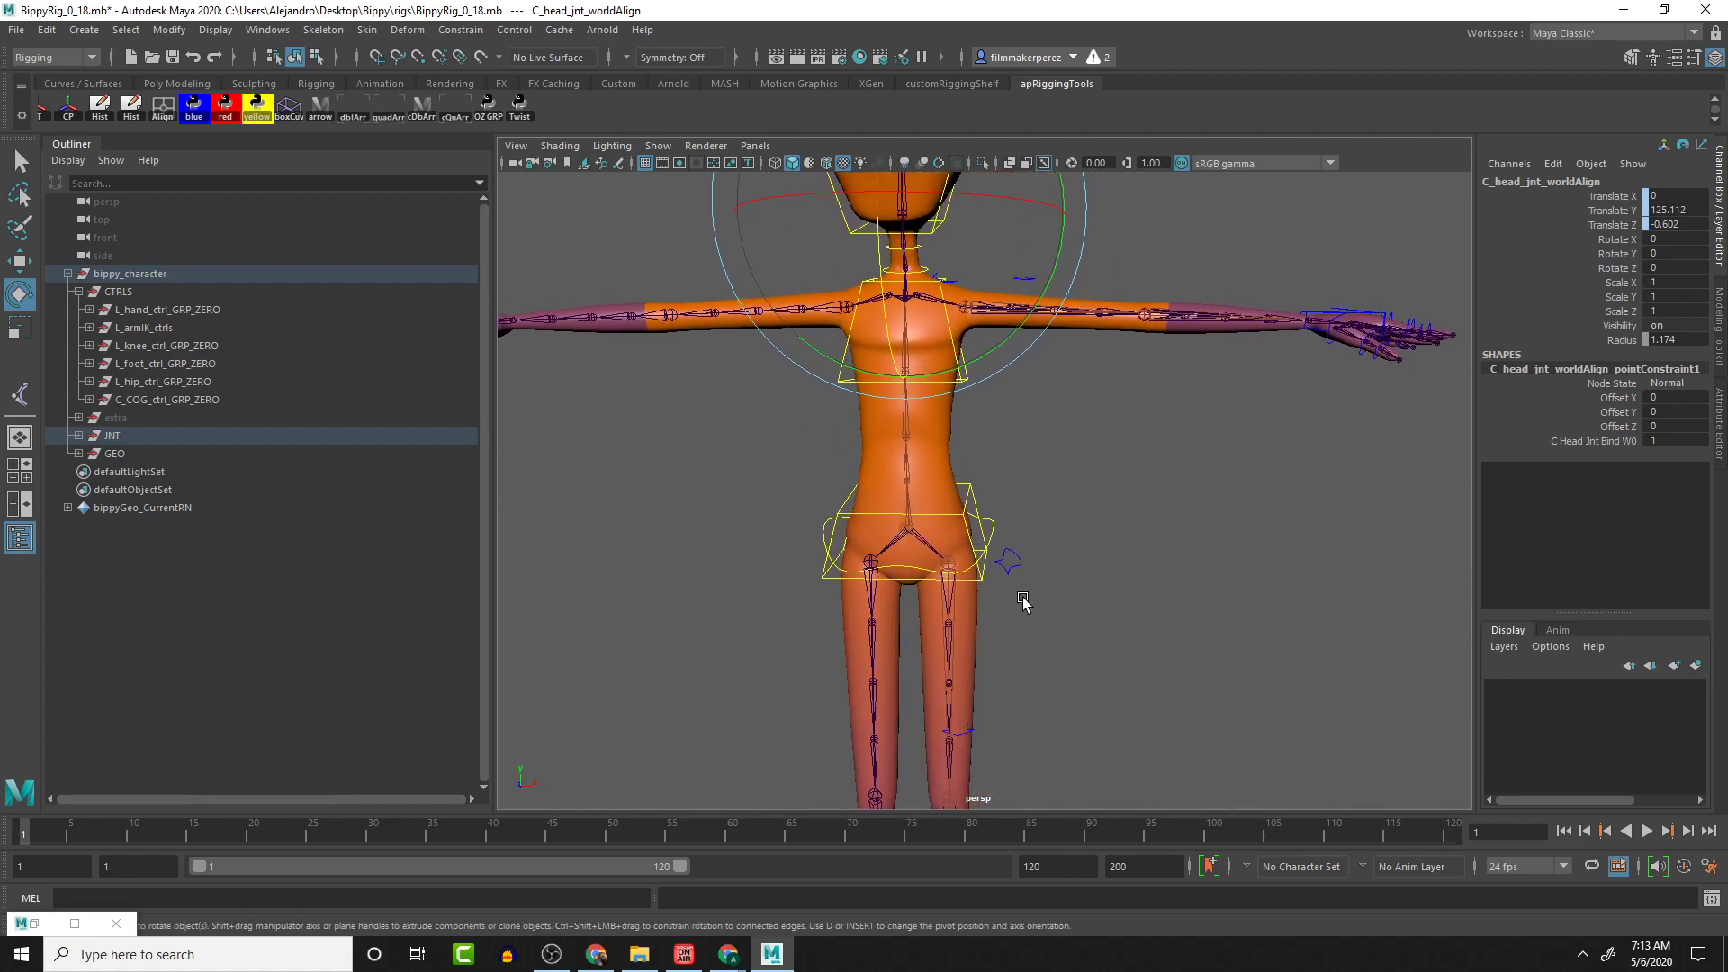
left_click_drag(1018, 534, 998, 538, "alt")
key("q")
left_click(997, 538)
middle_click_drag(1164, 483, 1156, 595, "alt")
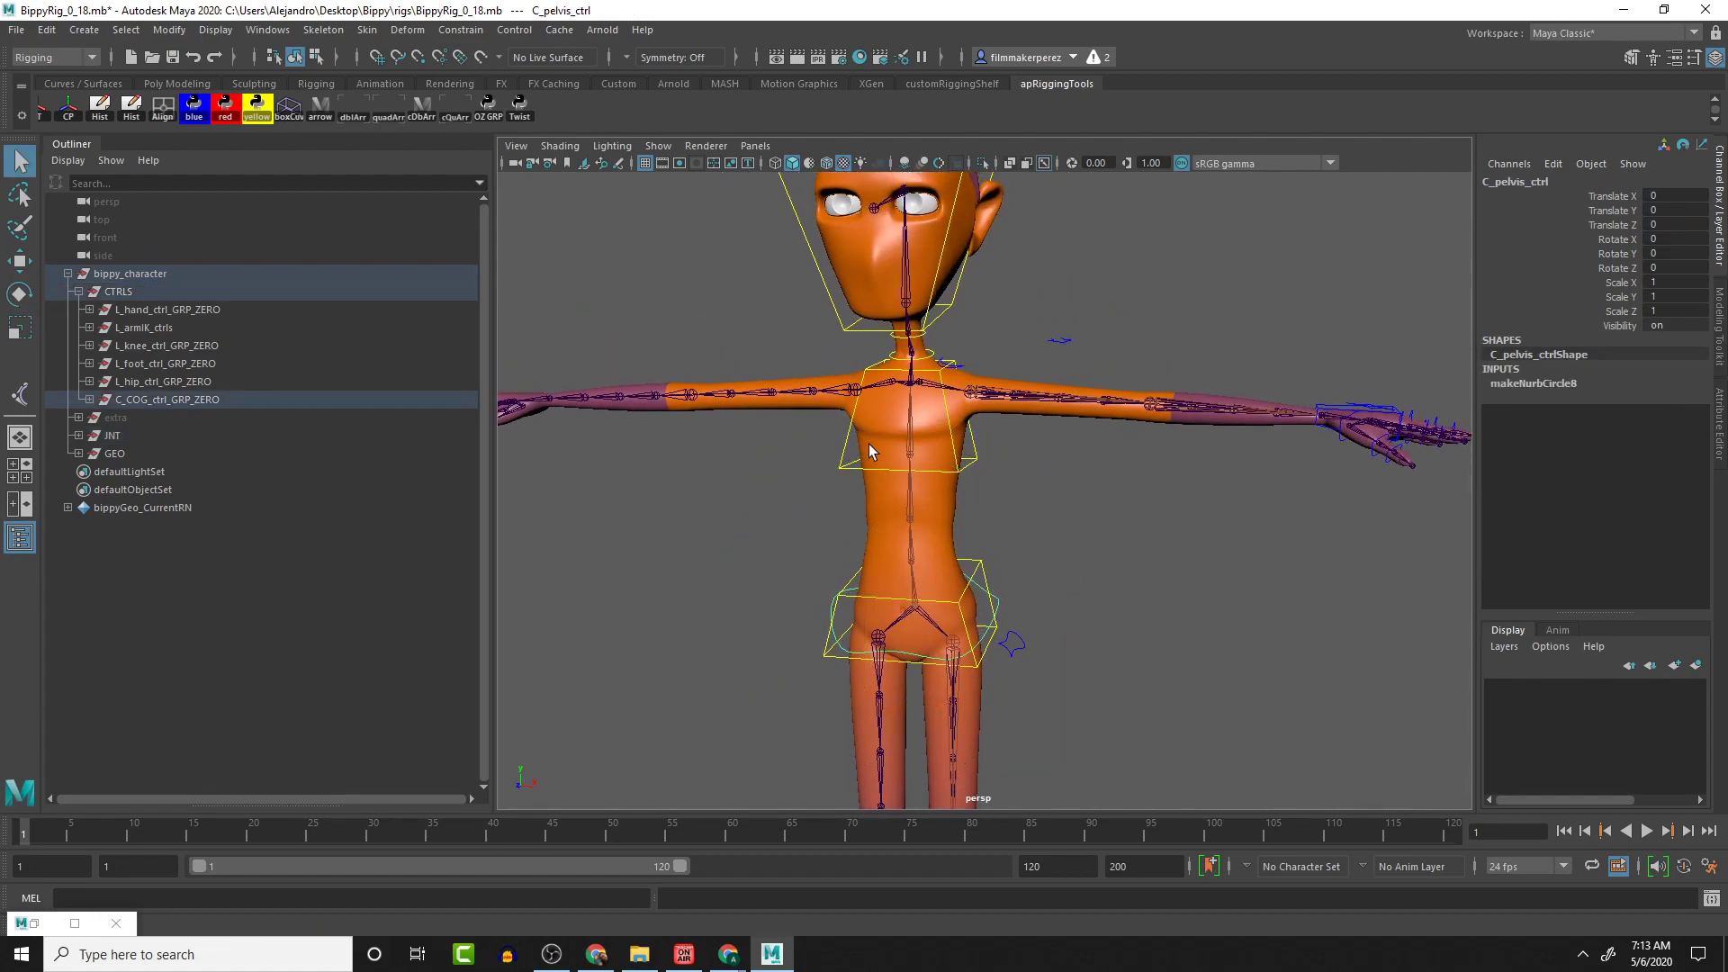
left_click(959, 464)
middle_click_drag(1049, 422, 1023, 489, "alt")
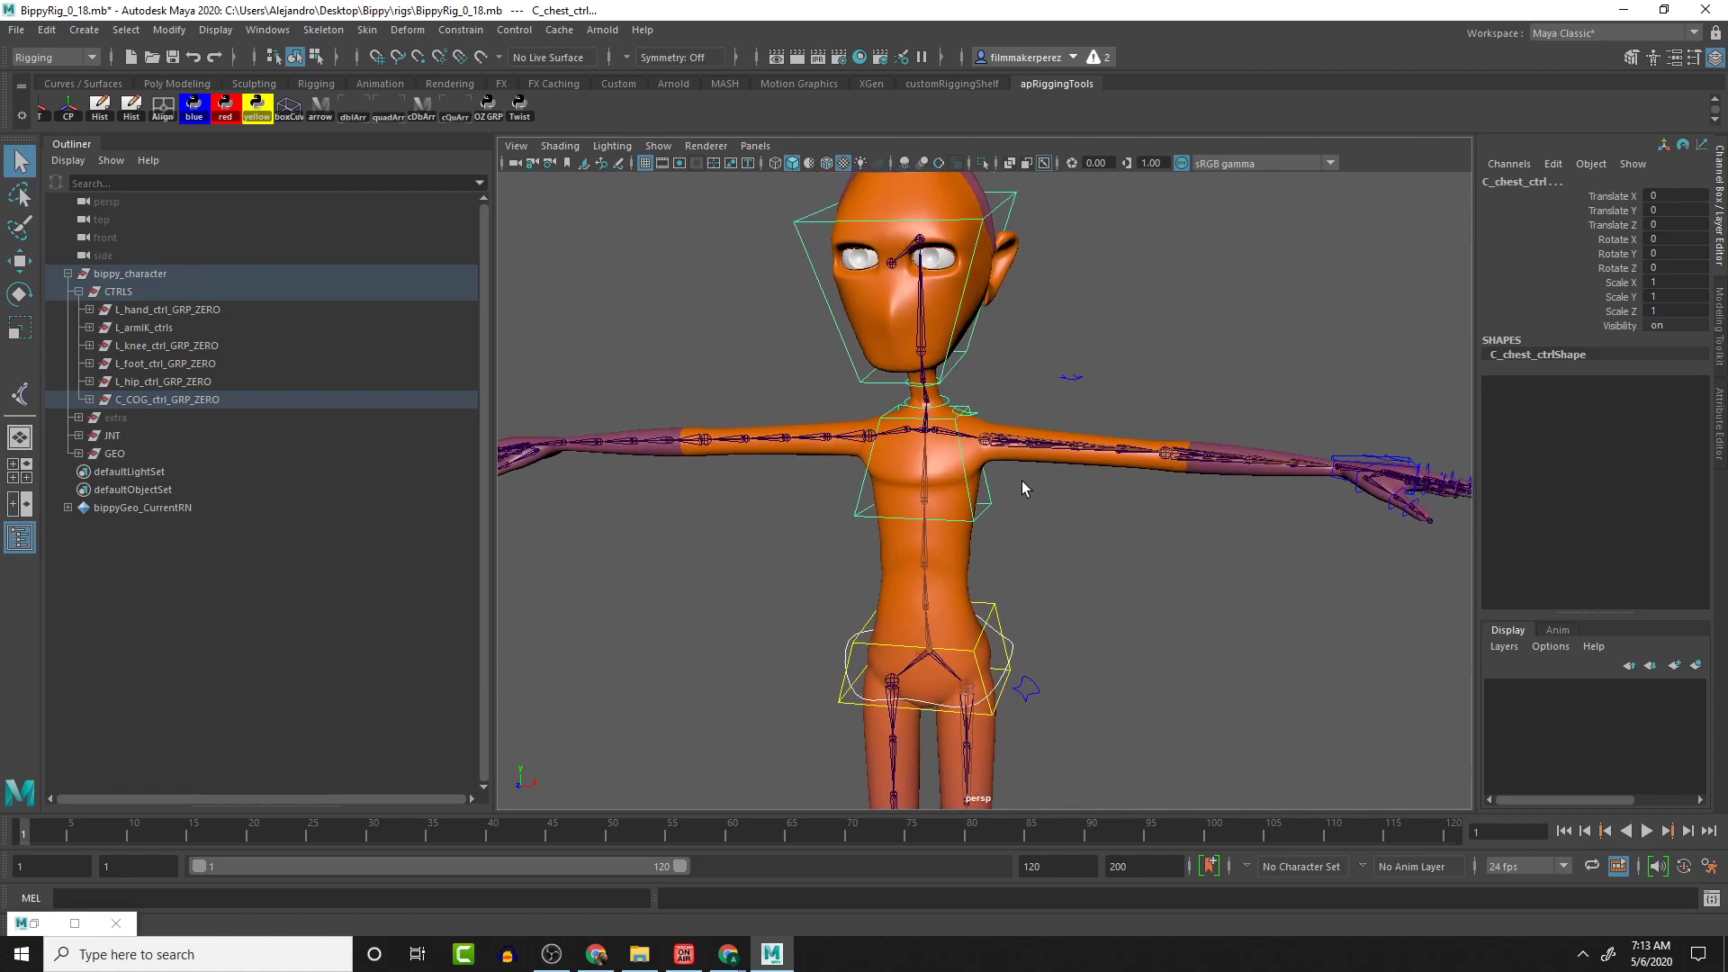
left_click(950, 352)
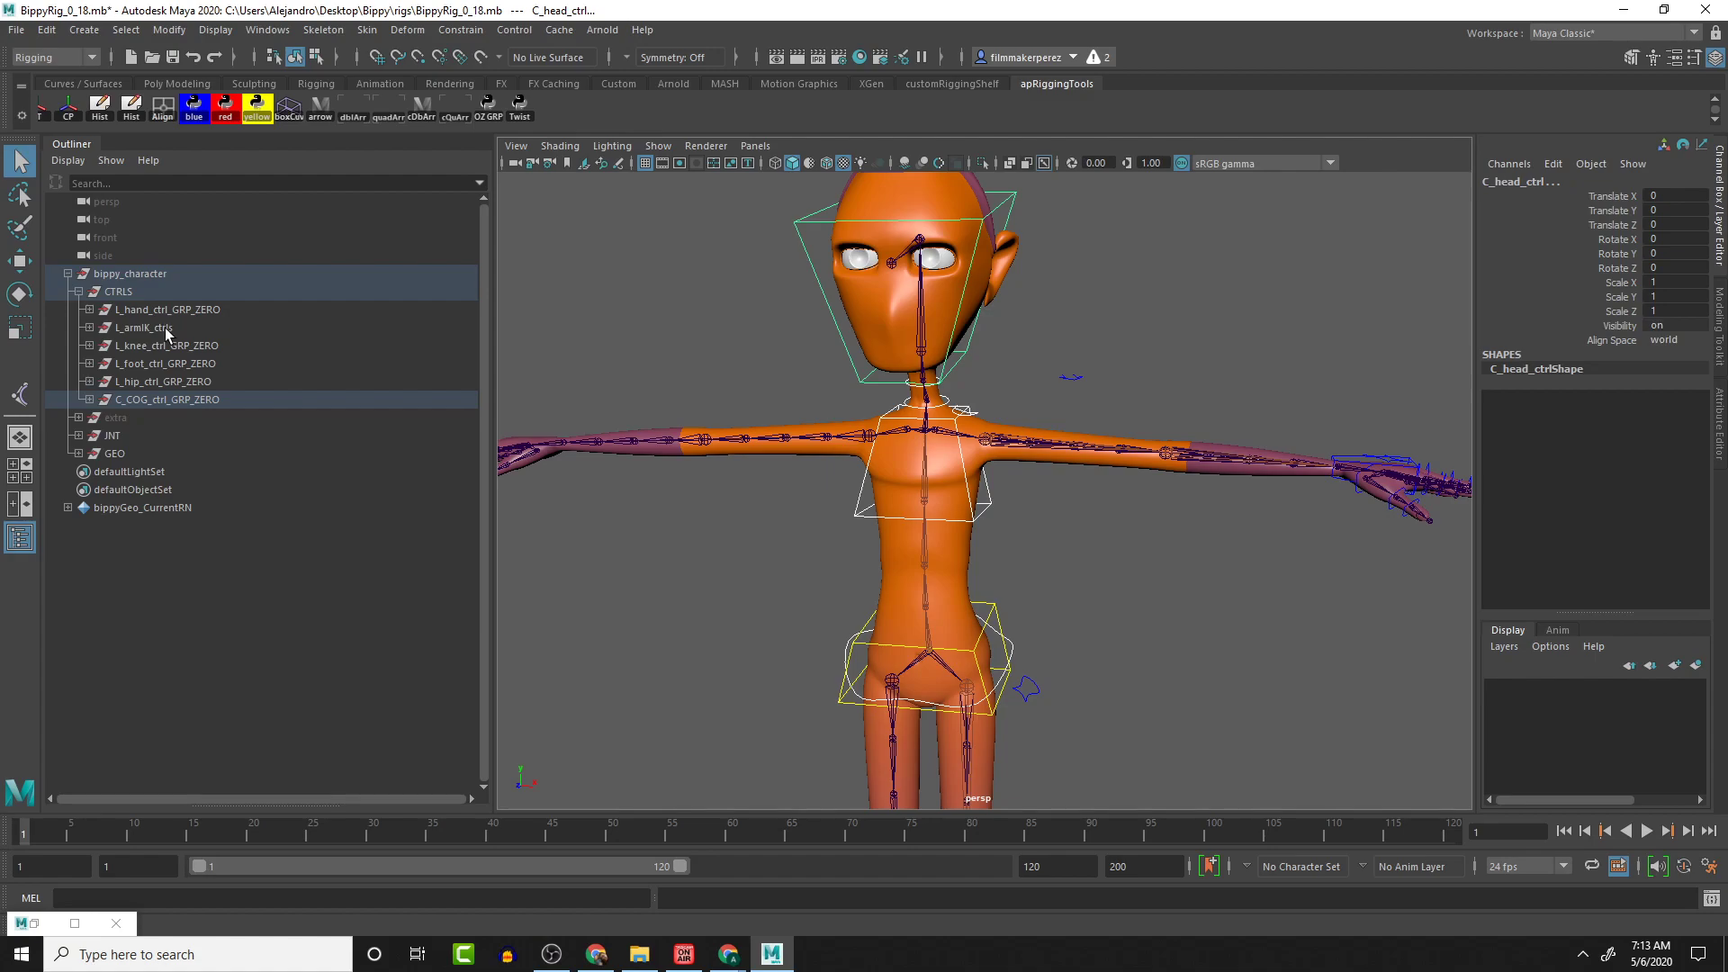
Expand L_armIK_ctrls and apply a parent constraint from the selected pelvis, chest and head controls to L_ikArm_ctrl_GRP_OFFSET
left_click(89, 328)
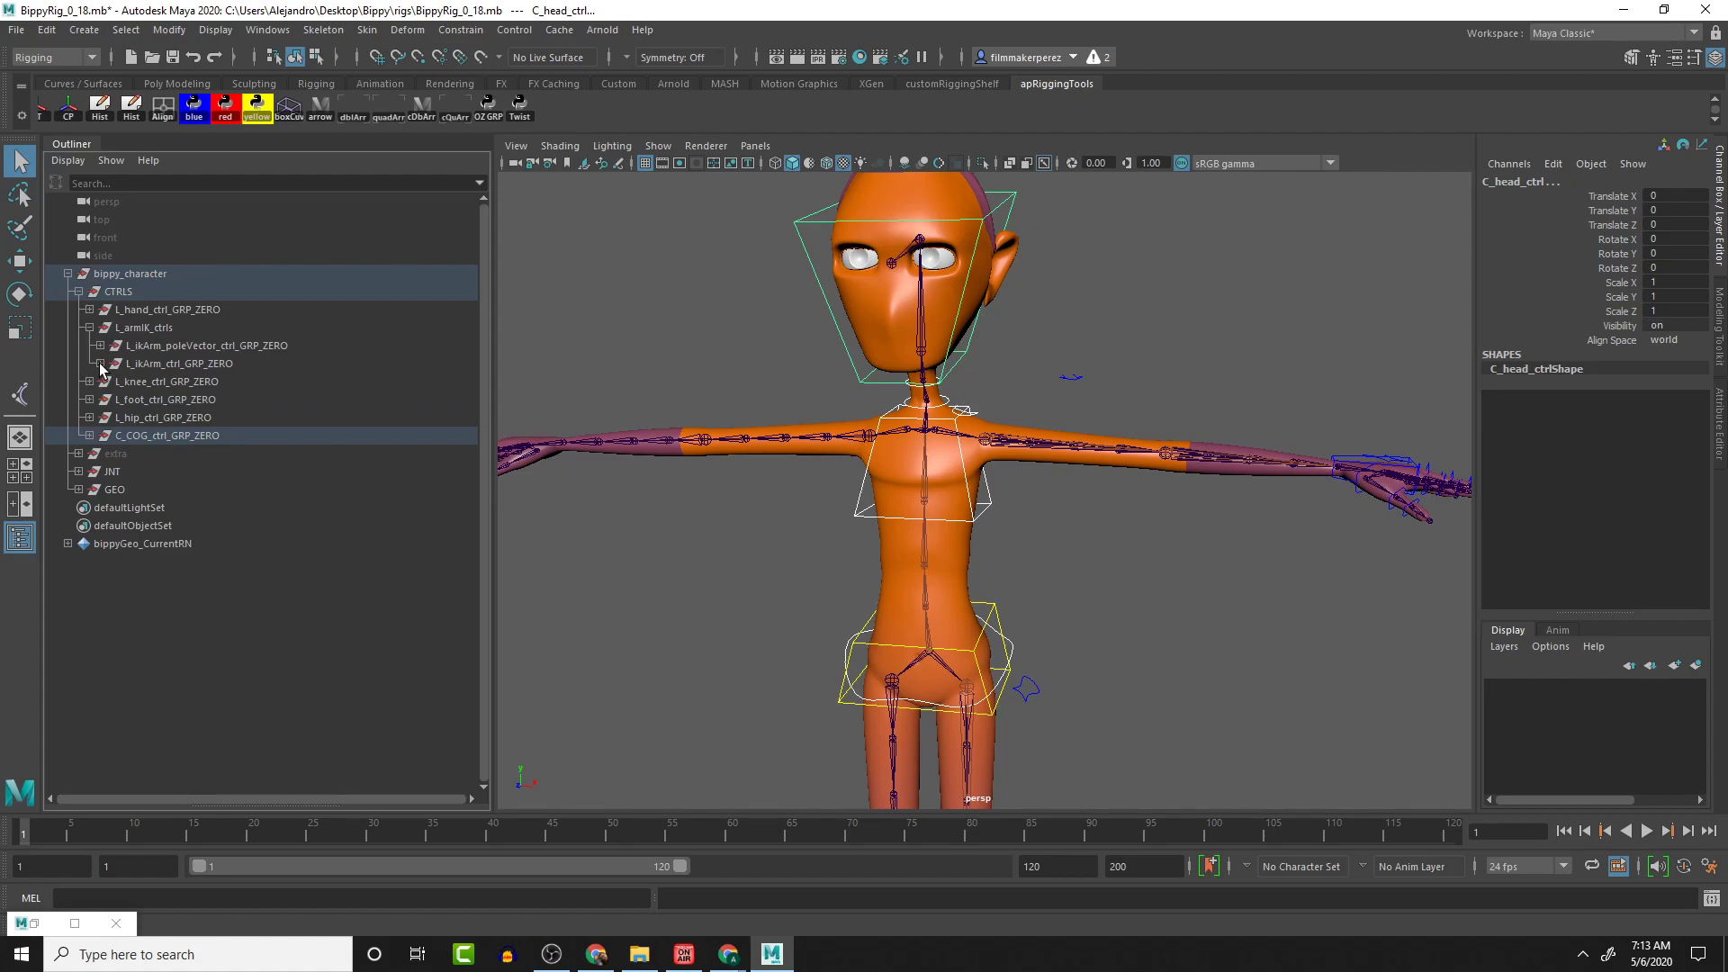
left_click(100, 364)
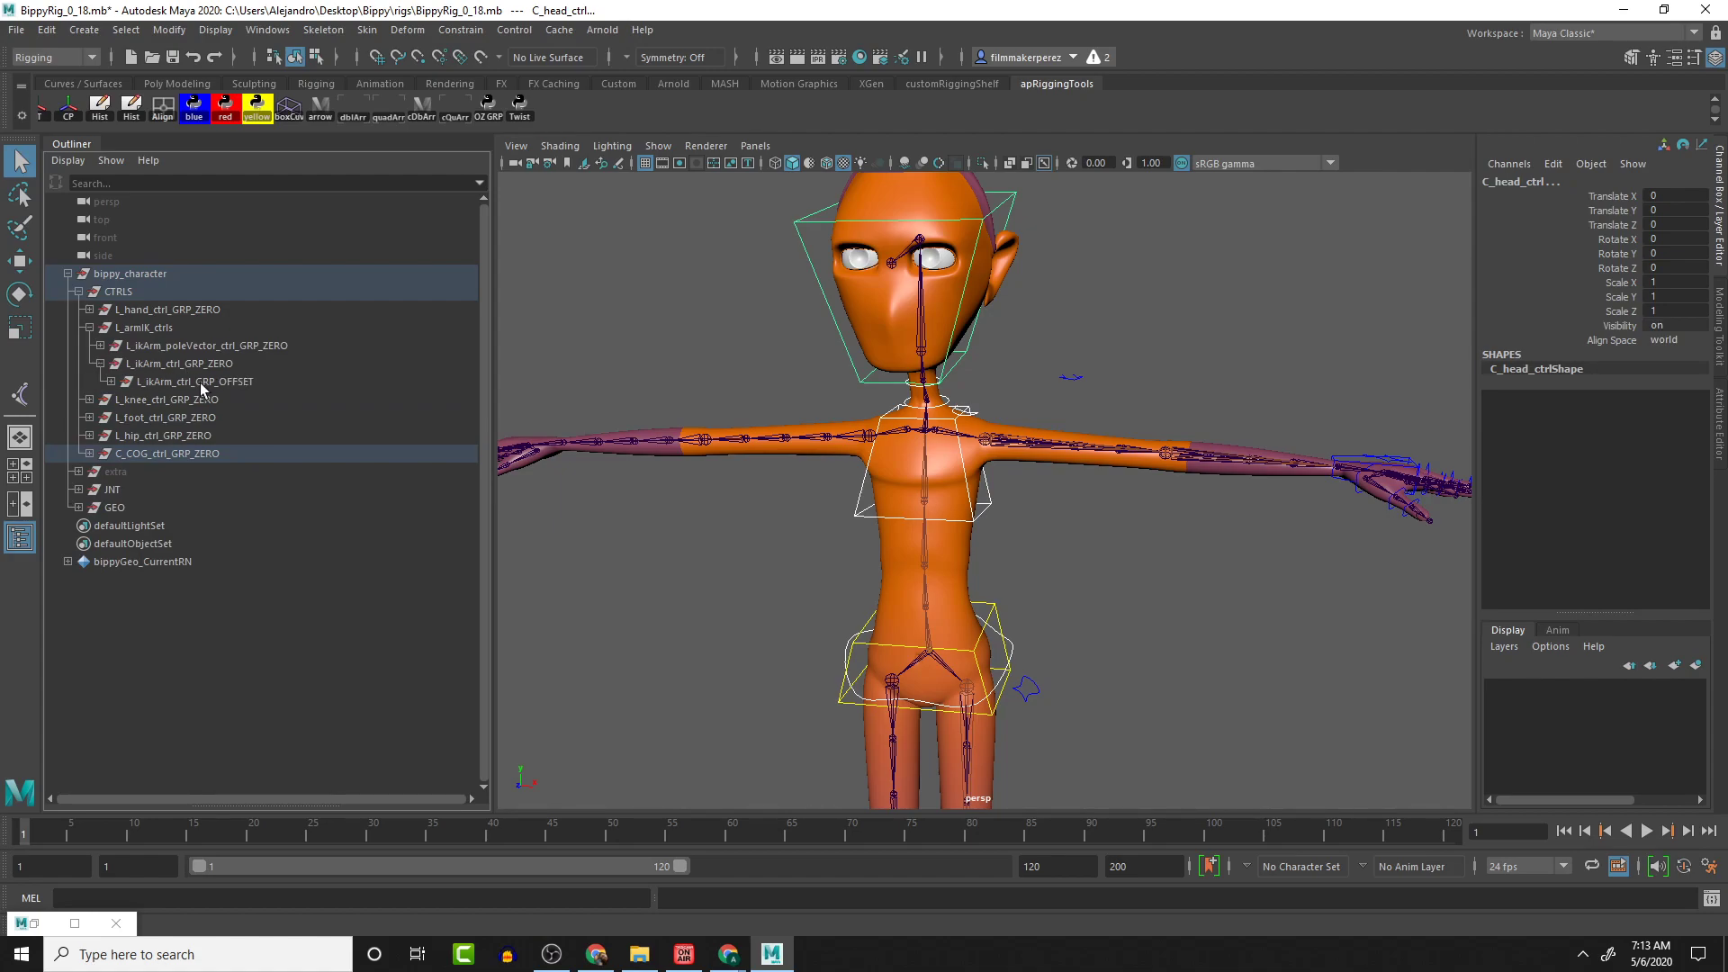
left_click(111, 382)
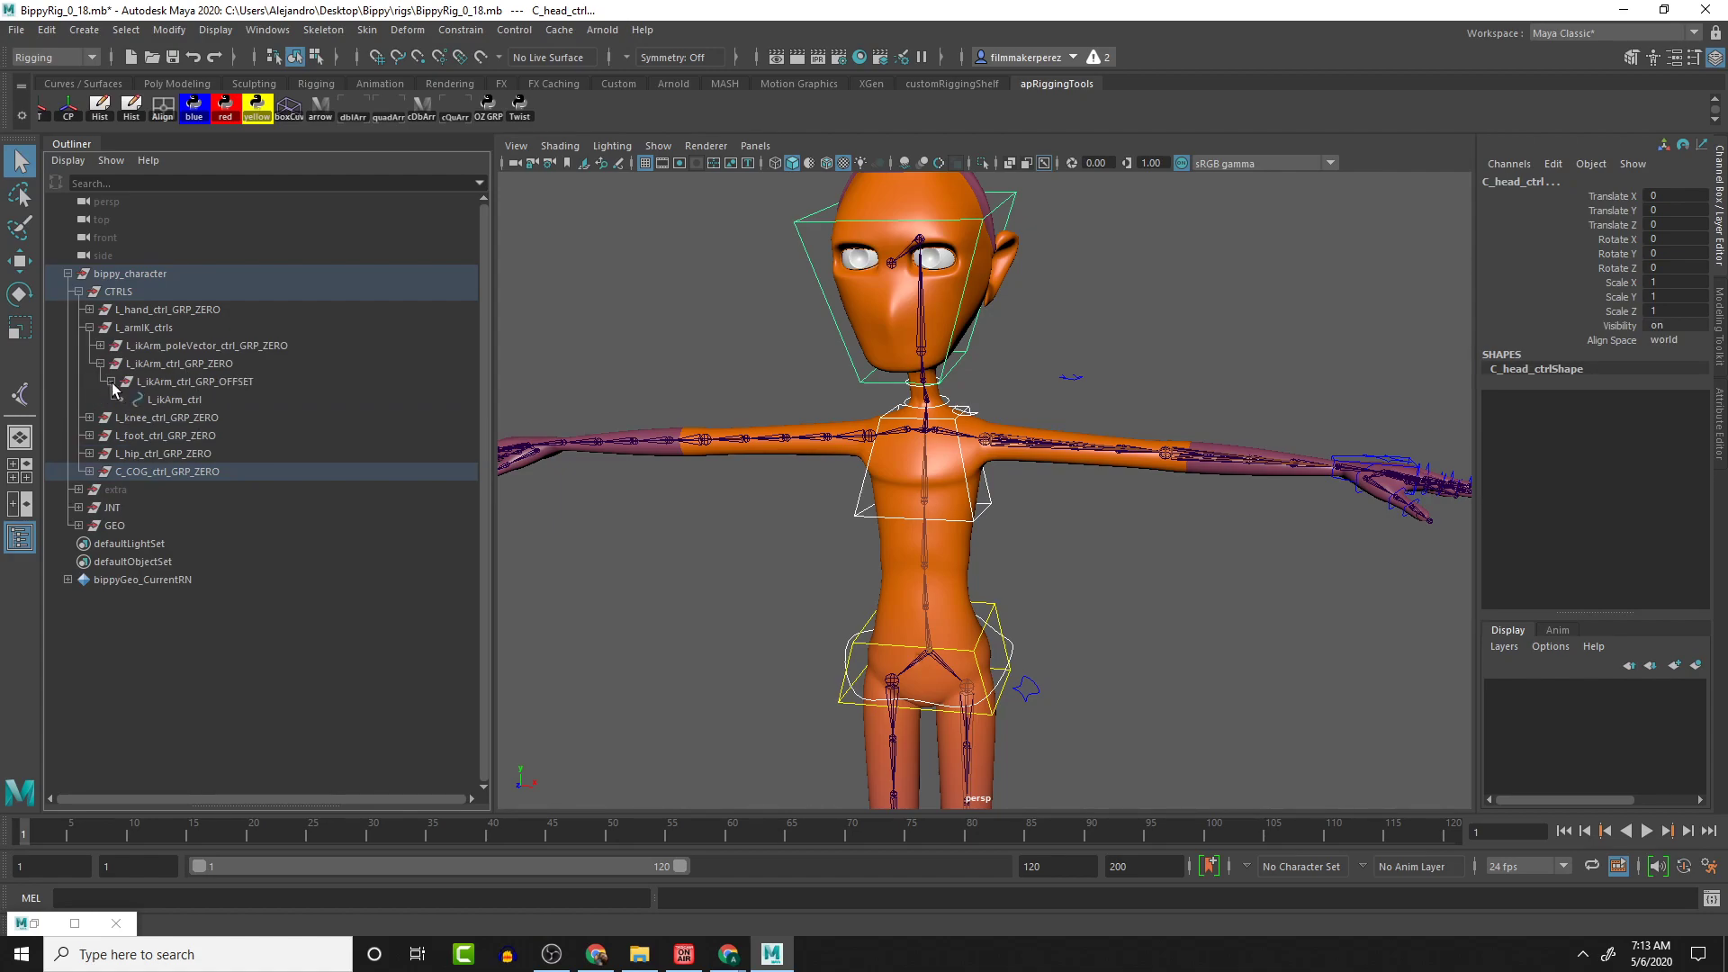
left_click(186, 380)
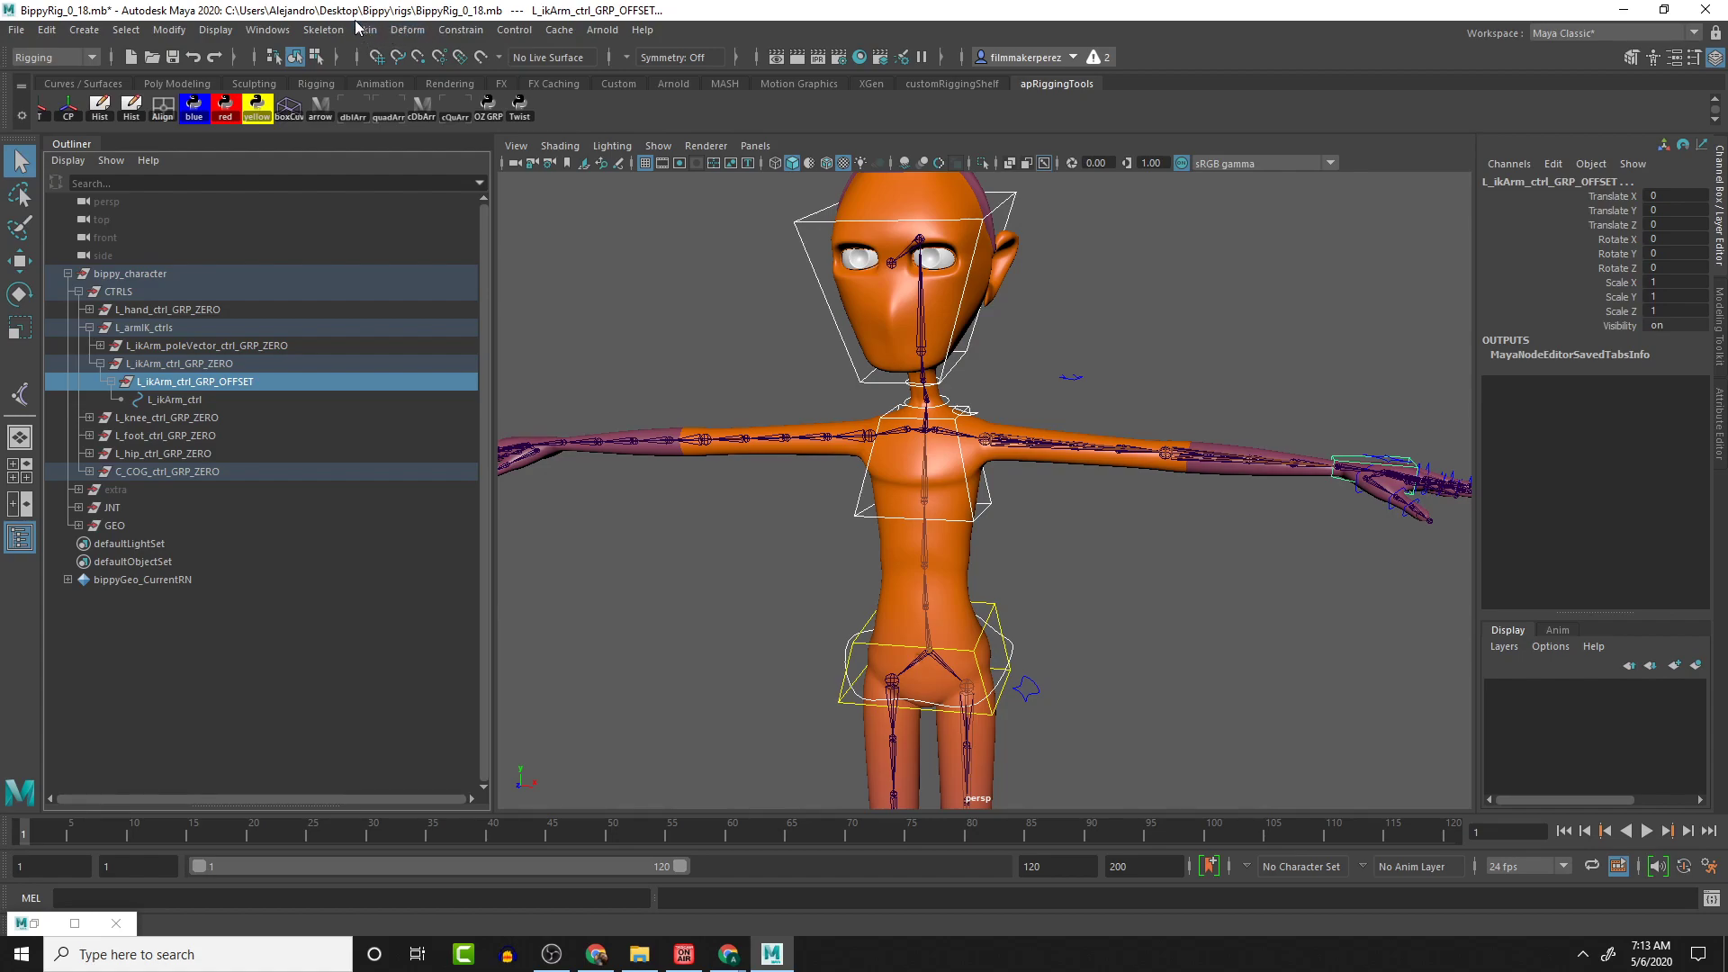
left_click(454, 30)
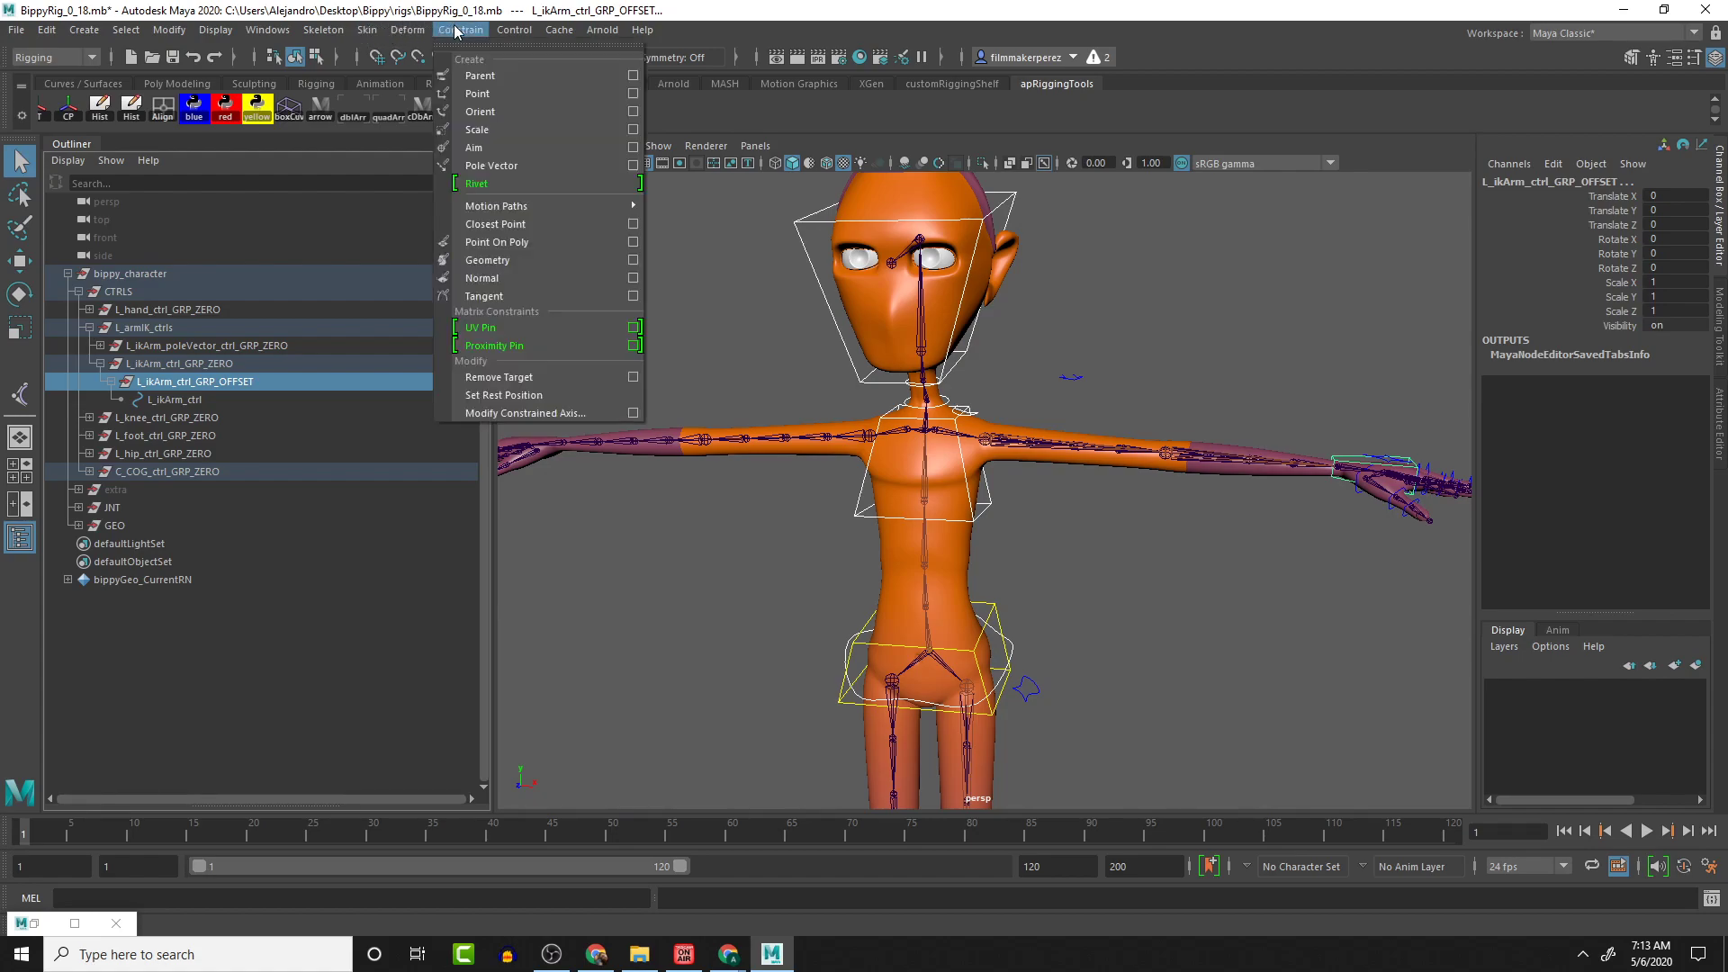
left_click(481, 77)
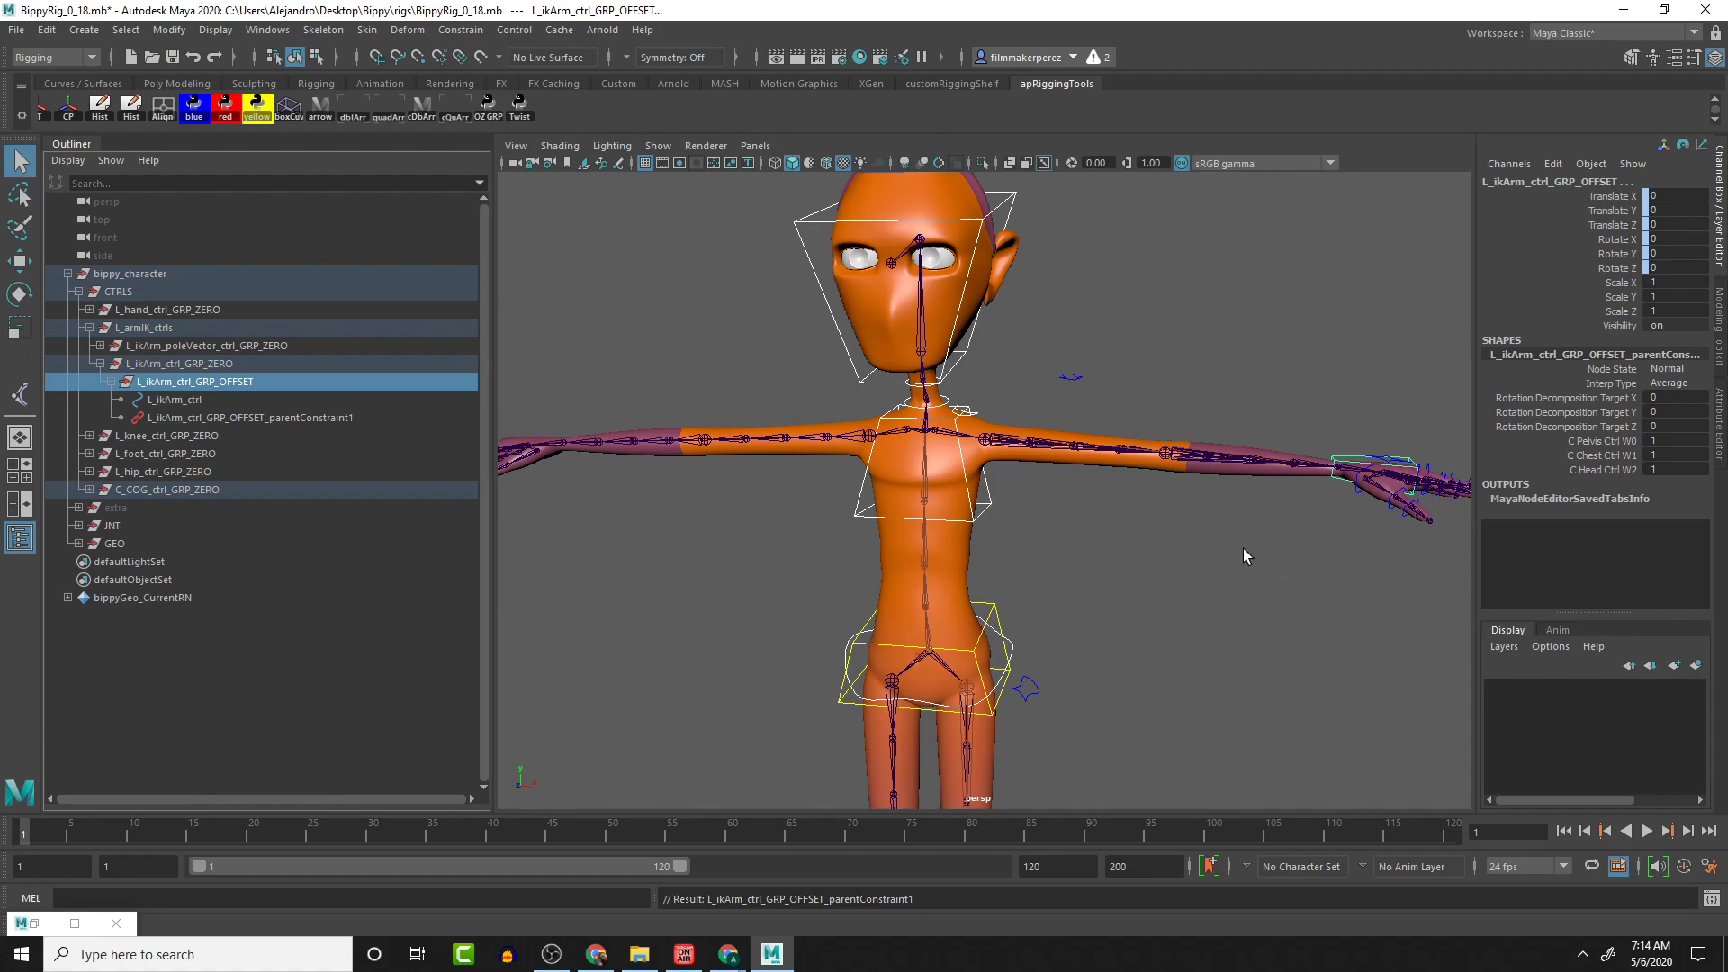
Set the pelvis, chest and head weights of L_ikArm_ctrl_GRP_OFFSET_parentConstraint1 to 0
left_click(248, 417)
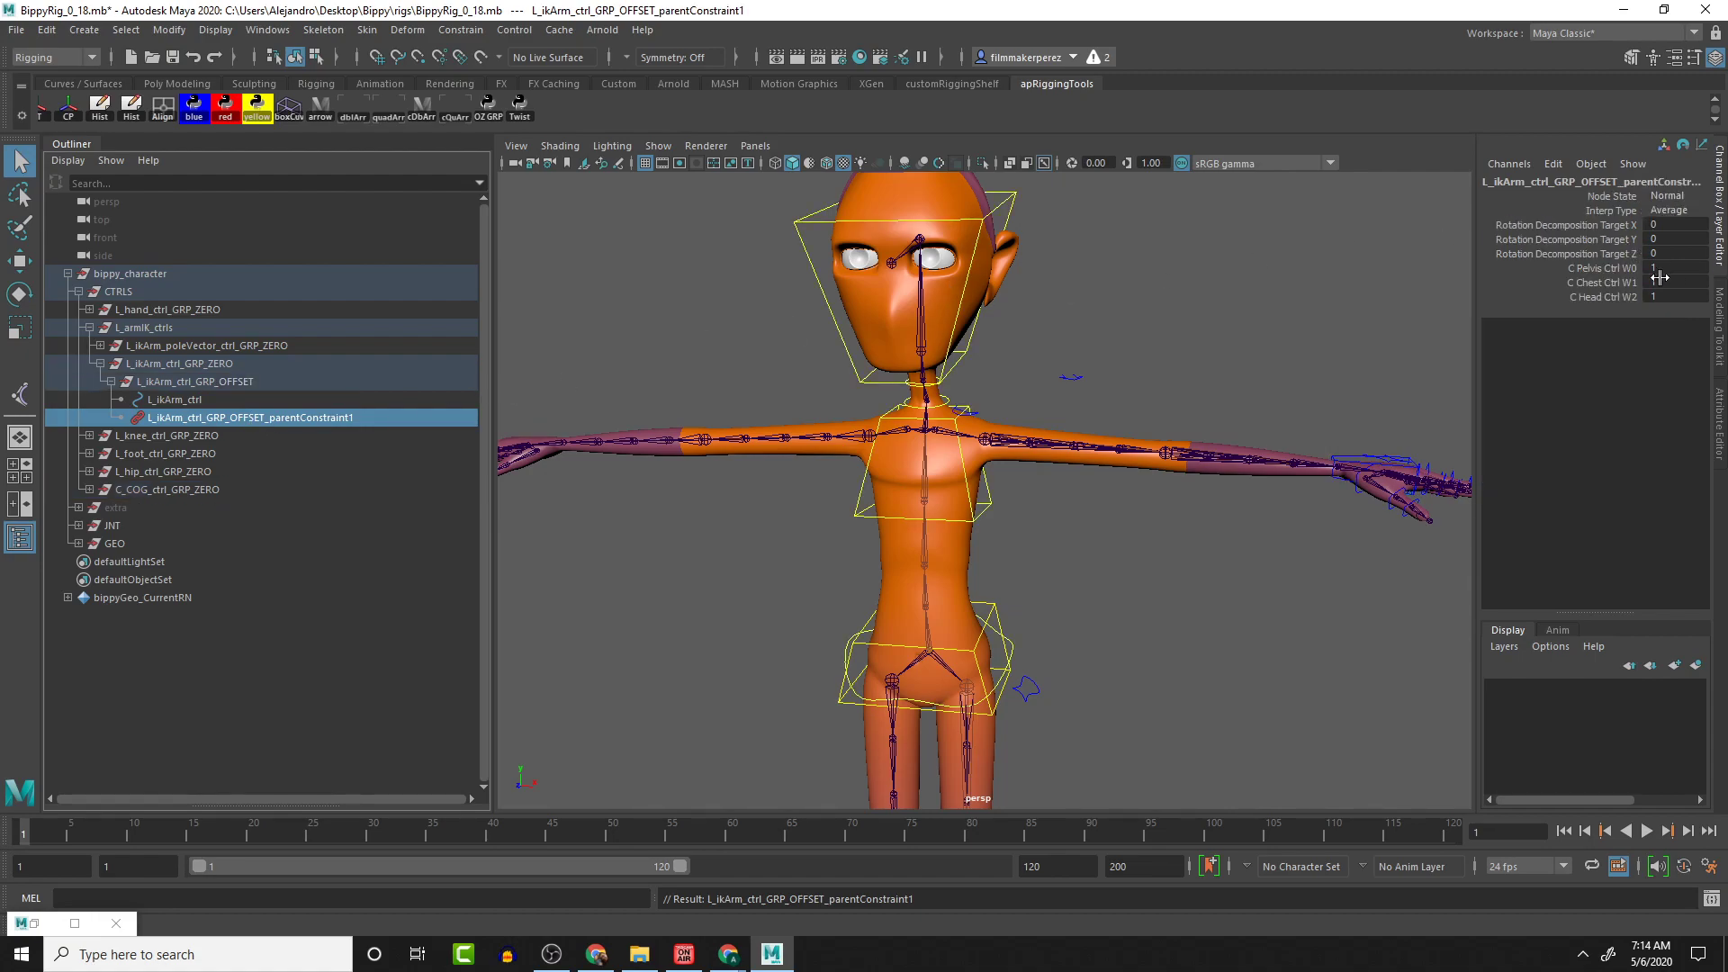
left_click_drag(1679, 269, 1683, 302)
left_click(1684, 299)
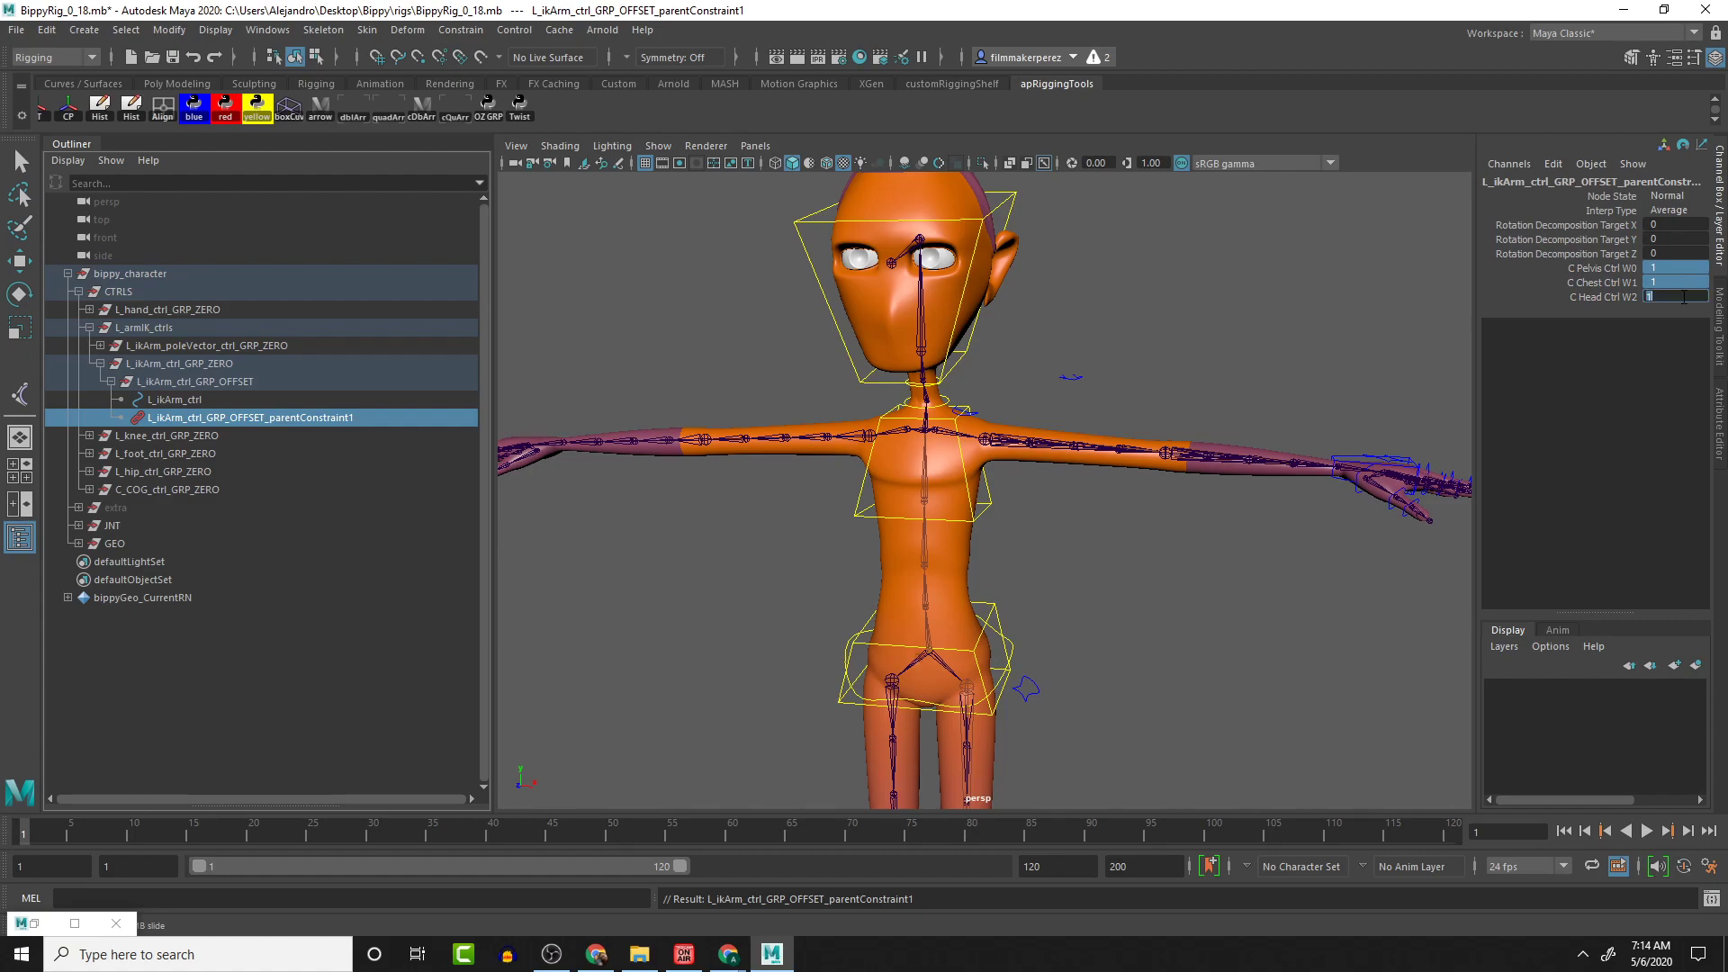
type("0")
key("Return")
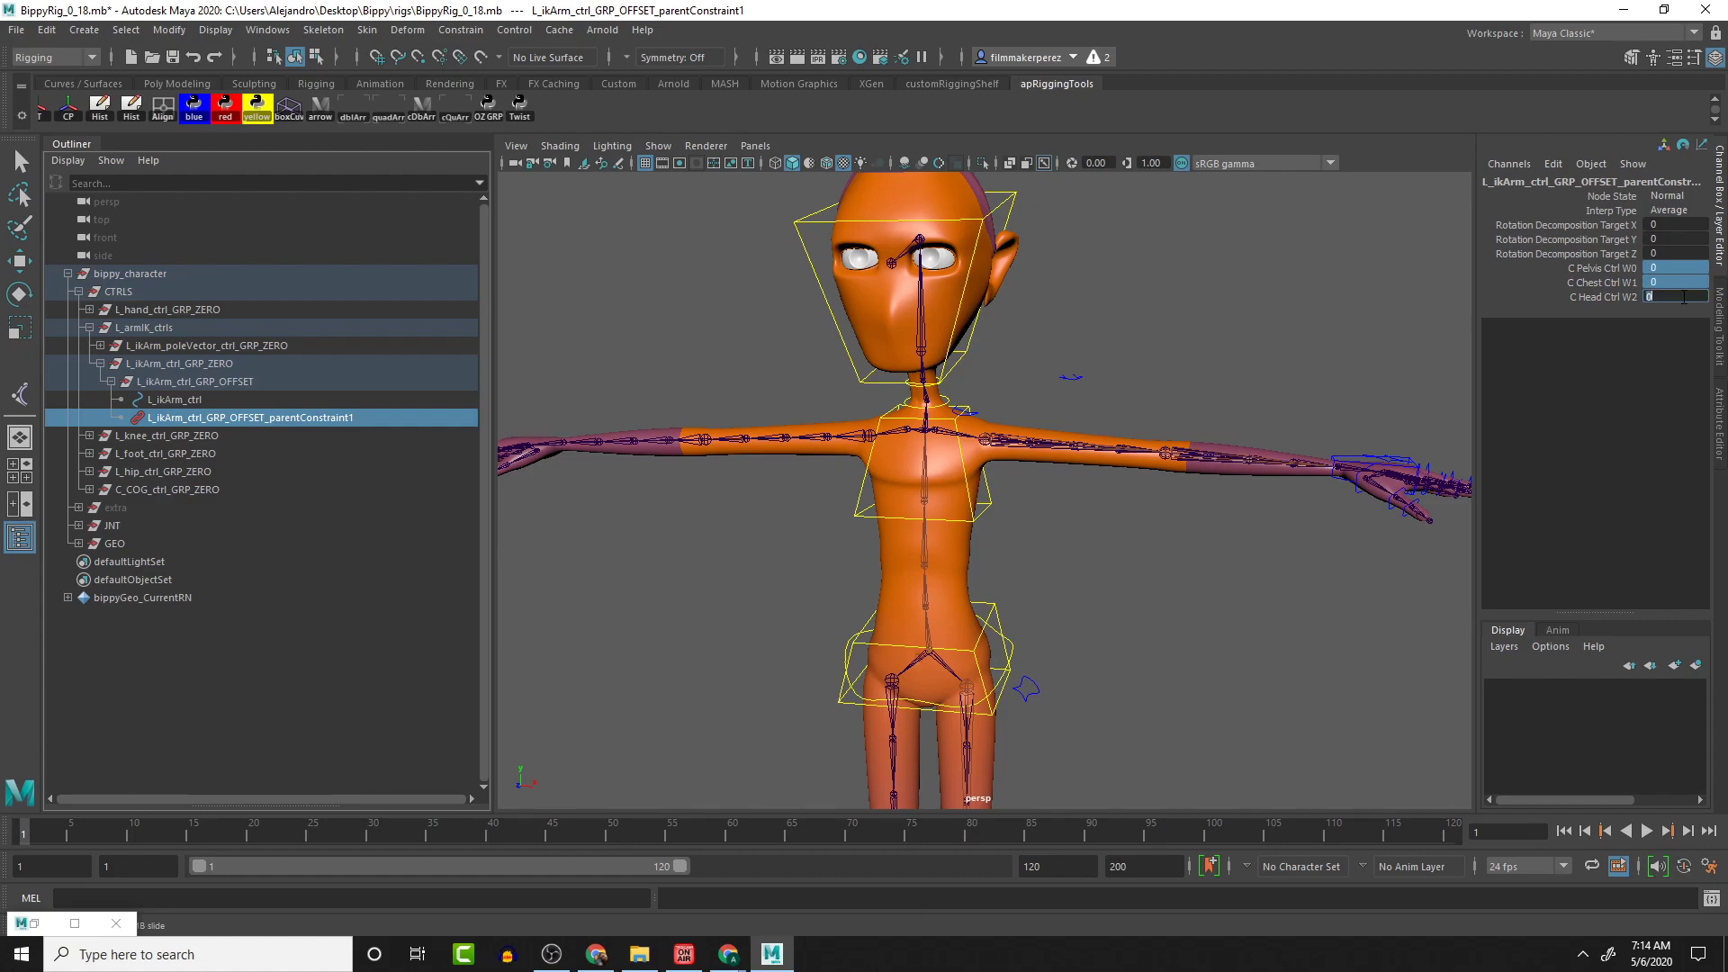
Test-move C_COG_ctrl with all arm constraint weights at 0, and undo the move
left_click(995, 611)
key("w")
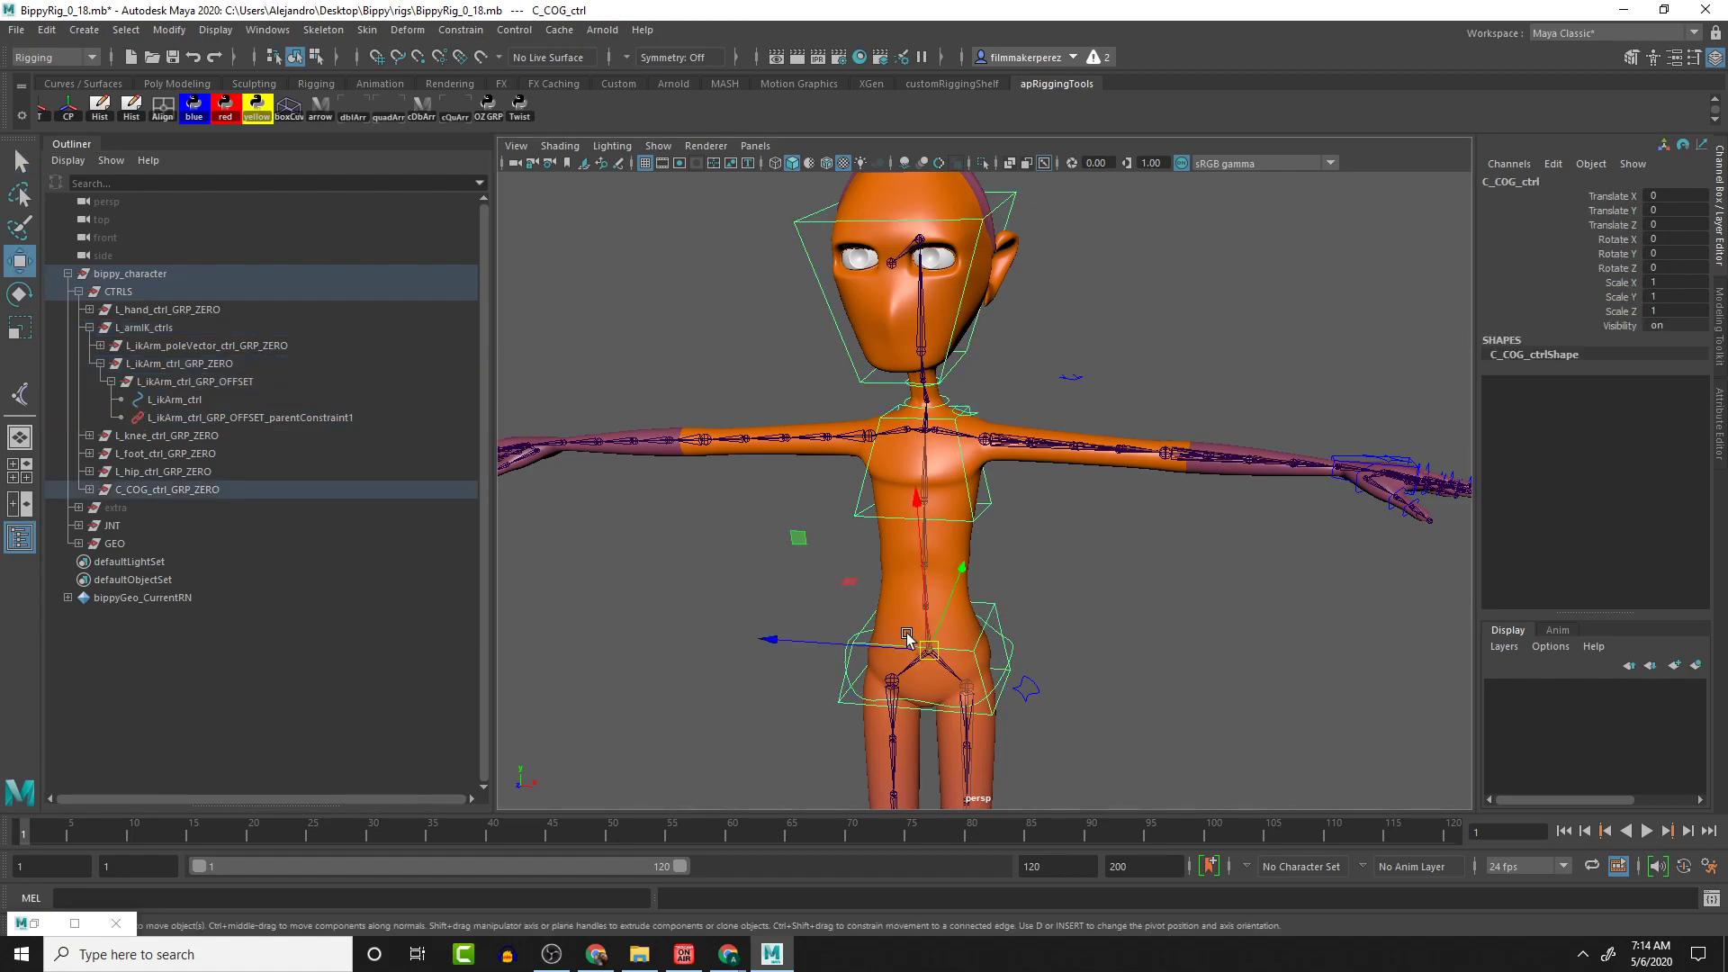
left_click_drag(909, 646, 993, 667)
key("ctrl+z")
key("ctrl+z")
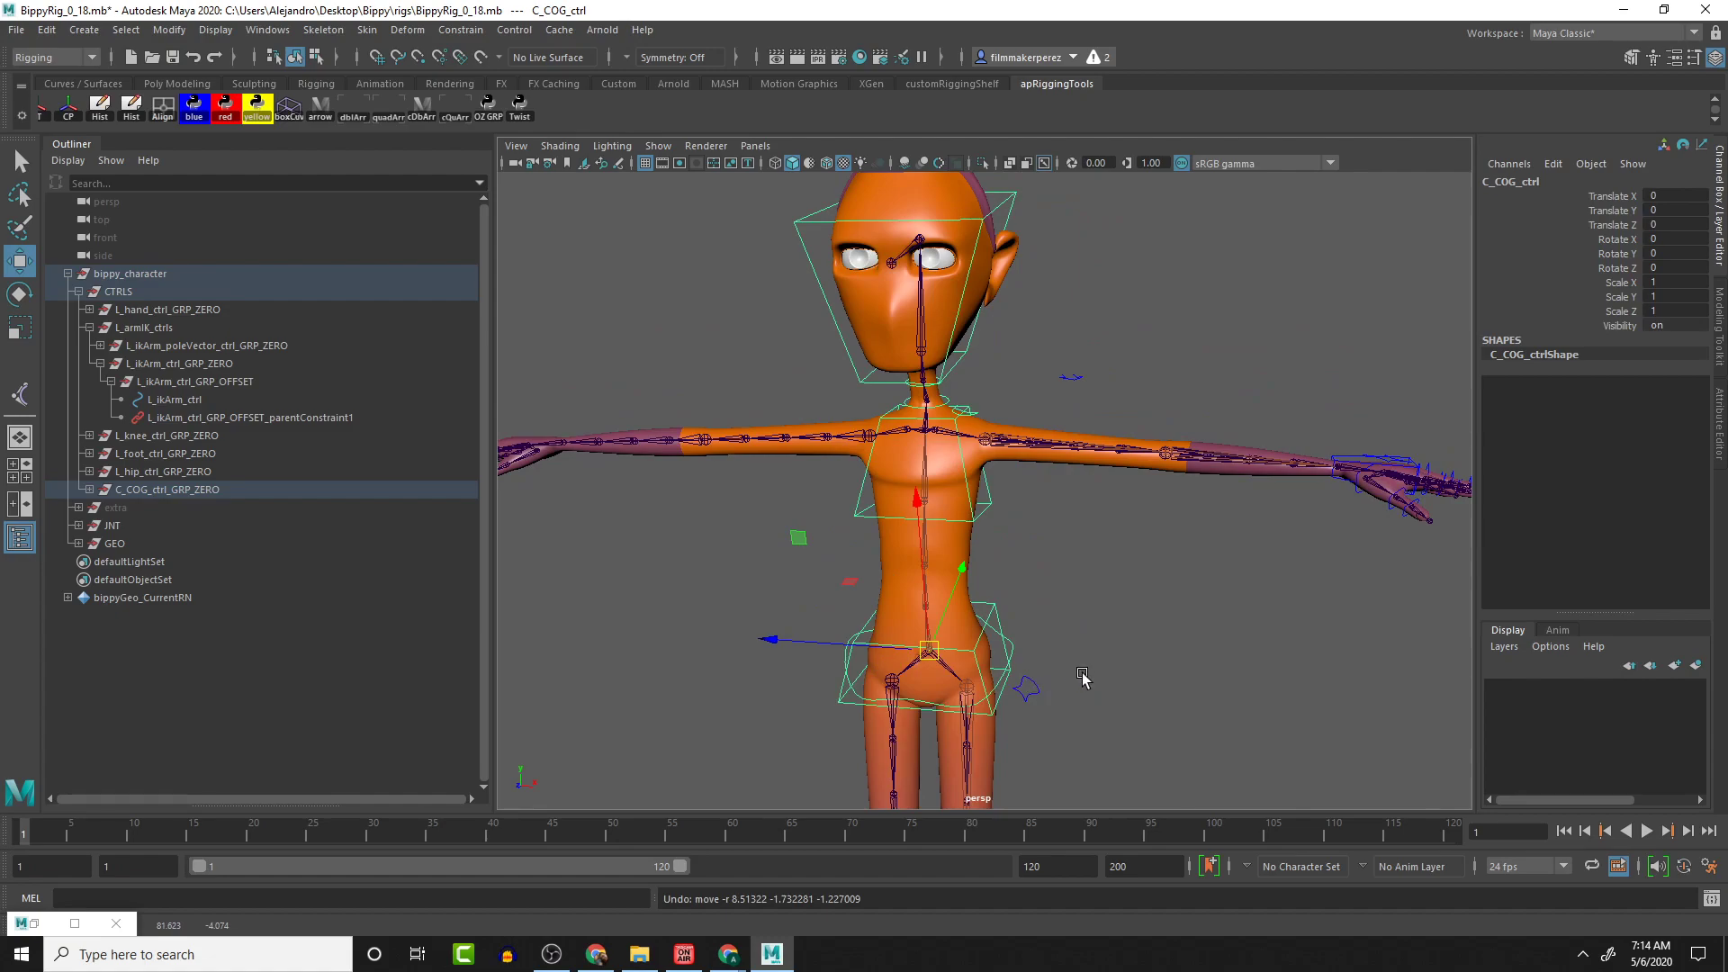
Set C Pelvis Ctrl W0 to 1 on L_ikArm_ctrl_GRP_OFFSET_parentConstraint1
left_click(281, 417)
left_click(1693, 268)
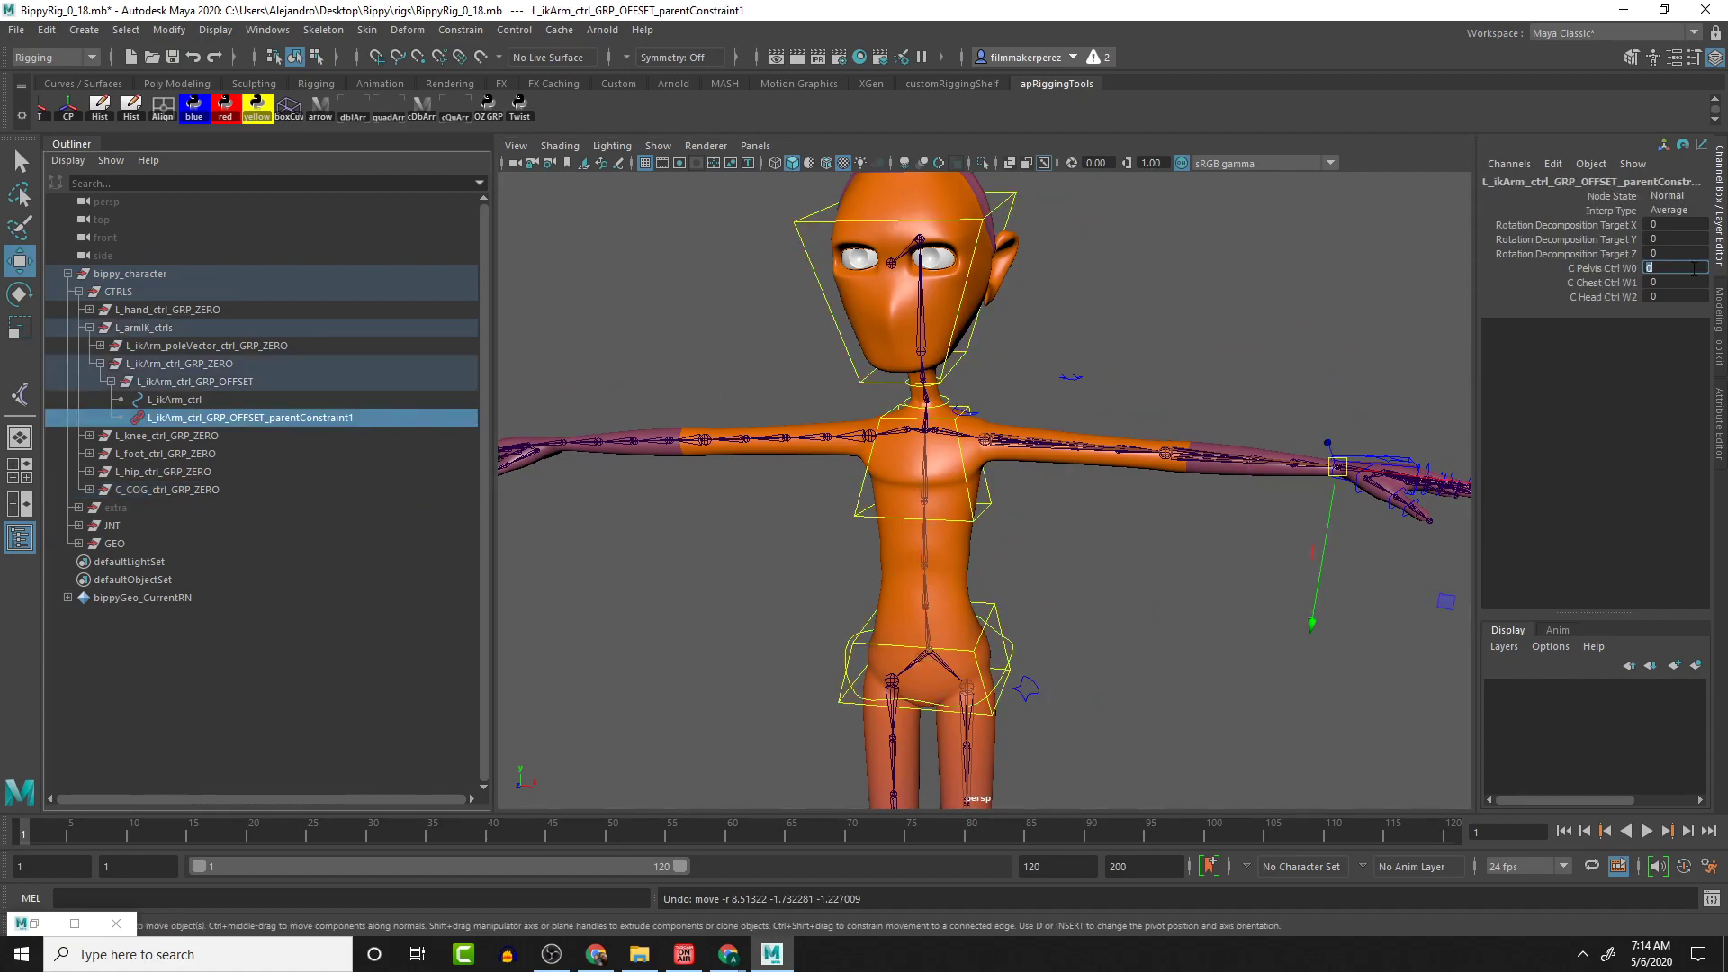
type("1")
Test-move C_COG_ctrl with the arm constraint following the pelvis, and undo the move
left_click(993, 618)
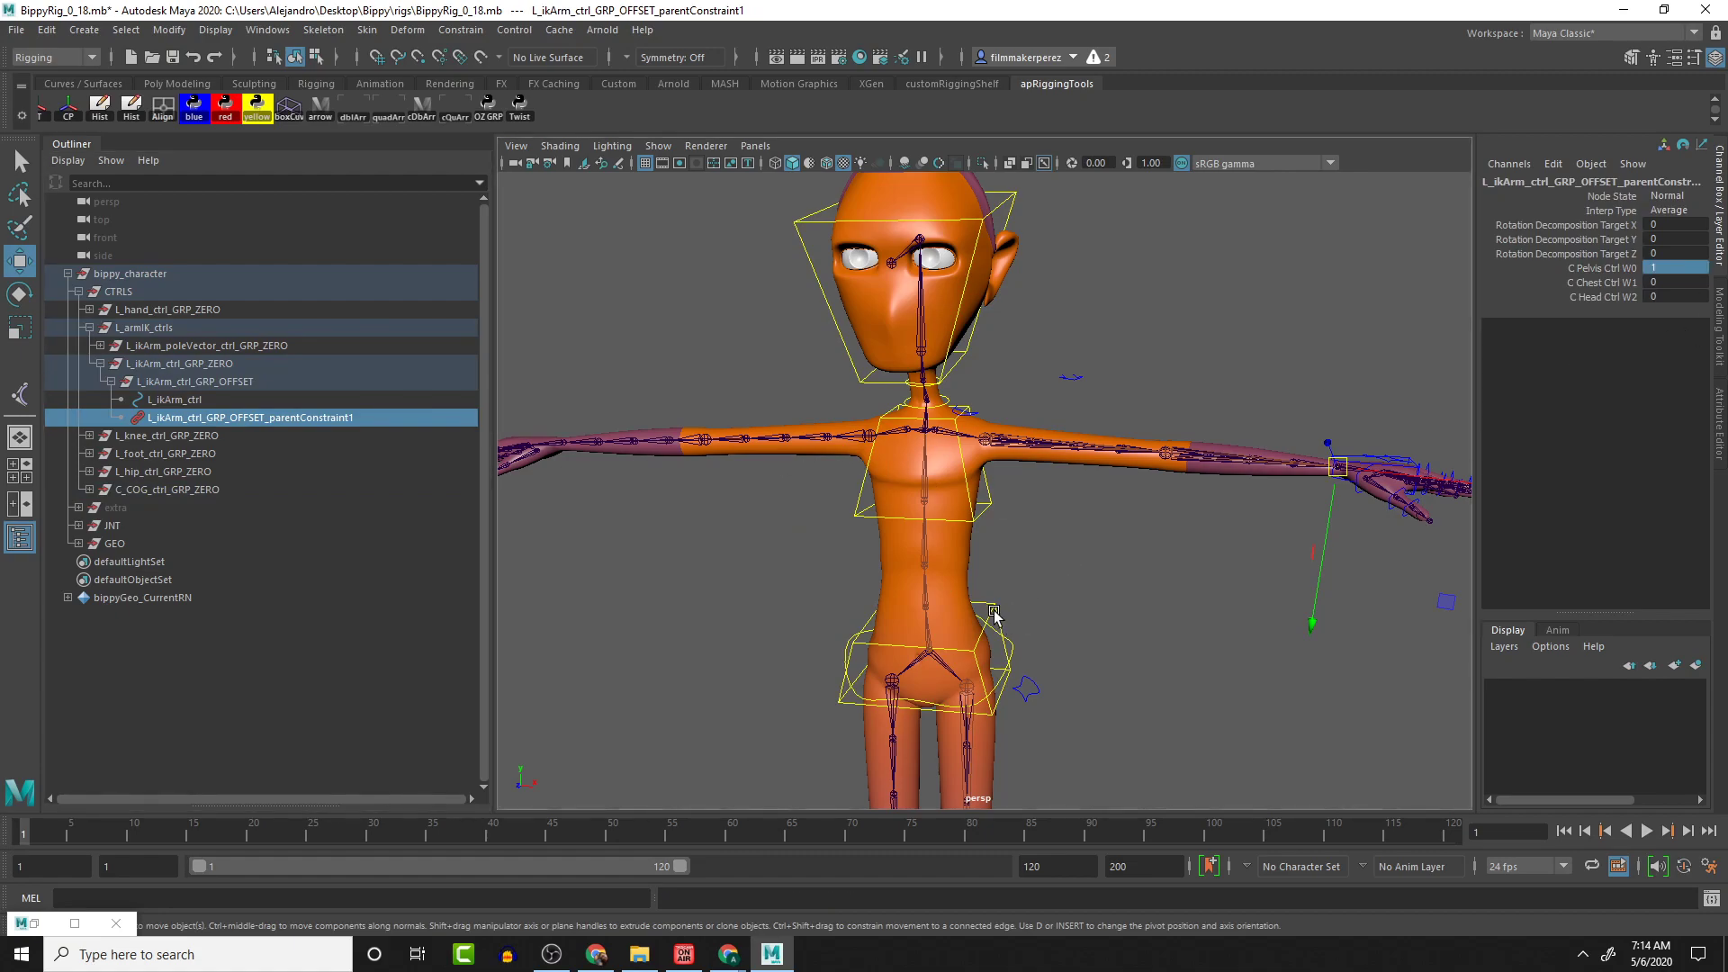
left_click_drag(930, 650, 1059, 577)
key("ctrl+z")
key("ctrl+z")
key("ctrl+z")
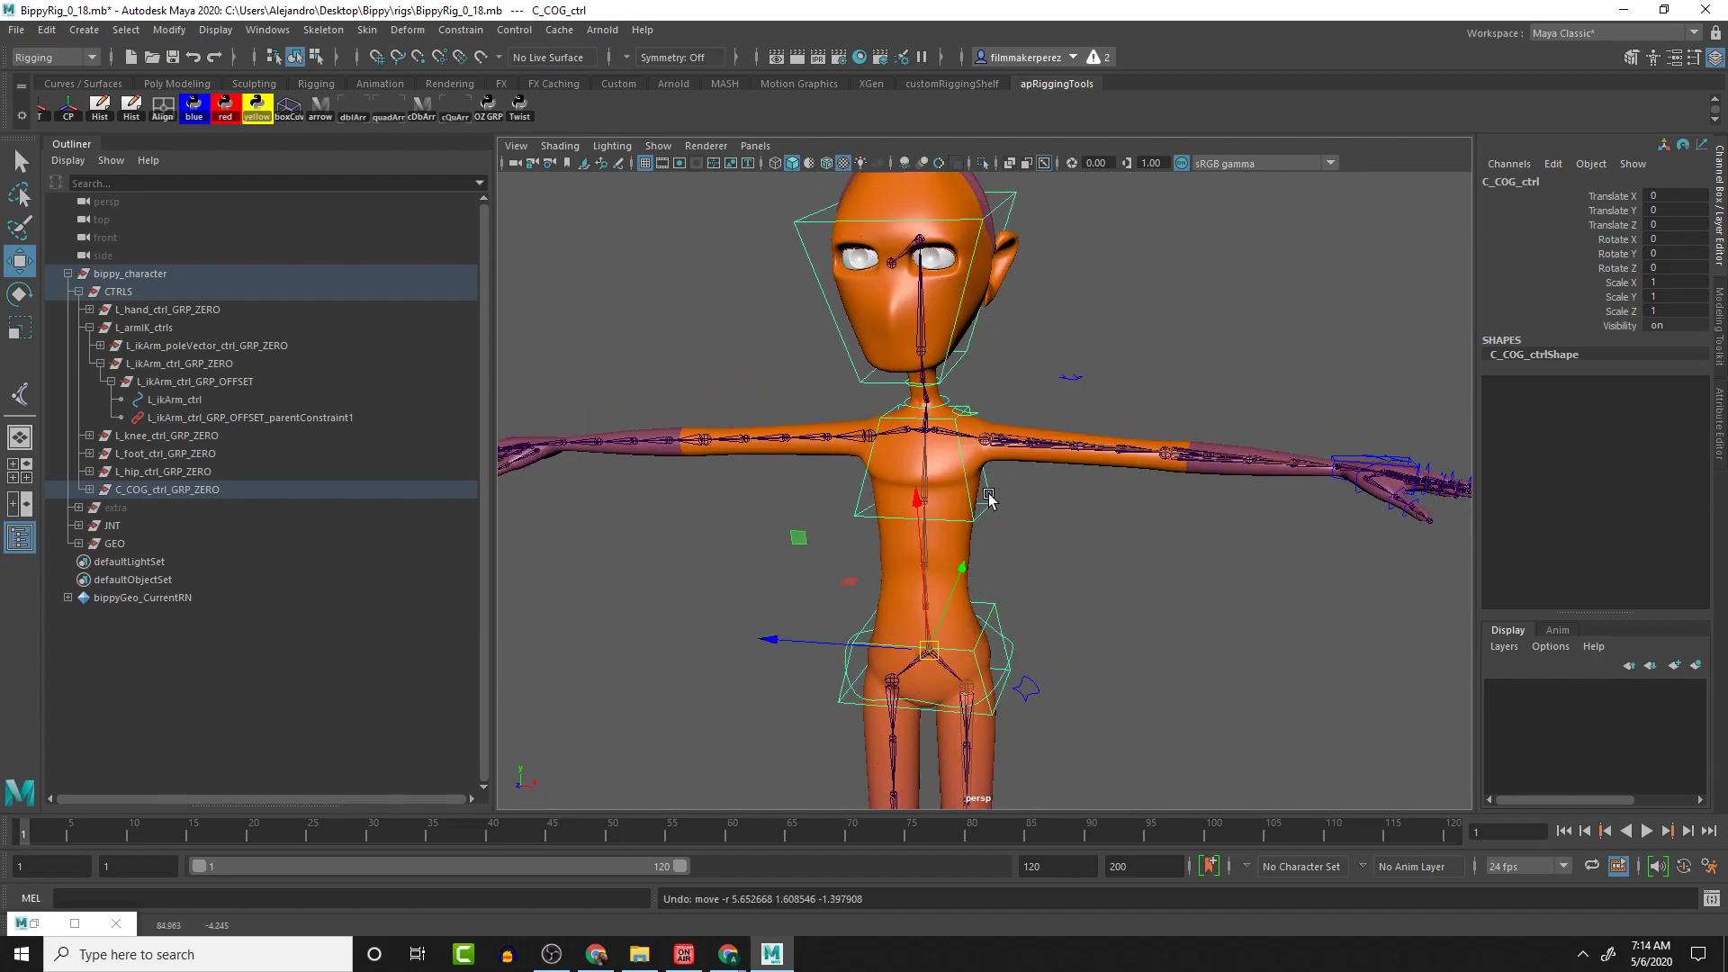
Test-move C_chest_ctrl with the arm constraint following the pelvis, and undo the moves
left_click(983, 495)
left_click_drag(927, 436, 859, 479)
key("ctrl+z")
key("ctrl+z")
key("ctrl+z")
key("ctrl+z")
key("ctrl+z")
key("ctrl+z")
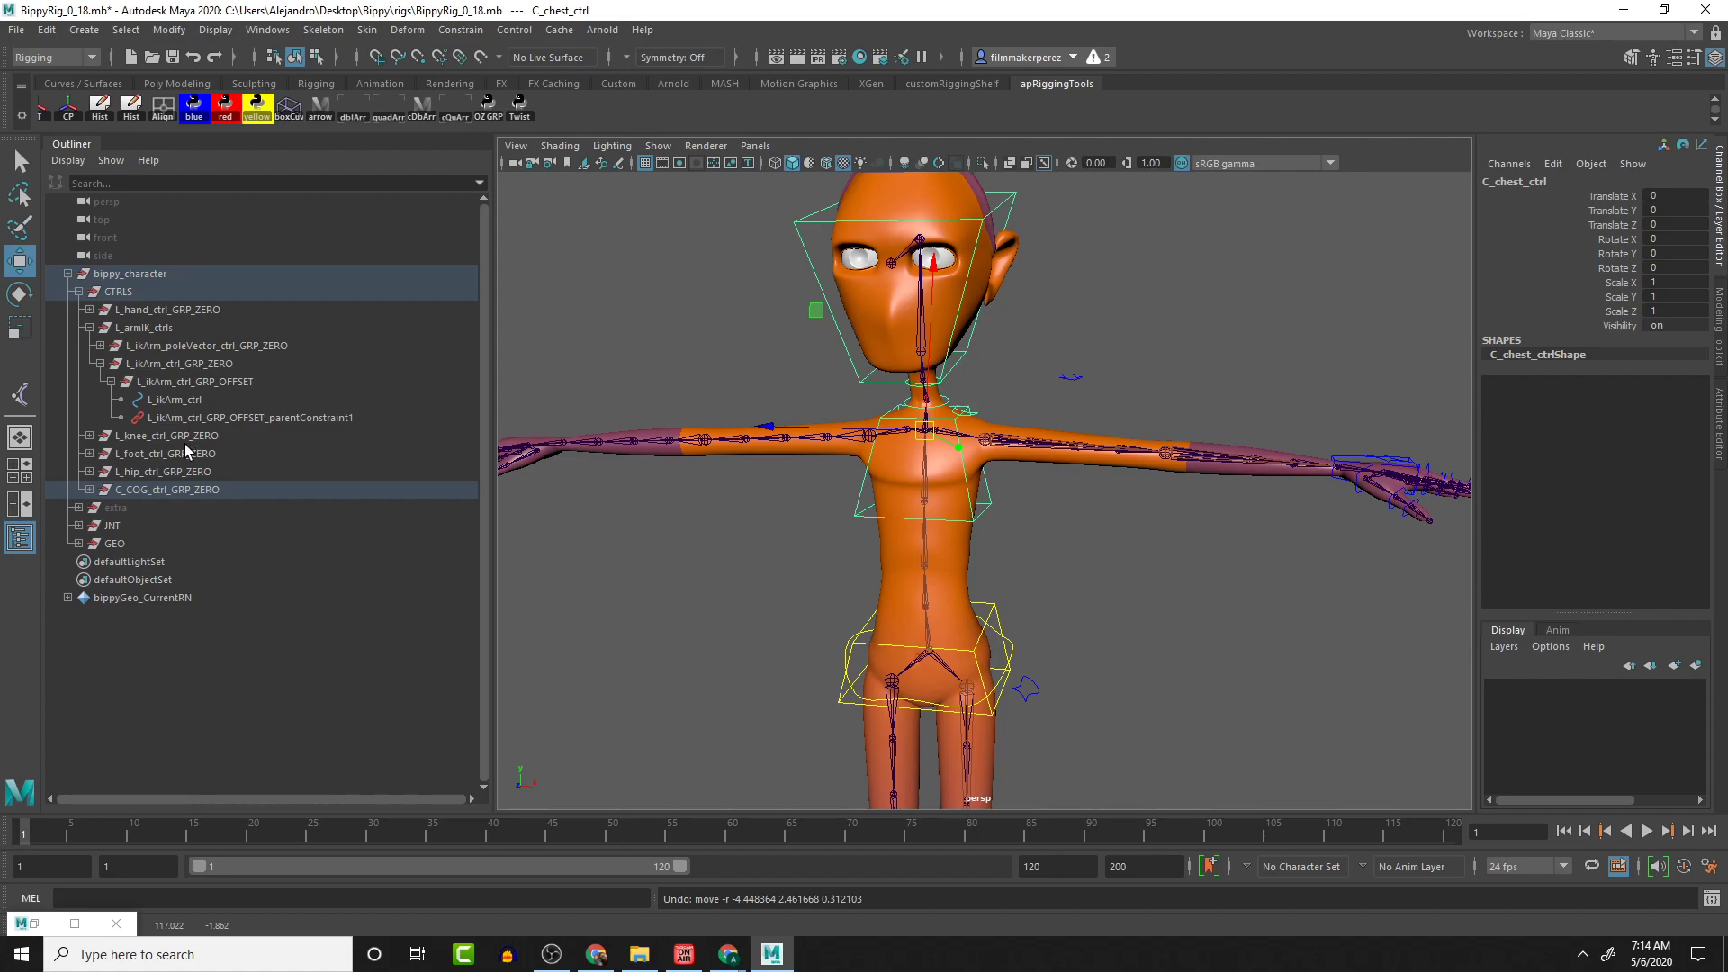
Switch the IK arm parent constraint to the chest by setting C Pelvis Ctrl W0 to 0 and C Chest Ctrl W1 to 1
left_click(198, 419)
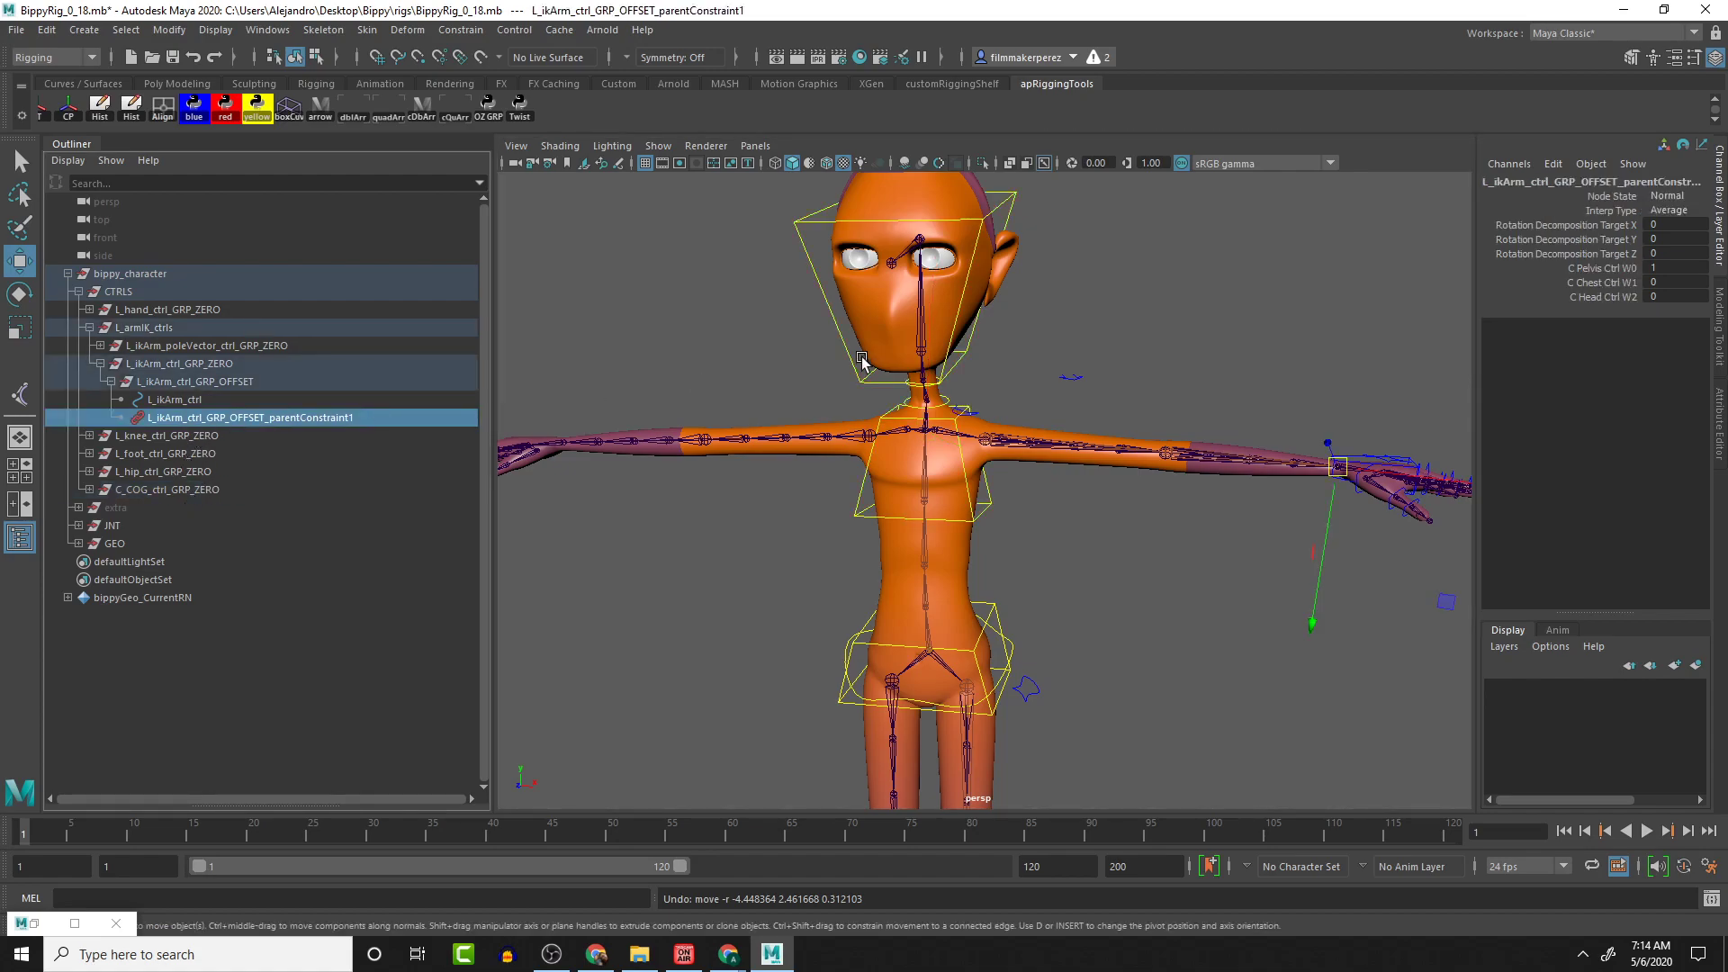
double_click(1676, 267)
type("0")
key("Tab")
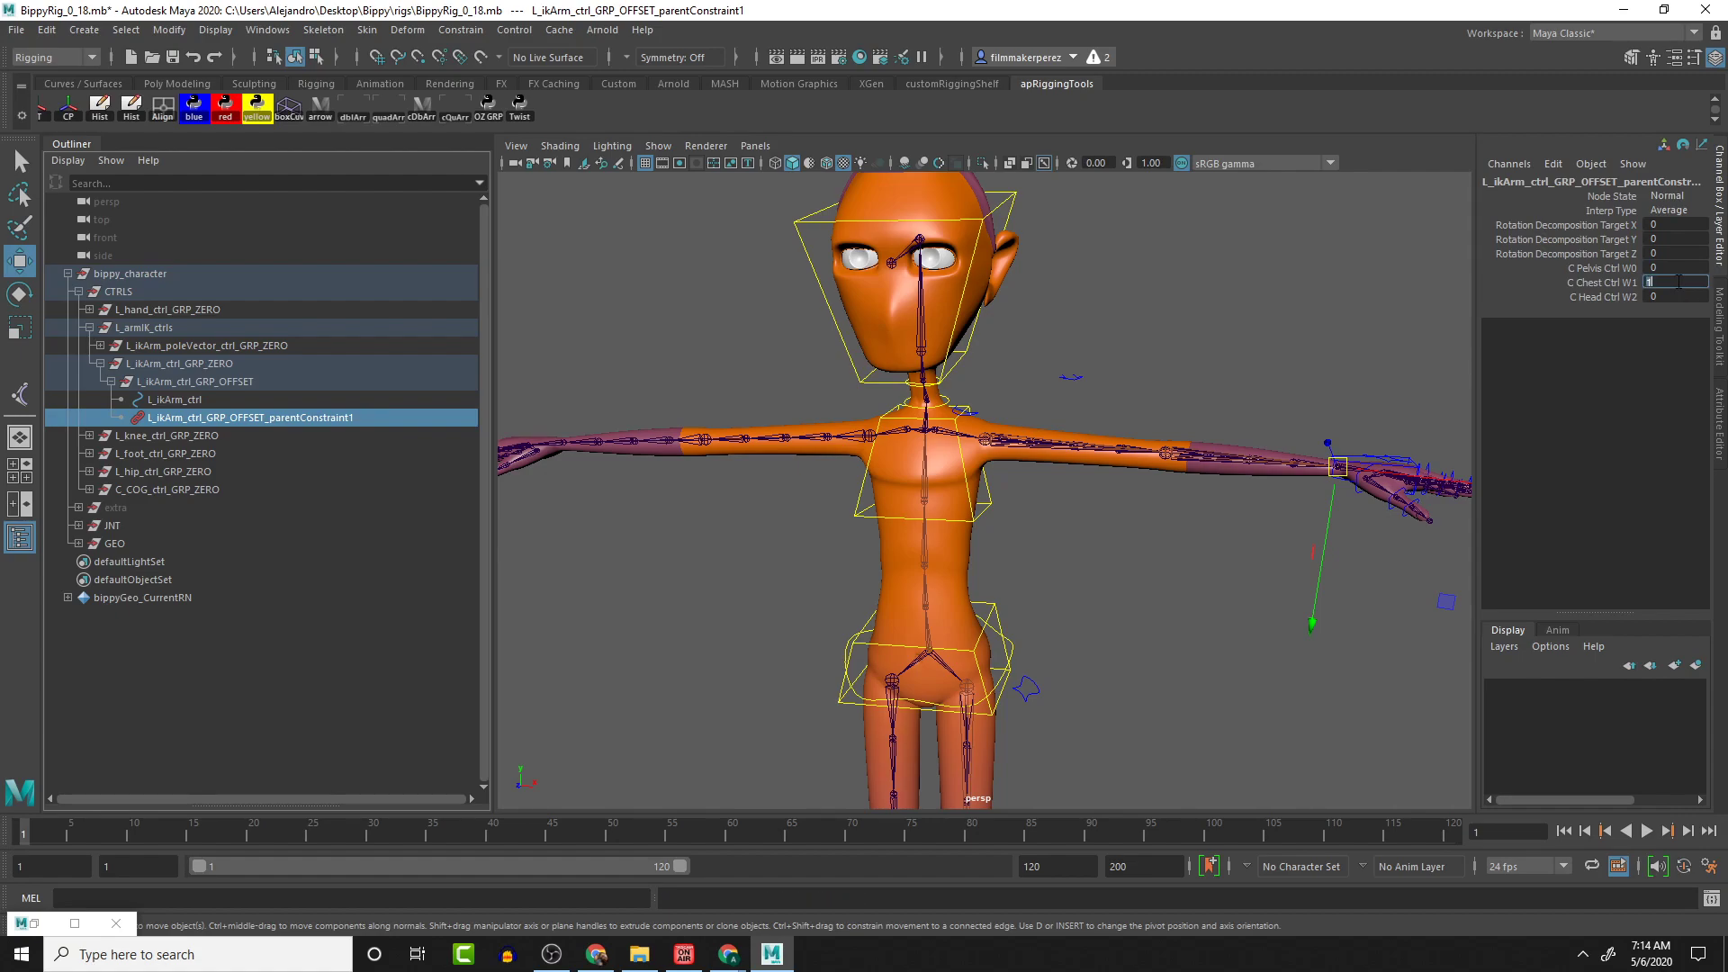
Test-move C_COG_ctrl with the arm constraint following the chest, and undo the move
left_click(1014, 643)
left_click_drag(929, 648, 937, 590)
key("ctrl+z")
Test-move and test-rotate C_head_ctrl with the arm constraint following the chest, undoing both transforms
left_click(963, 304)
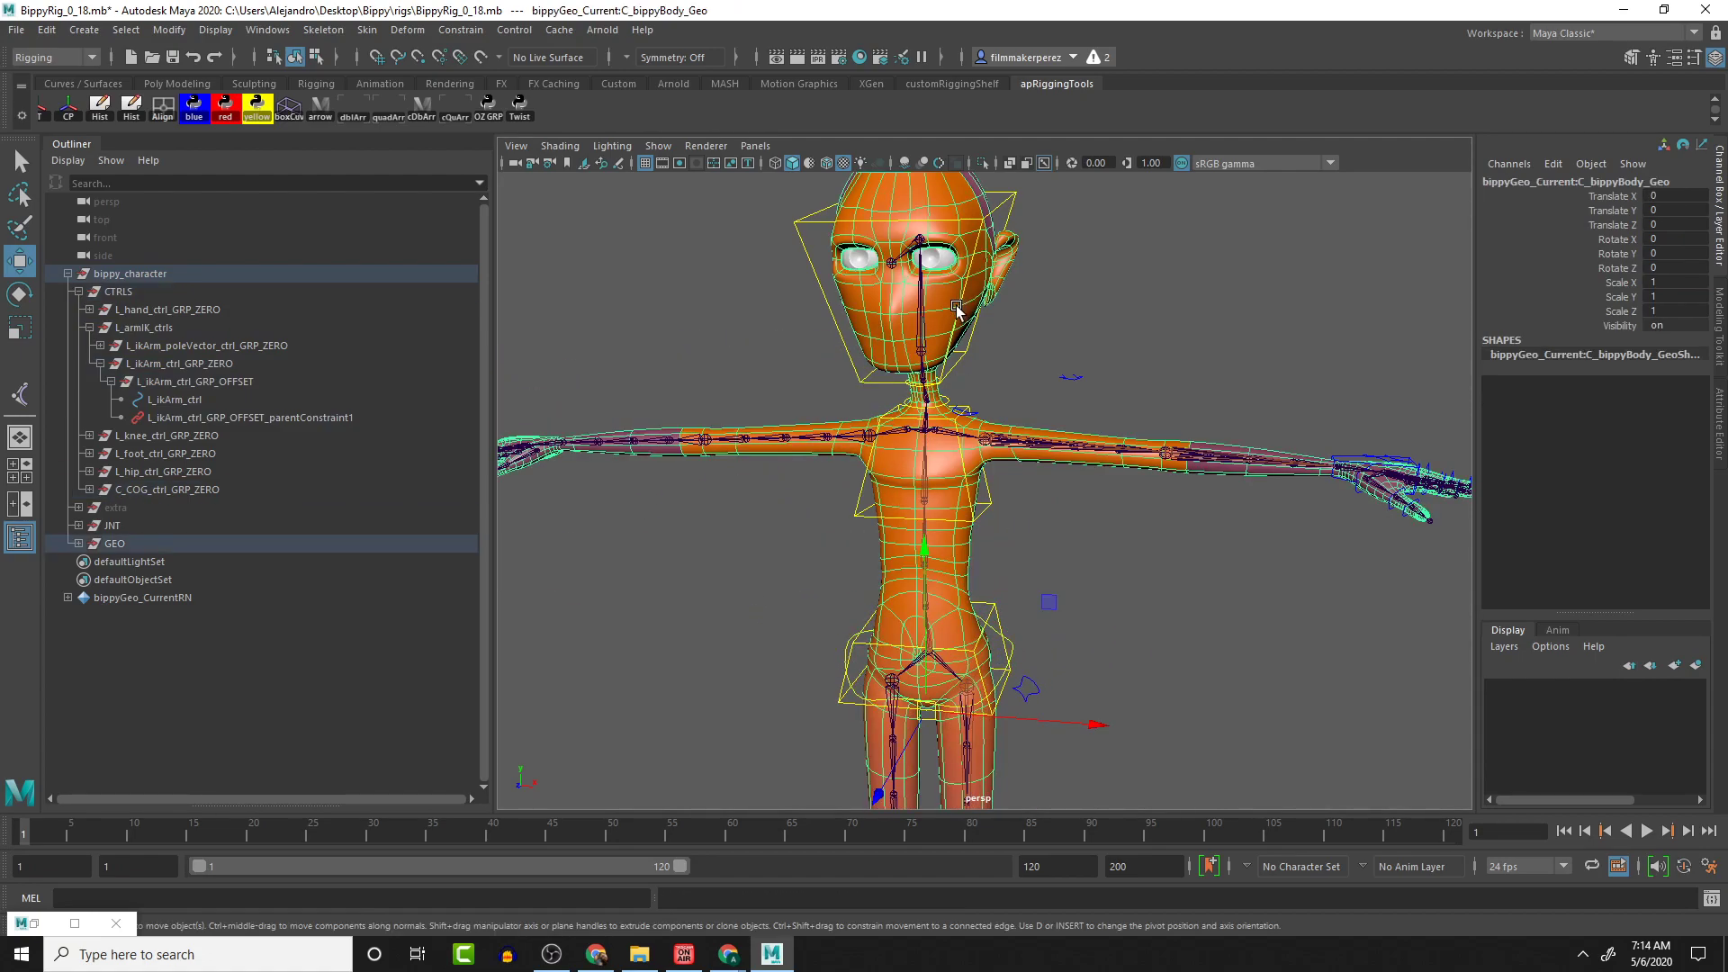
left_click(961, 362)
left_click_drag(920, 348, 883, 397)
key("ctrl+z")
key("e")
key("ctrl+z")
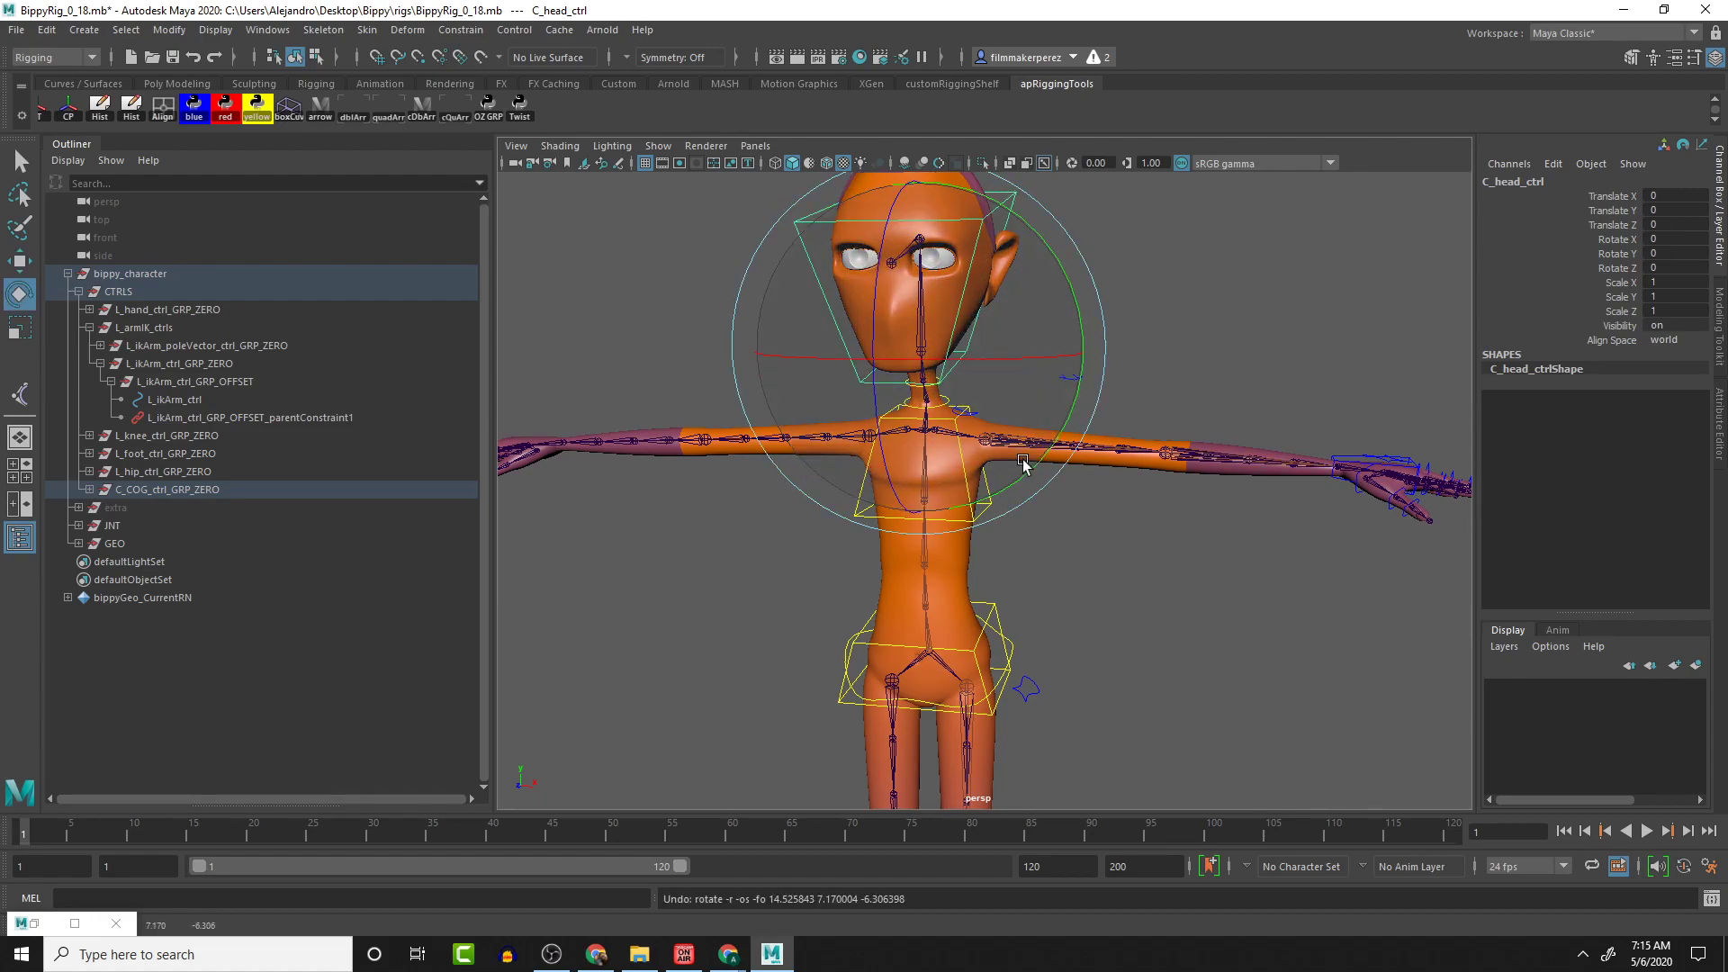
Test-rotate C_chest_ctrl with the arm constraint following the chest, and undo the rotations
left_click(1112, 543)
left_click(976, 514)
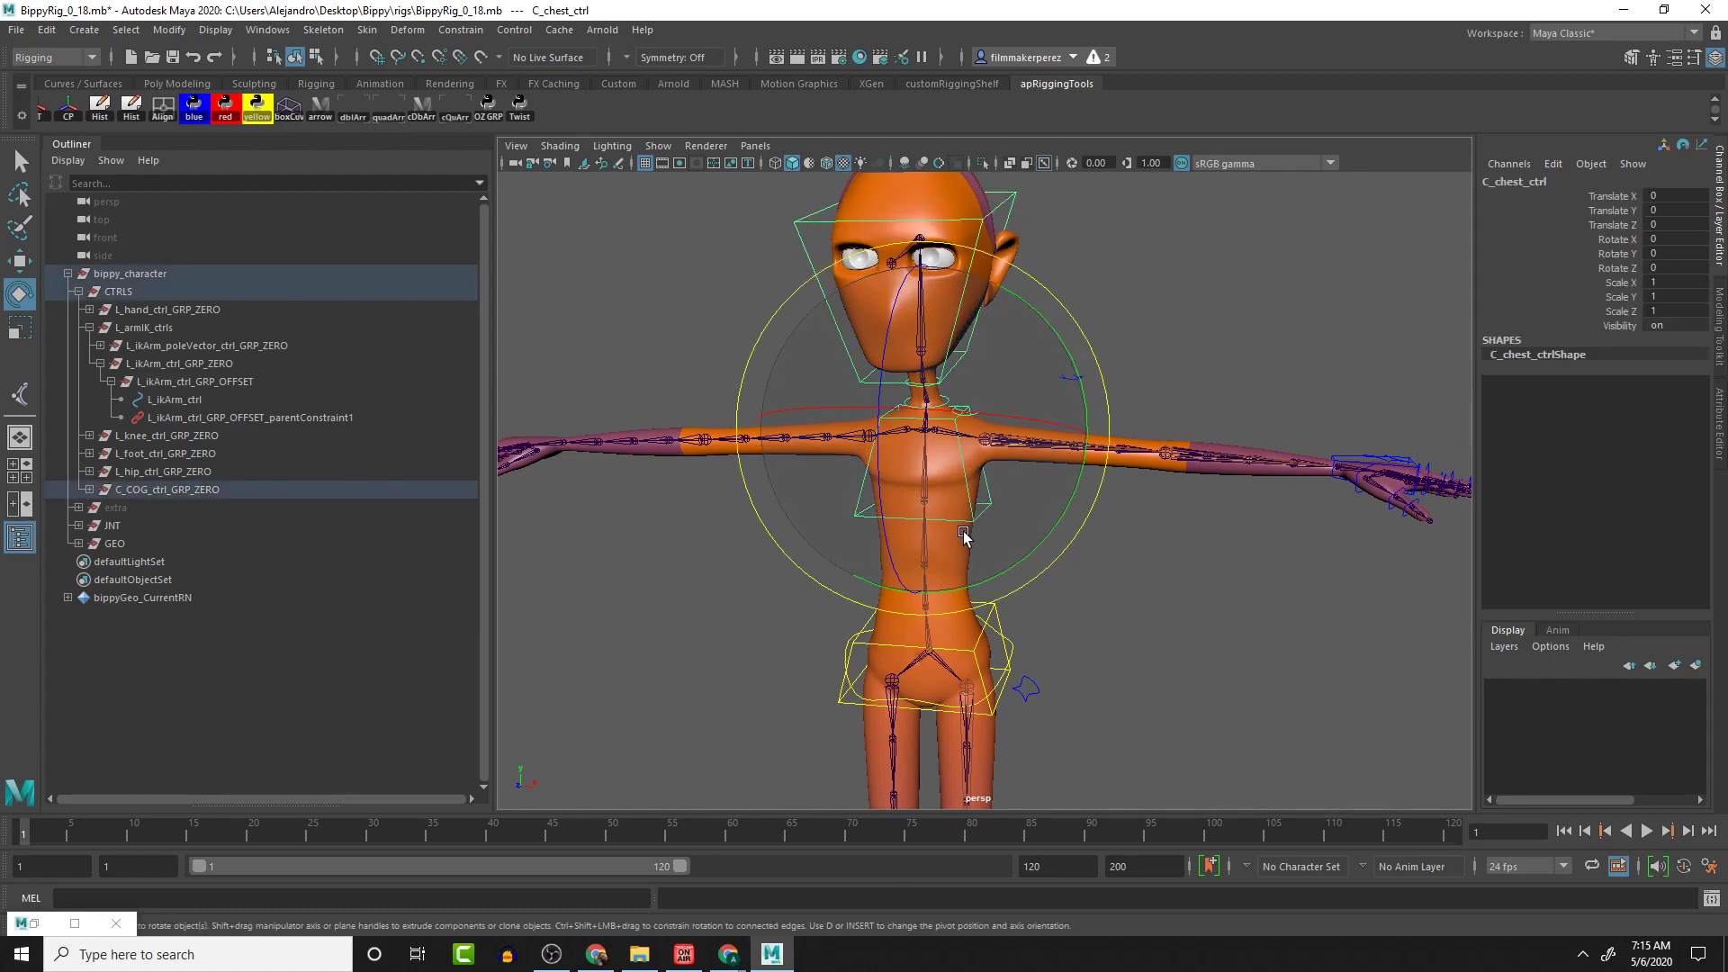
left_click_drag(977, 480, 945, 456)
key("ctrl+z")
left_click_drag(1184, 602, 1269, 590, "alt")
left_click_drag(1158, 594, 1077, 590, "alt")
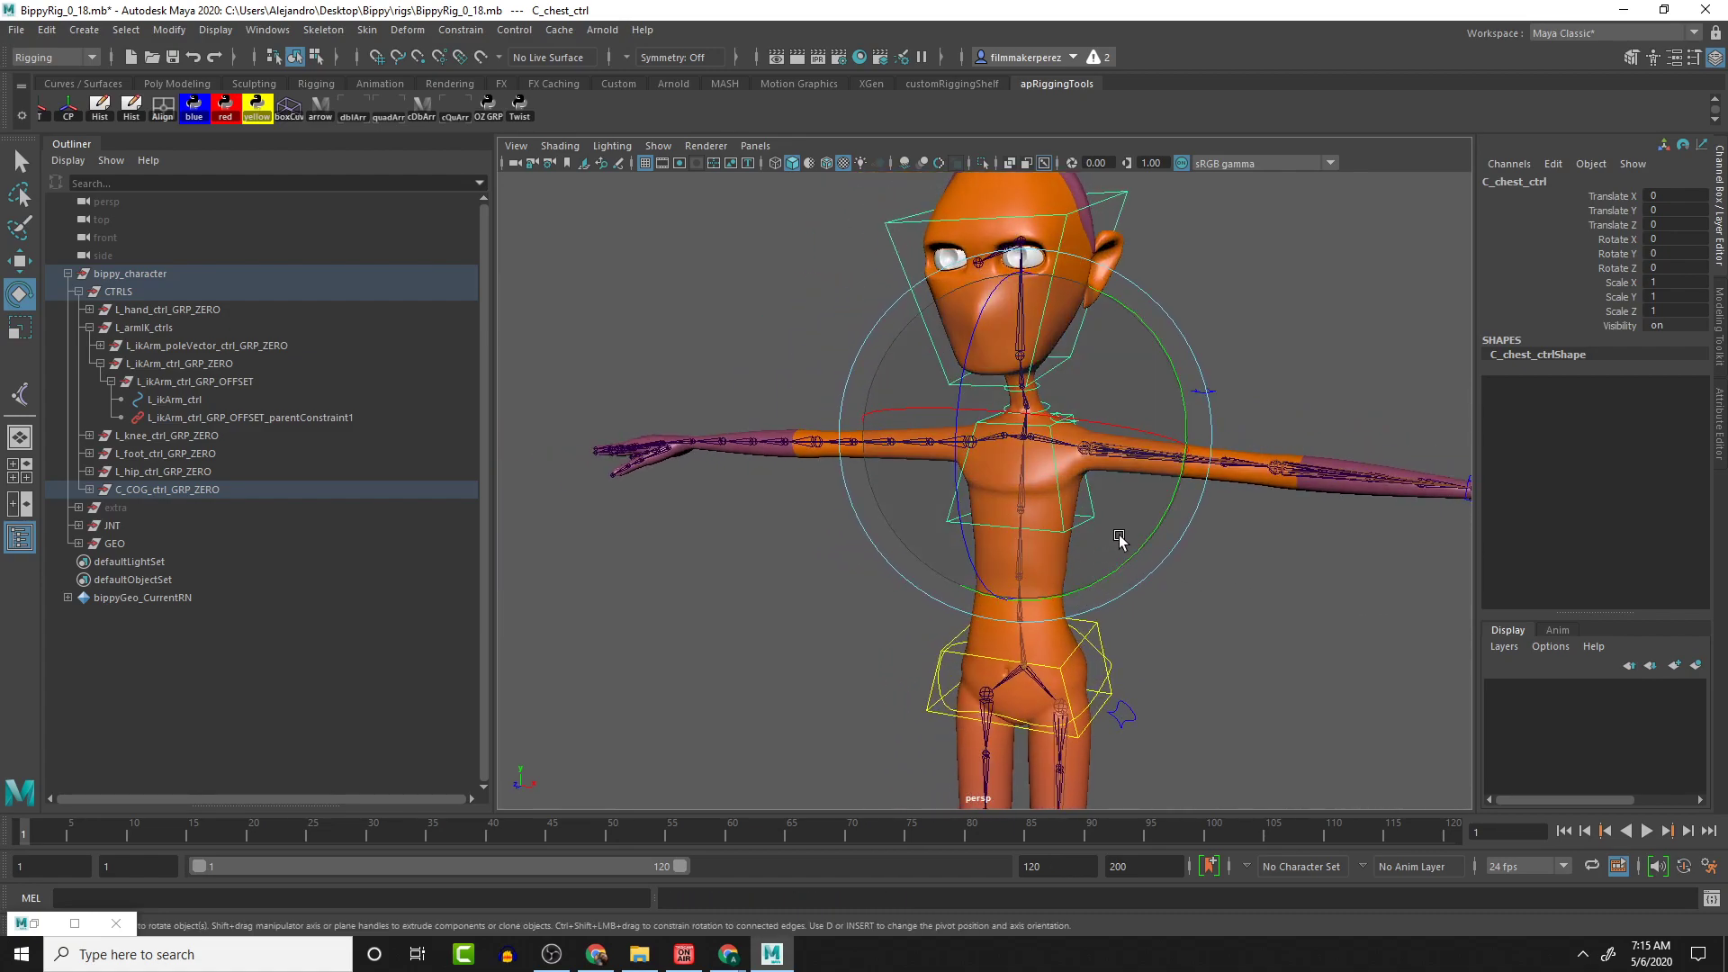
left_click_drag(1221, 550, 1194, 475)
key("ctrl+z")
key("ctrl+z")
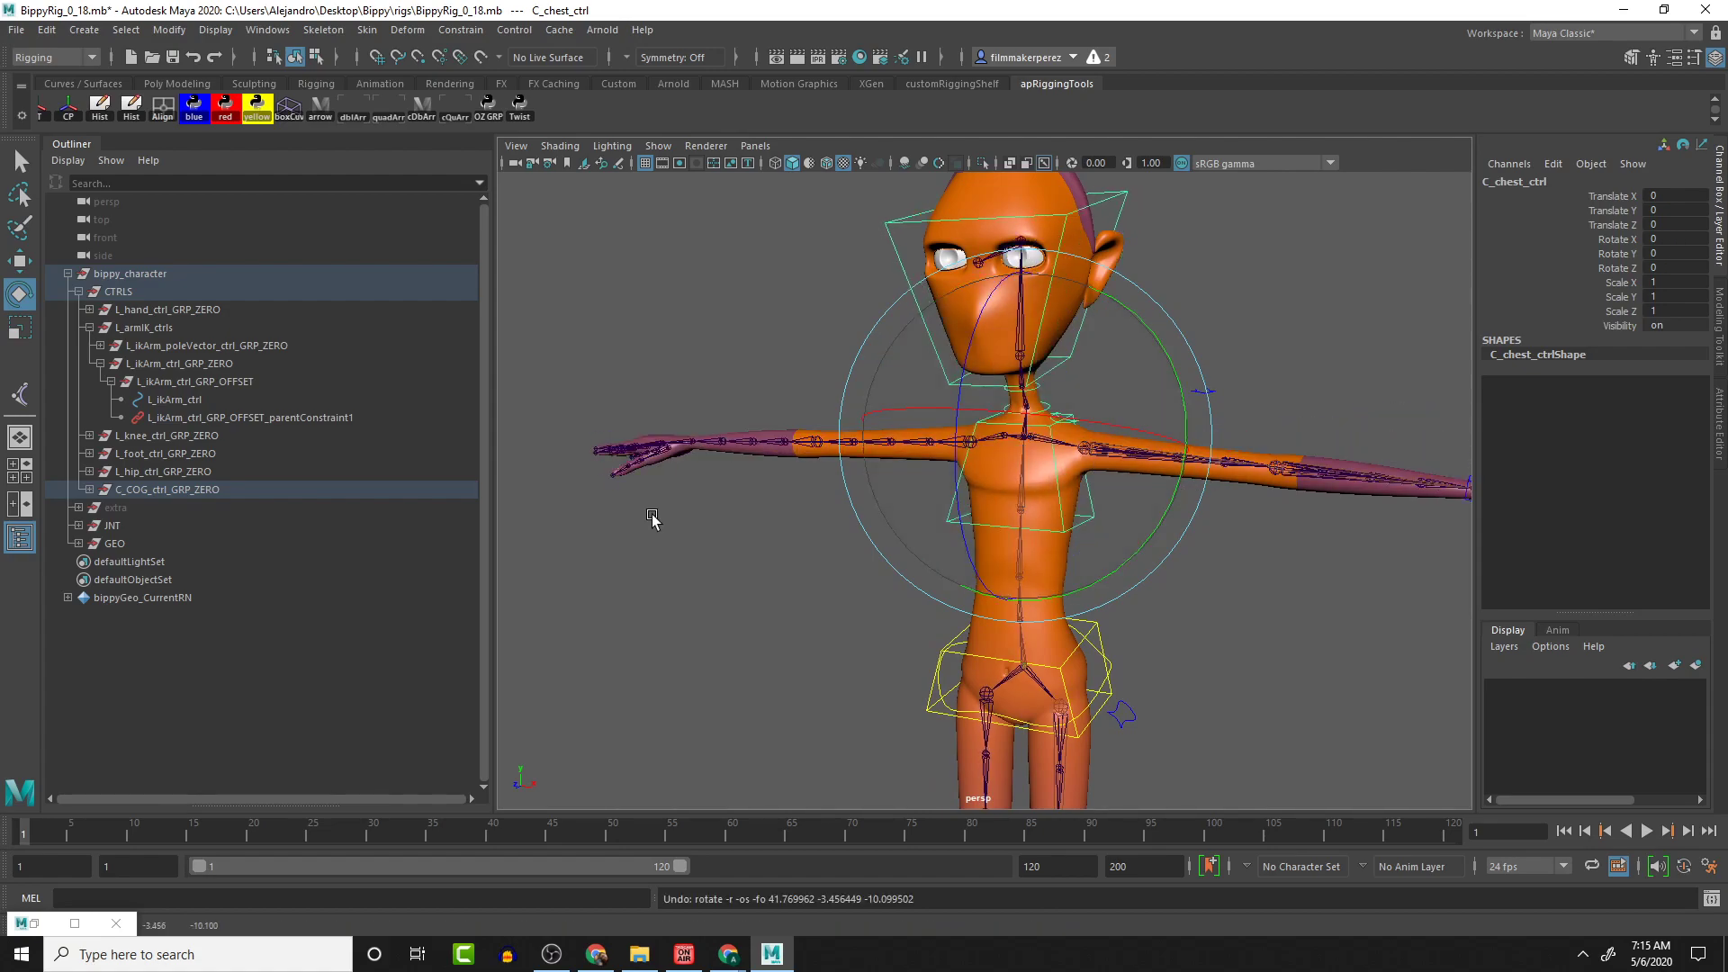
Switch the IK arm parent constraint to the head by setting C Chest Ctrl W1 to 0 and C Head Ctrl W2 to 1
left_click(266, 418)
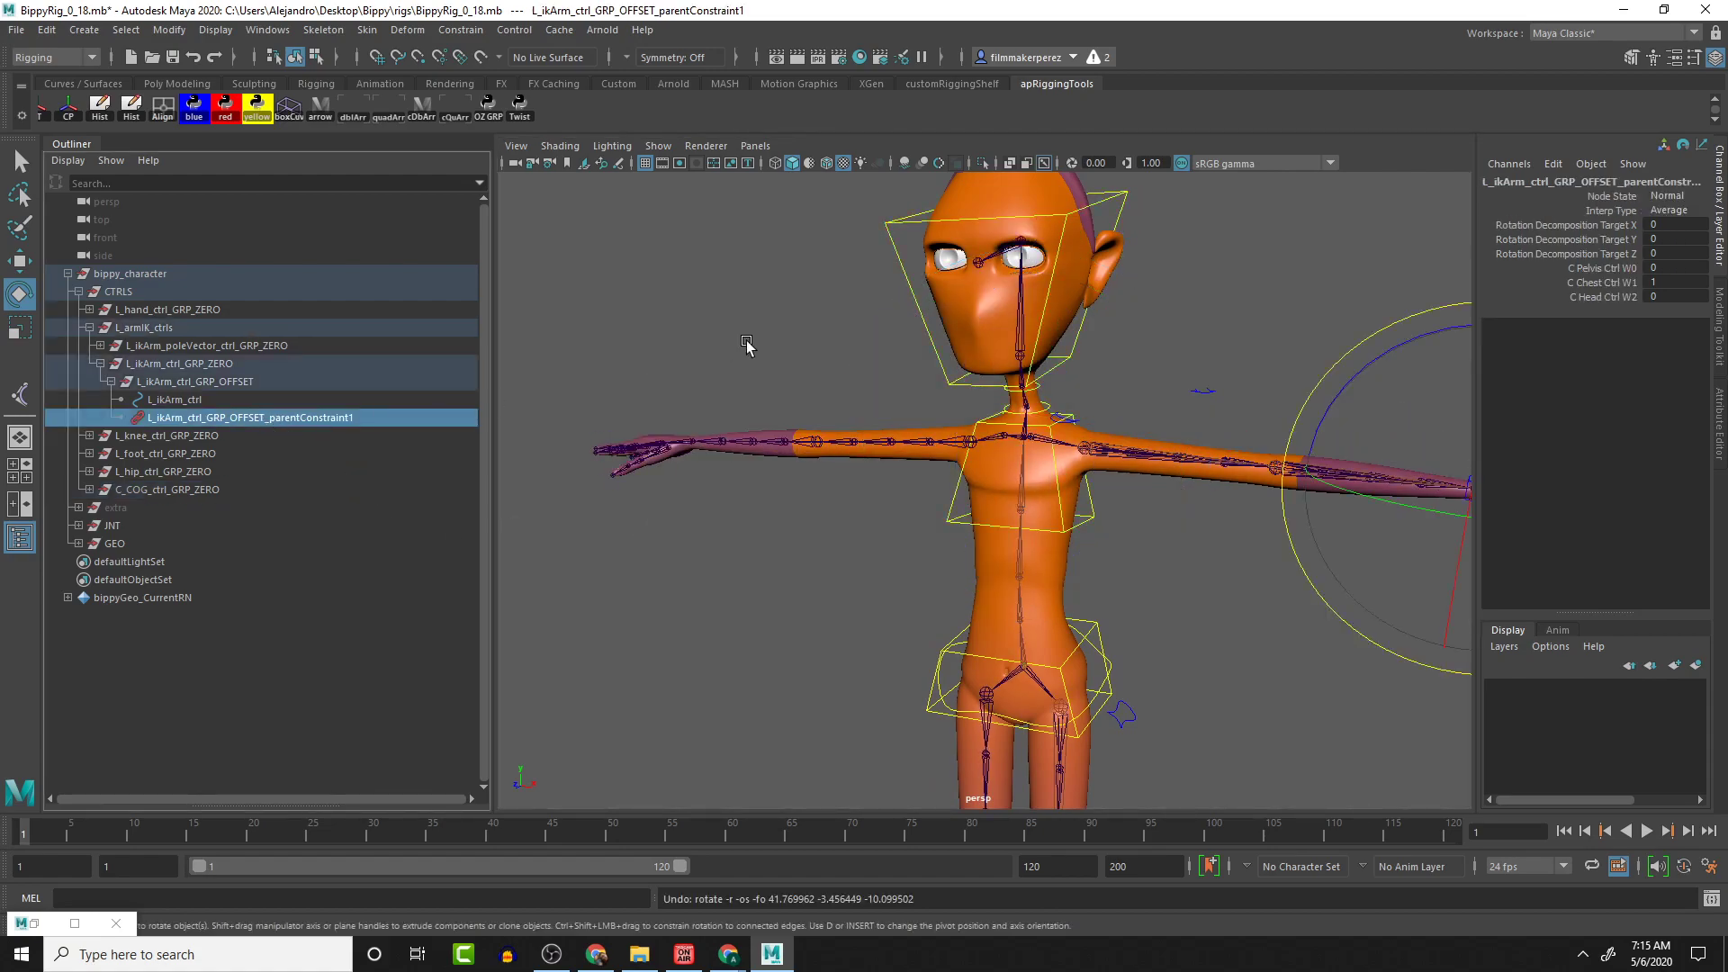
double_click(1681, 281)
type("0")
key("Tab")
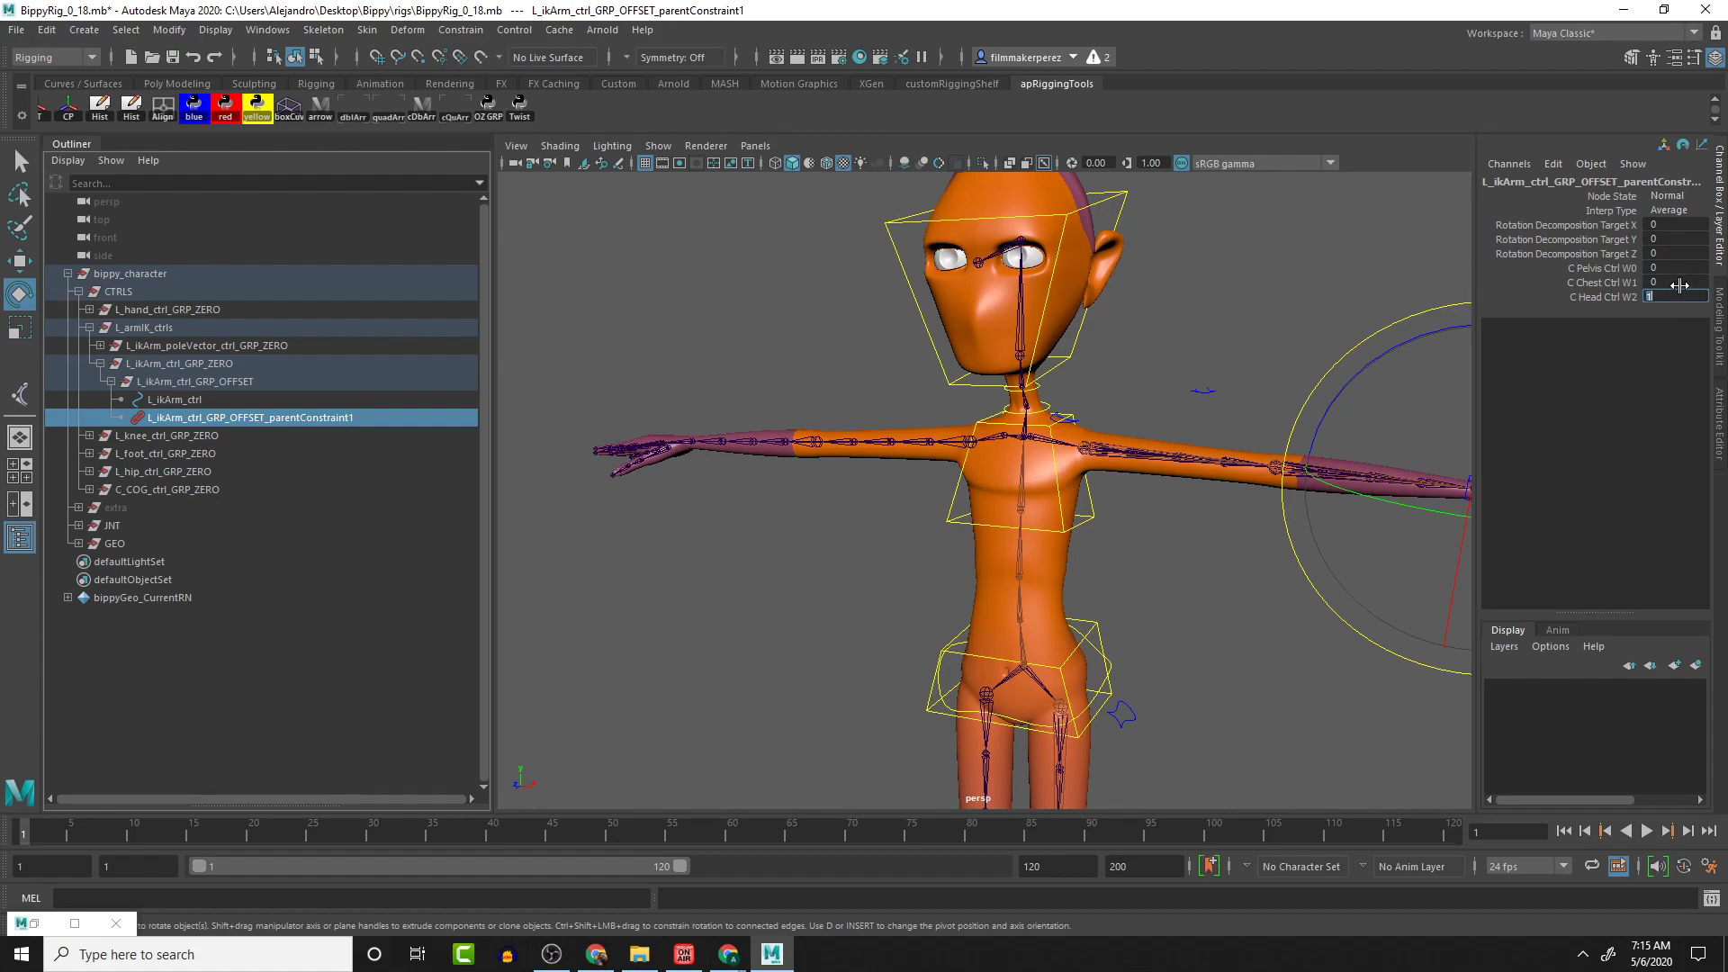
Test-move C_chest_ctrl with the arm constraint following the head, and undo the move
left_click(1071, 507)
key("f")
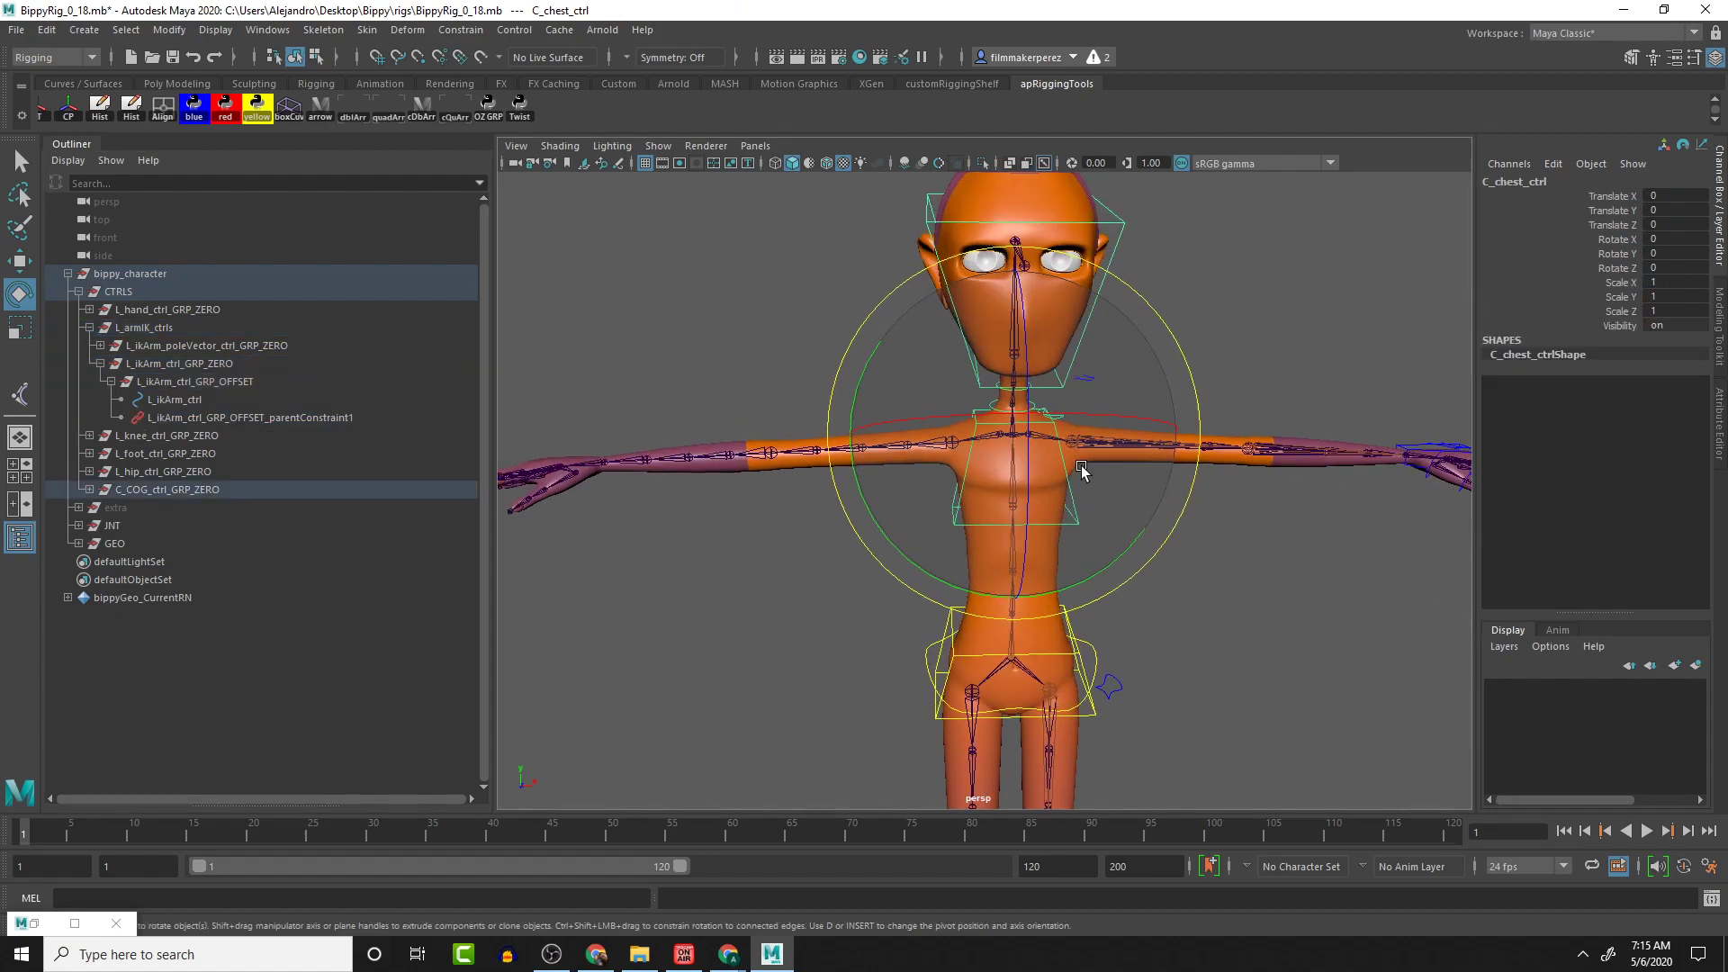
key("w")
left_click_drag(1012, 445, 996, 405)
key("ctrl+z")
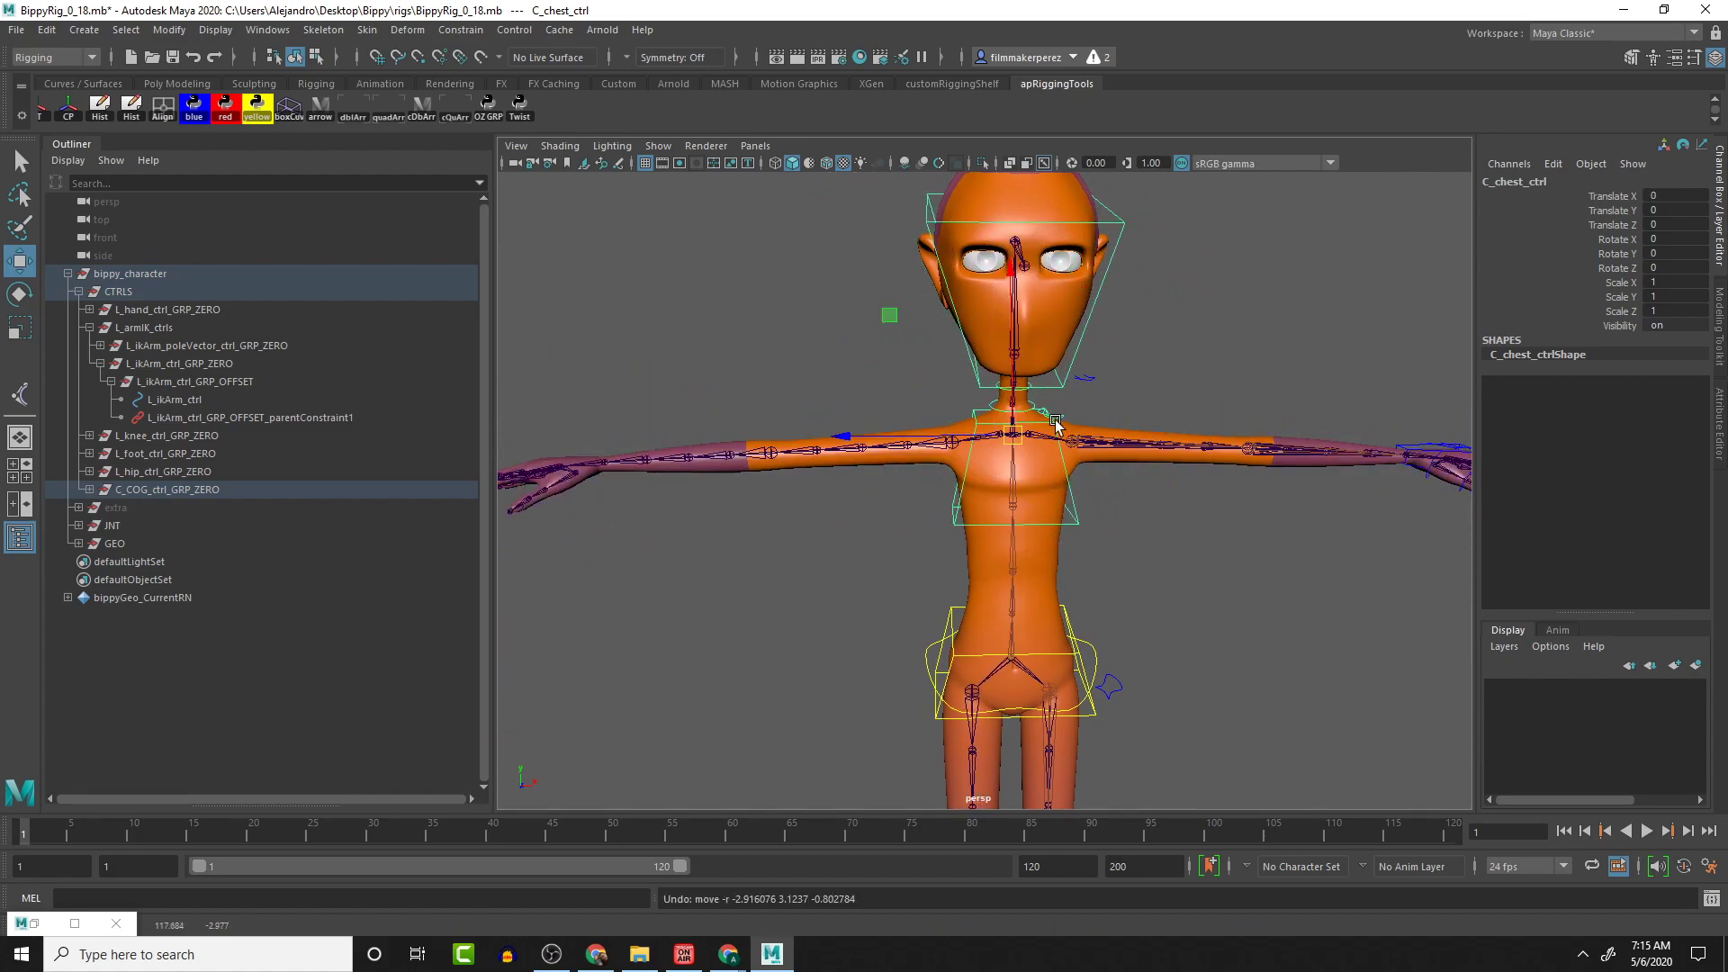
Test-rotate C_head_ctrl with the arm constraint following the head, and undo the rotation
left_click(1075, 365)
key("e")
left_click_drag(1017, 362, 1069, 380)
key("ctrl+z")
key("ctrl+z")
key("ctrl+z")
Test-move C_pelvis_ctrl with the arm constraint following the head, and undo the moves
left_click(1093, 675)
key("w")
left_click_drag(1035, 671, 938, 633)
key("ctrl+z")
key("ctrl+z")
key("ctrl+z")
key("ctrl+z")
key("ctrl+z")
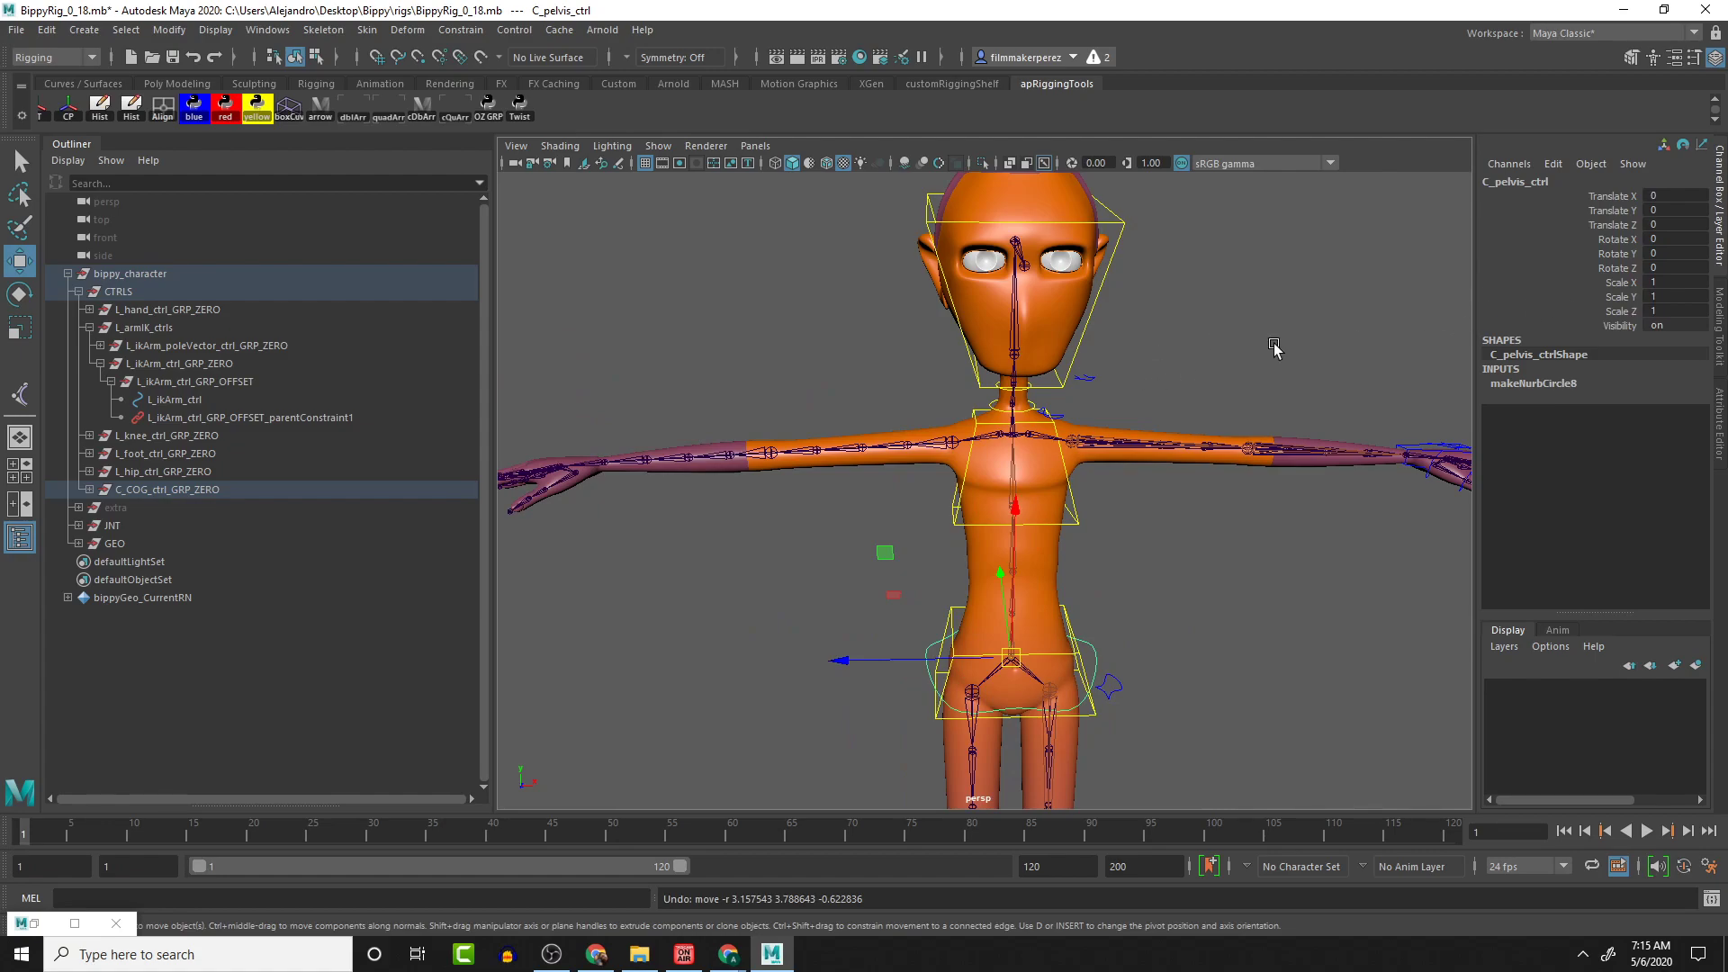
Set C Head Ctrl W2 to 0 on the IK arm parent constraint and clear the selection
left_click(359, 417)
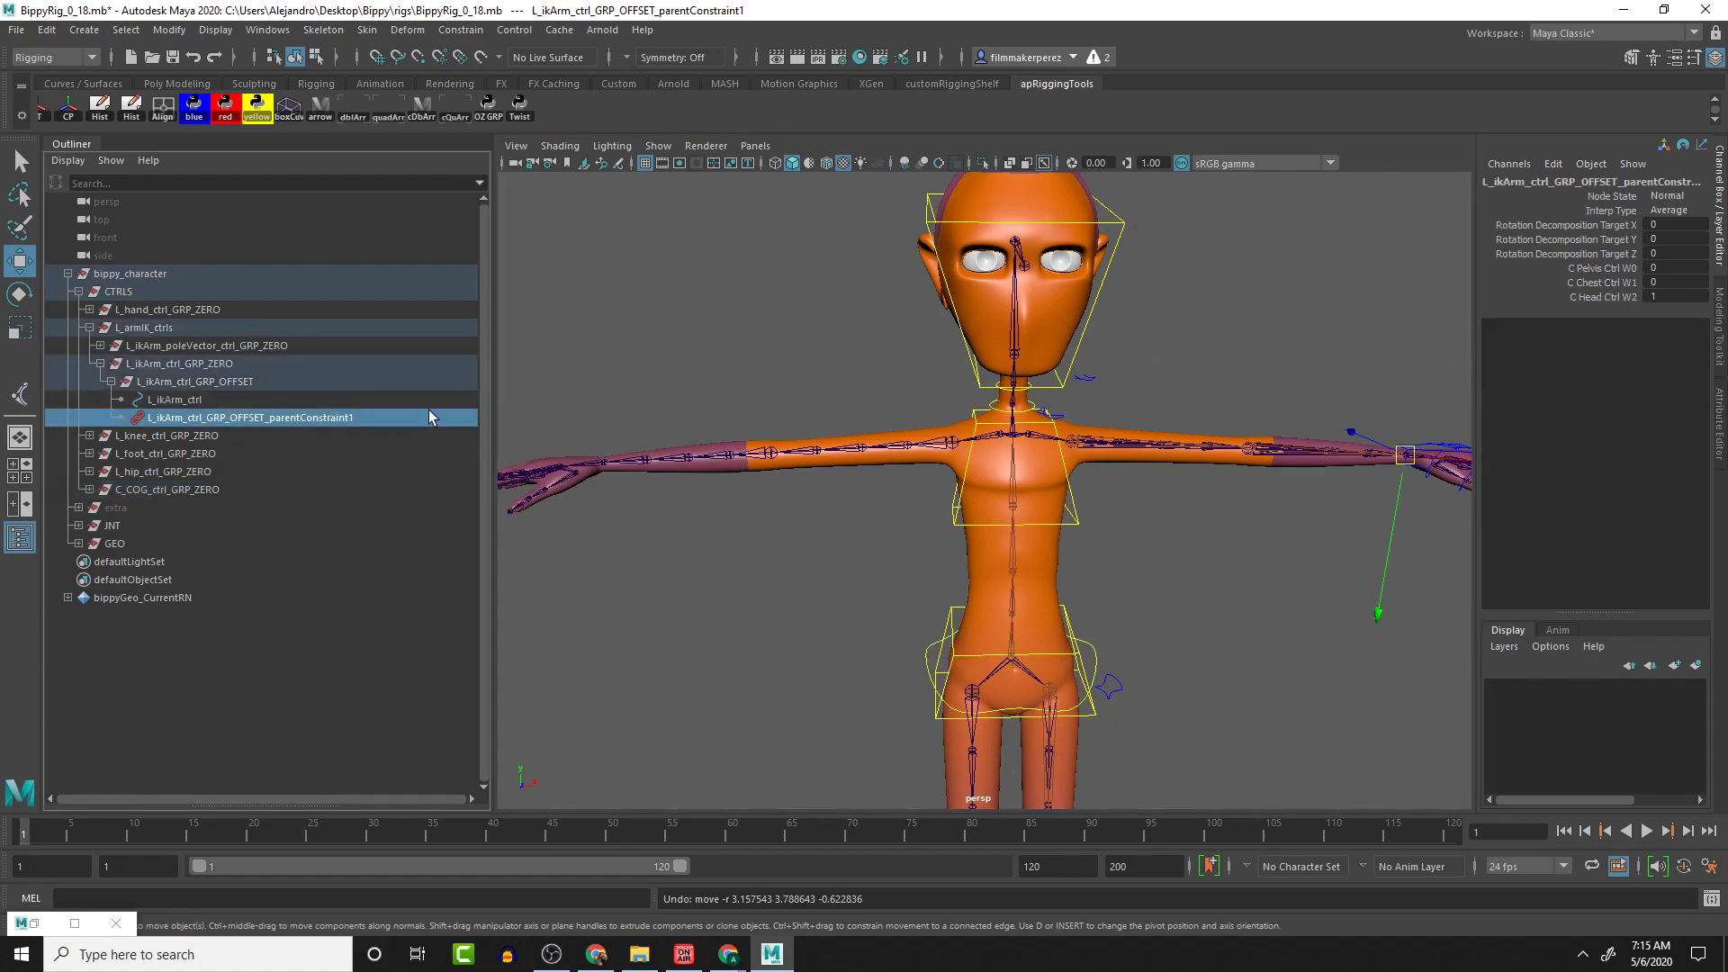
double_click(1678, 296)
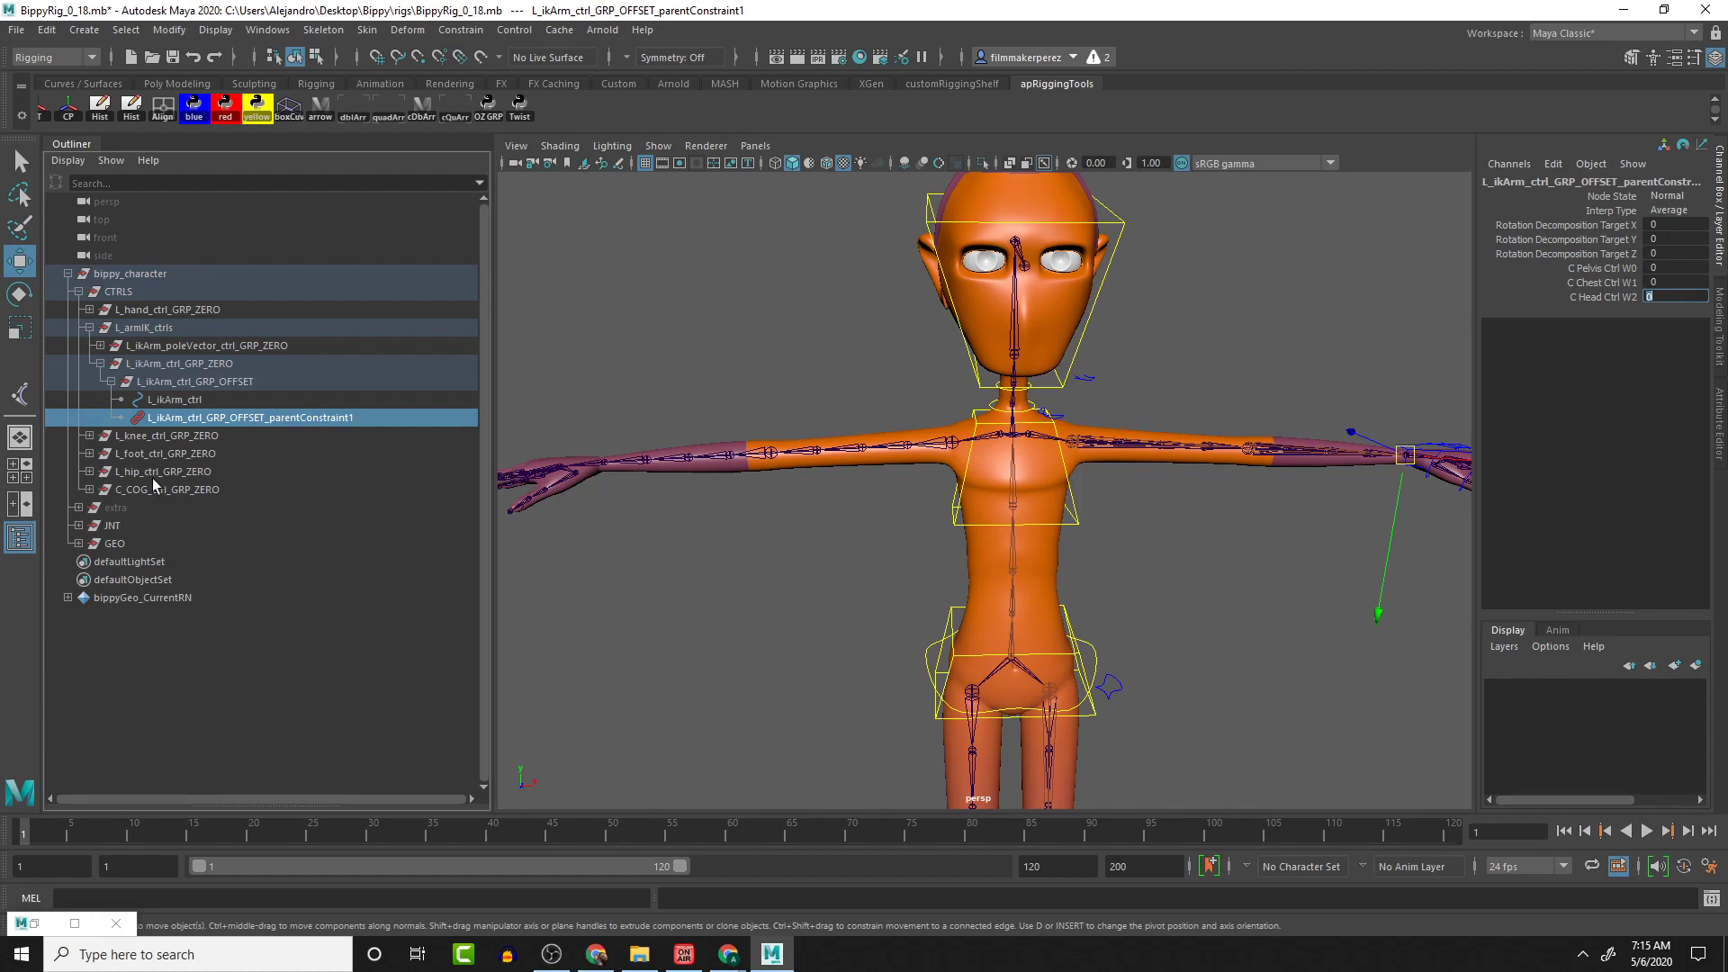
left_click(1384, 363)
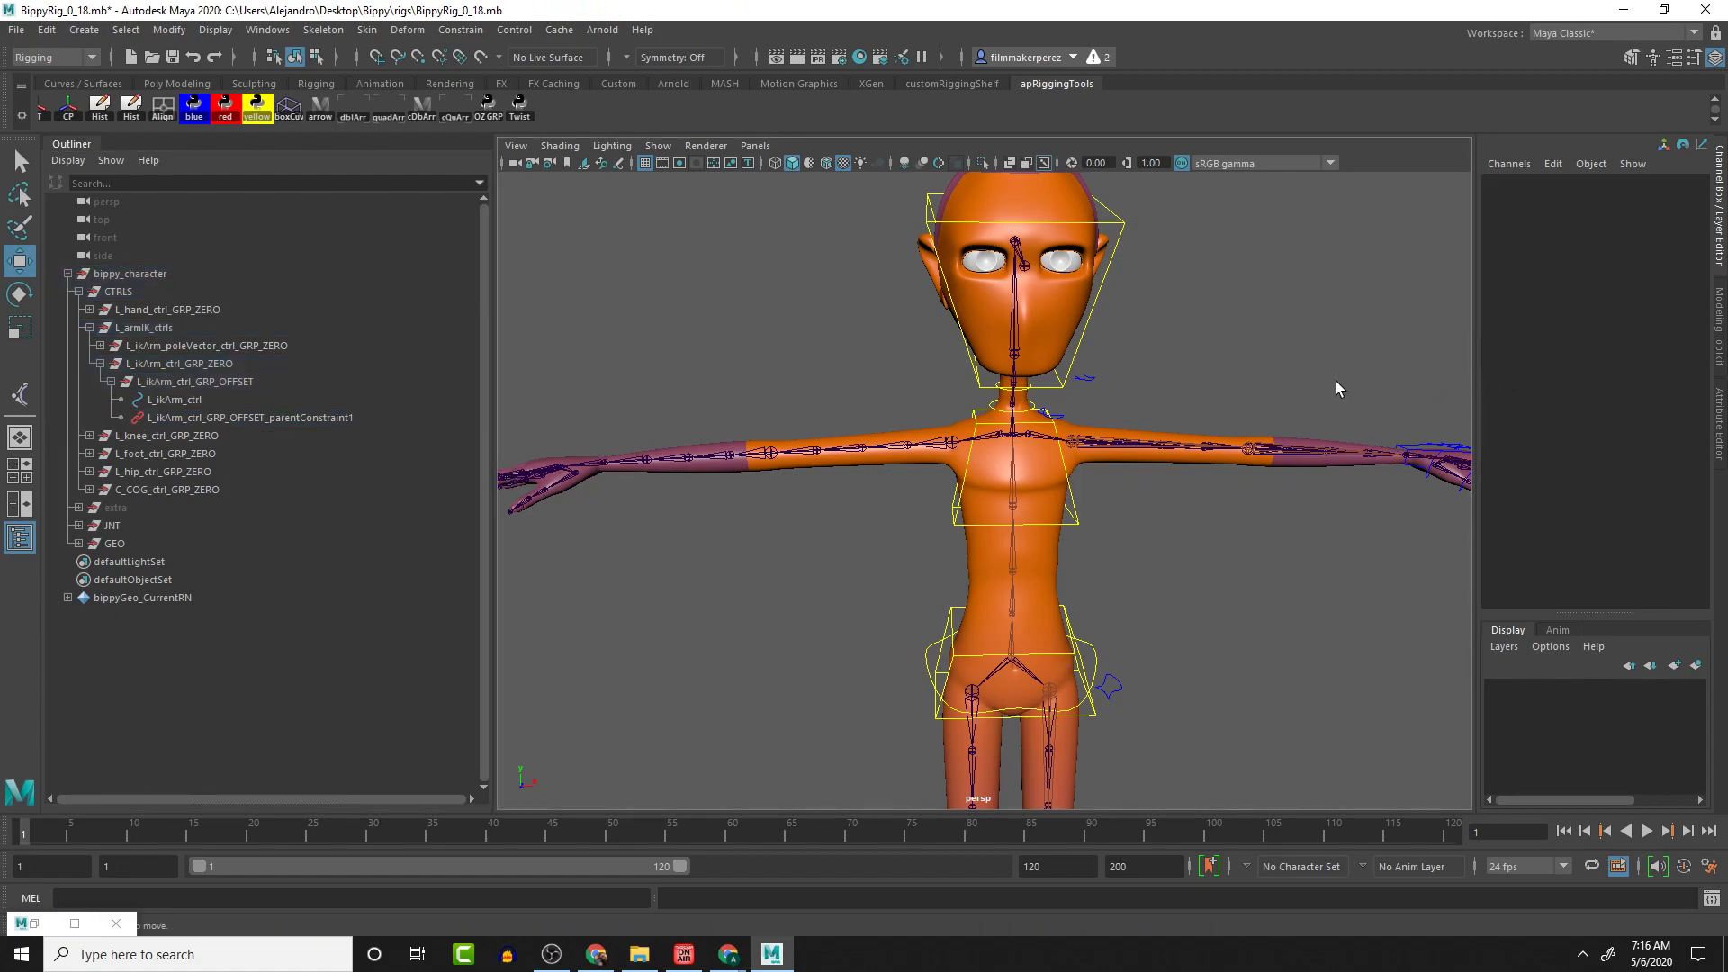
Start a new keyable enum attribute on L_ikArm_ctrl with the long name IK_Hand_Align
left_click(1415, 446)
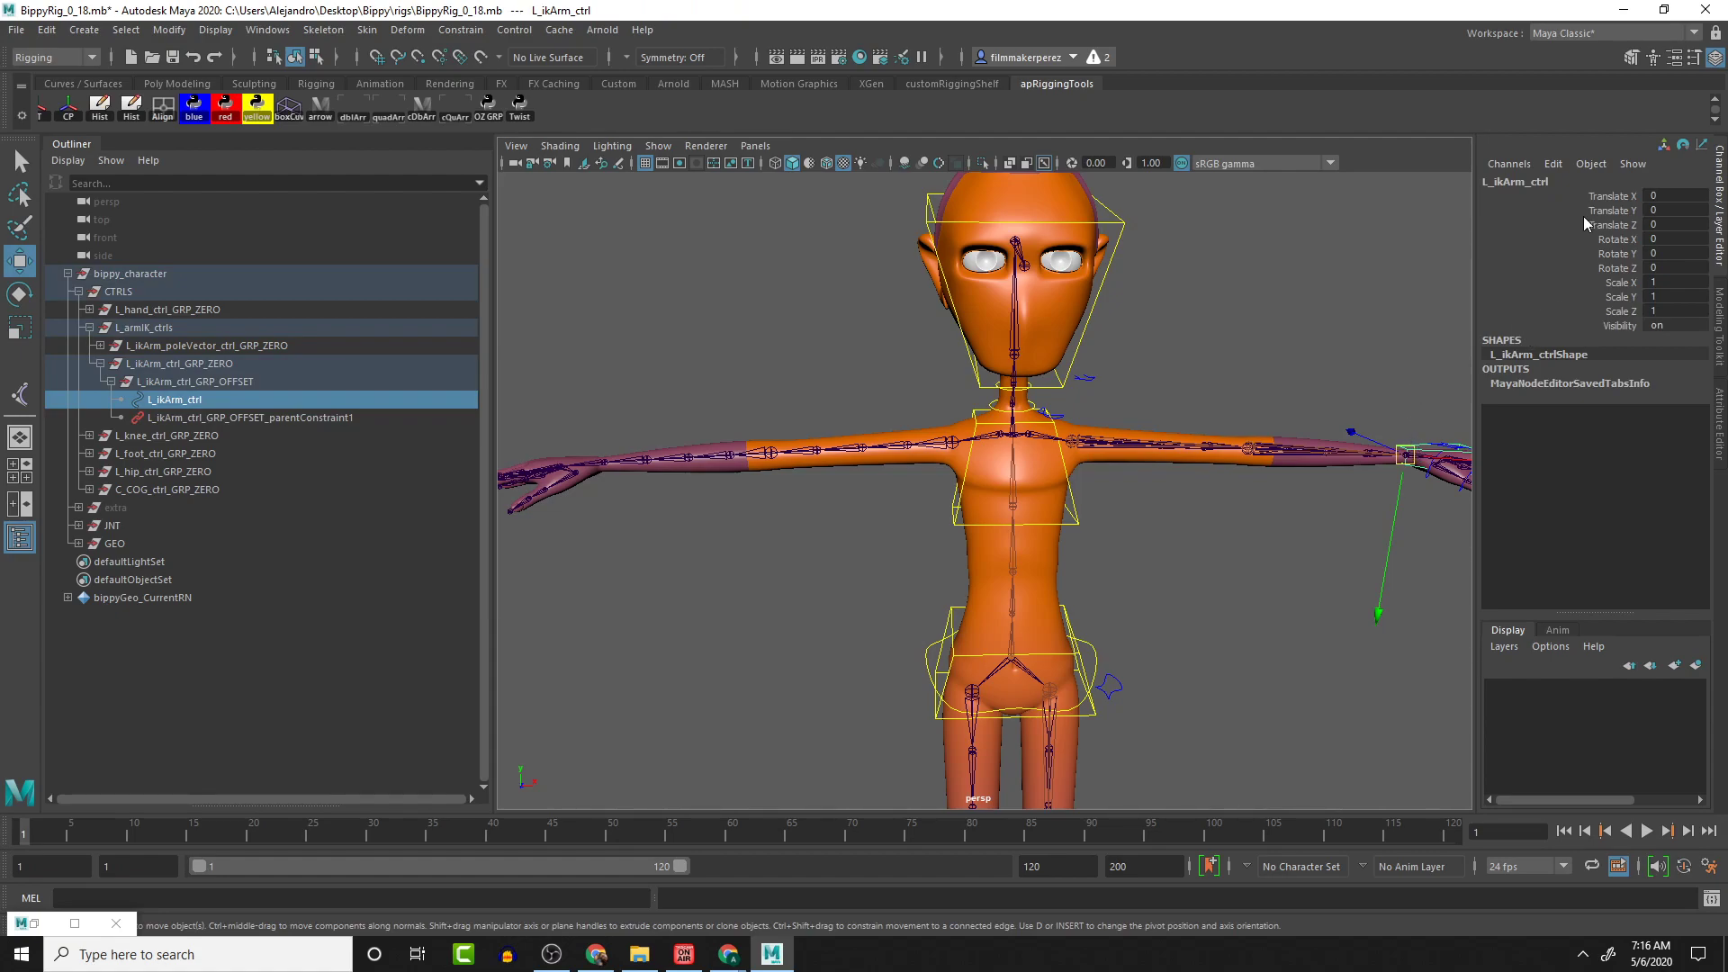
left_click(1553, 164)
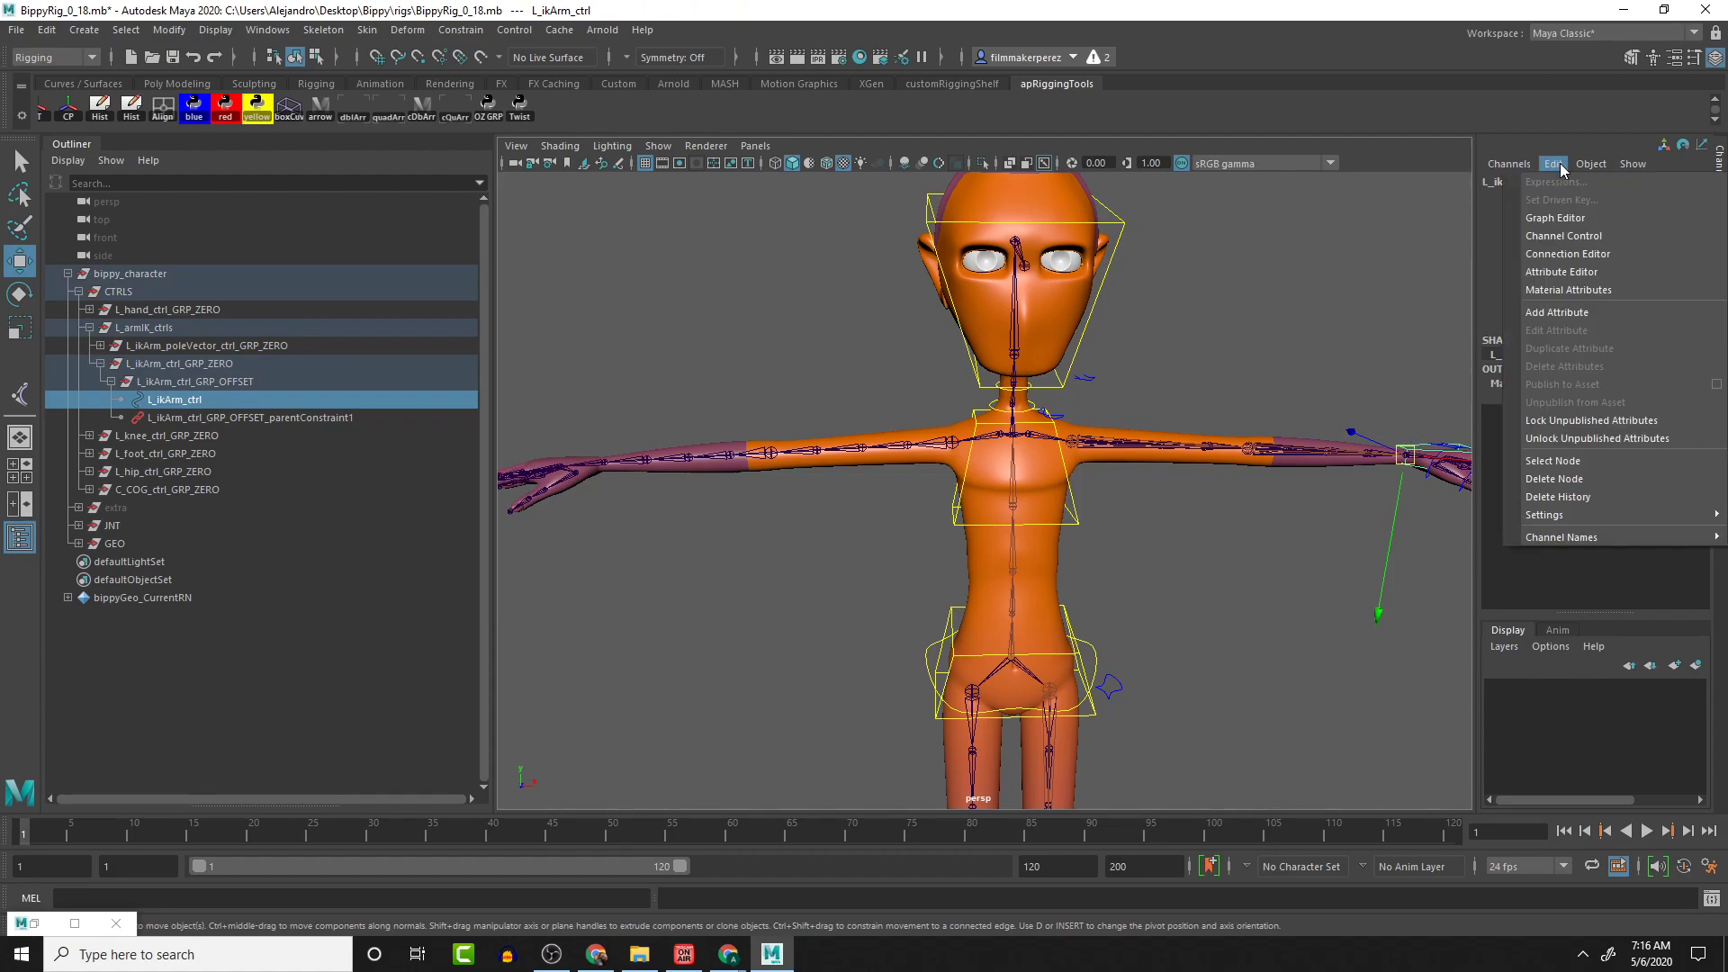
left_click(1553, 313)
left_click(1310, 303)
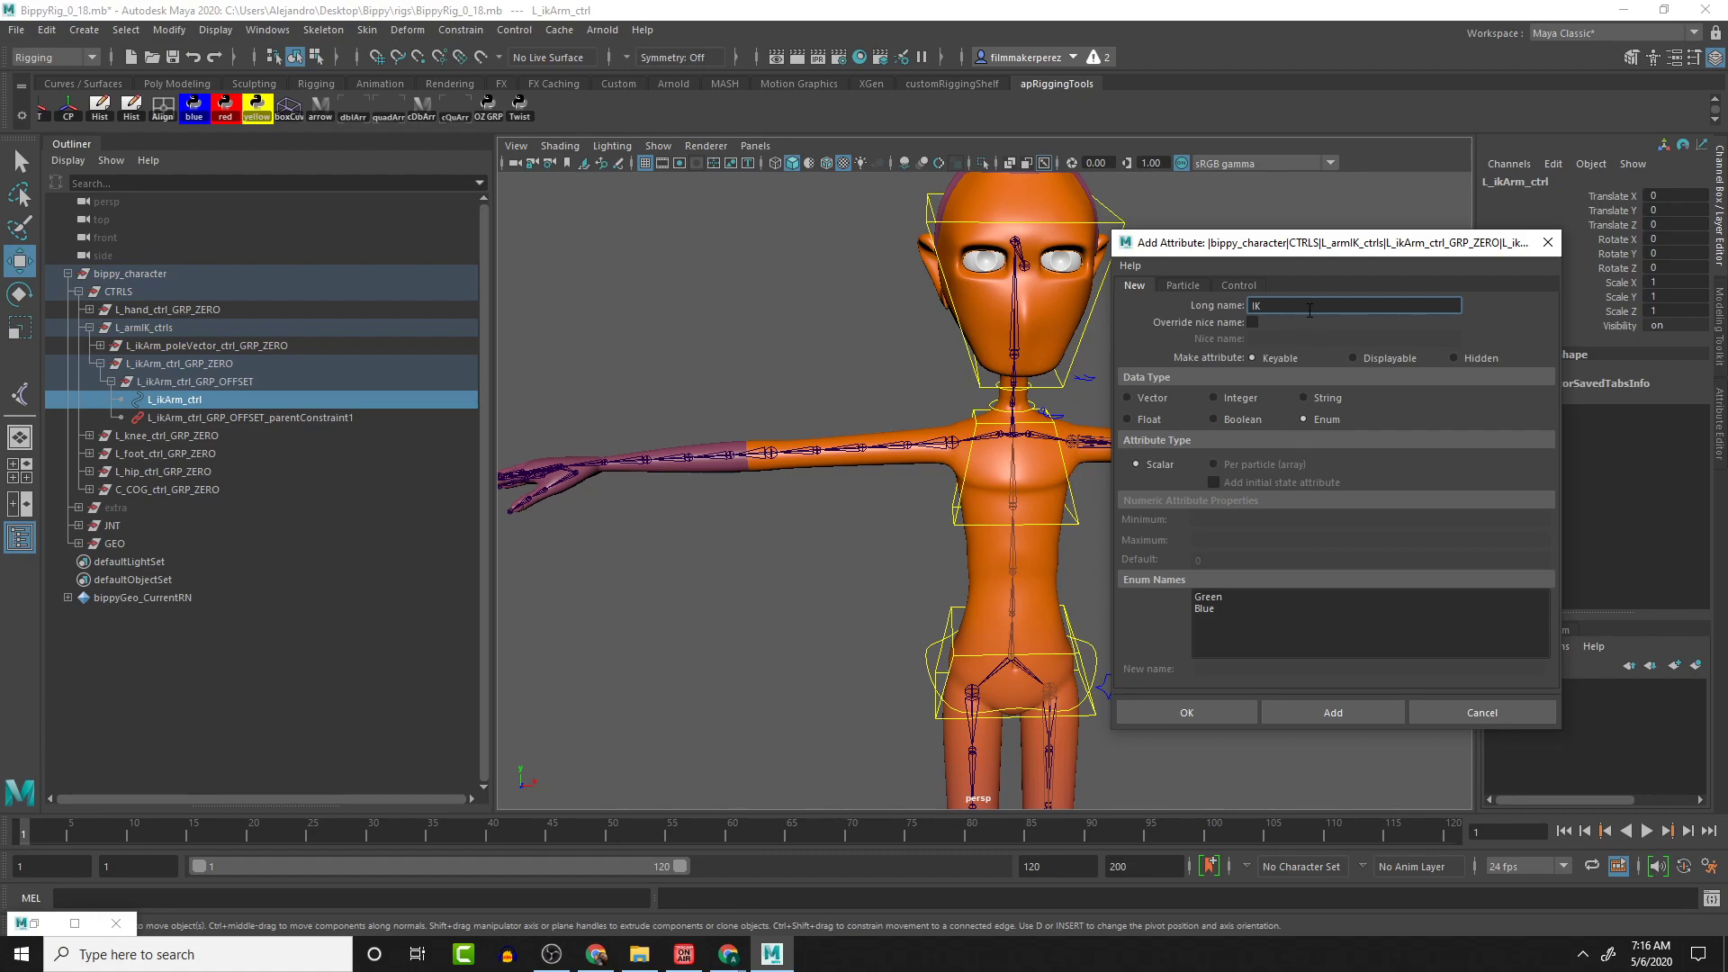
type("IKHand")
key("BackSpace")
key("BackSpace")
type("_Hand_Alig")
Rename the default enum names Green and Blue of the new attribute to pelvis and chest
left_click(1225, 600)
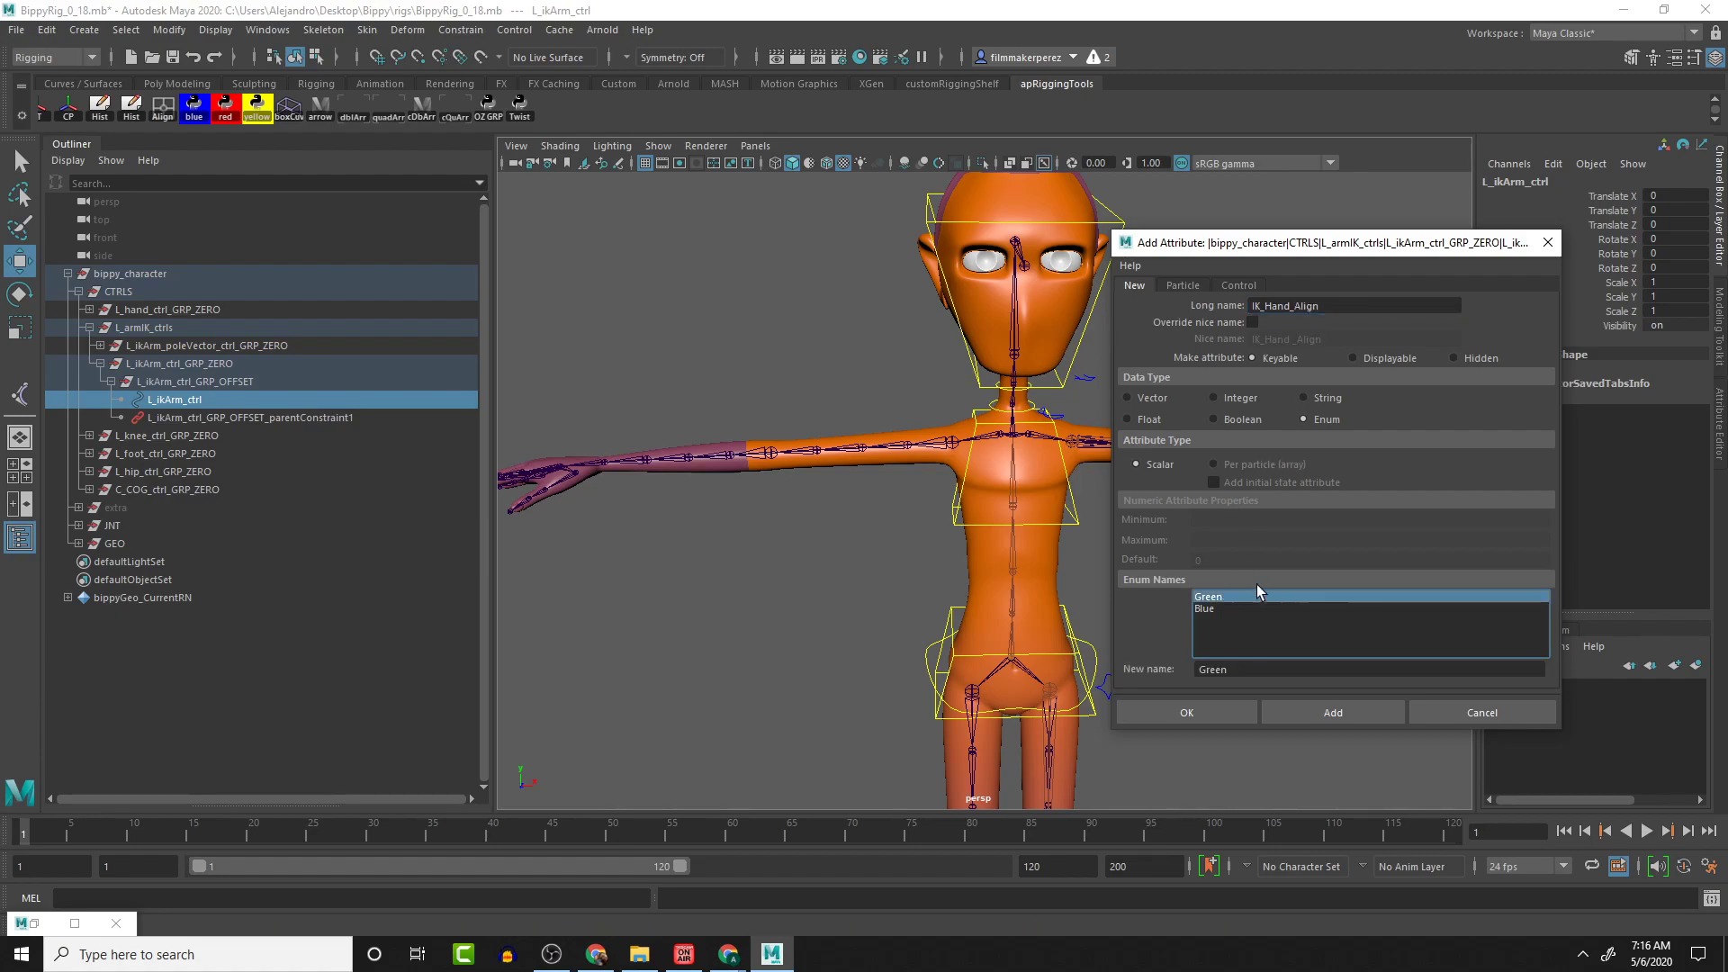
double_click(1206, 670)
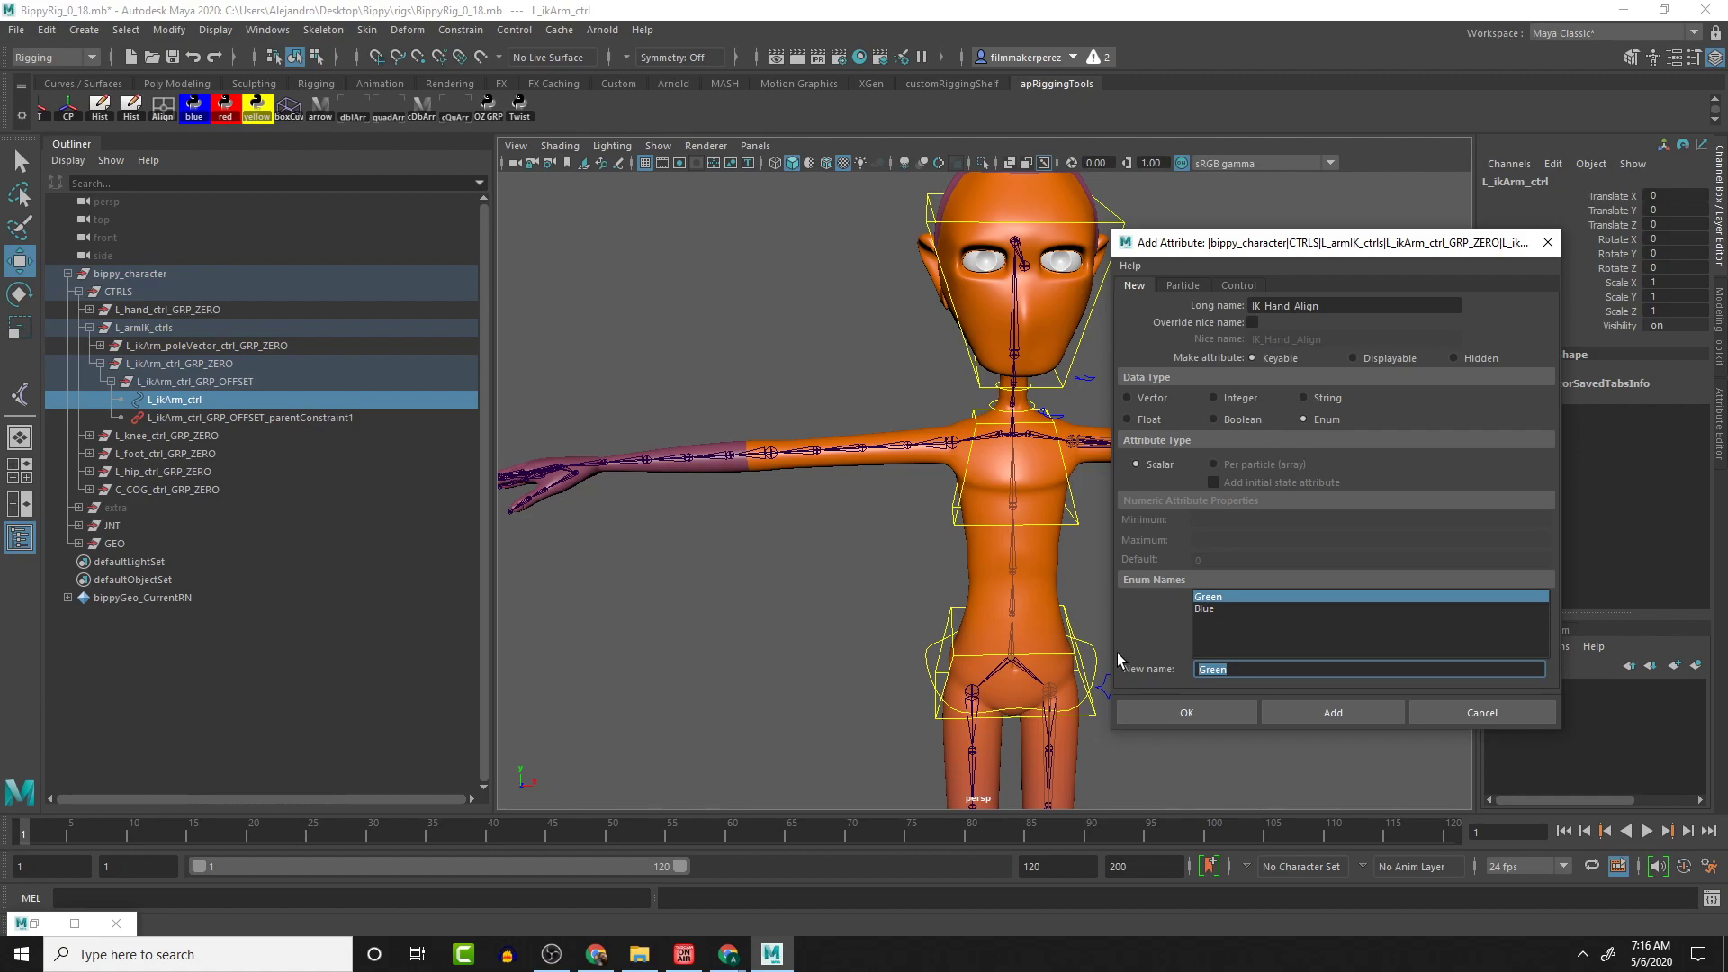
type("pelvis")
left_click(1247, 607)
left_click_drag(1246, 668, 1166, 669)
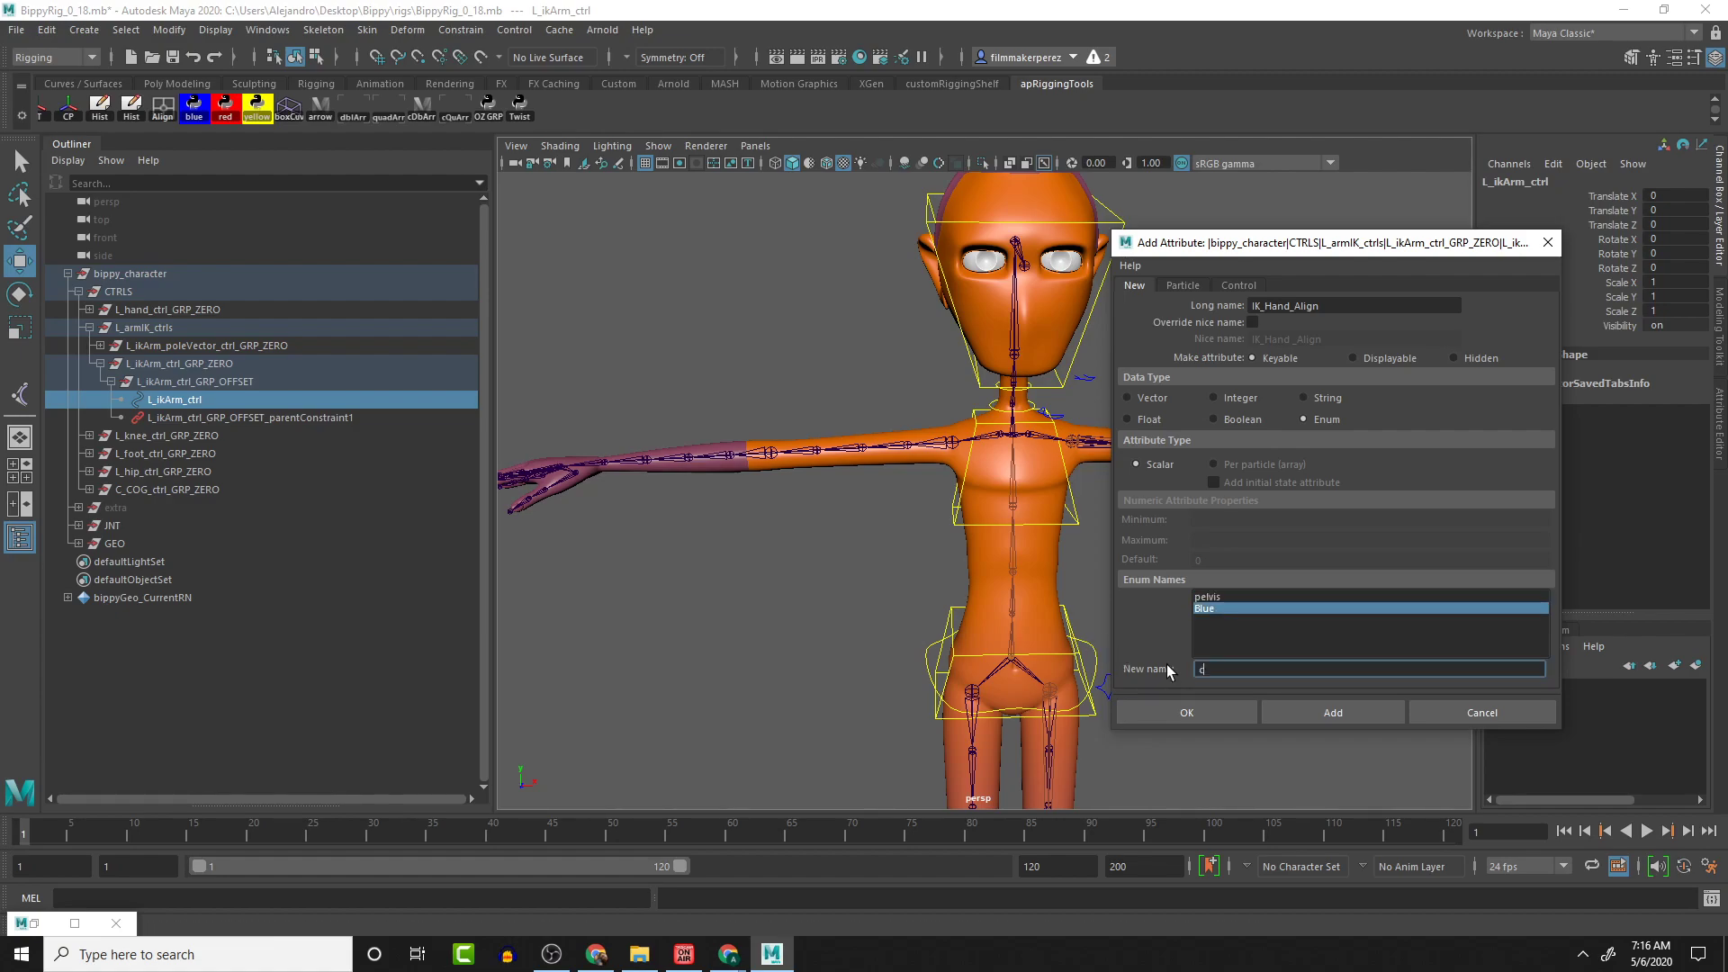
type("chest")
key("Return")
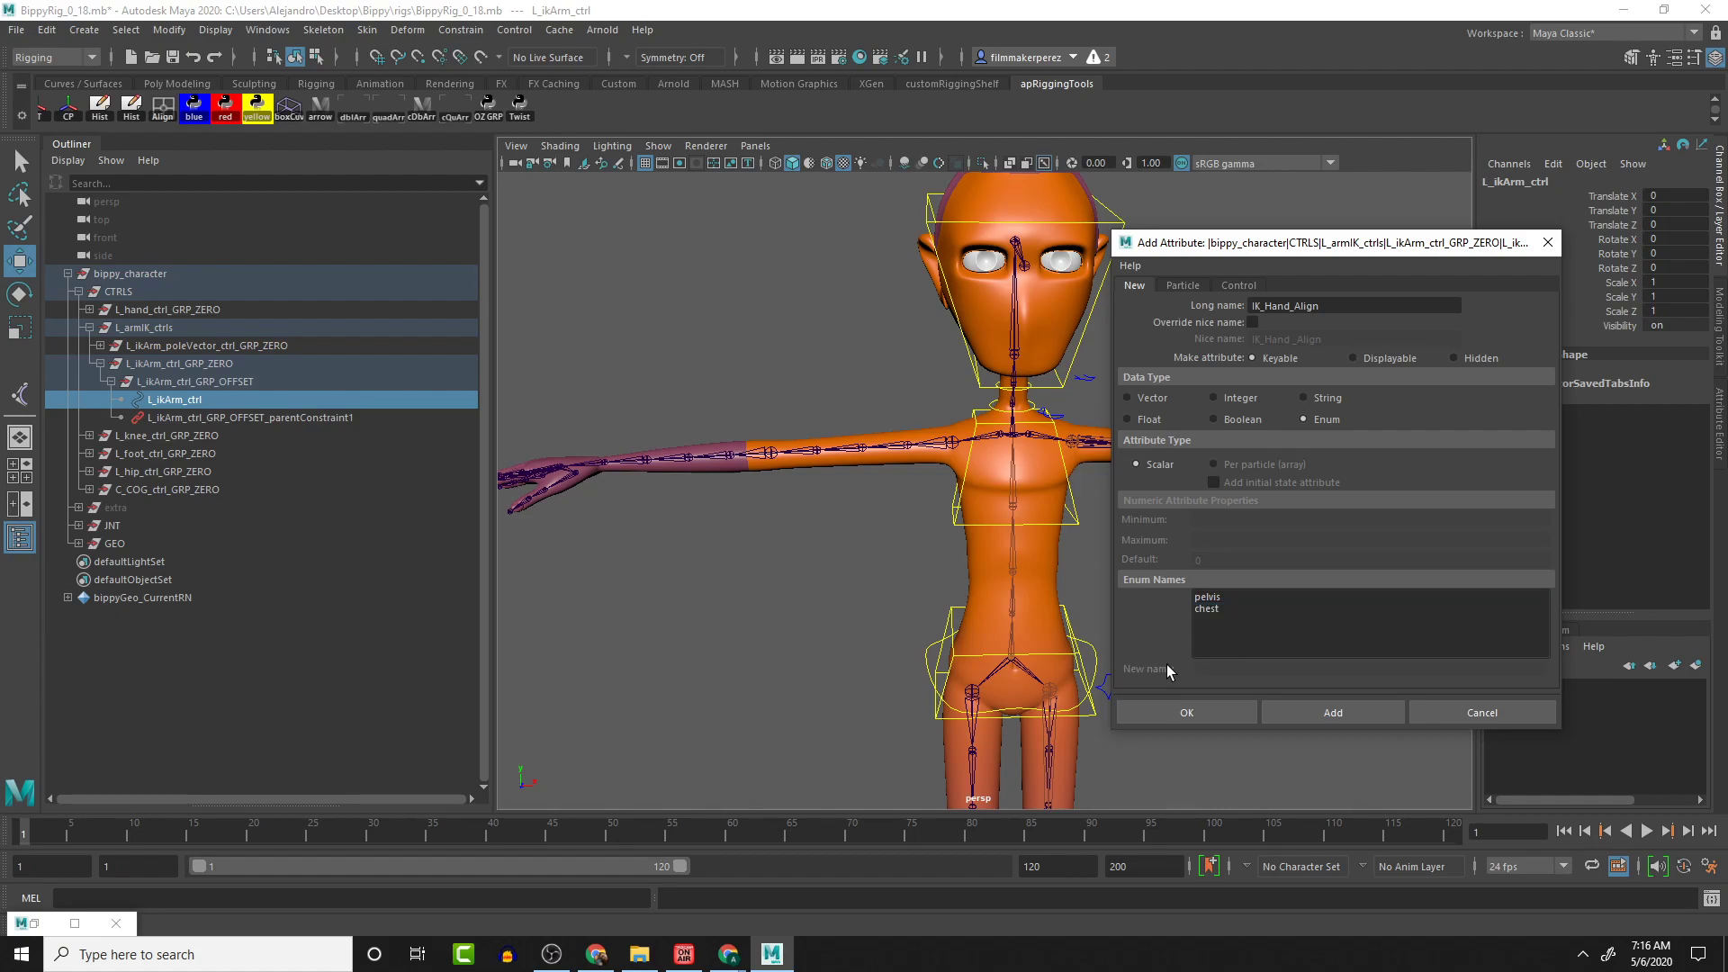
Add head and world as the third and fourth enum names of the IK_Hand_Align attribute
left_click(1202, 621)
left_click(1226, 670)
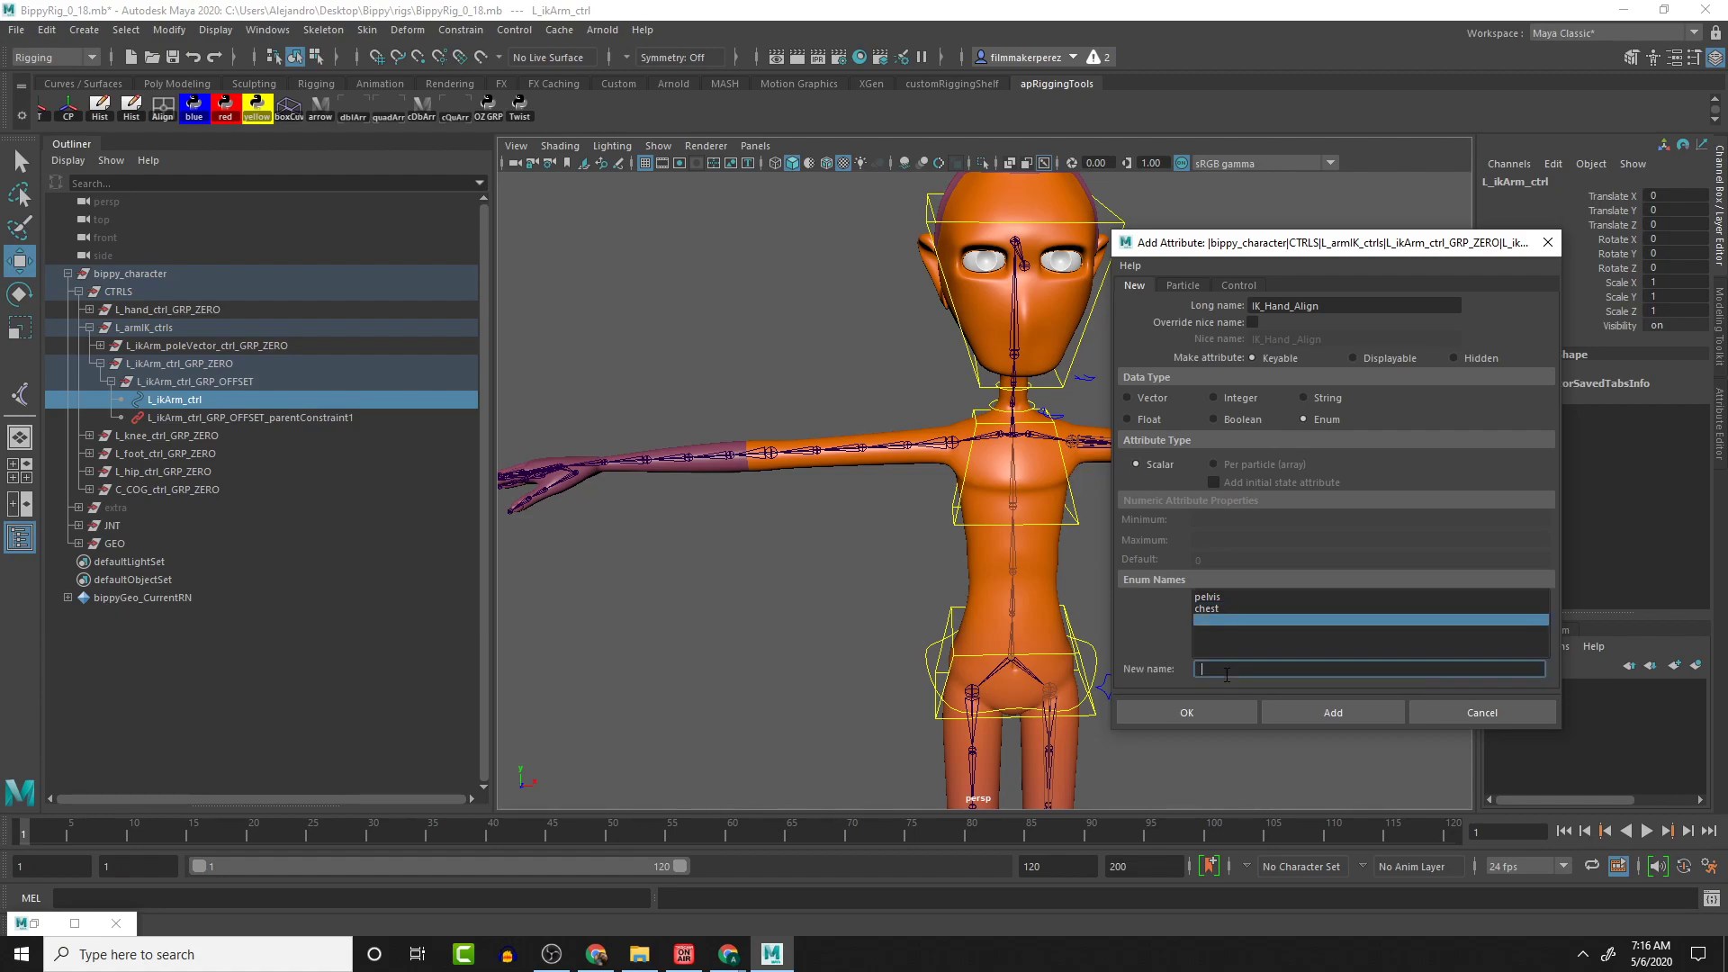
type("head")
key("Return")
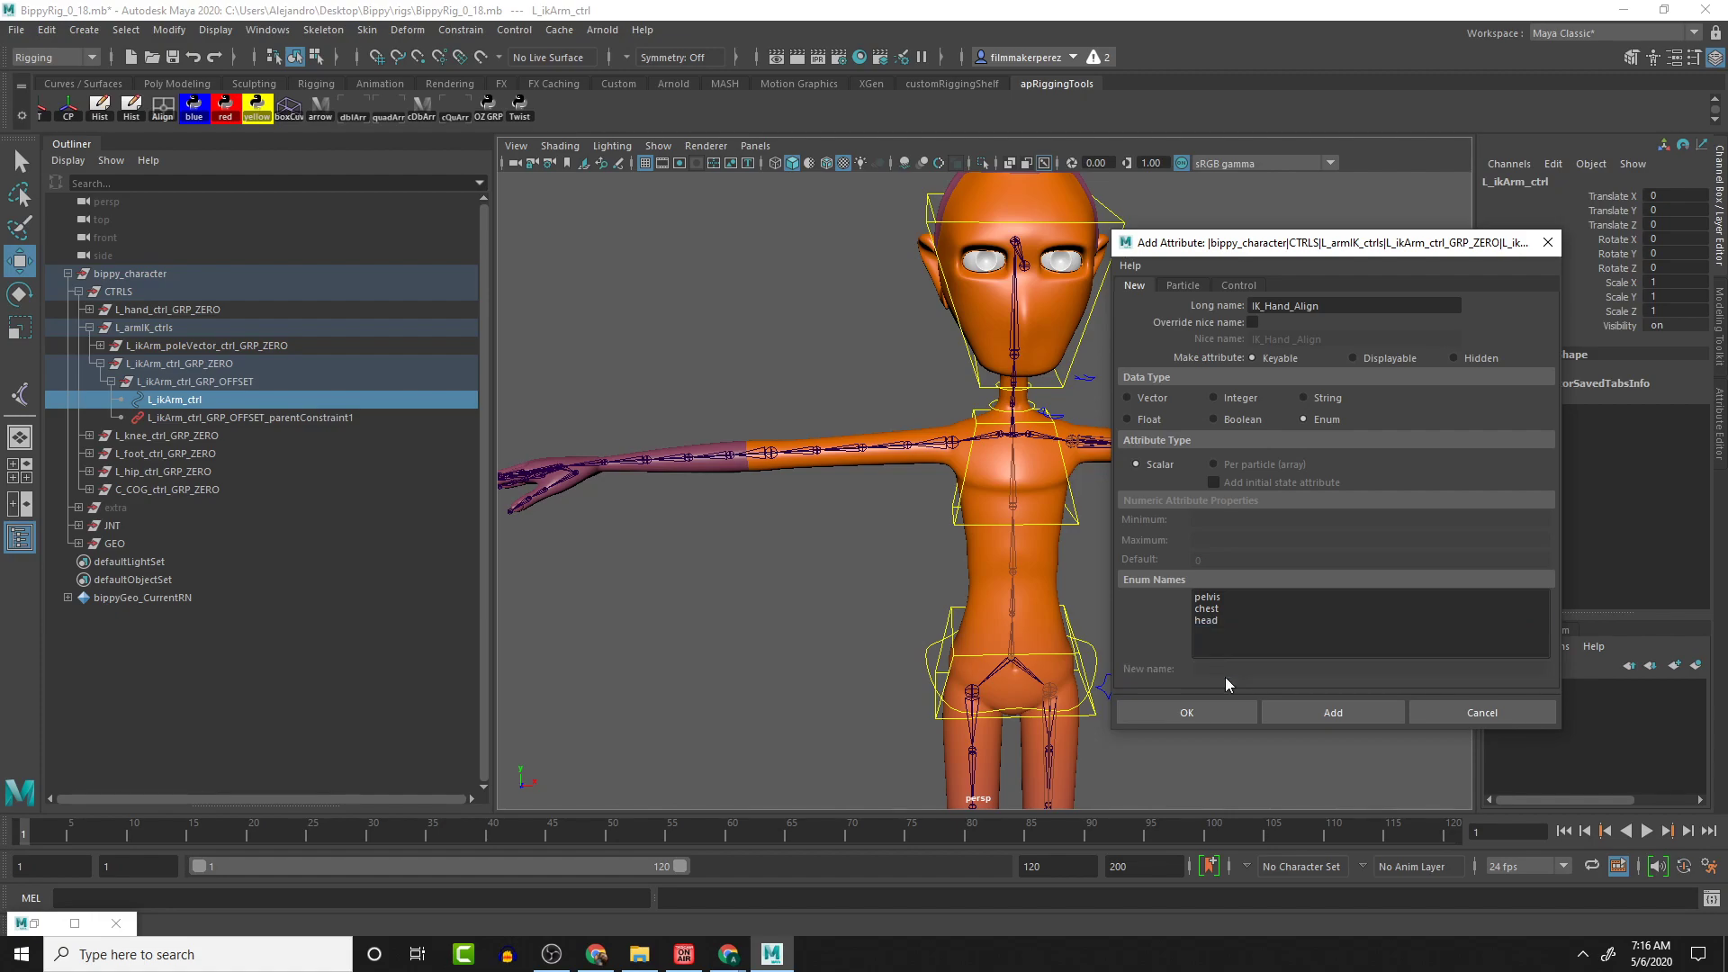
left_click(1216, 630)
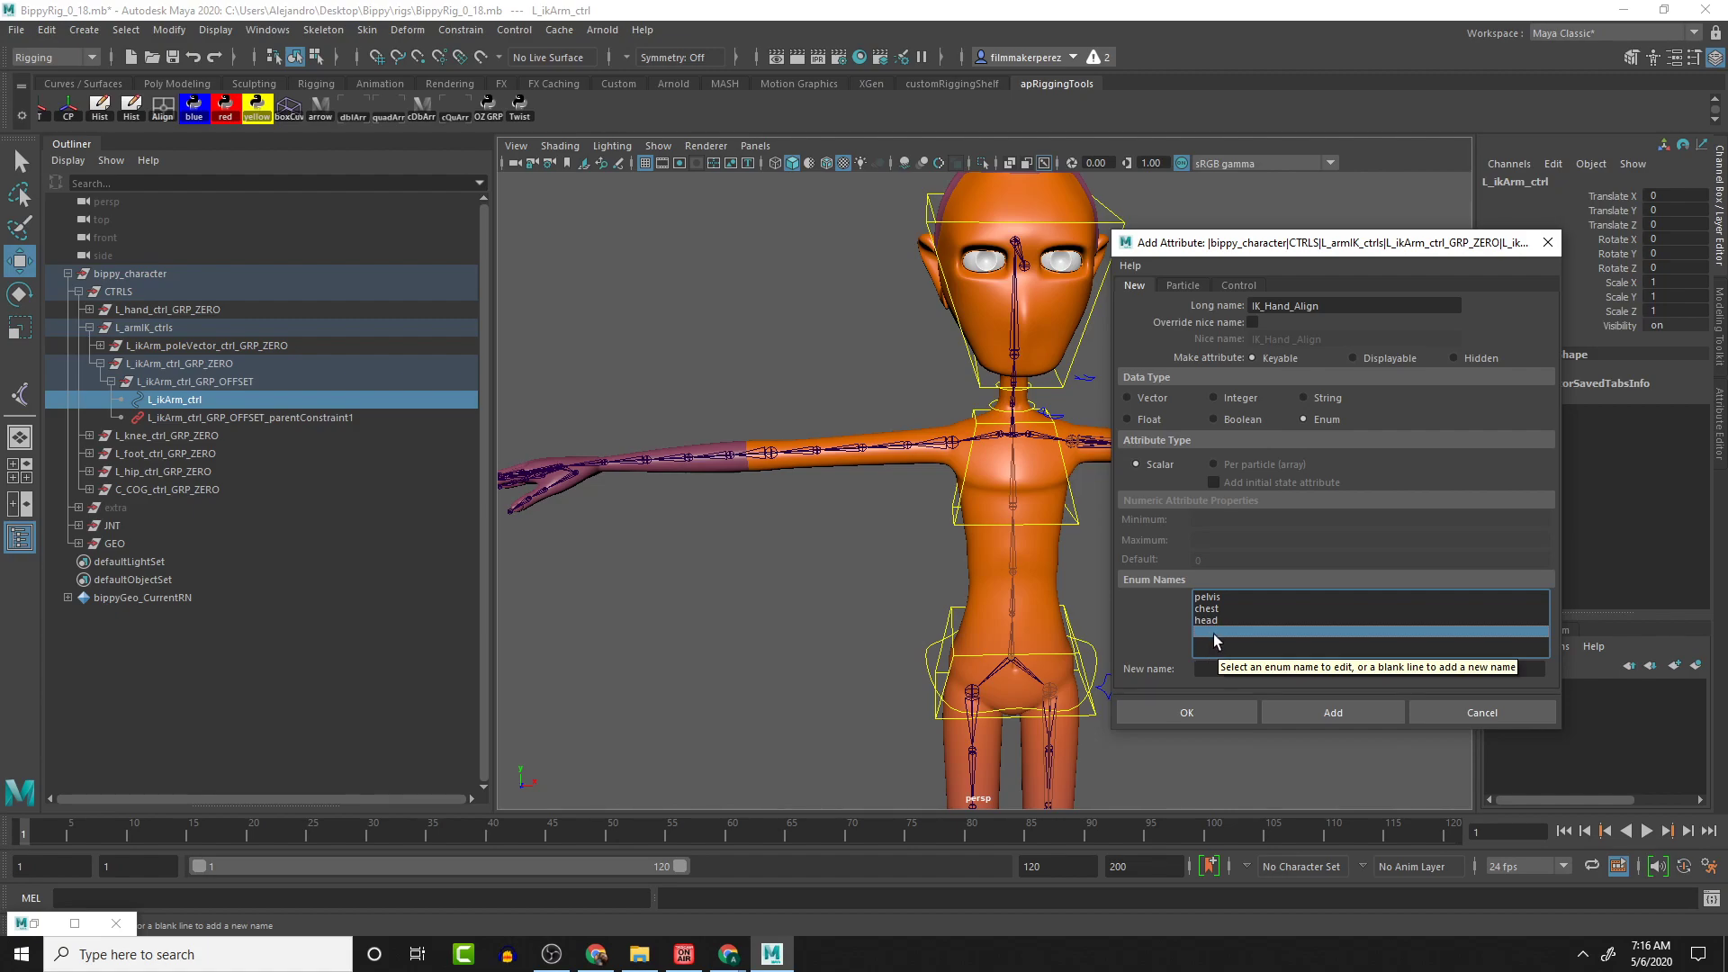
left_click(1206, 670)
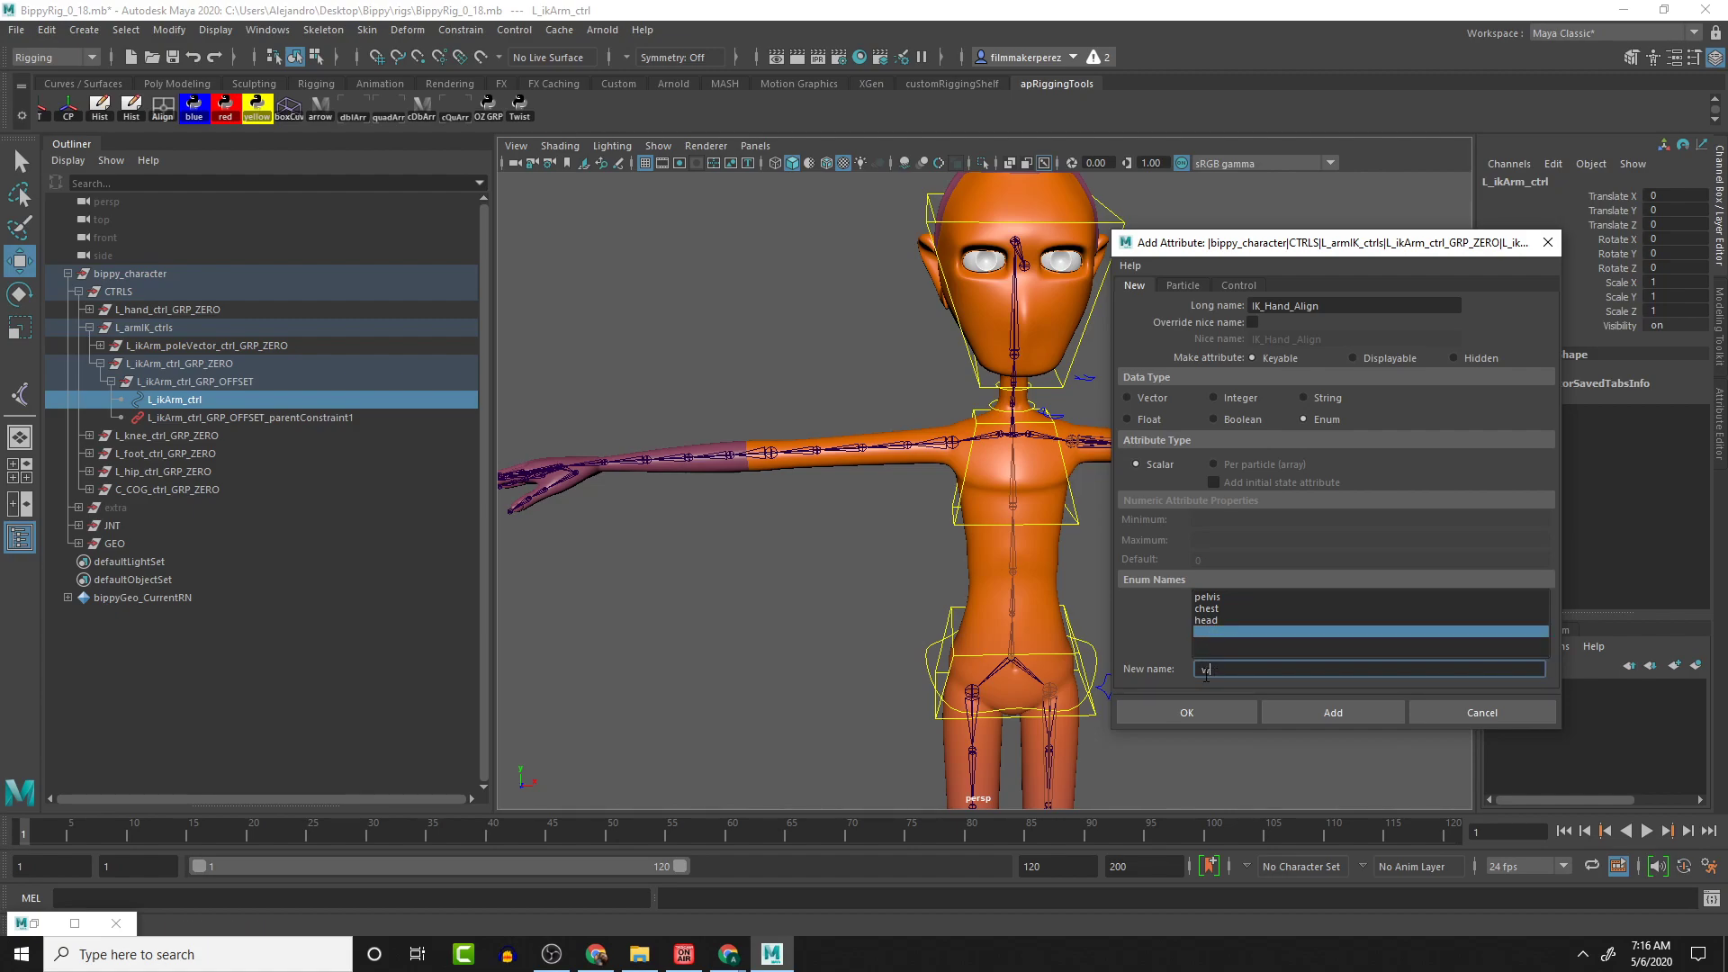
type("world")
key("Return")
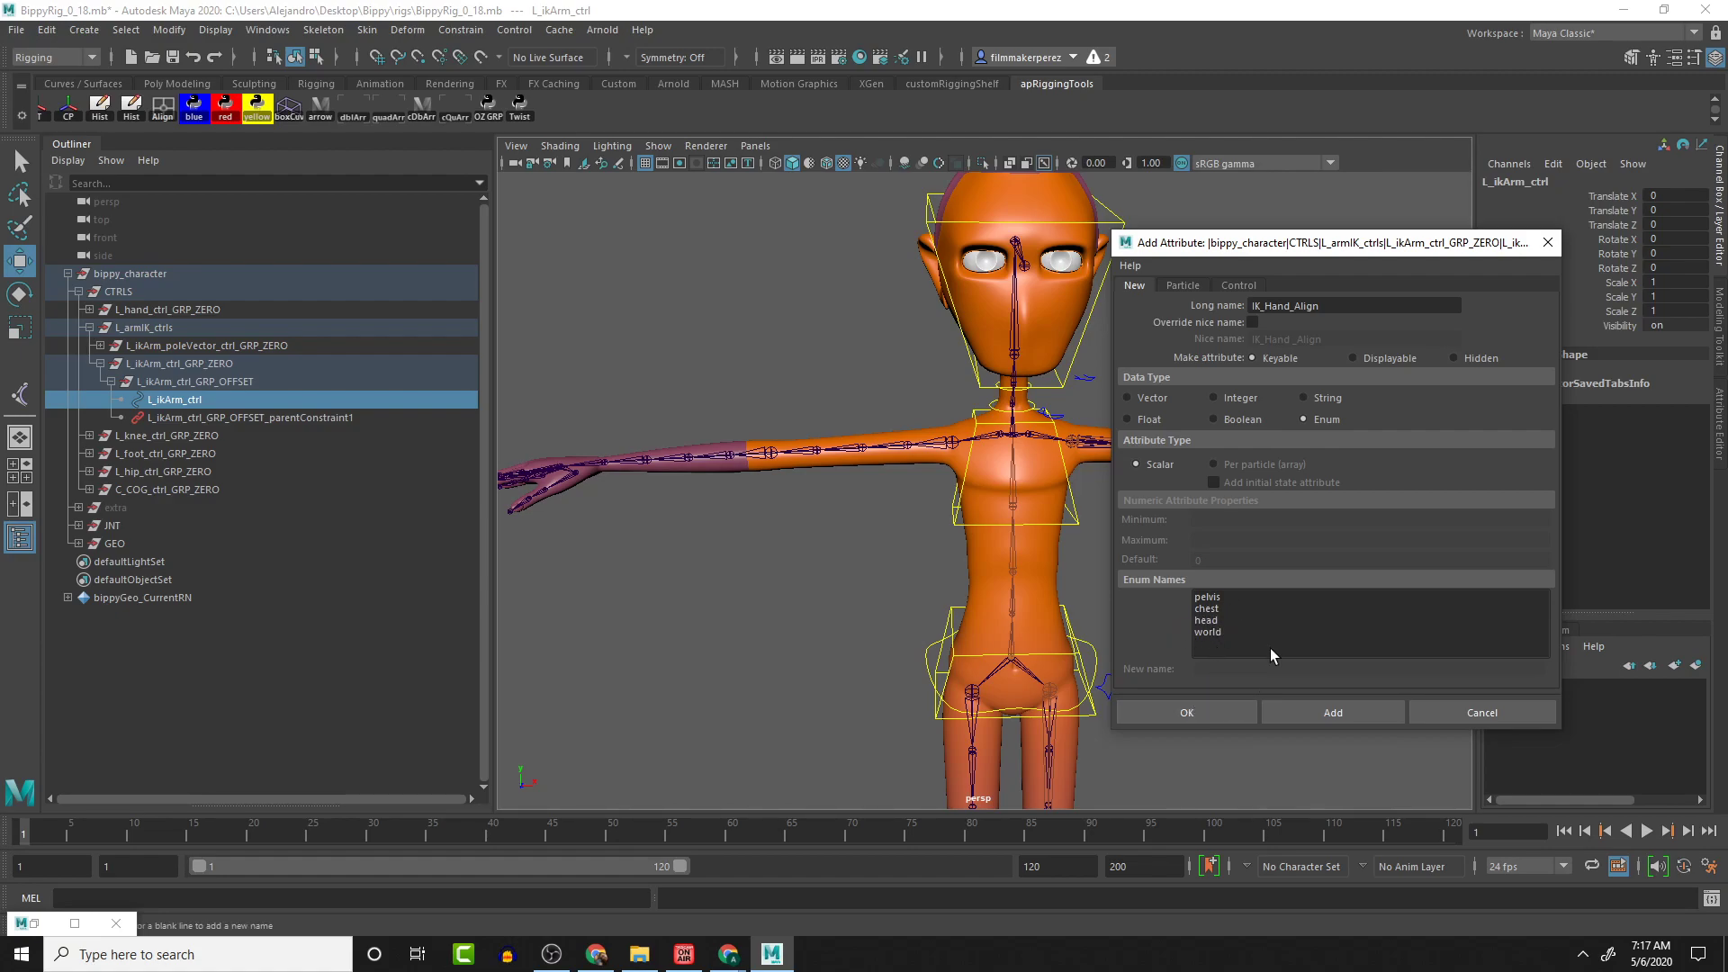
Create the IK_Hand_Align attribute on L_ikArm_ctrl and set its value to world
left_click(1235, 709)
left_click(1665, 339)
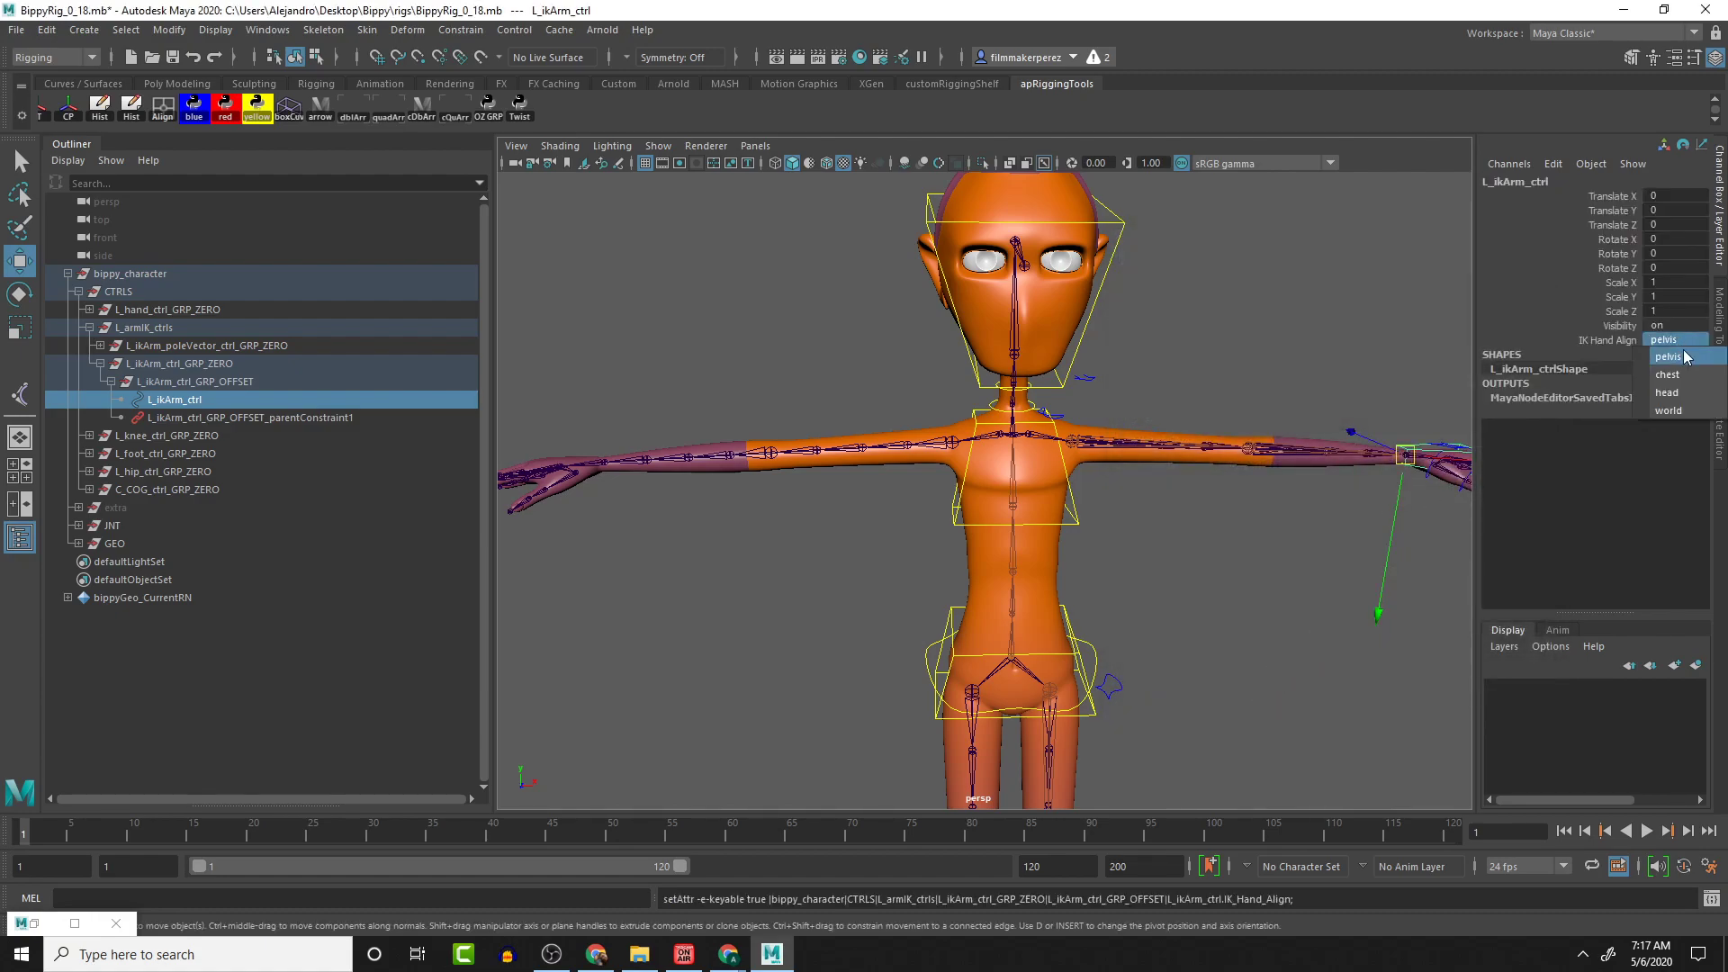
left_click(1676, 410)
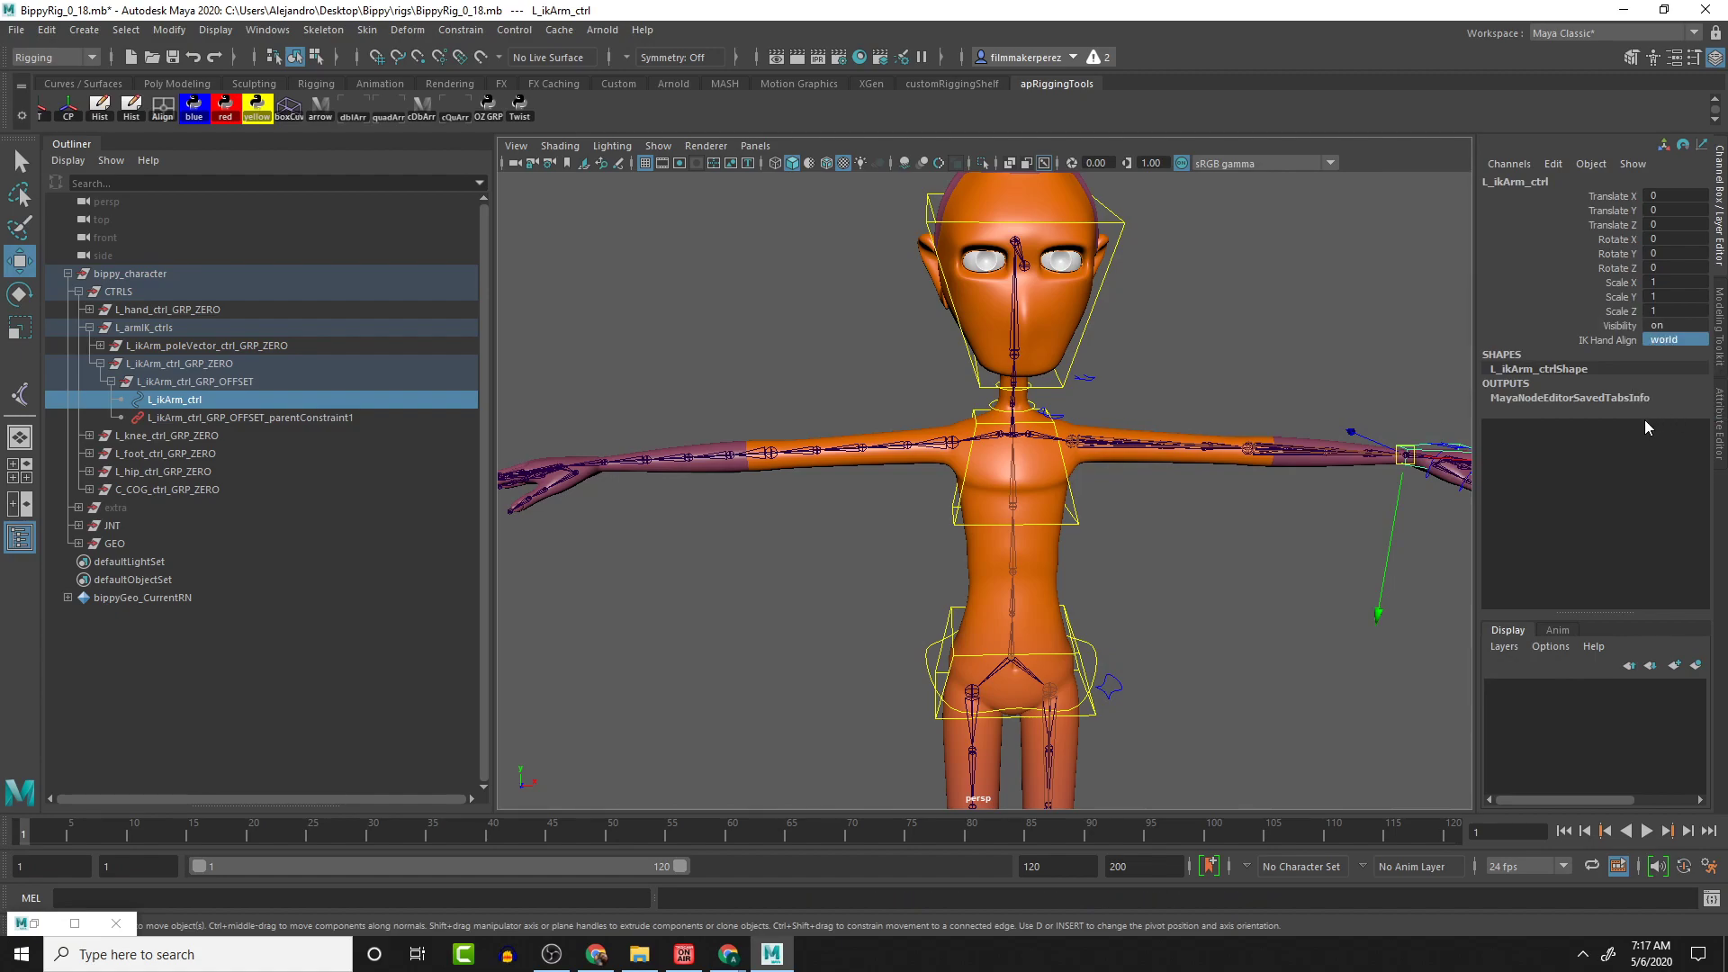
Open IK_Hand_Align on L_ikArm_ctrl for attribute editing, review its enum names, and close the dialog
left_click(1613, 343)
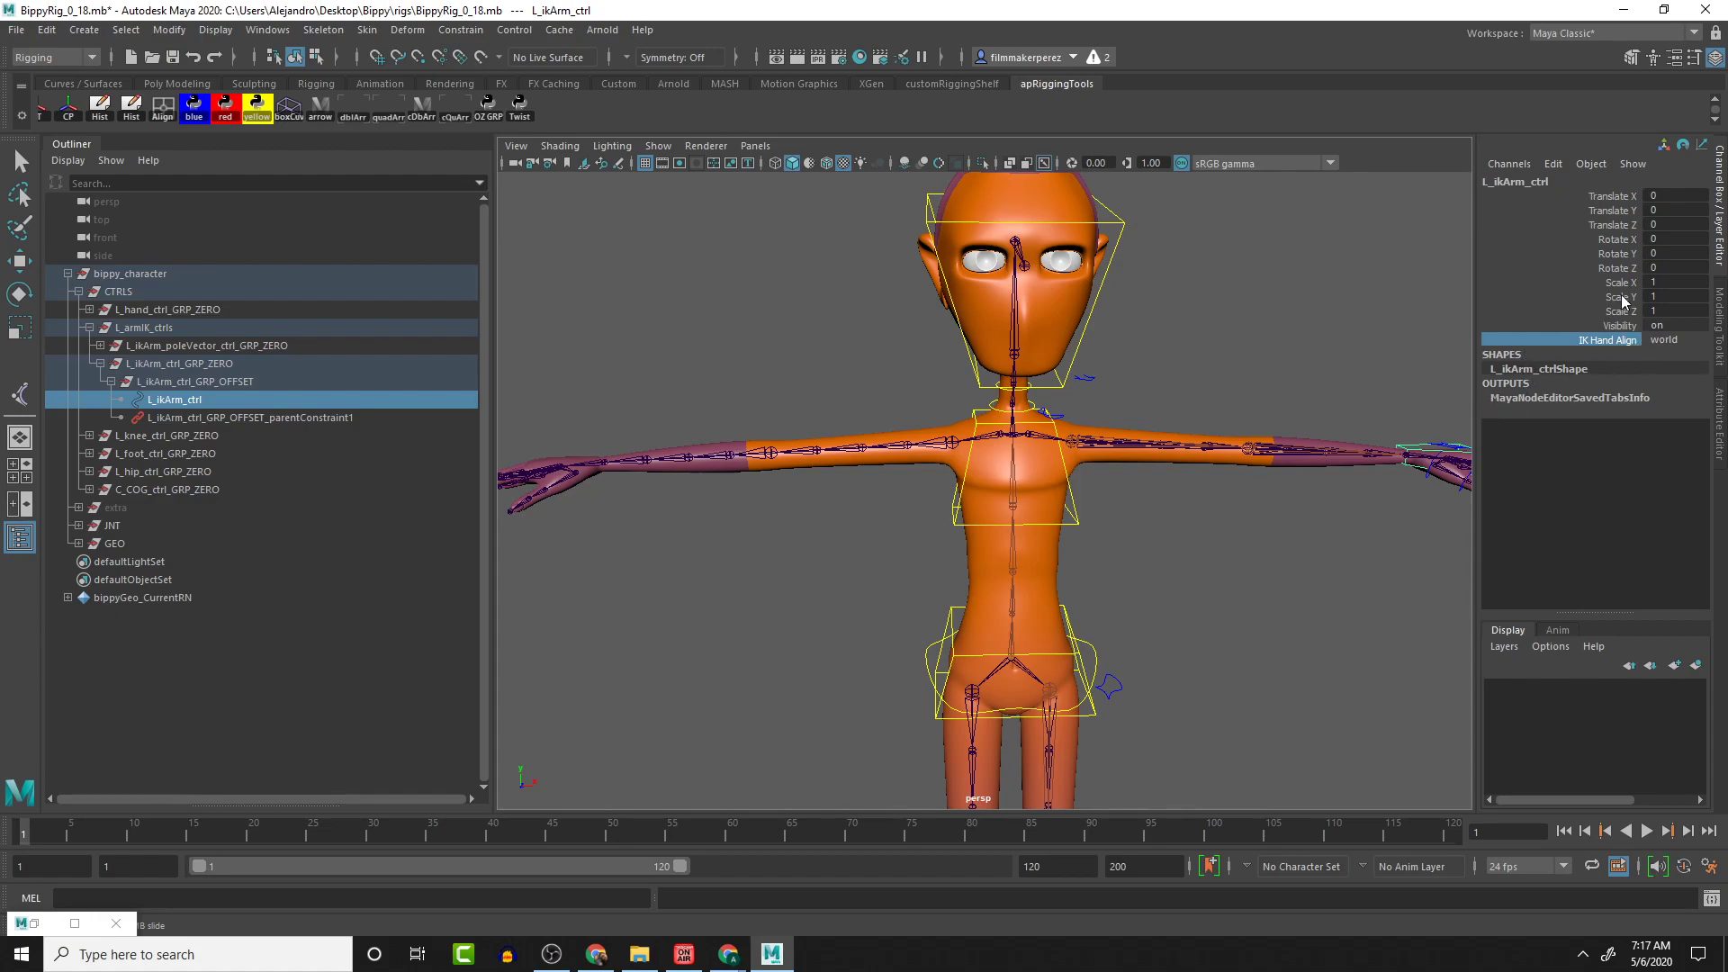
left_click(1556, 164)
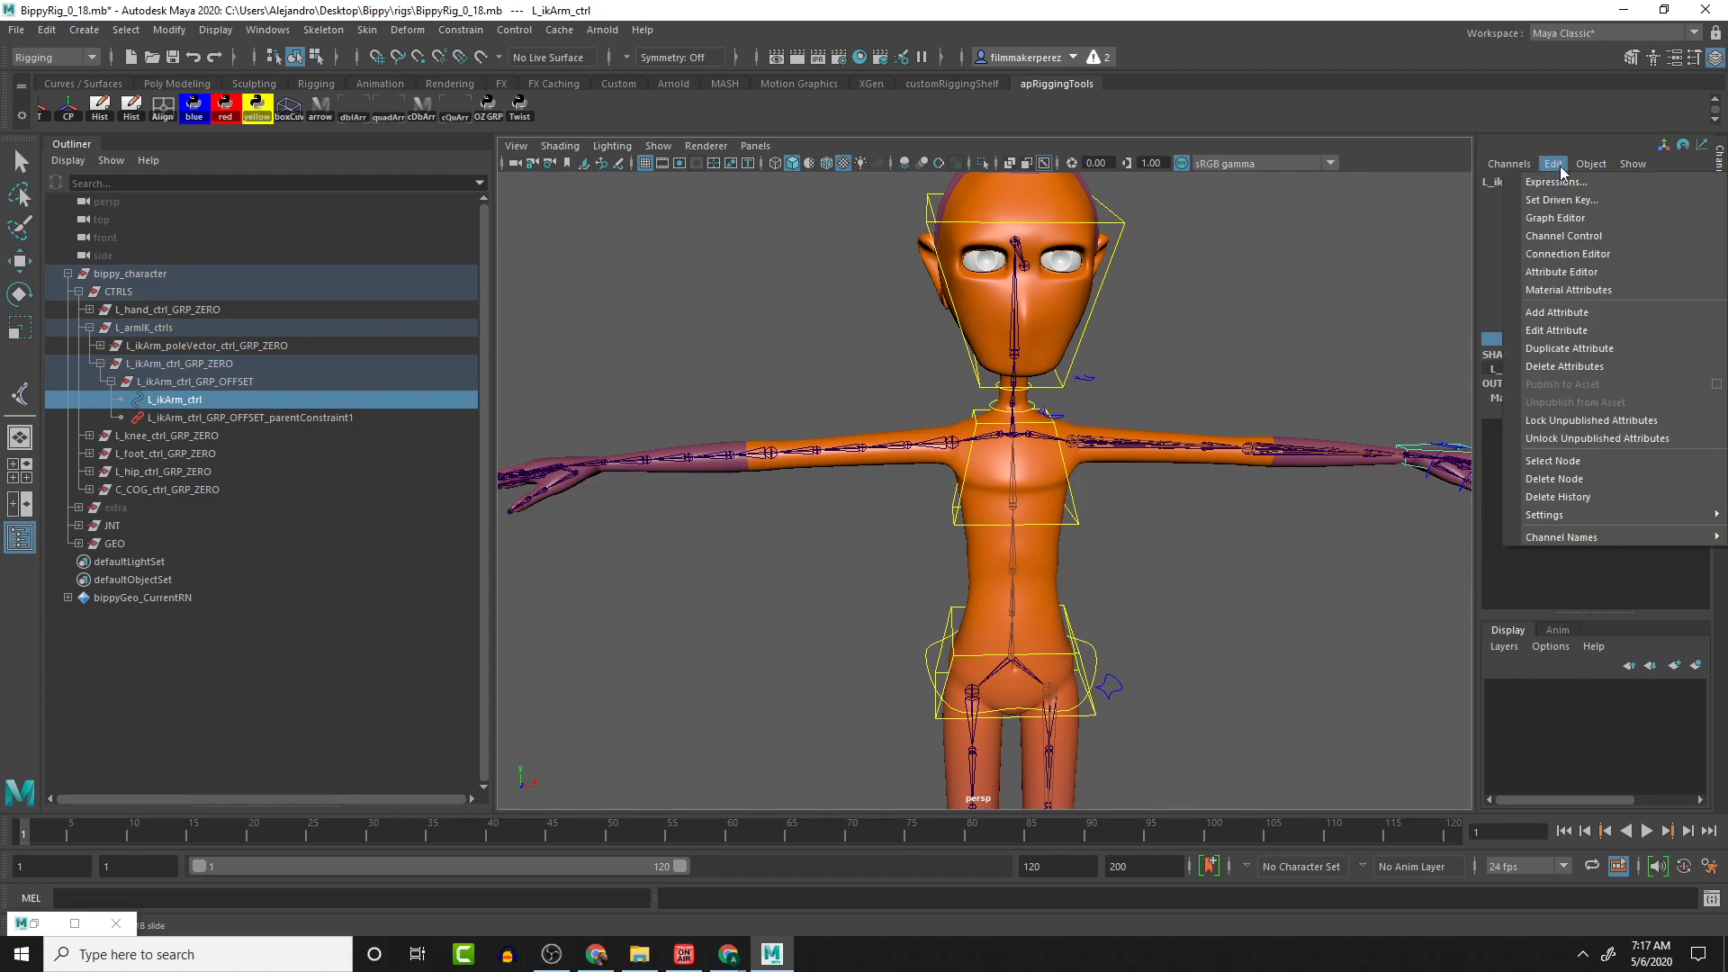
left_click(1568, 332)
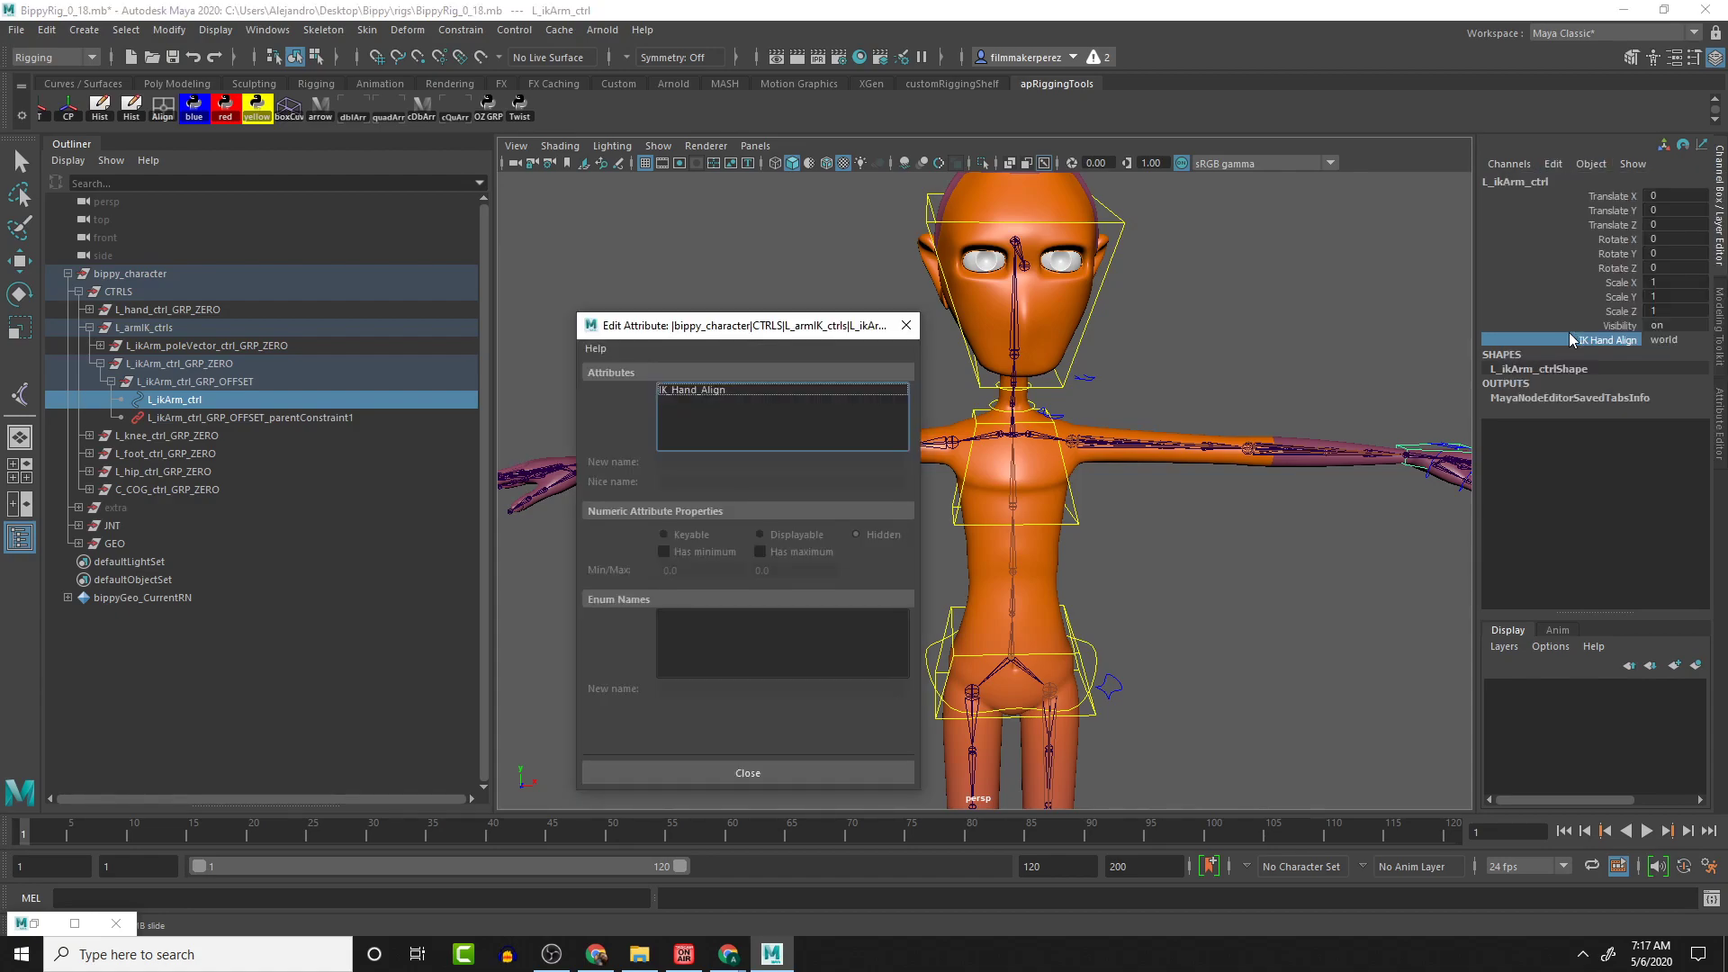
left_click(790, 389)
left_click_drag(784, 334, 1184, 274)
left_click(1073, 593)
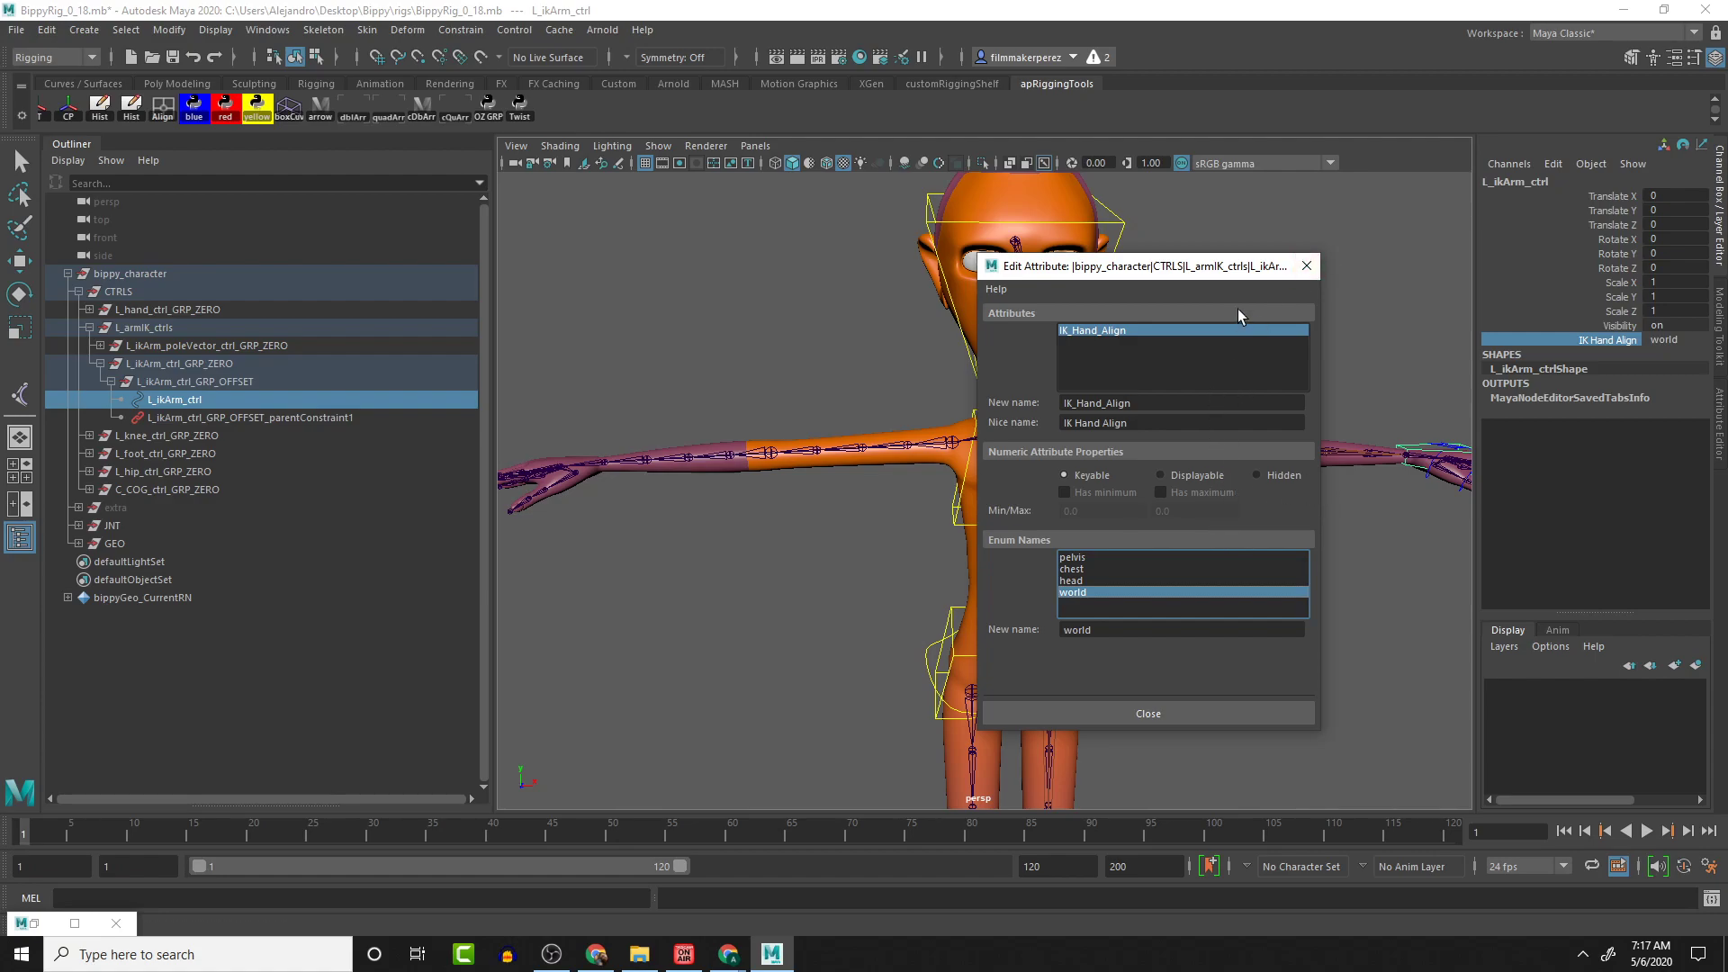
left_click(1305, 267)
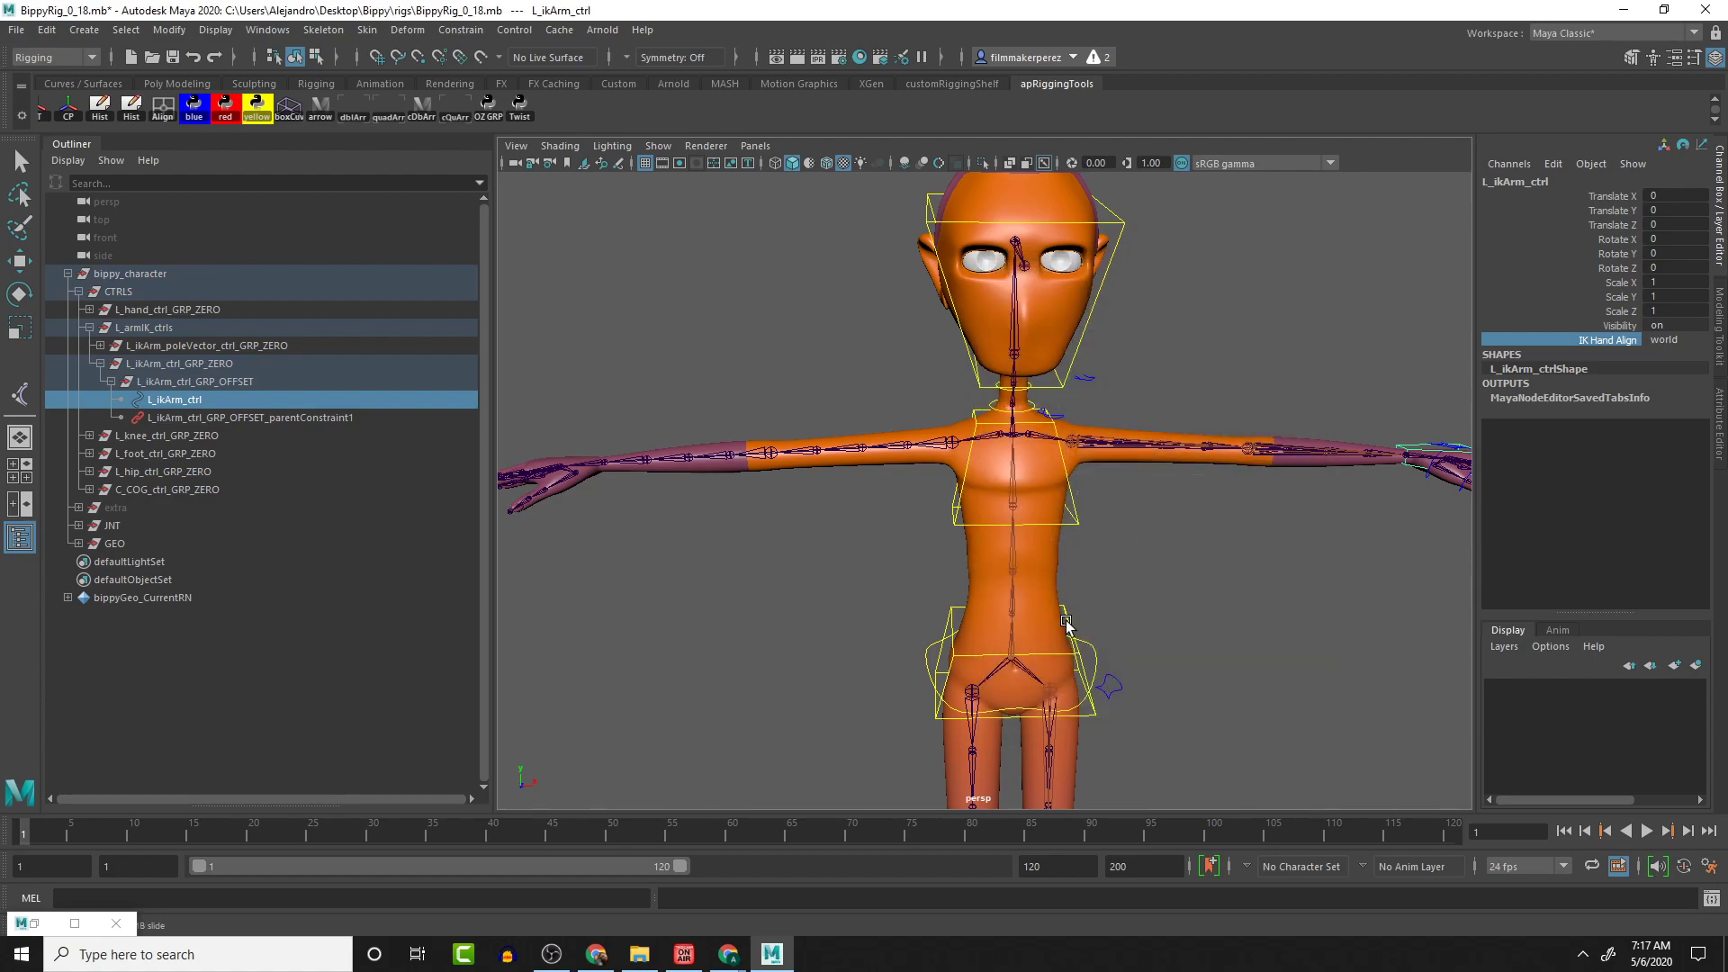
Test-move C_COG_ctrl with all IK arm constraint weights off, and undo the move
left_click(1066, 621)
left_click(1070, 643)
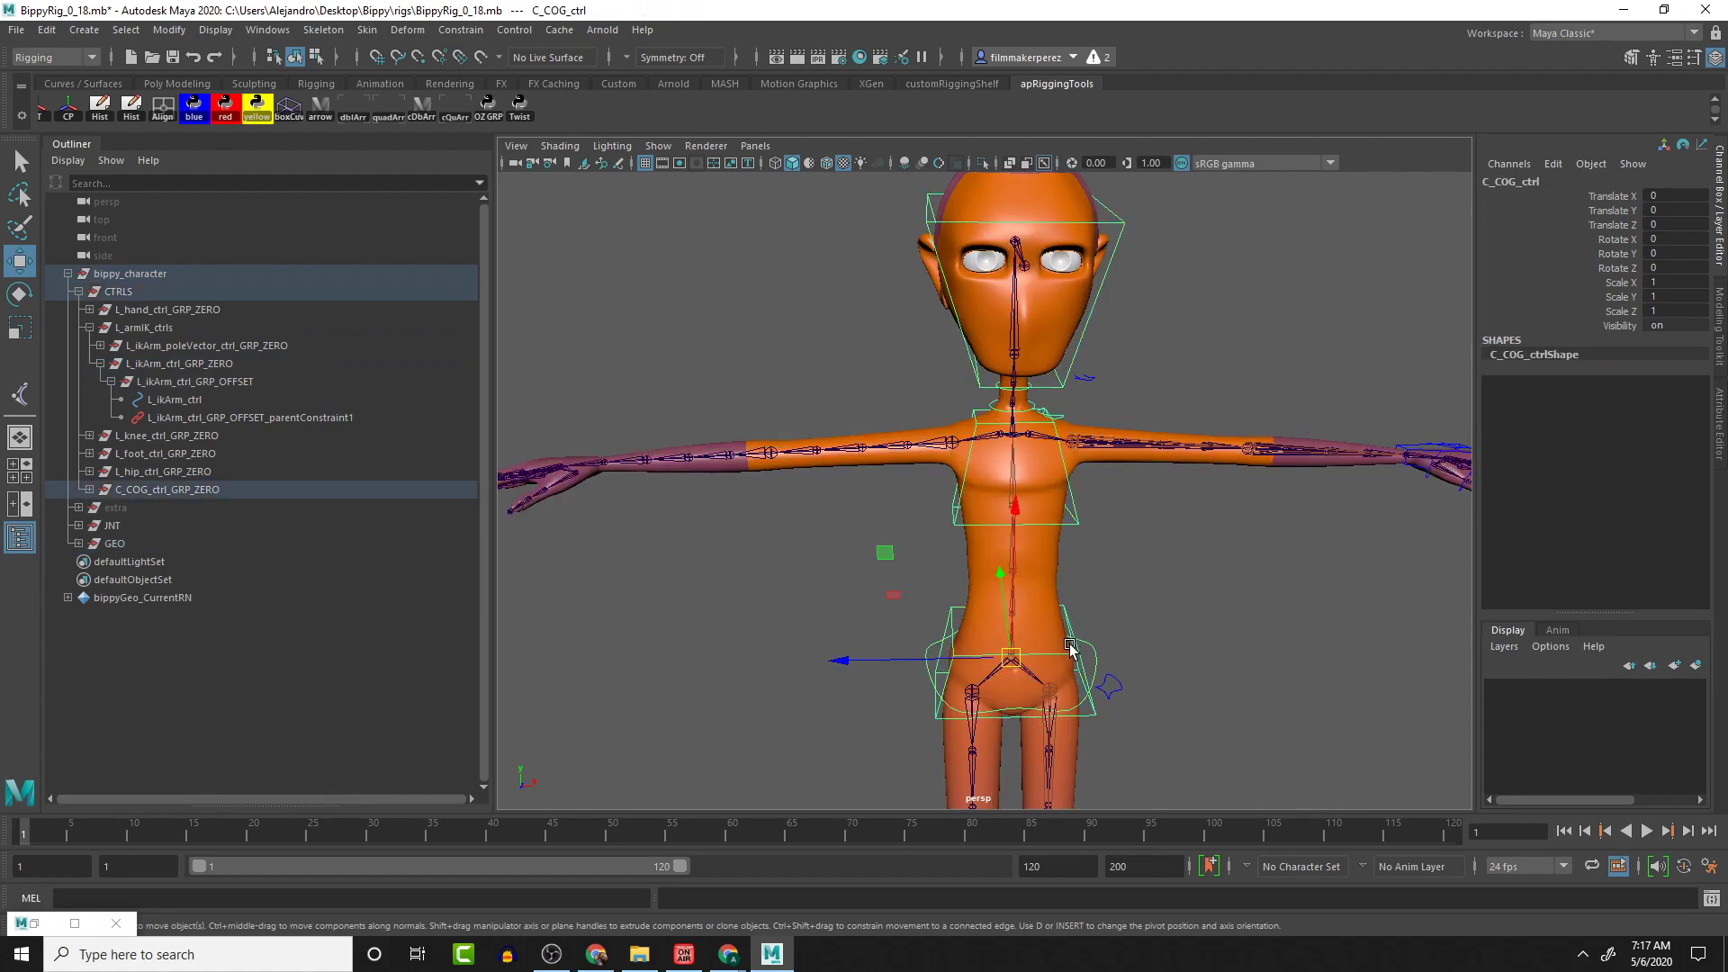
left_click_drag(1010, 657, 1034, 589)
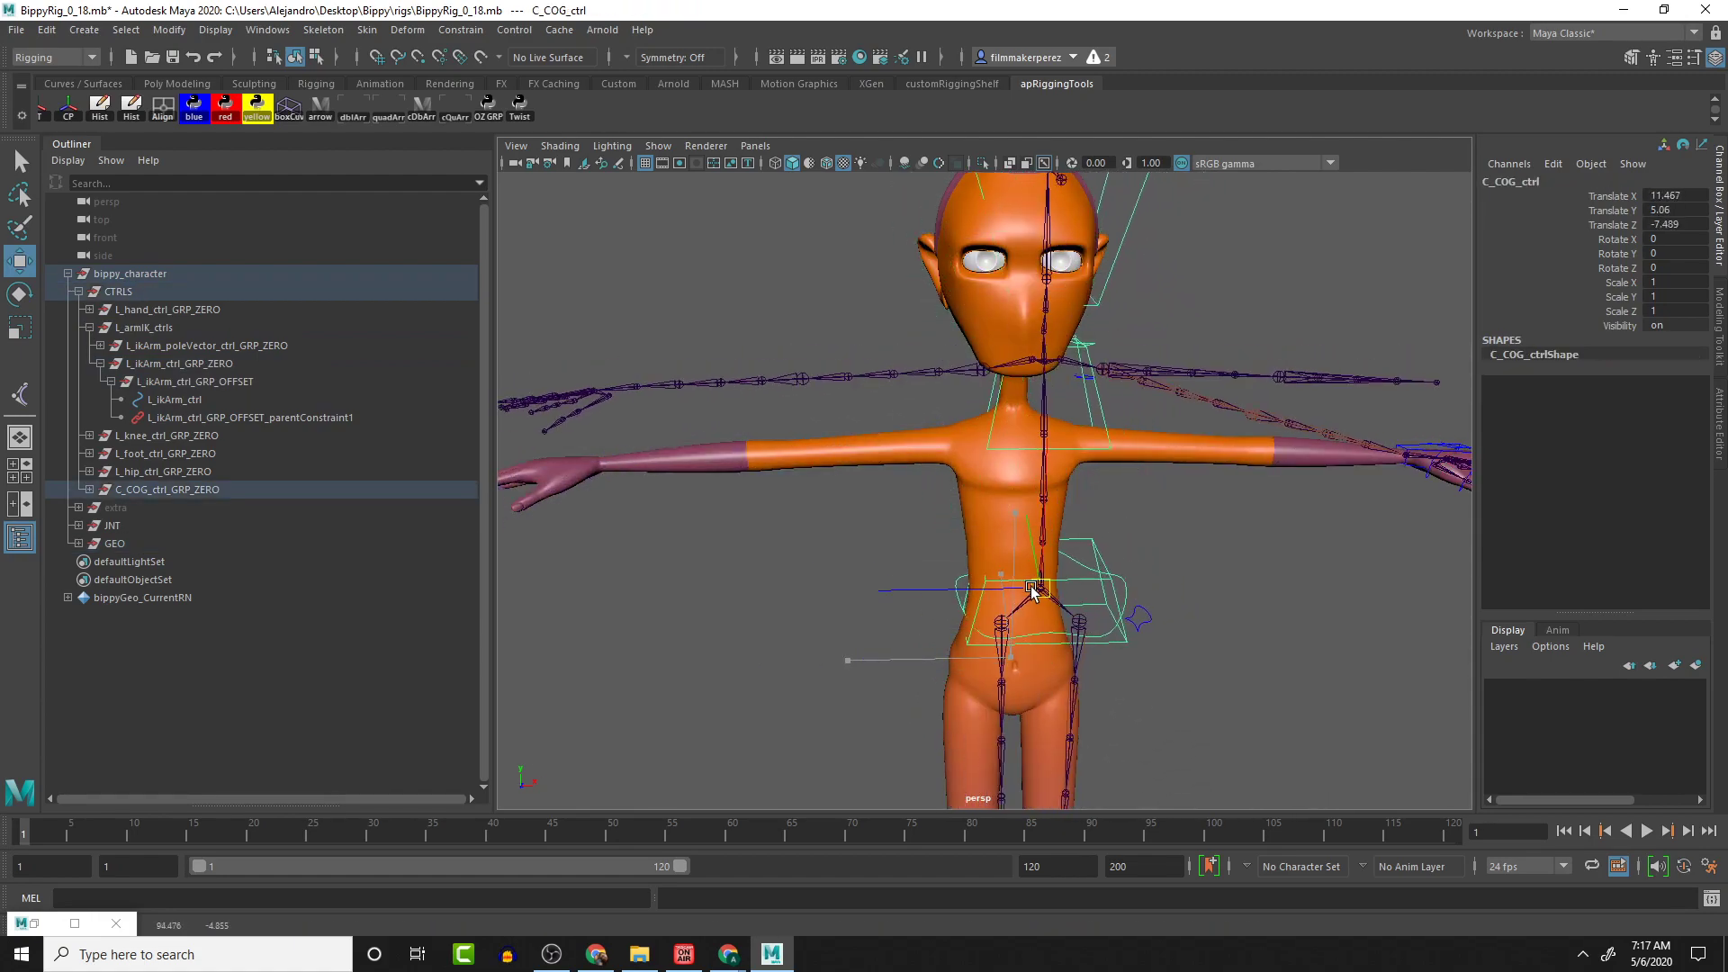
key("ctrl+z")
Test-rotate C_chest_ctrl with all IK arm constraint weights off, and undo the rotation
left_click(1078, 525)
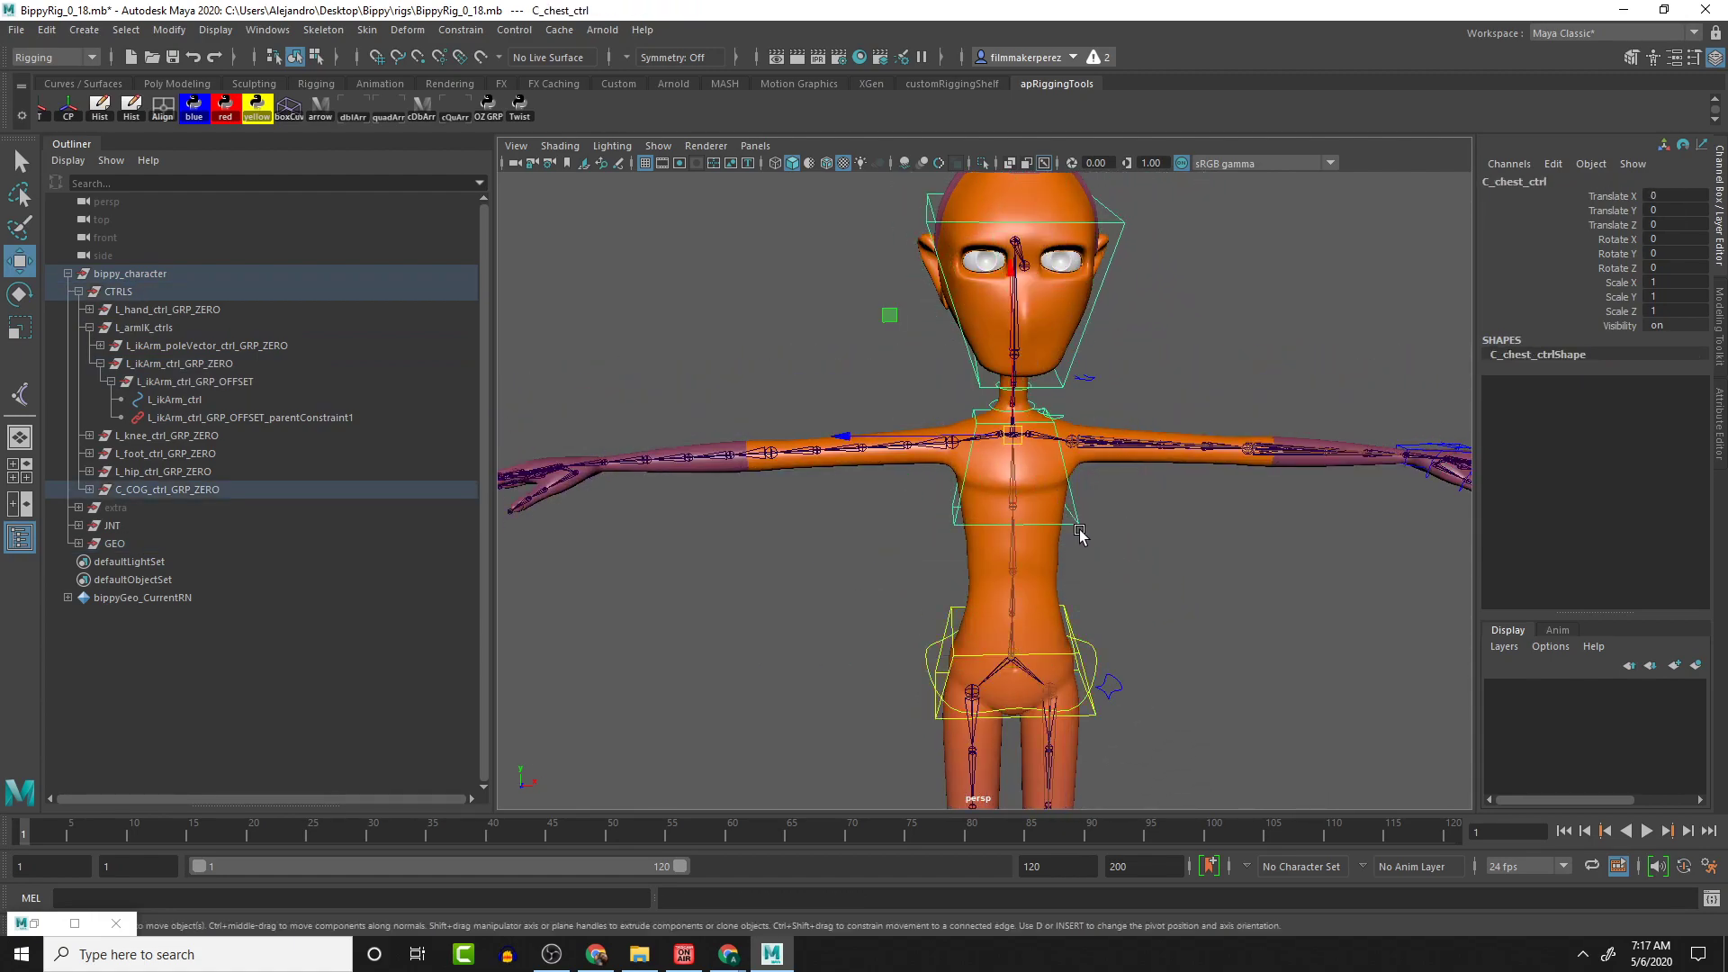
key("e")
left_click_drag(882, 382, 963, 345)
key("ctrl+z")
key("ctrl+z")
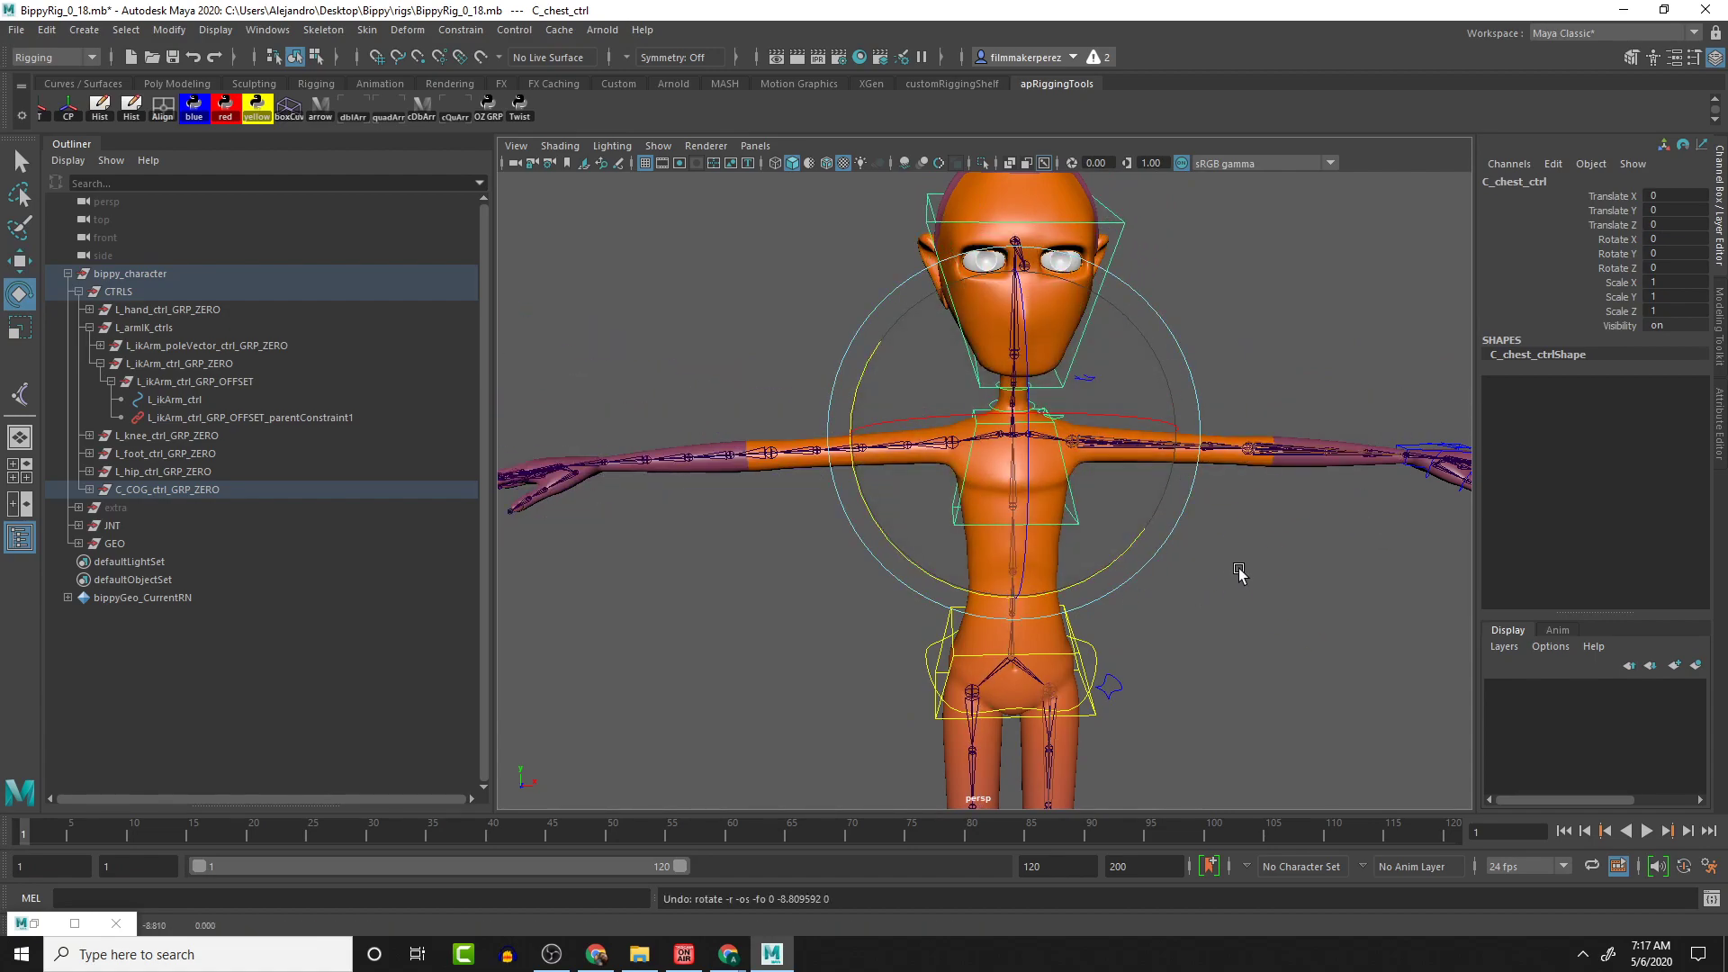
Switch to the Animation menu set and open the Set Driven Key editor
left_click_drag(1261, 602, 1184, 407, "alt")
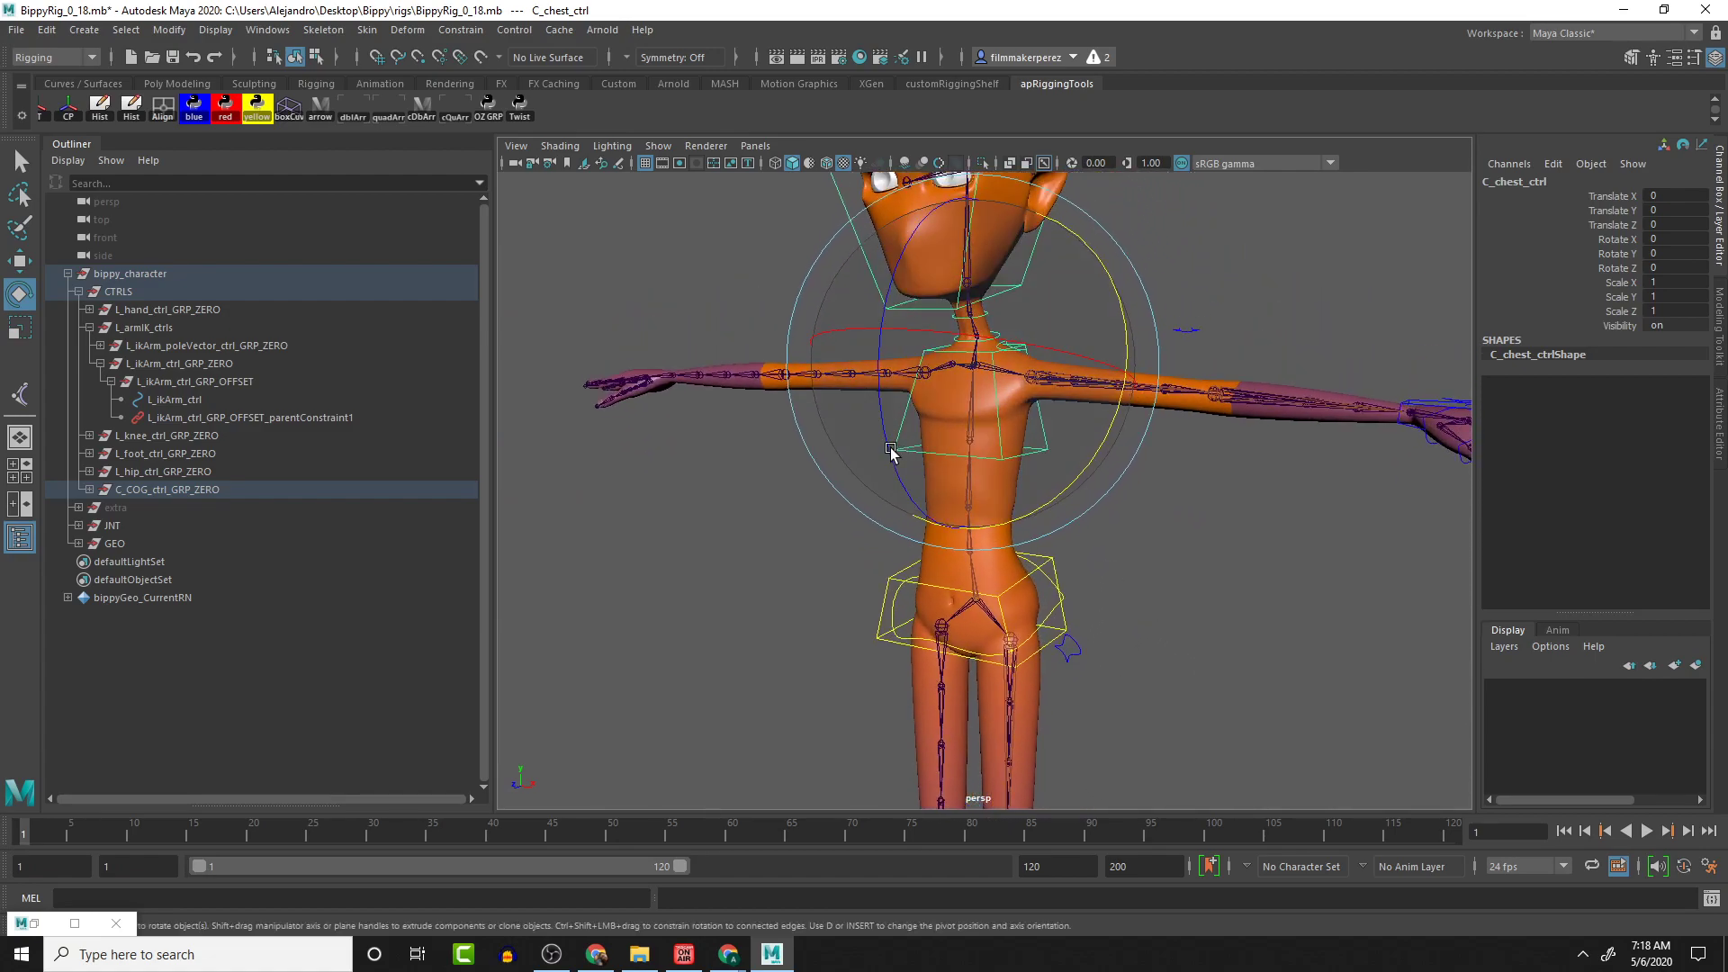
left_click(54, 56)
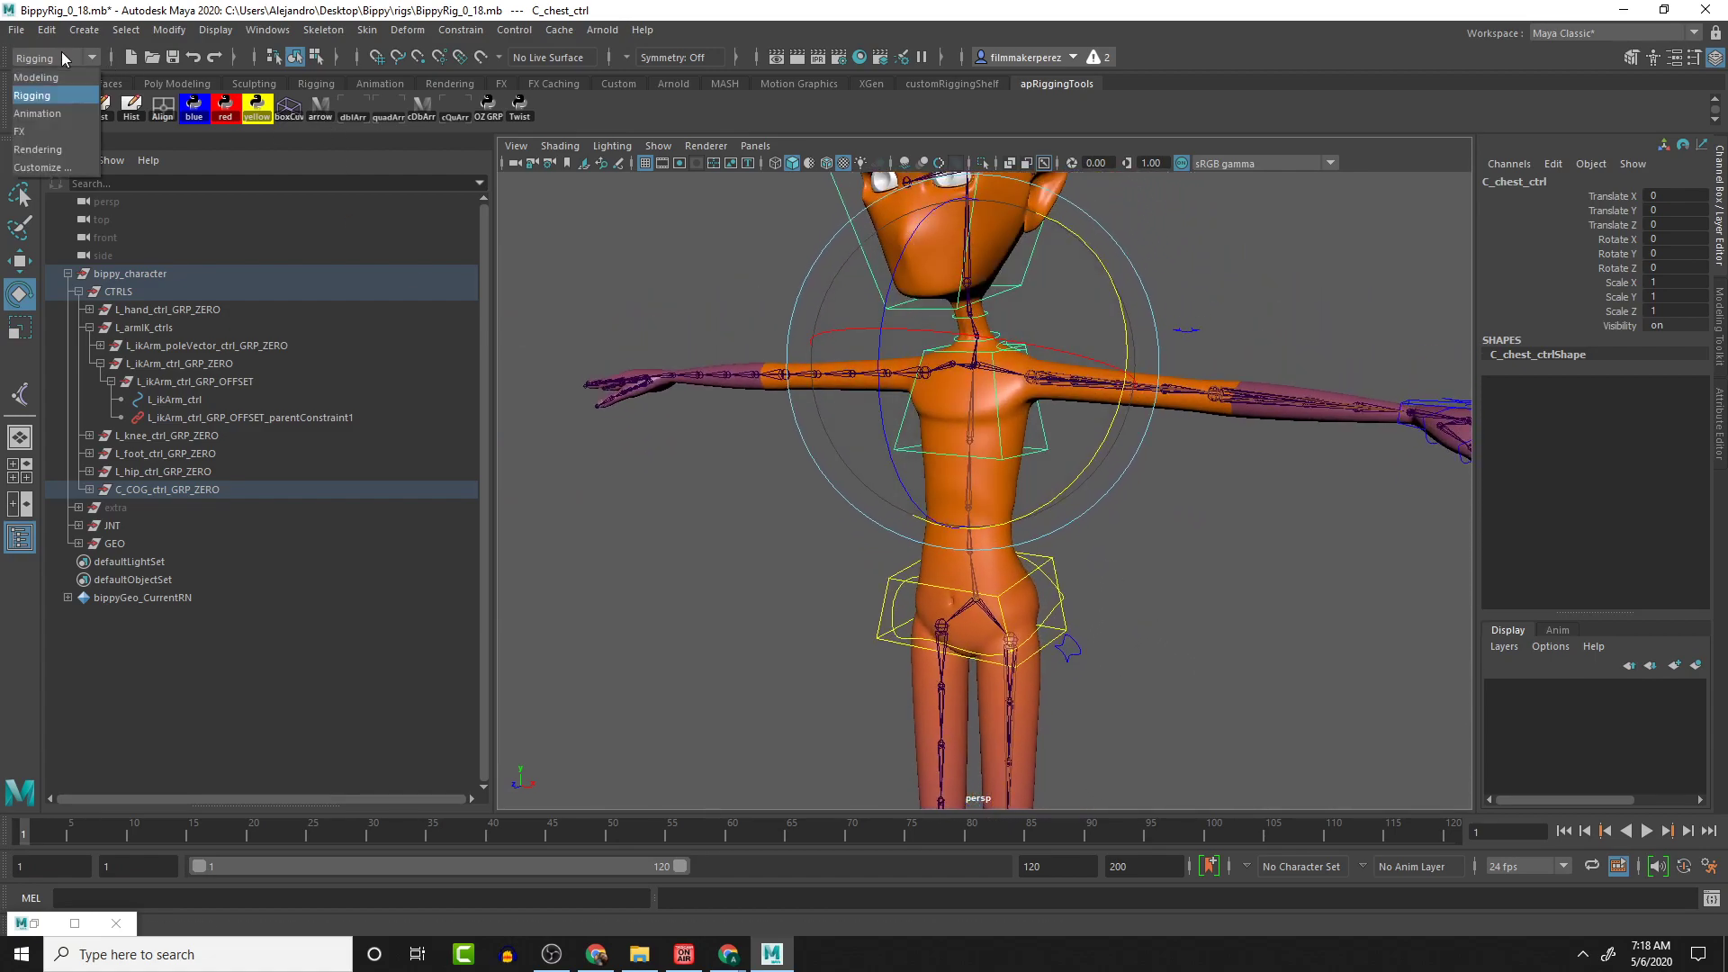
left_click(37, 113)
left_click(310, 30)
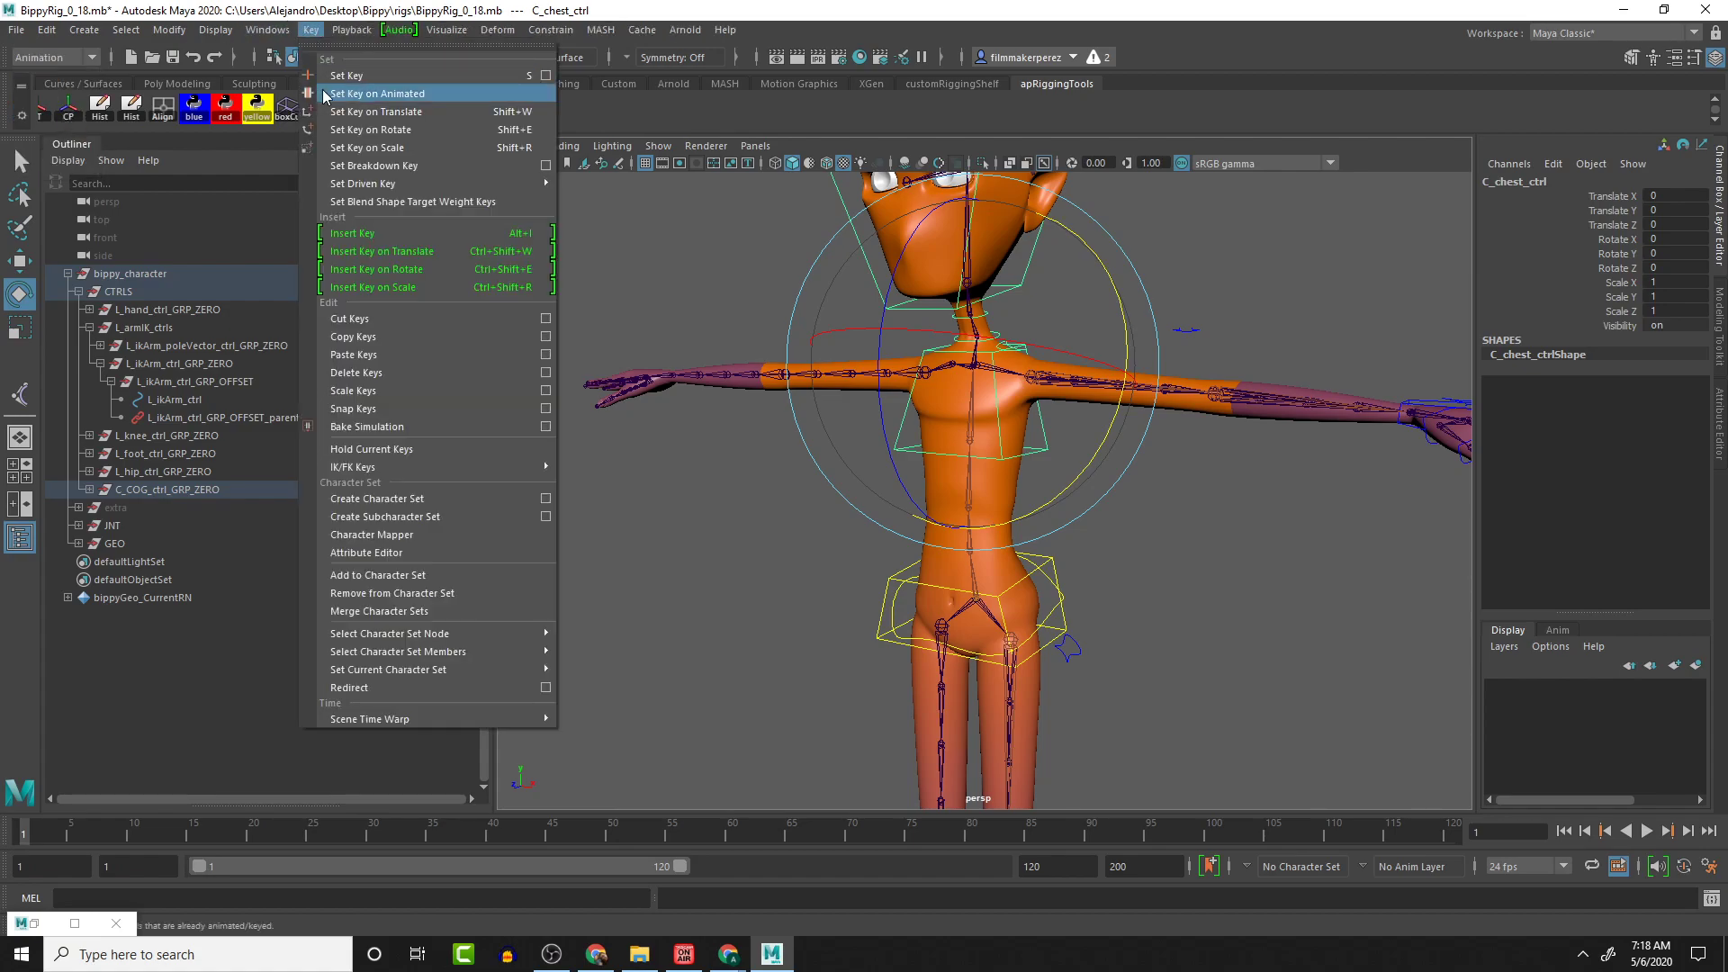
mouse_move(427, 183)
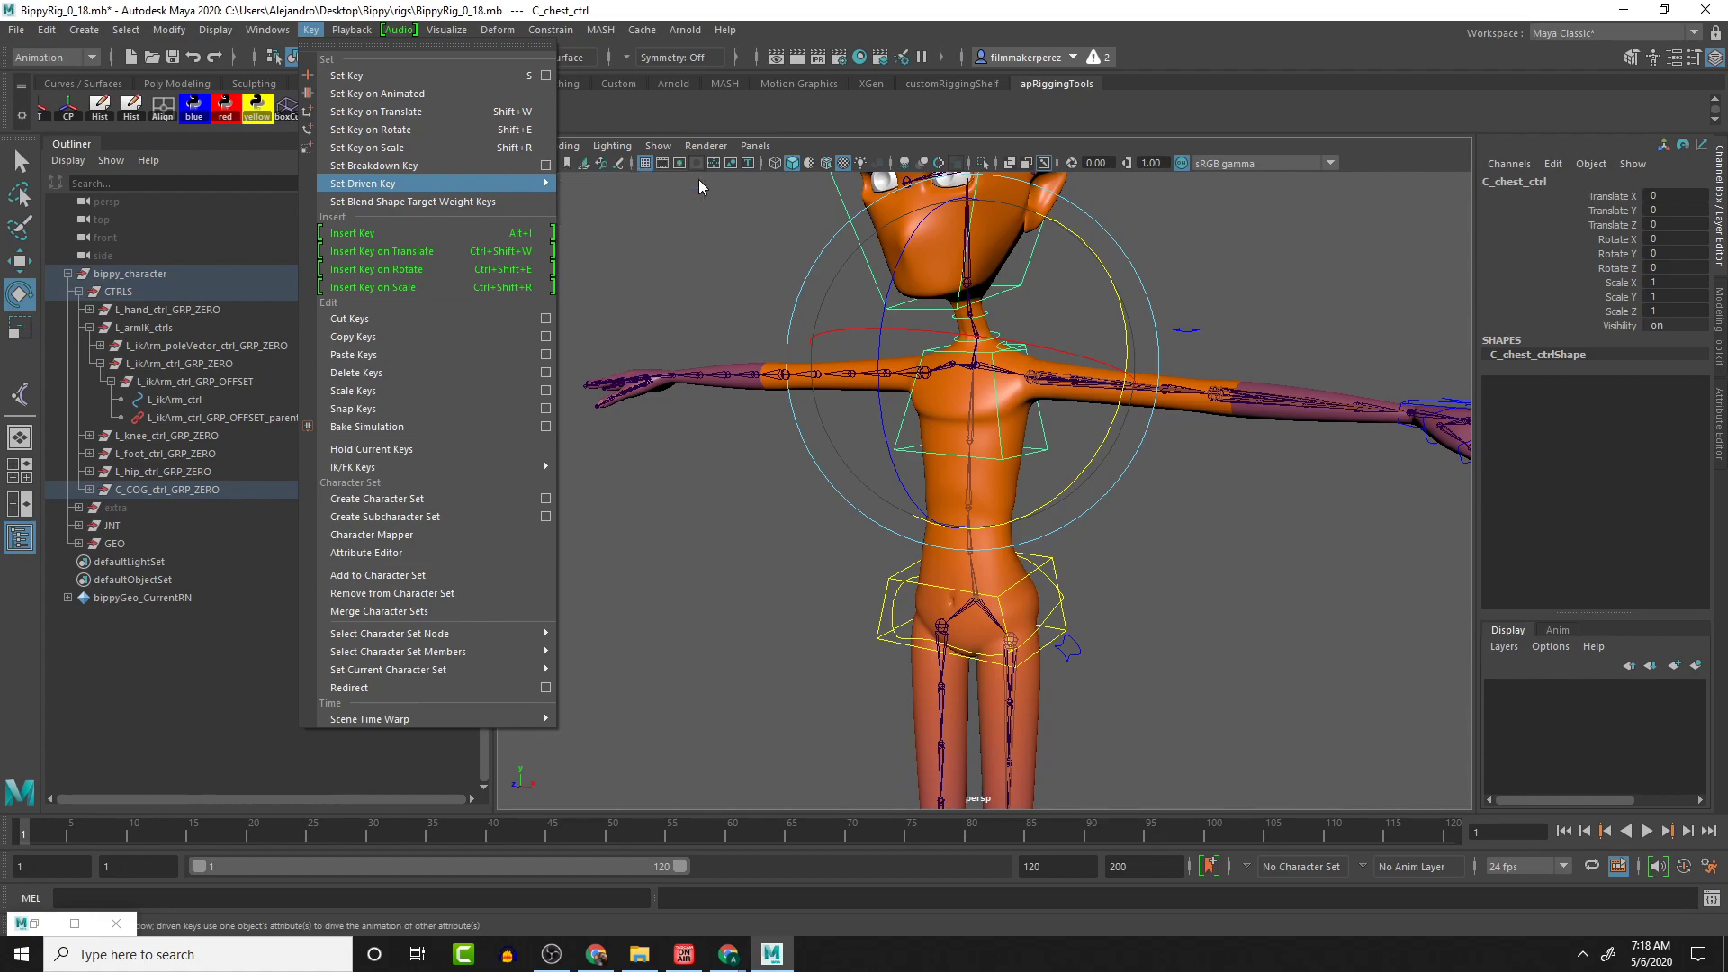
left_click(696, 183)
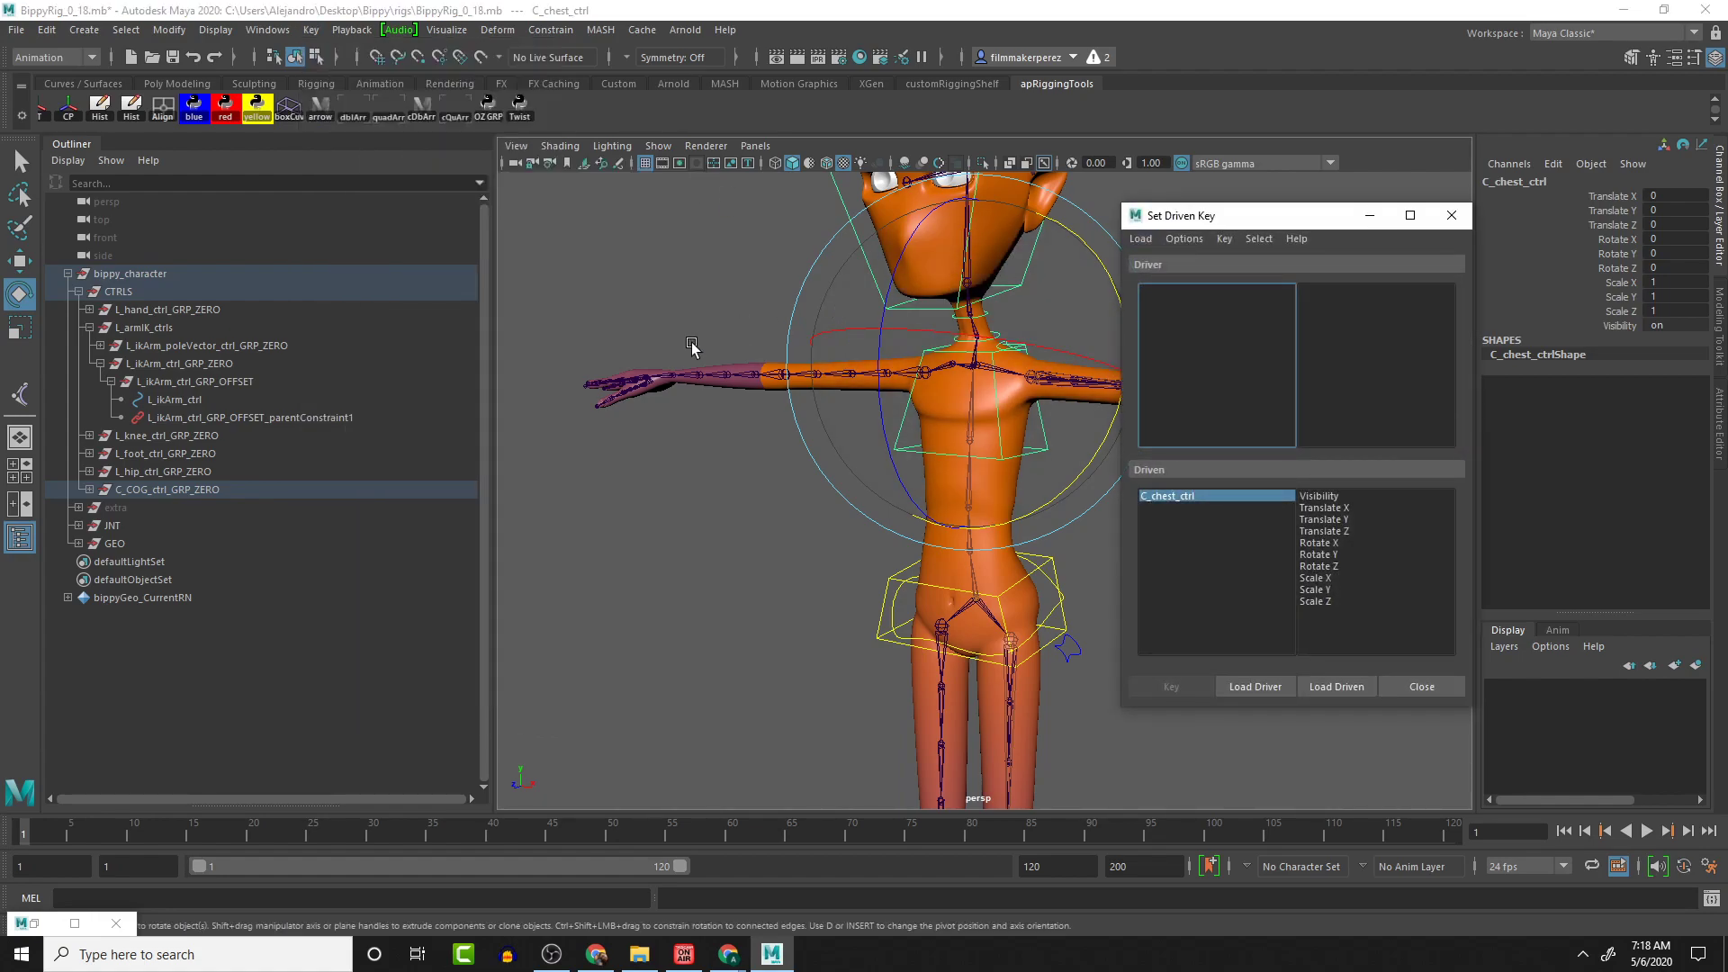
Load L_ikArm_ctrl_GRP_OFFSET_parentConstraint1 as driven and select C Pelvis Ctrl W0, C Chest Ctrl W1 and C Head Ctrl W2
left_click(279, 417)
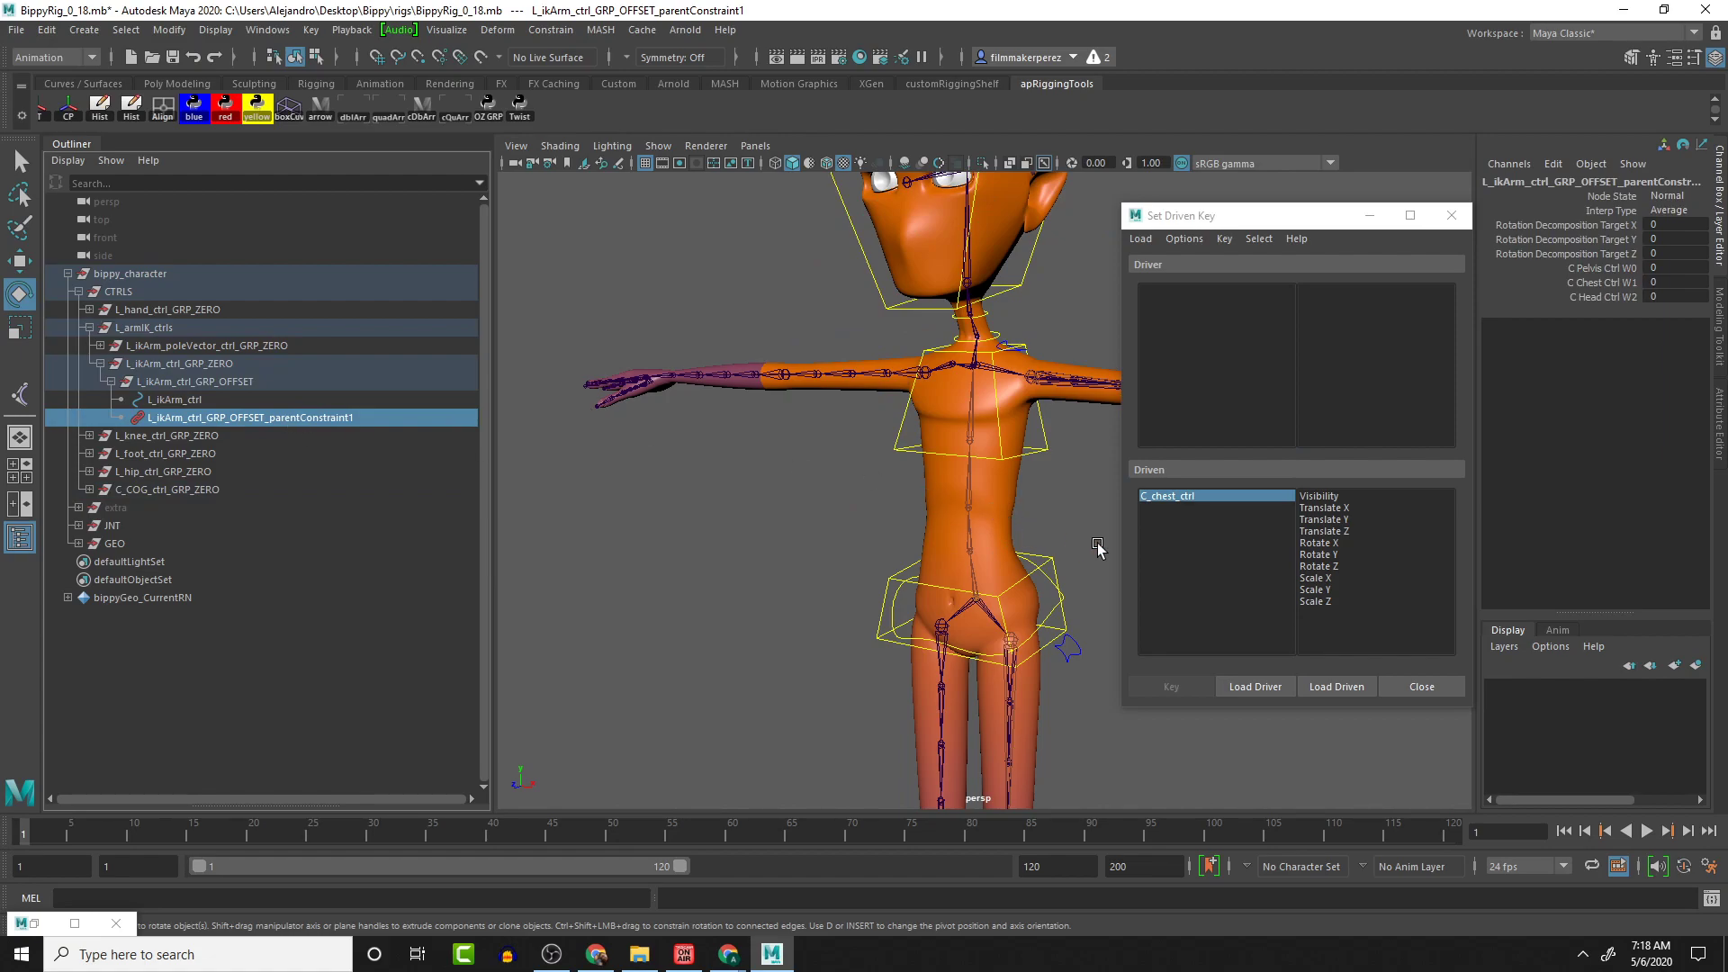
left_click(1363, 690)
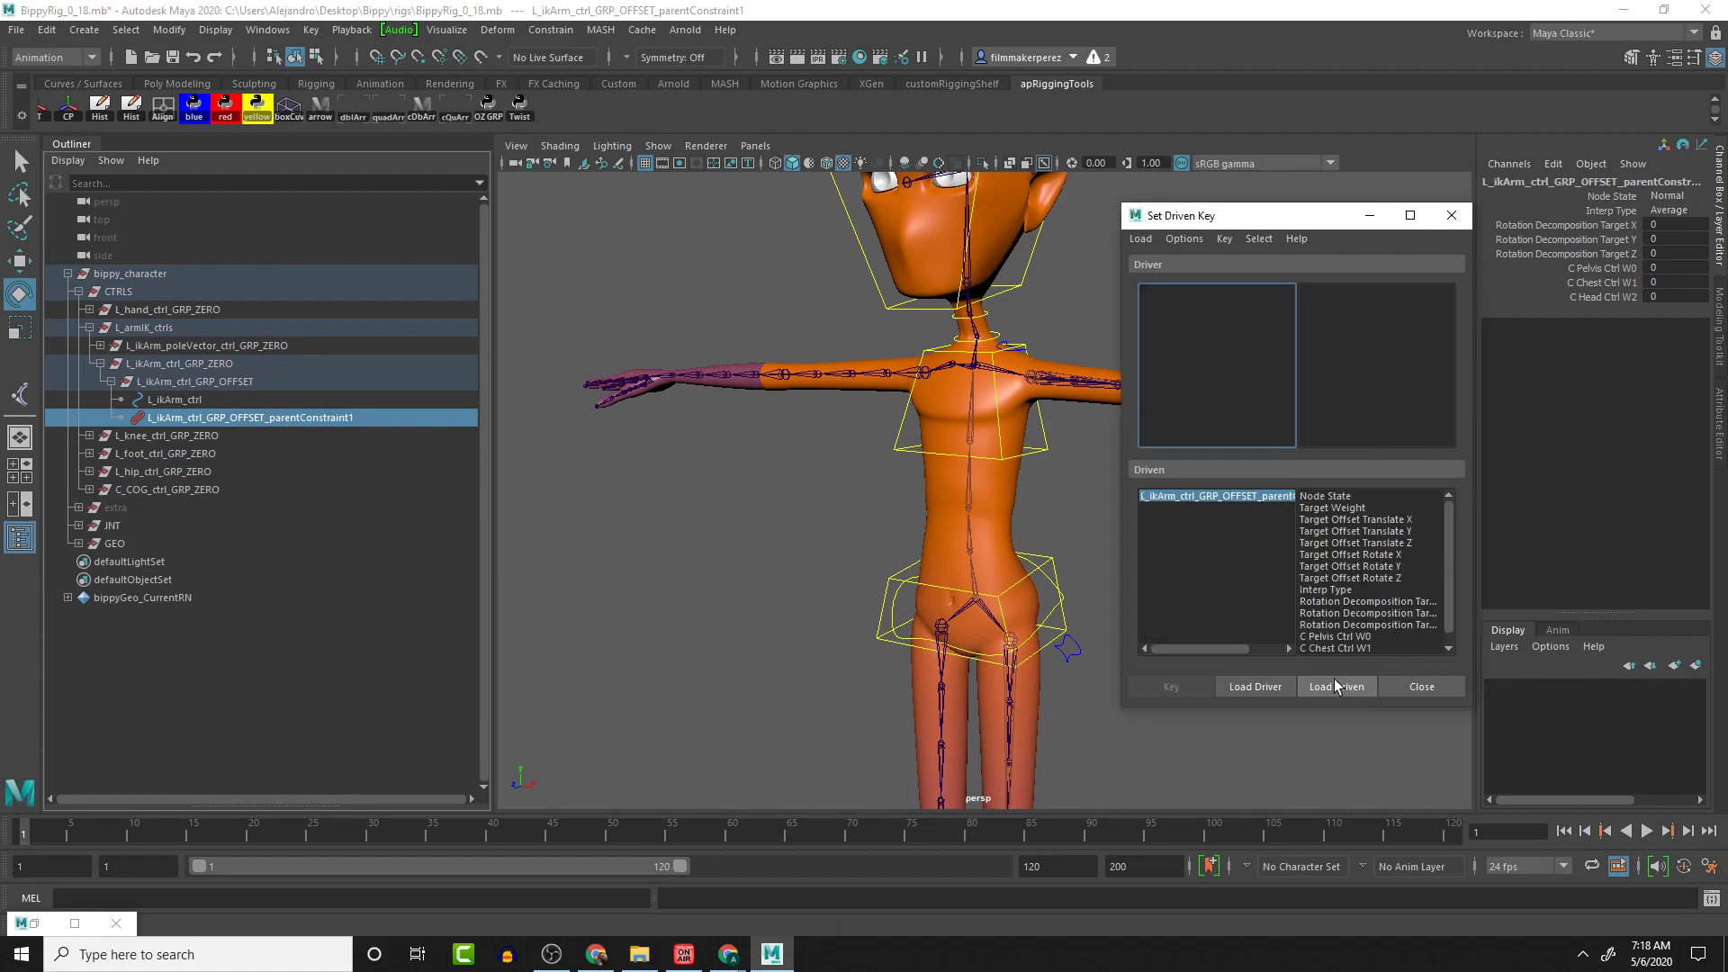
scroll(1359, 632, "down", 1)
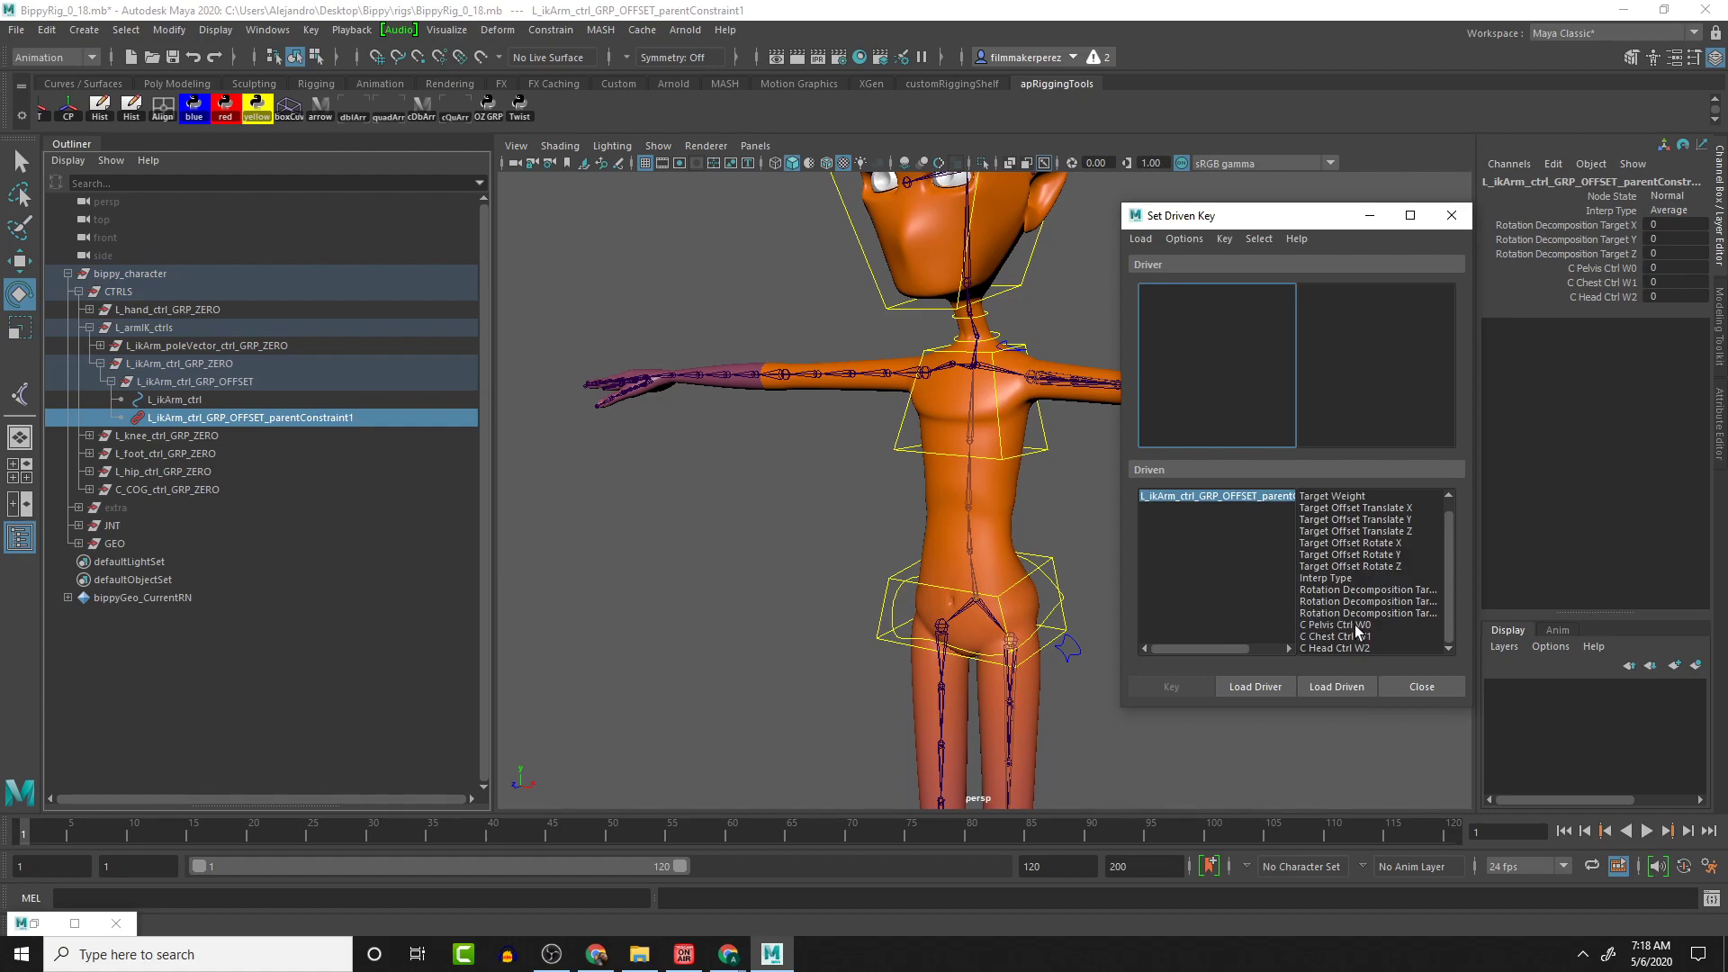
left_click_drag(1352, 627, 1353, 663)
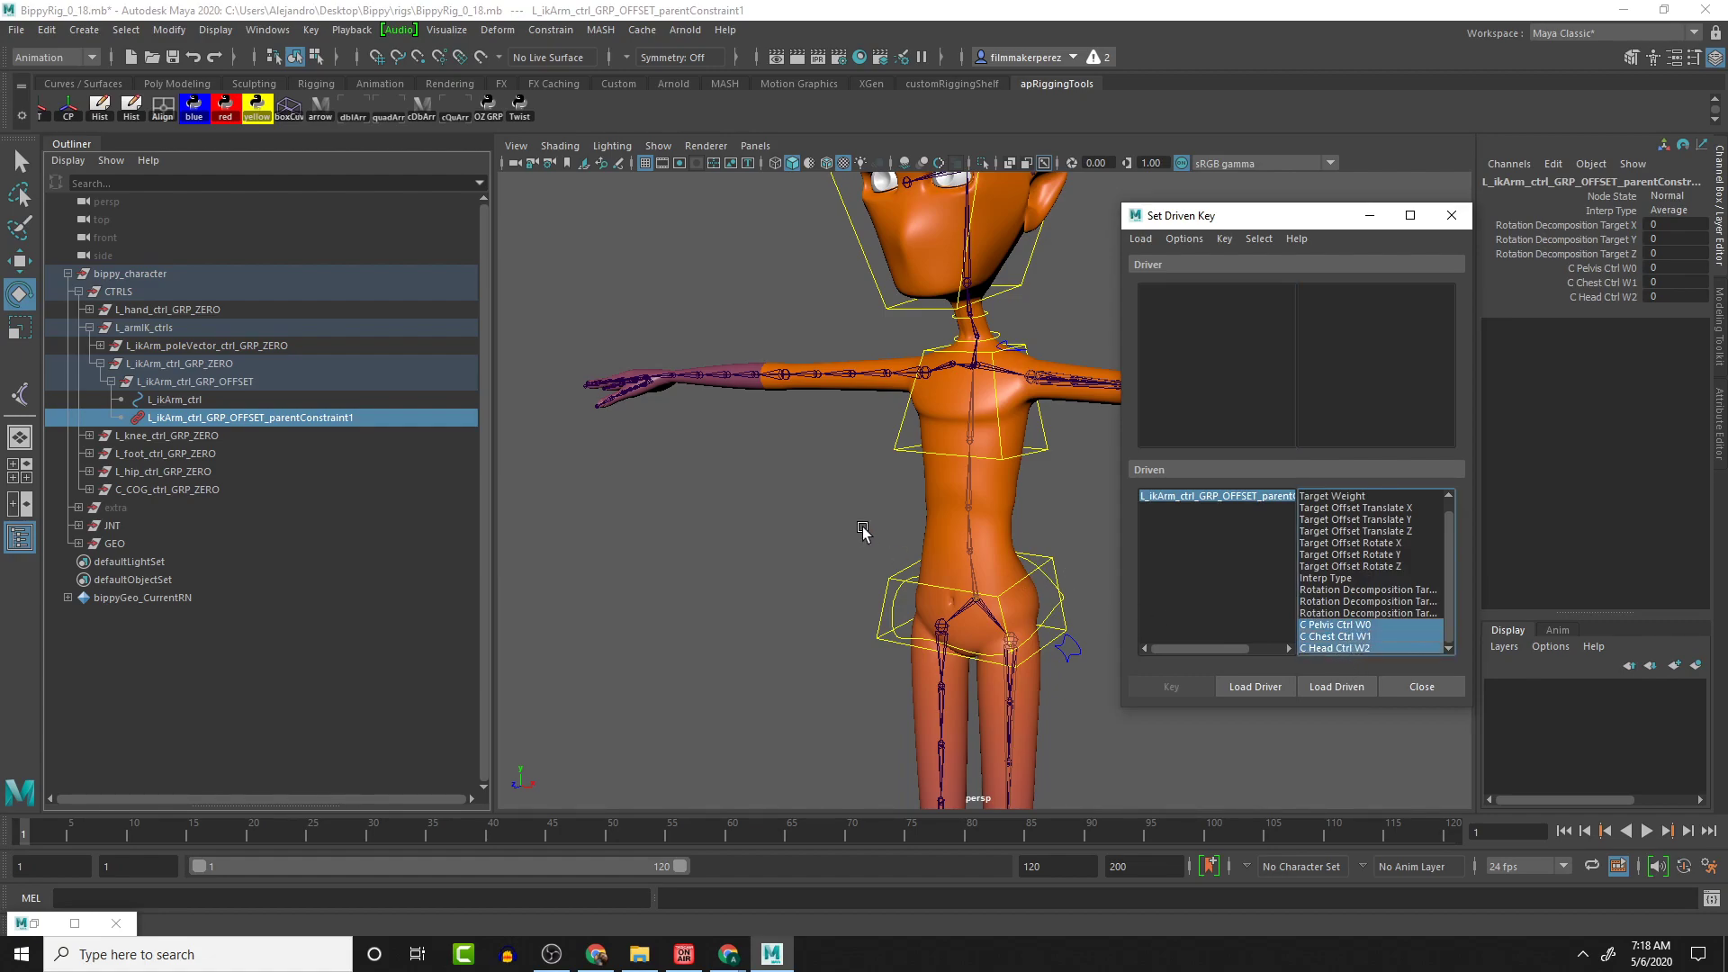
Load L_ikArm_ctrl as the driver and choose its IK Hand Align attribute
left_click(220, 397)
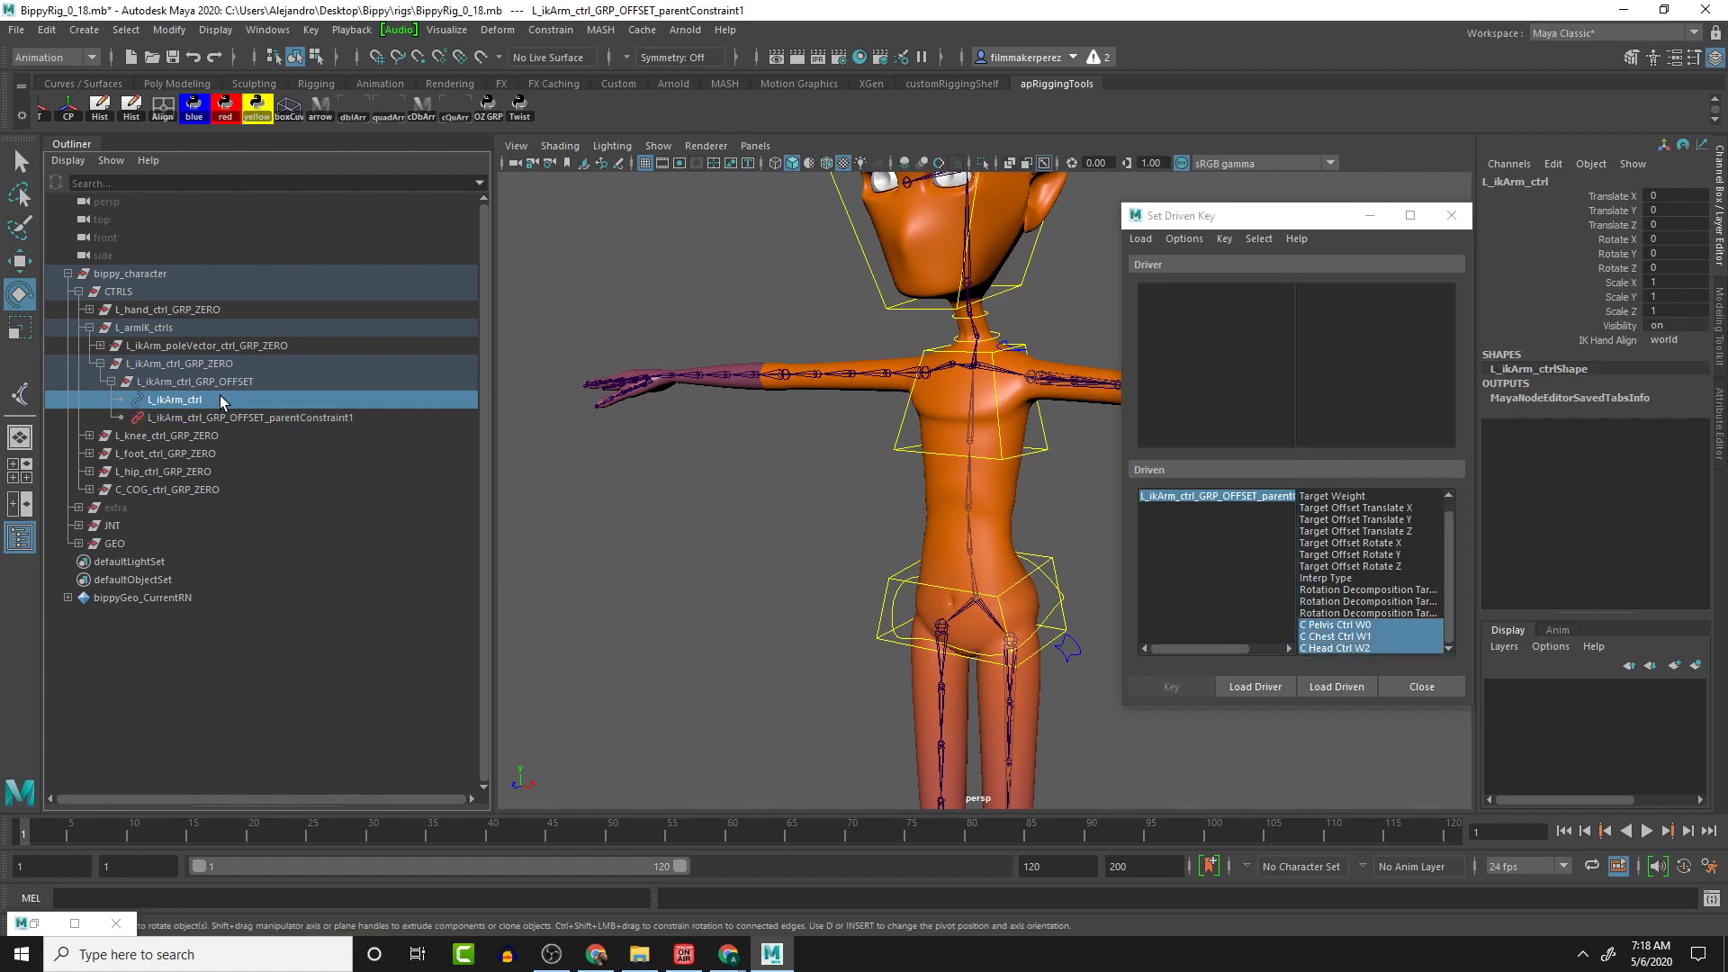
left_click(1269, 689)
left_click(1353, 407)
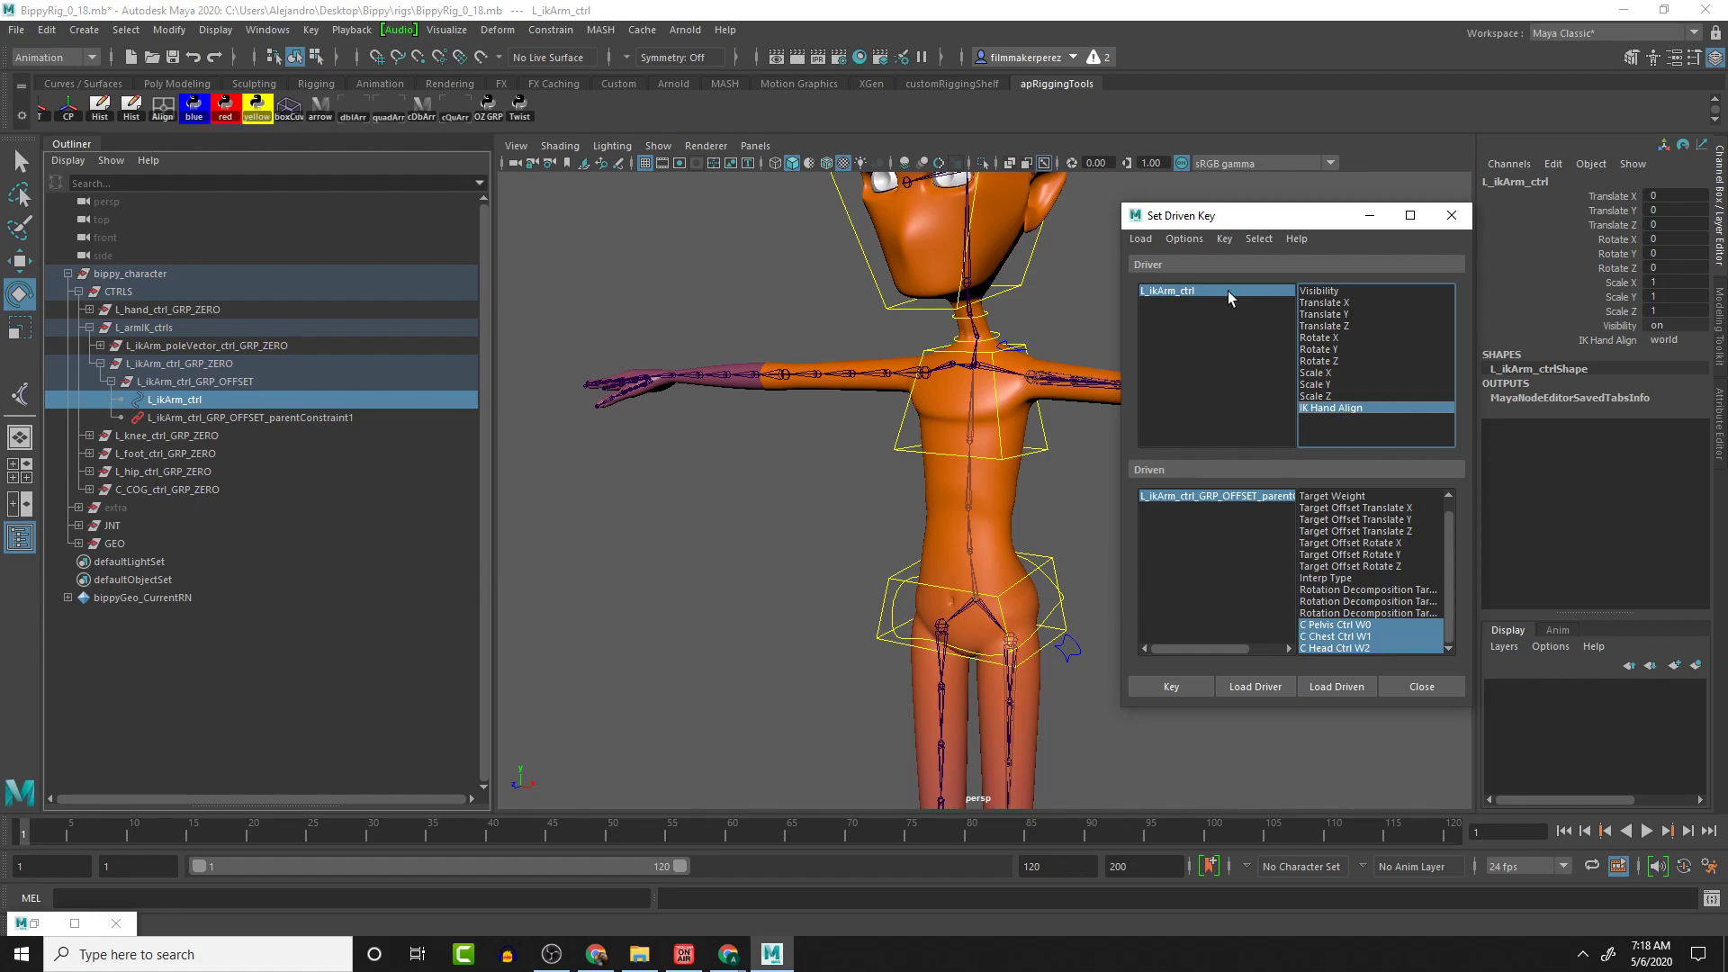
Set a driven key for the world setting with the pelvis, chest and head constraint weights all at 0
middle_click_drag(1025, 306, 951, 308, "alt")
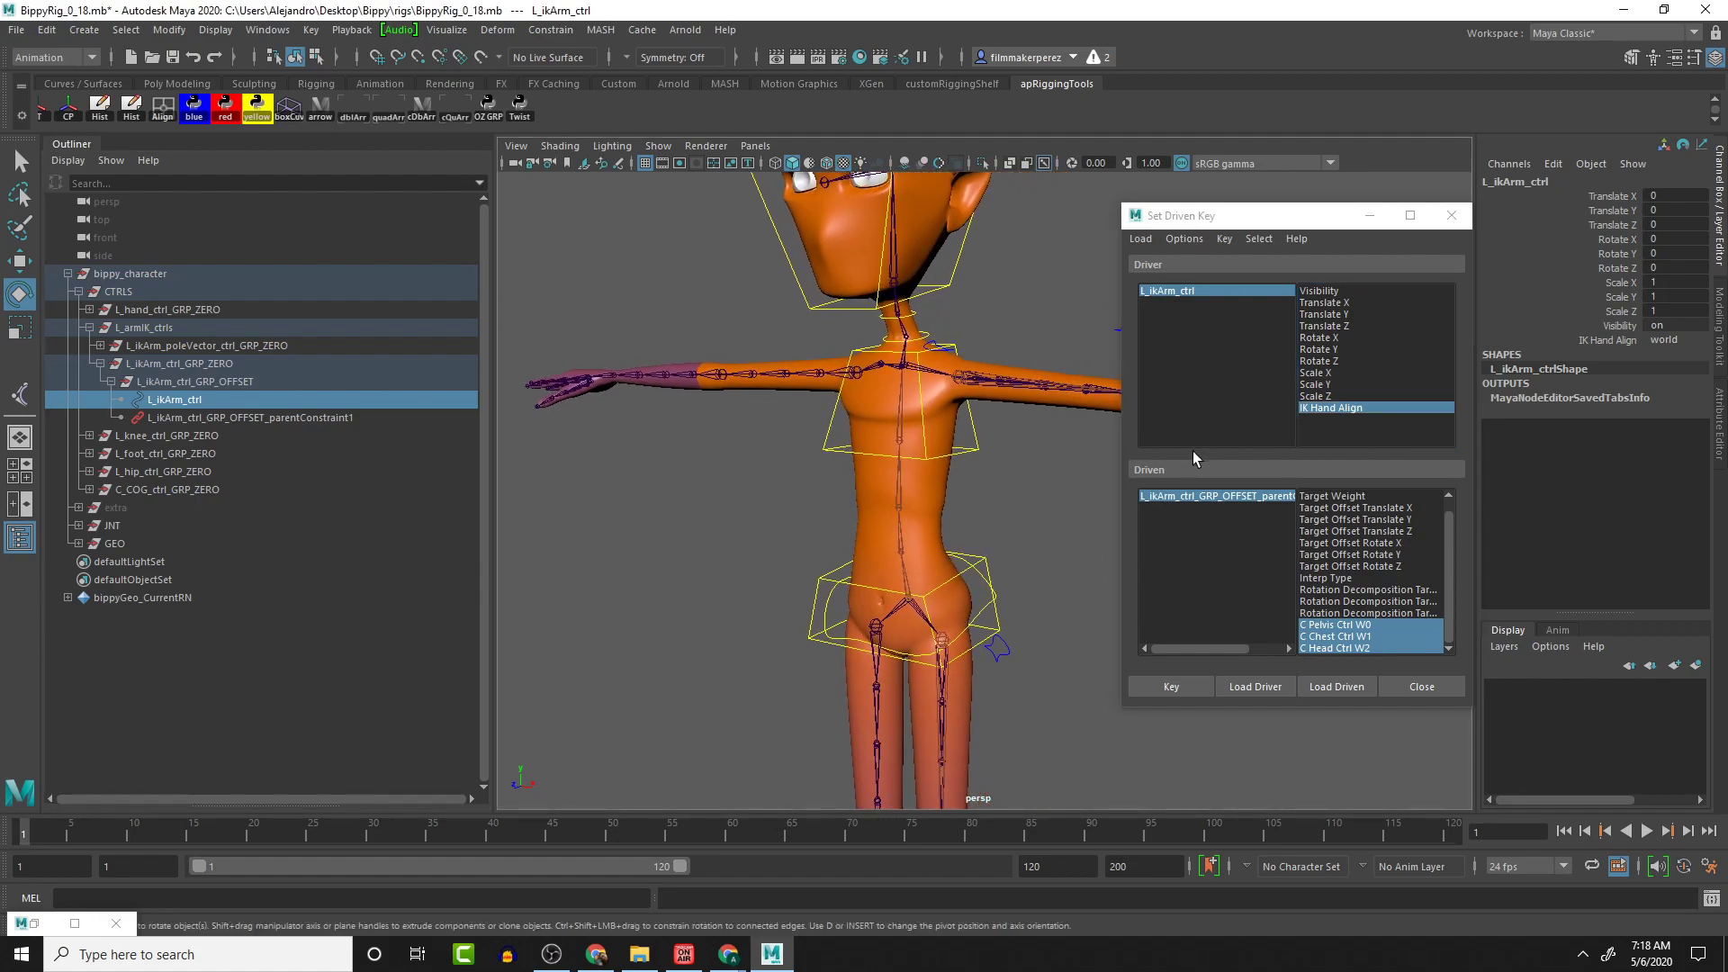
left_click(1203, 498)
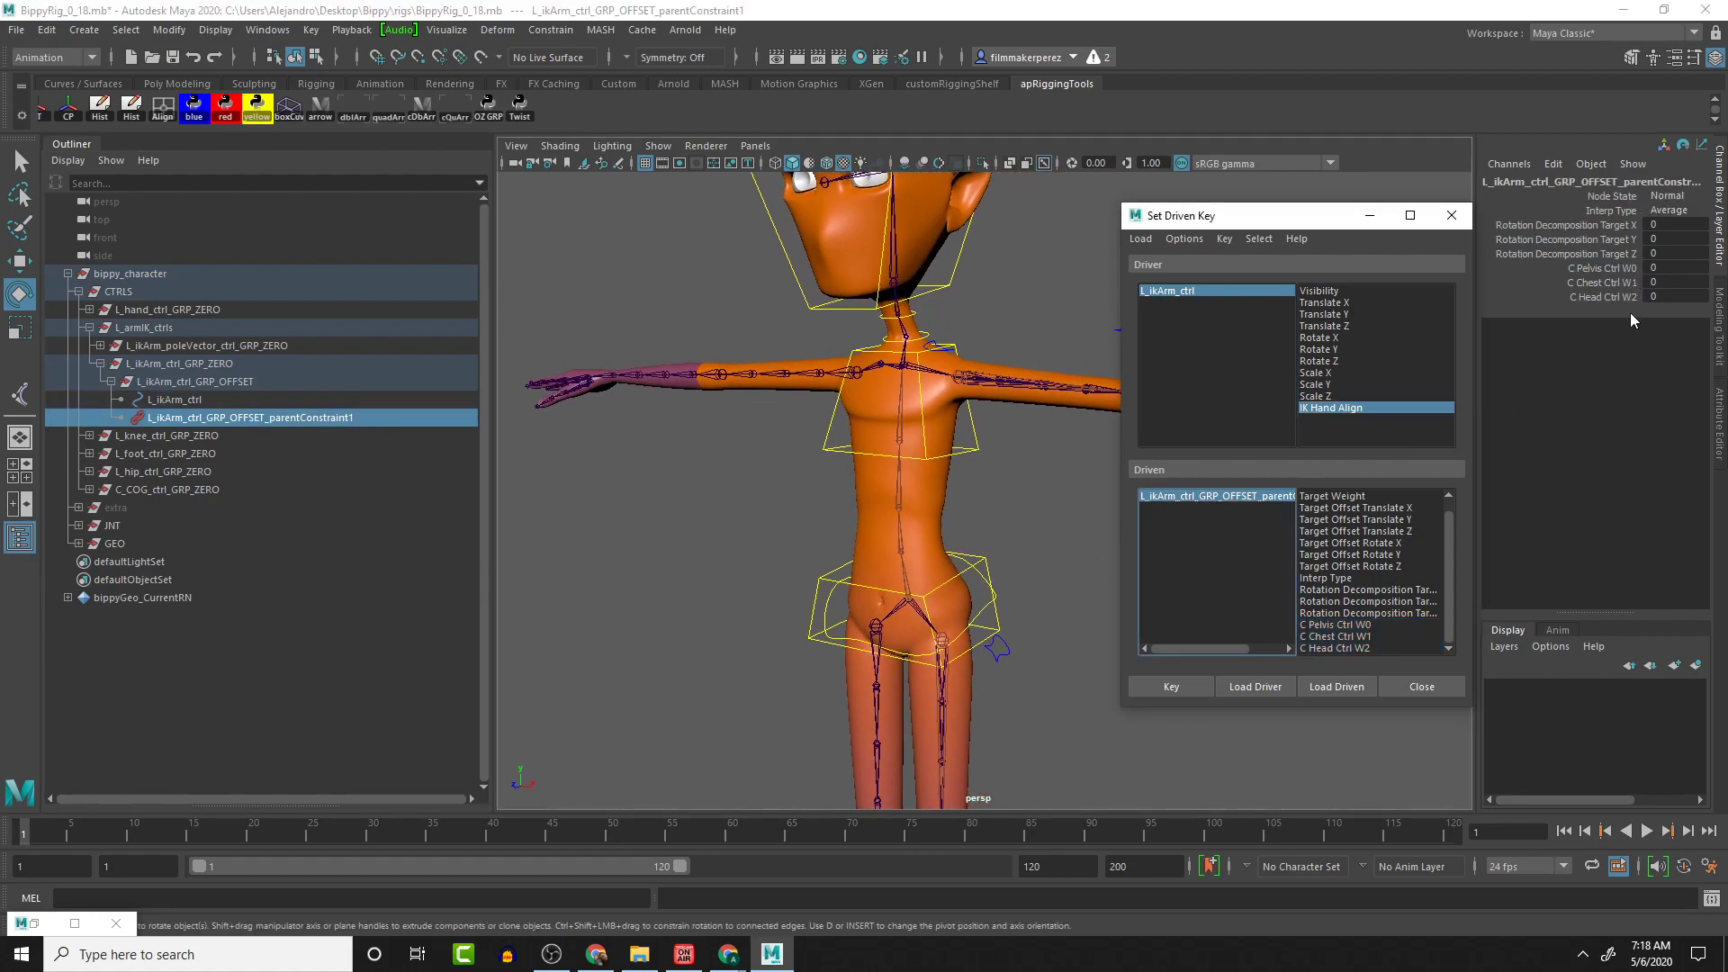
left_click_drag(1365, 621, 1363, 645)
left_click(1195, 687)
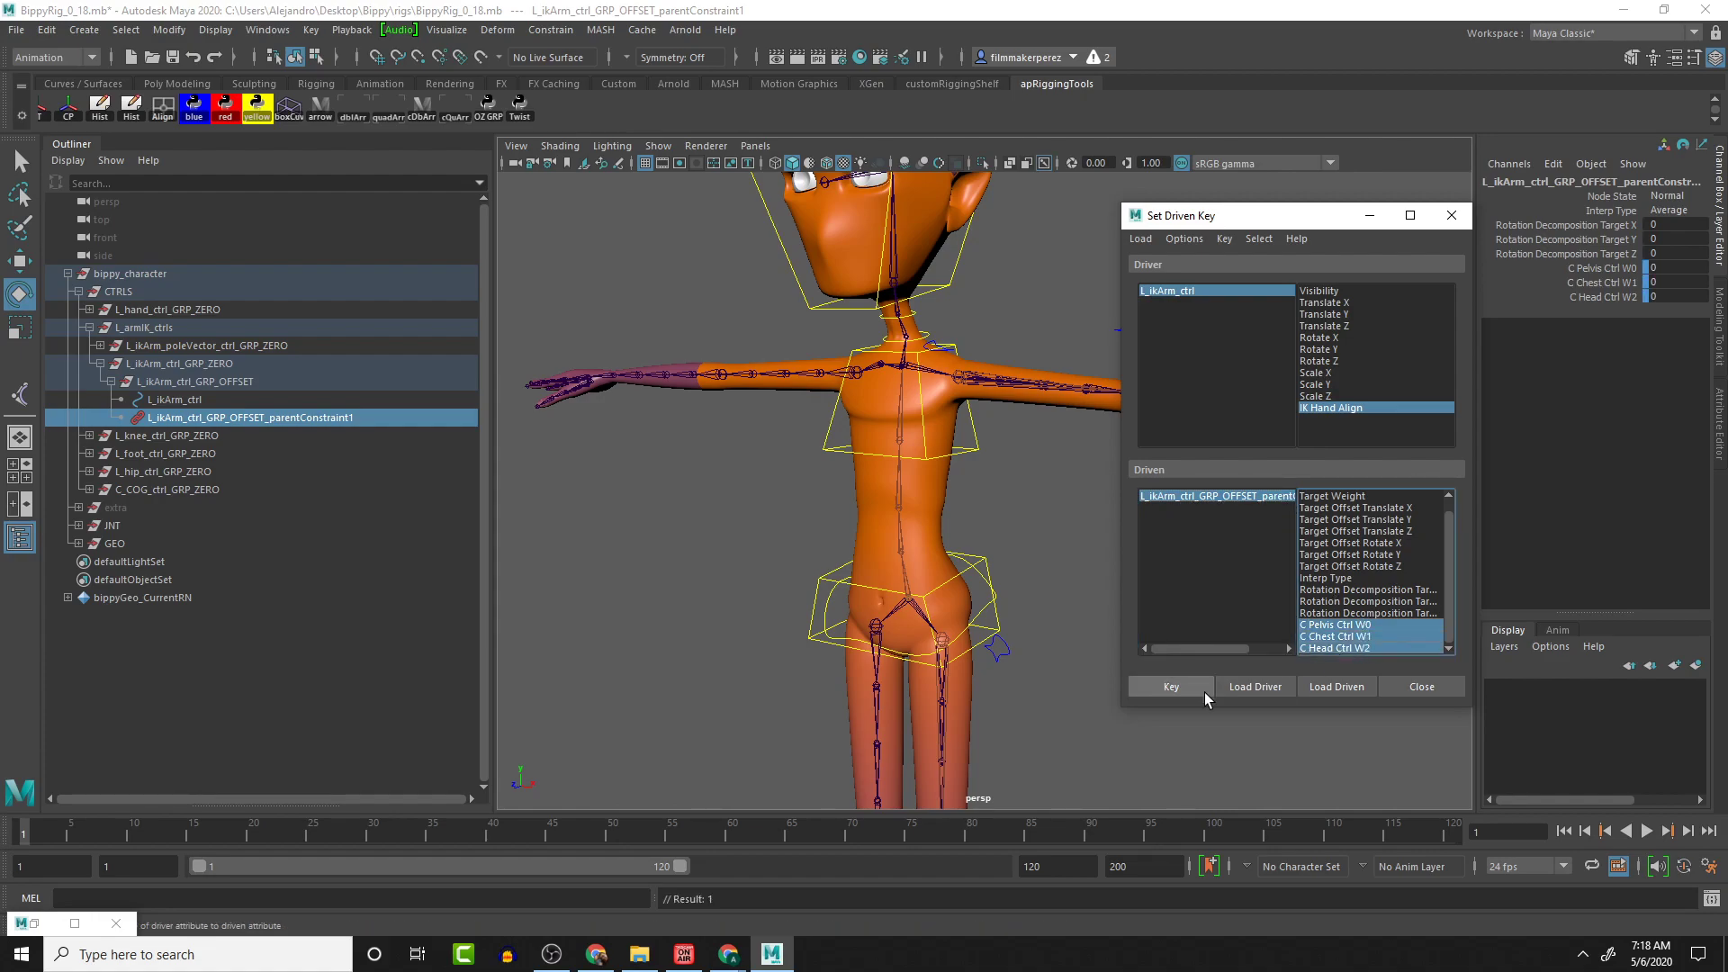
Set a driven key for the pelvis setting of IK Hand Align with the C Pelvis Ctrl W0 weight at 1
left_click(1251, 290)
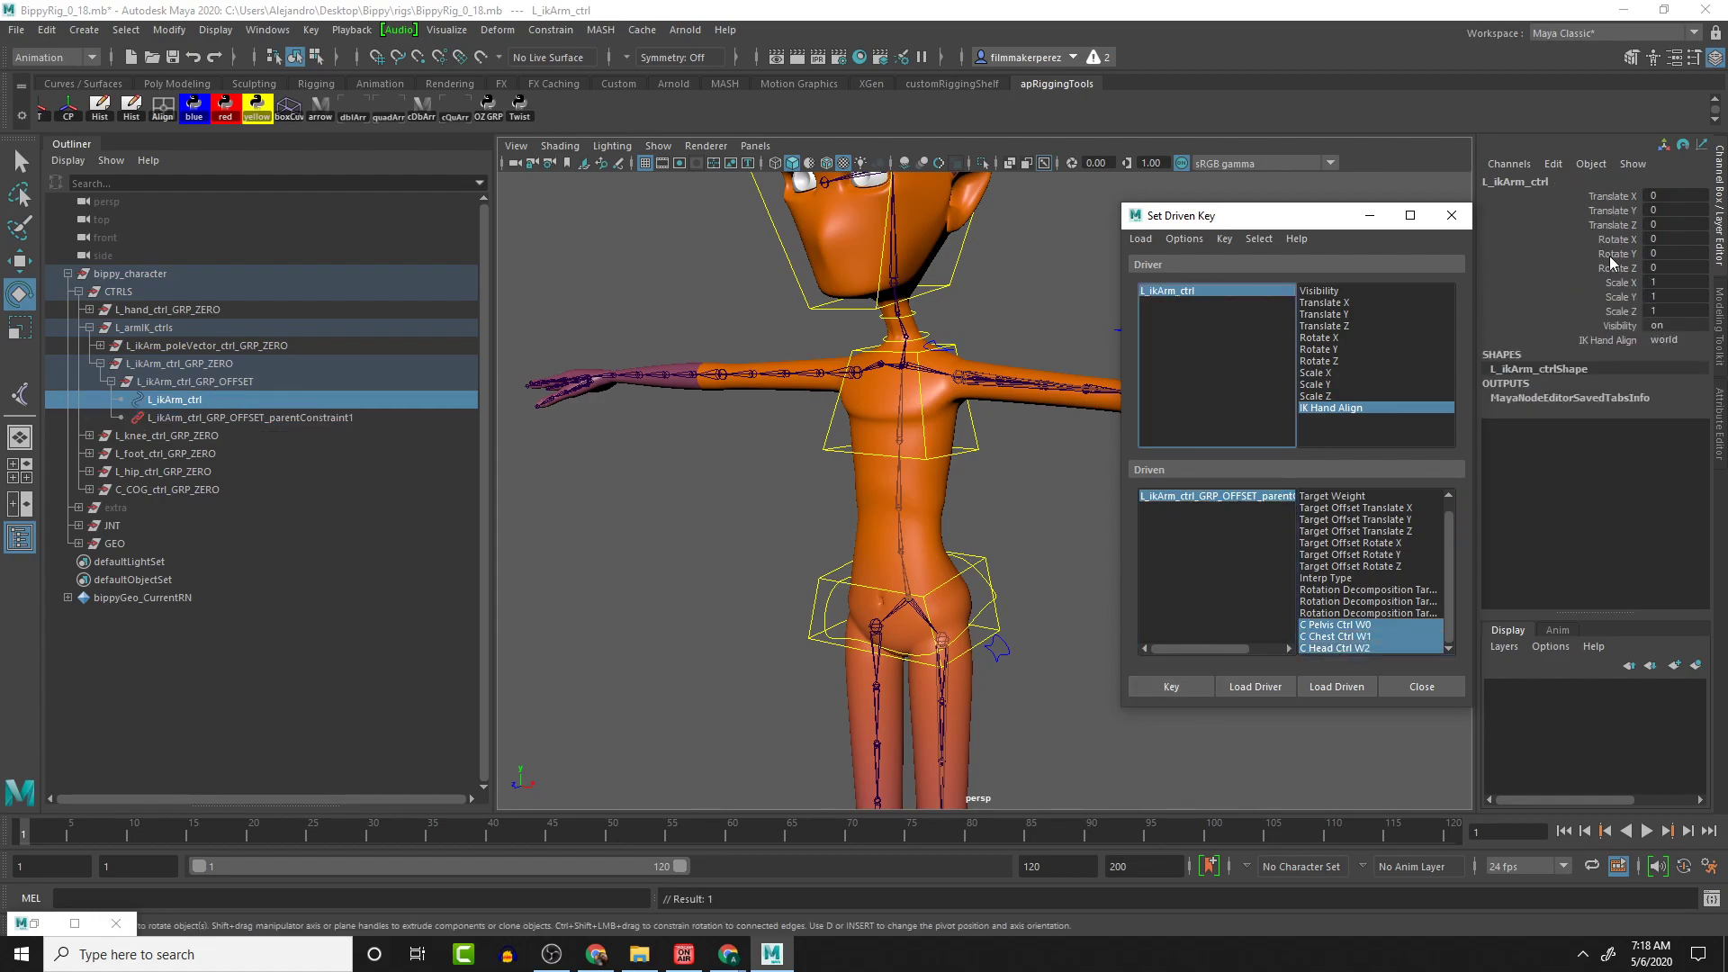
left_click(1674, 340)
left_click(1674, 356)
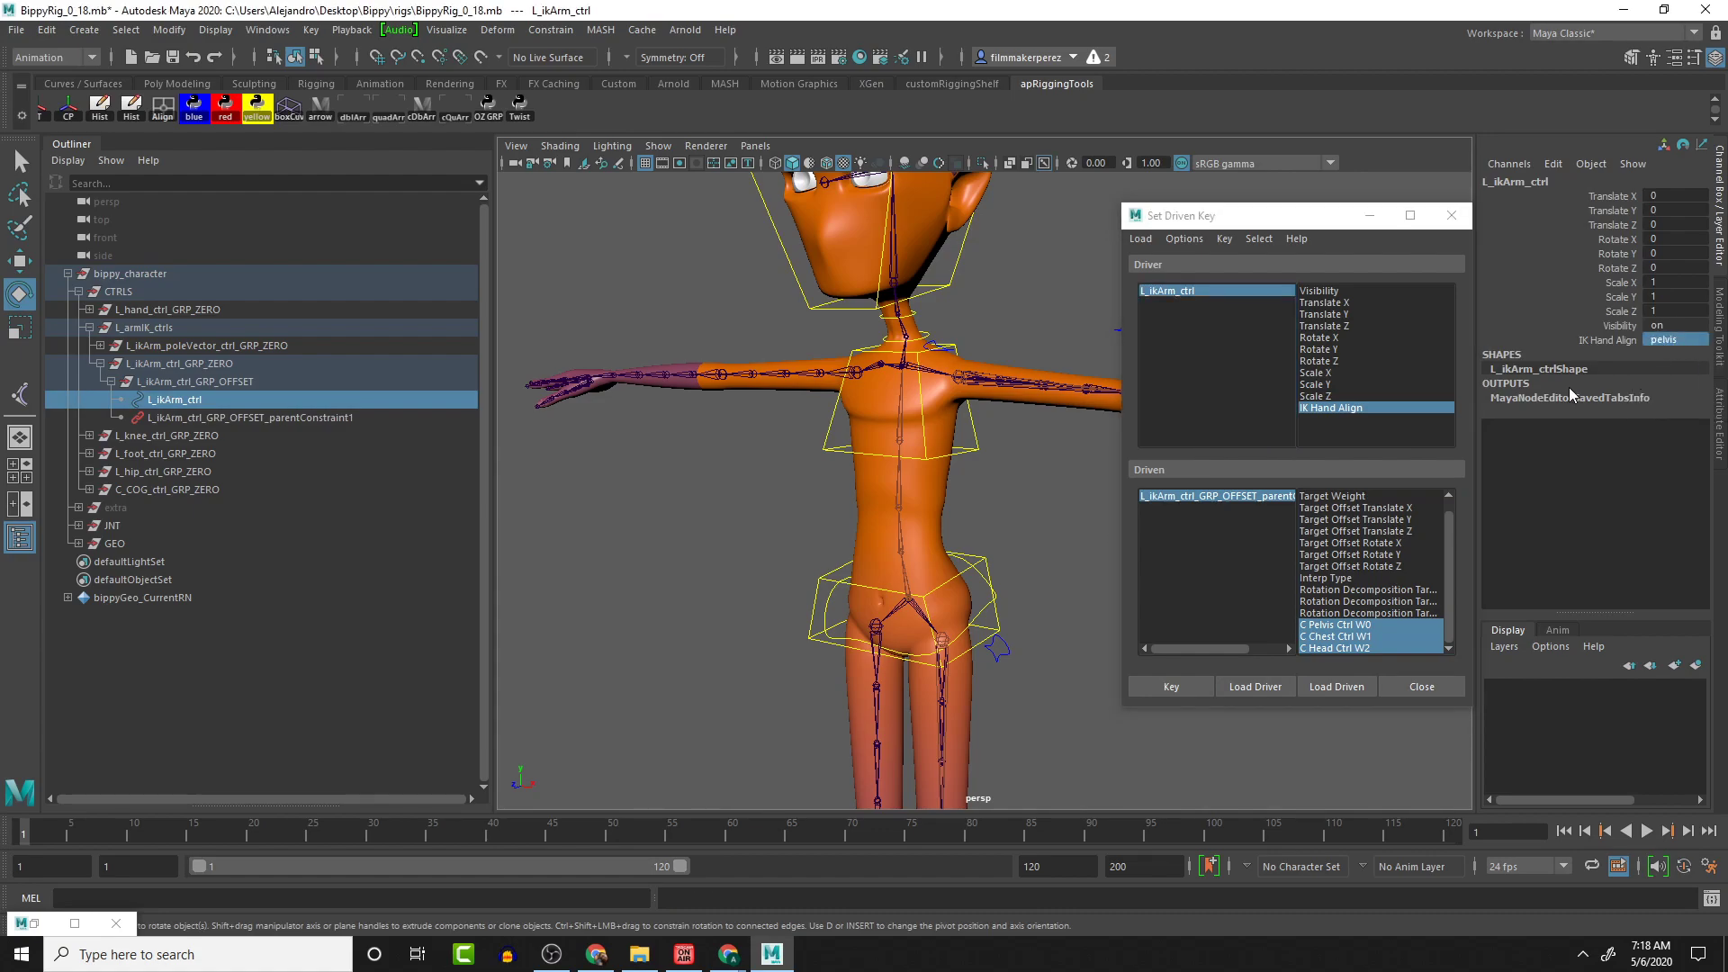
left_click(1276, 498)
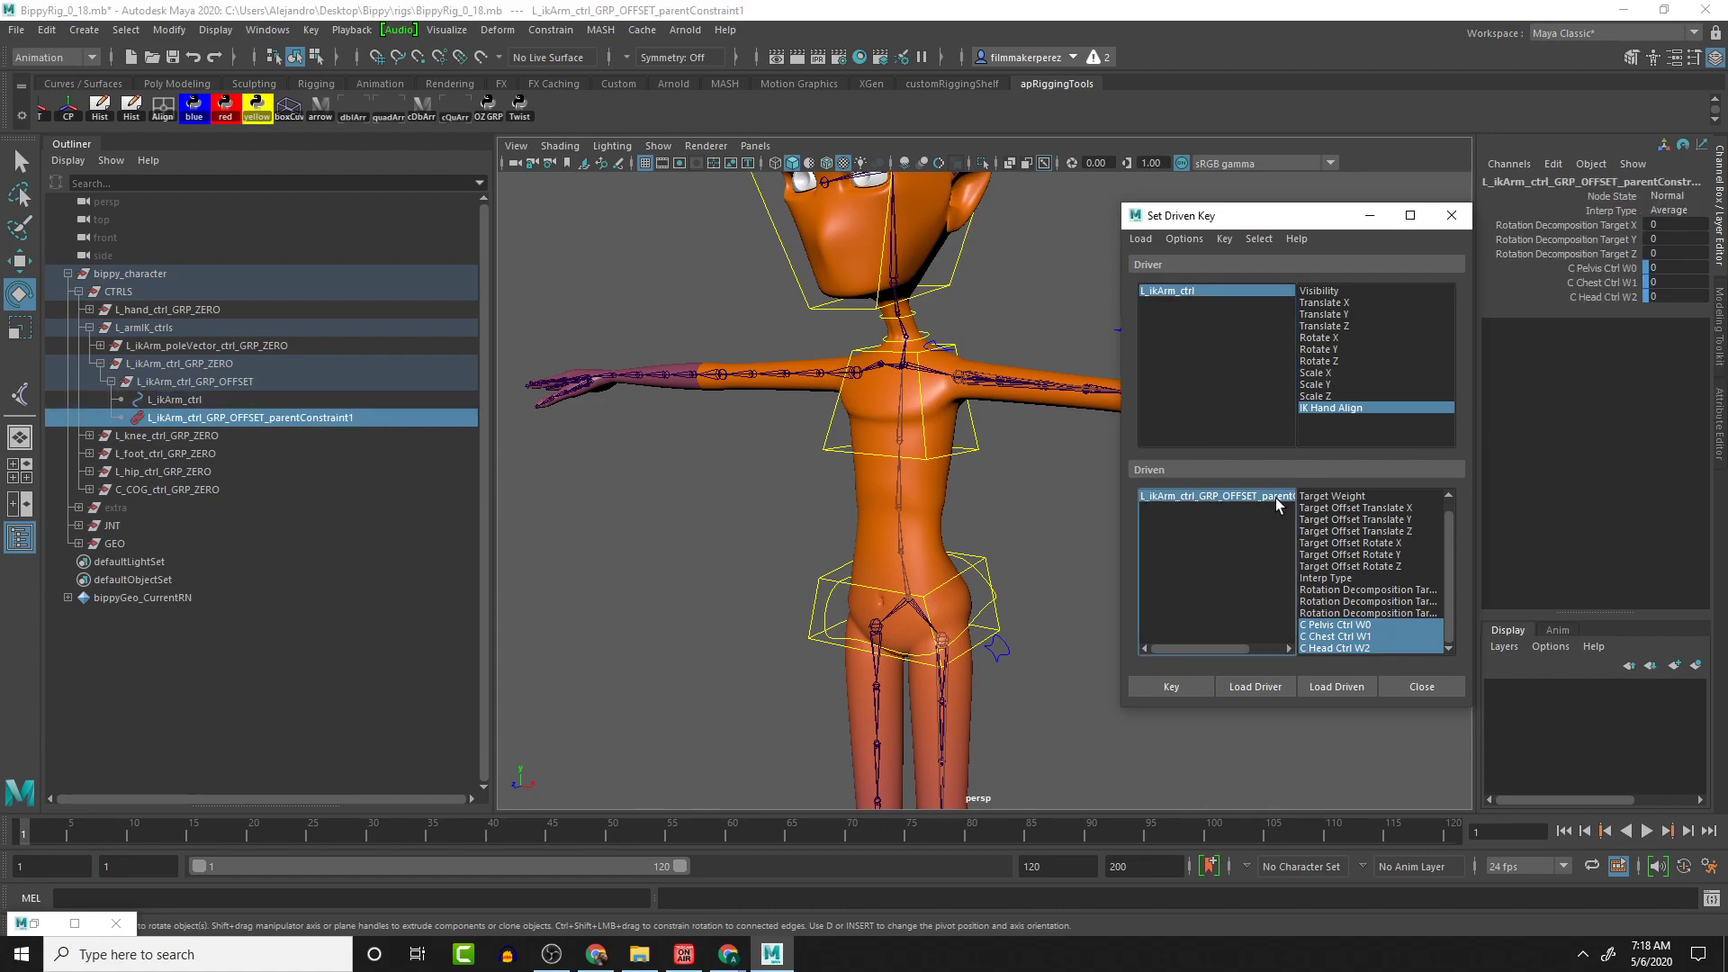
left_click(1681, 266)
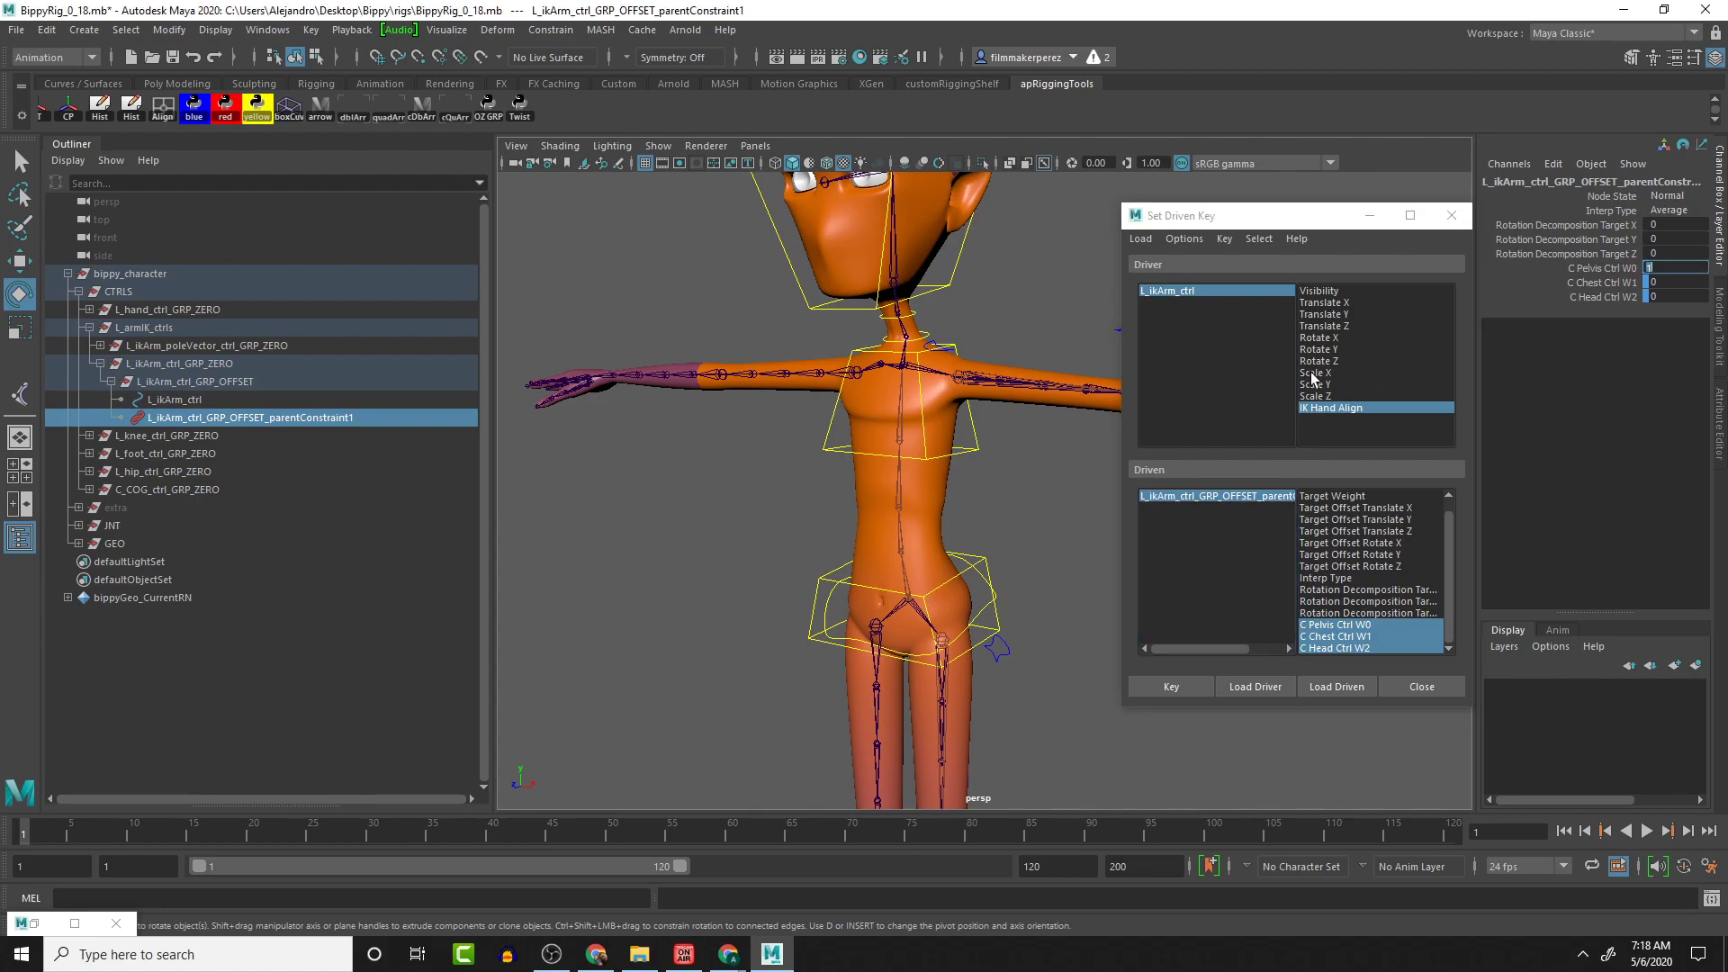
type("1")
key("Return")
left_click(1197, 688)
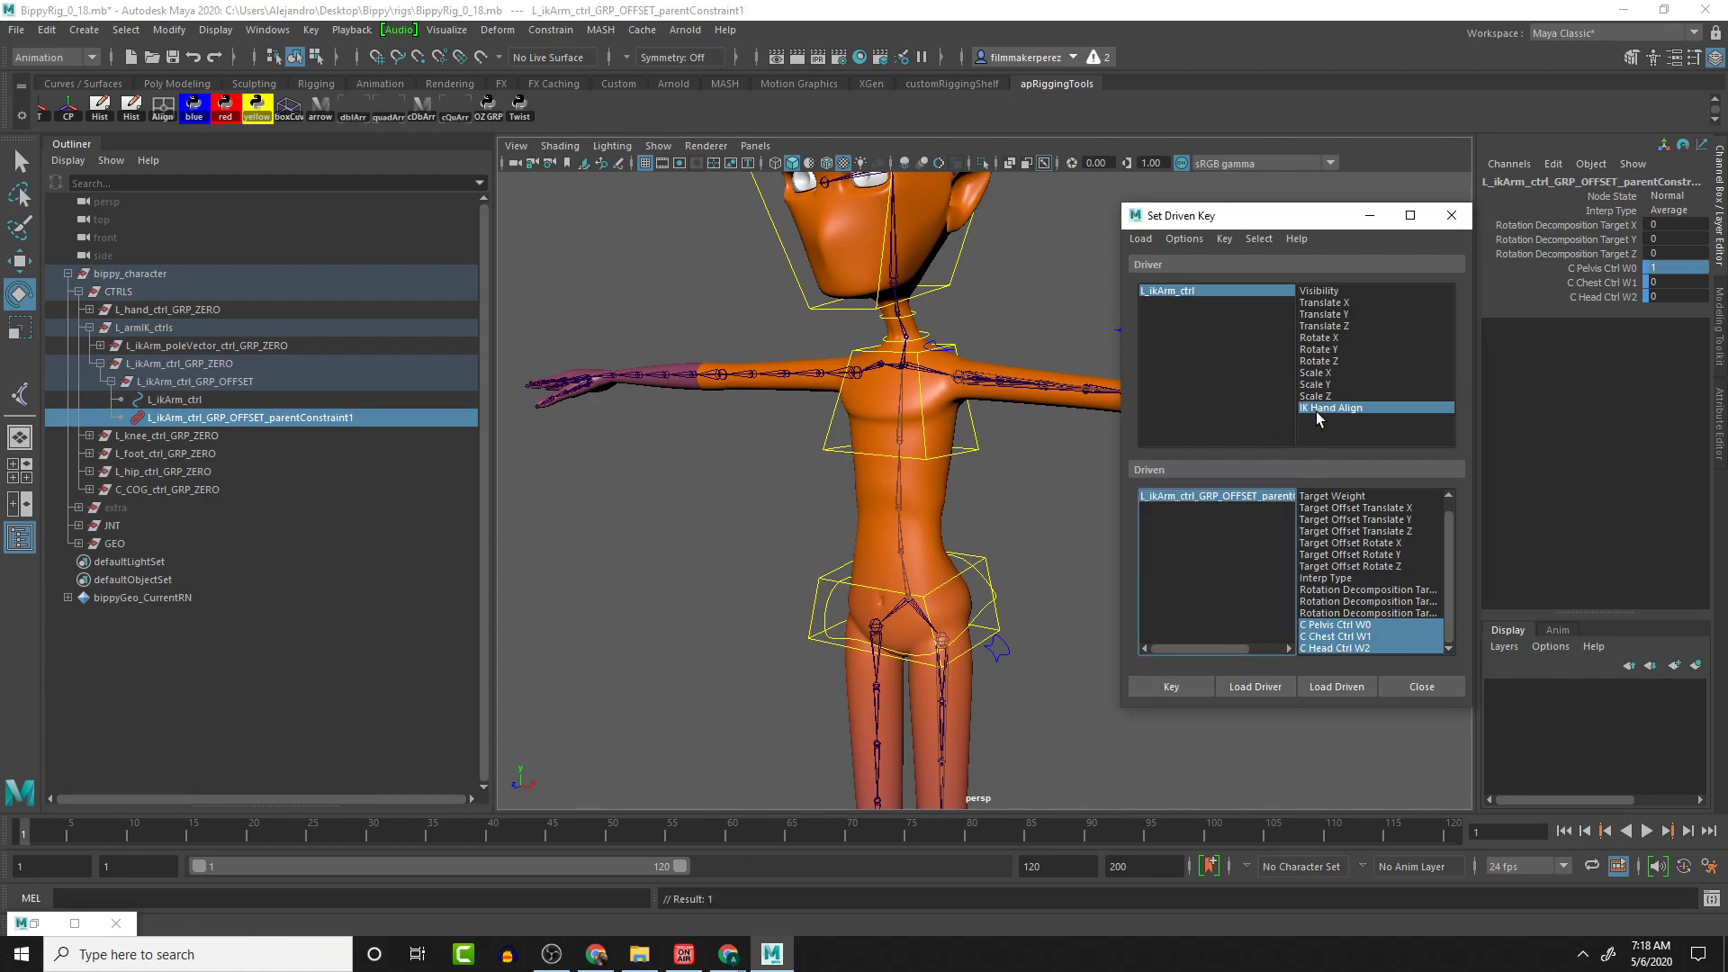
Set L_ikArm_ctrl's IK Hand Align to chest and select the driven parent constraint
left_click(1227, 291)
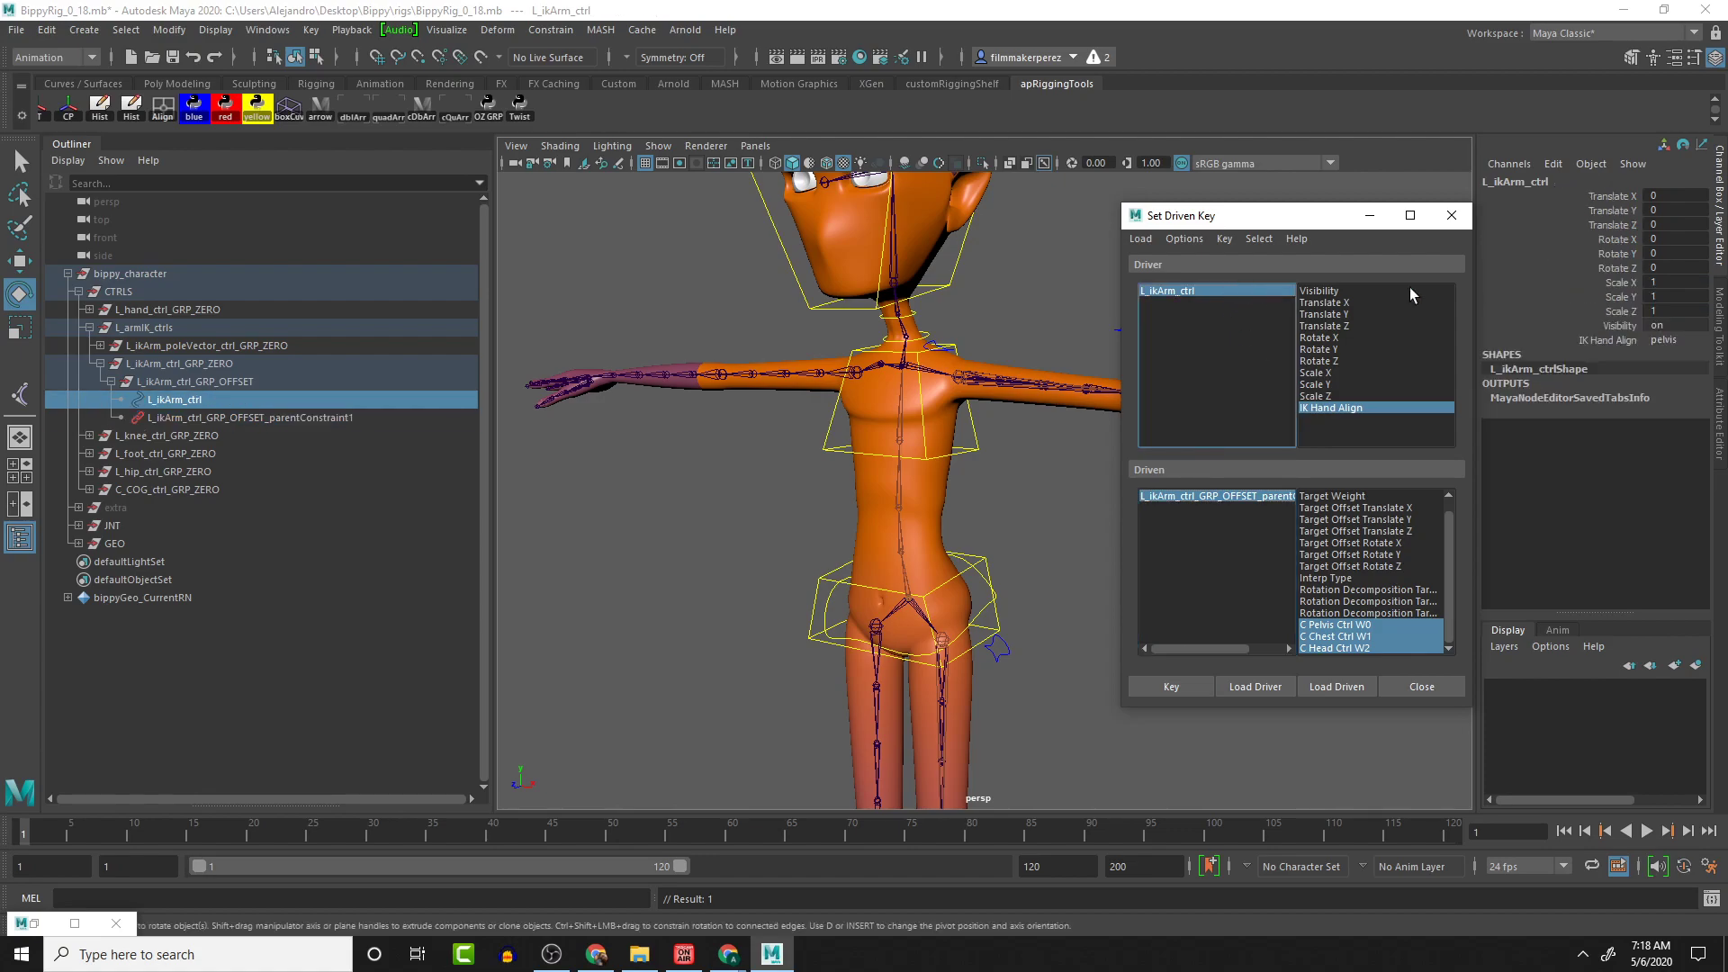
left_click(1673, 340)
left_click(1676, 373)
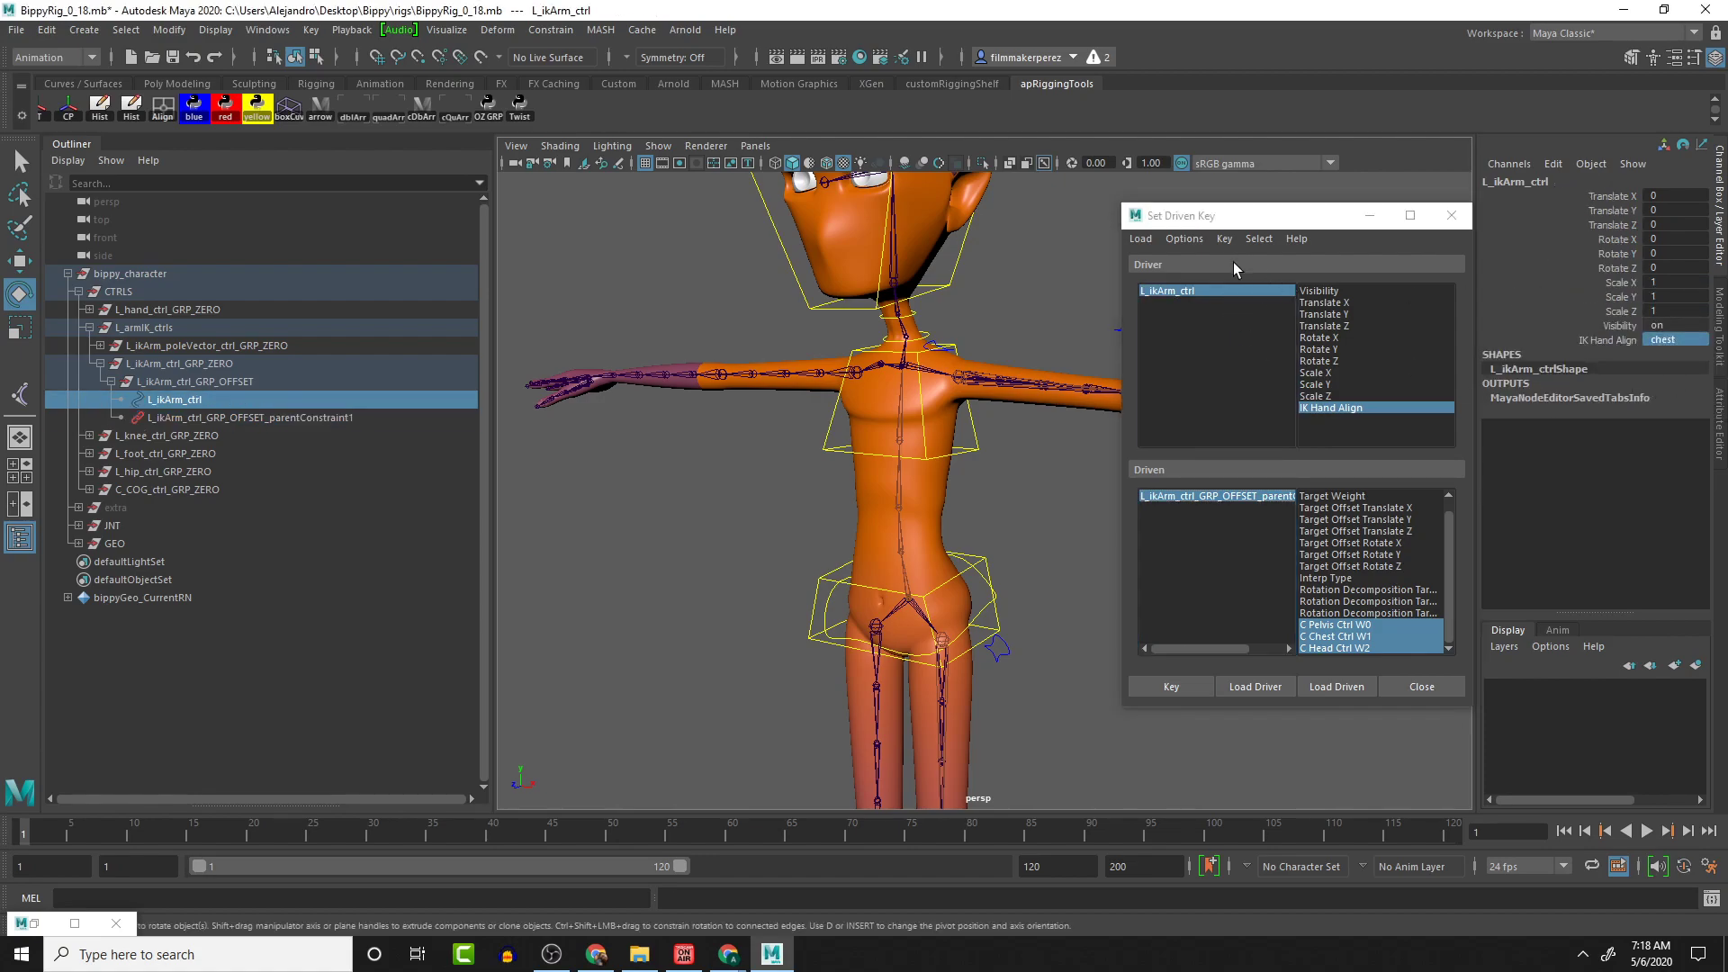
left_click(1231, 299)
left_click(1229, 500)
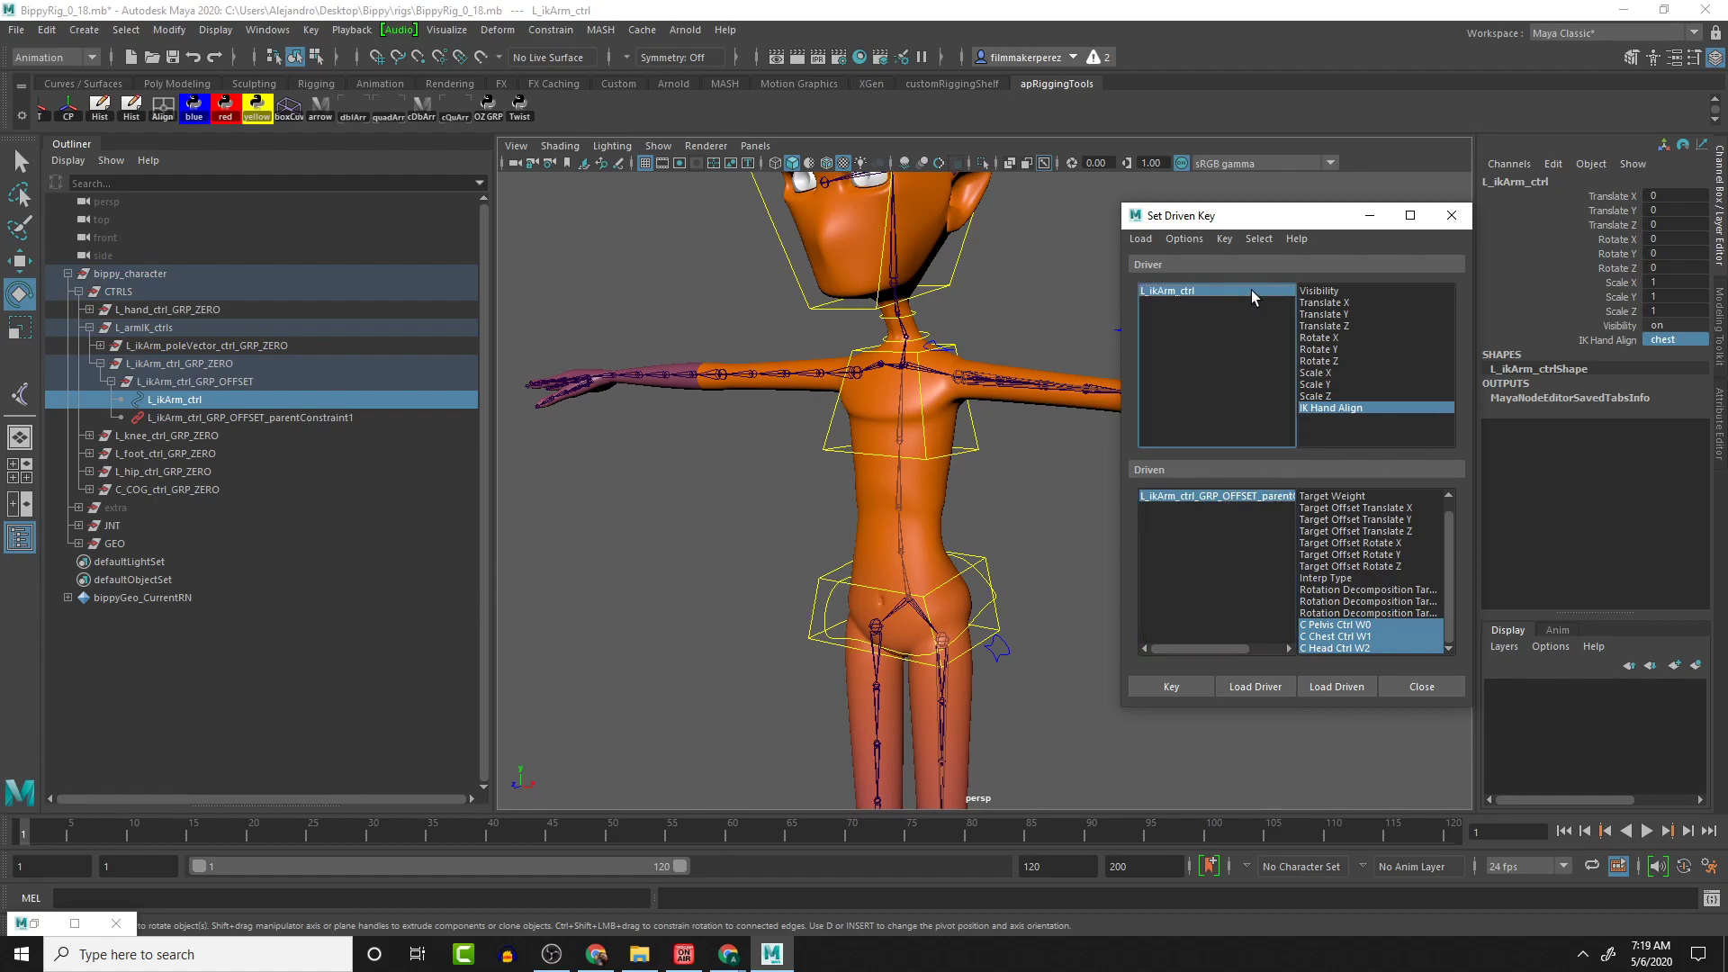
left_click(1244, 498)
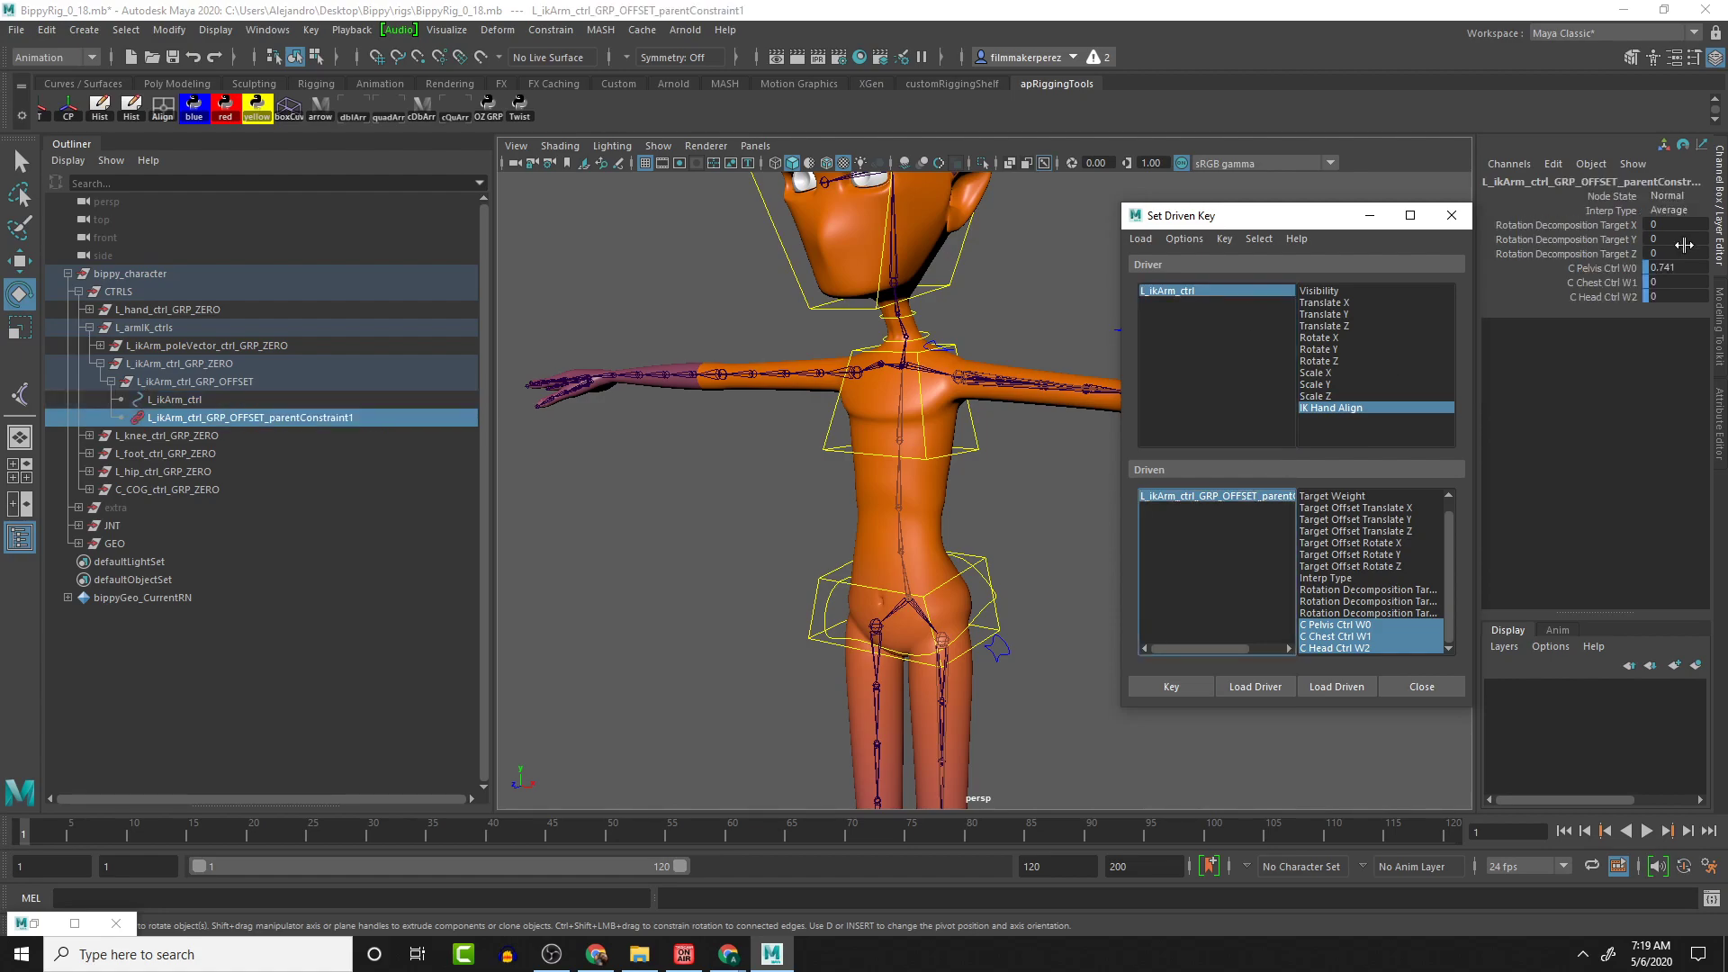
left_click_drag(1667, 262, 1681, 268)
left_click(1192, 290)
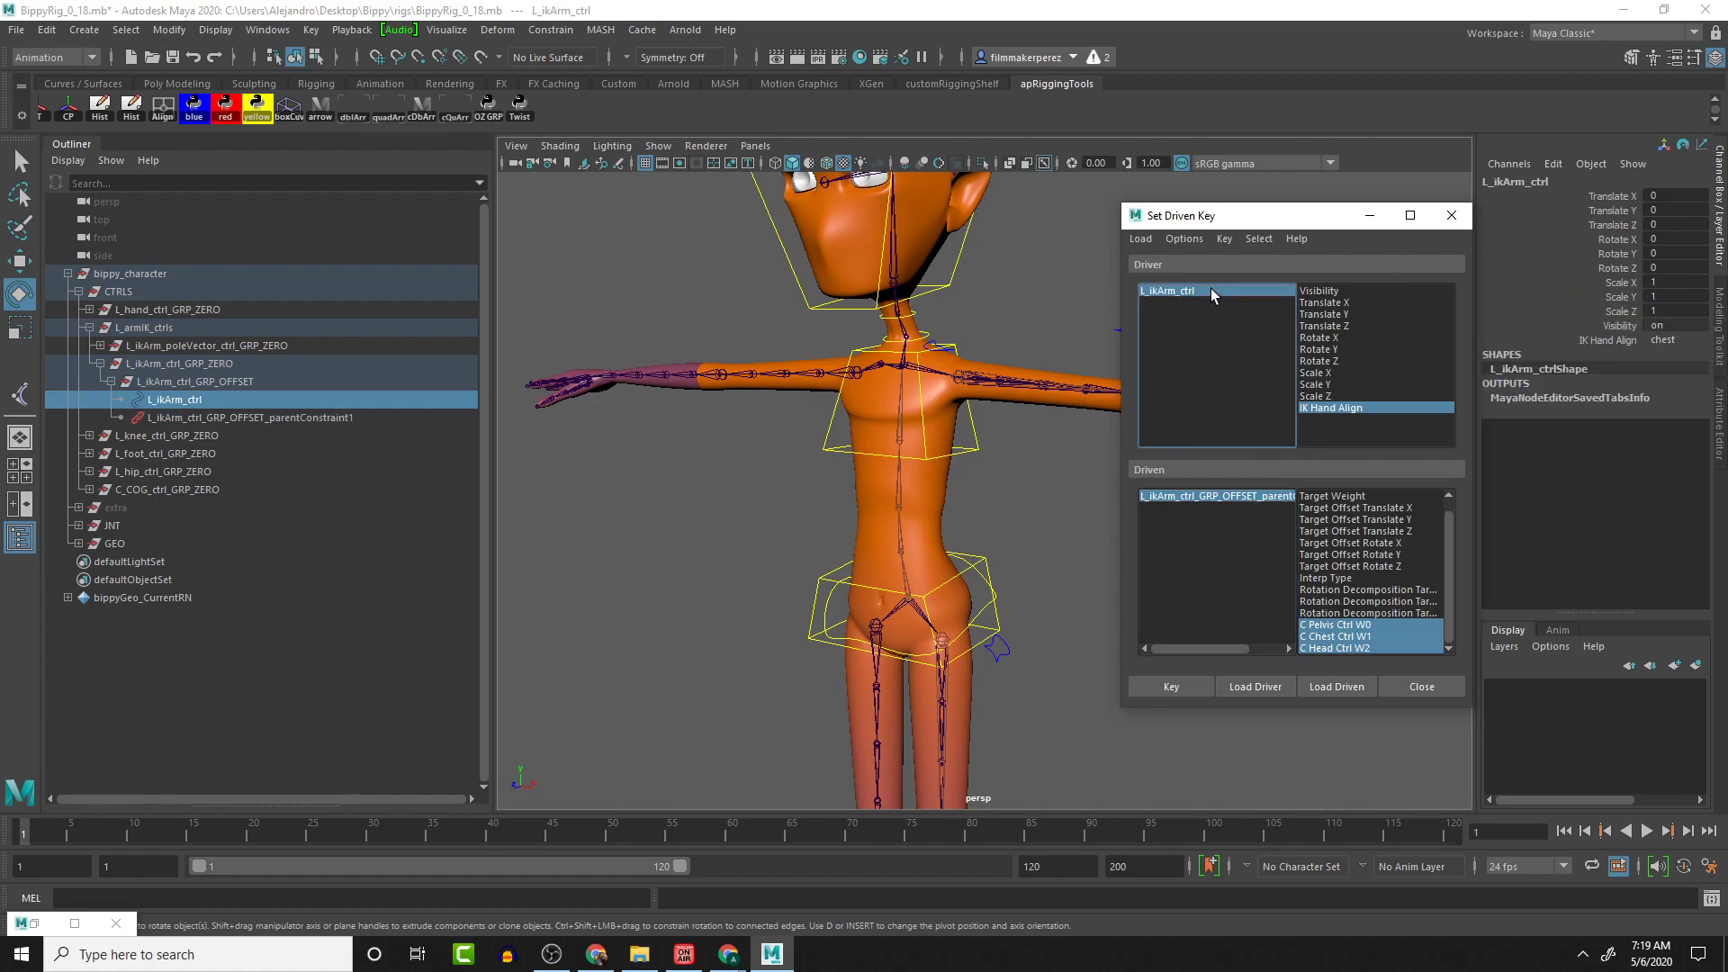
left_click(1226, 495)
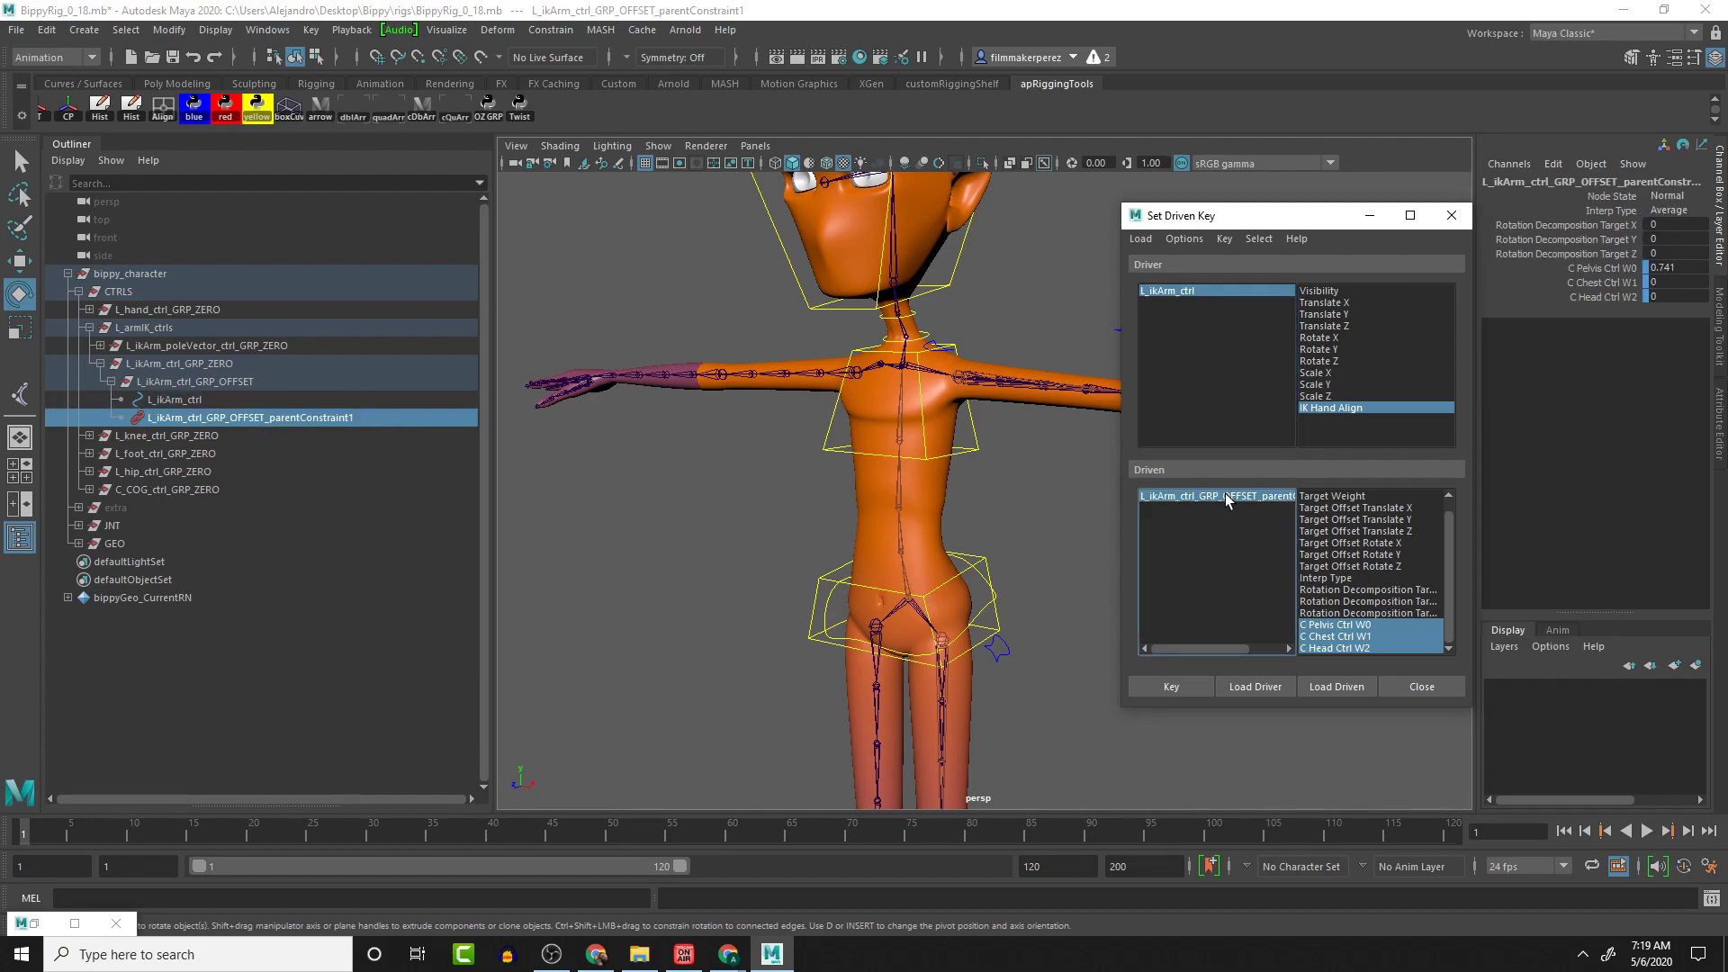
Key the chest setting with C Pelvis Ctrl W0 at 0 and C Chest Ctrl W1 at 1
double_click(1693, 268)
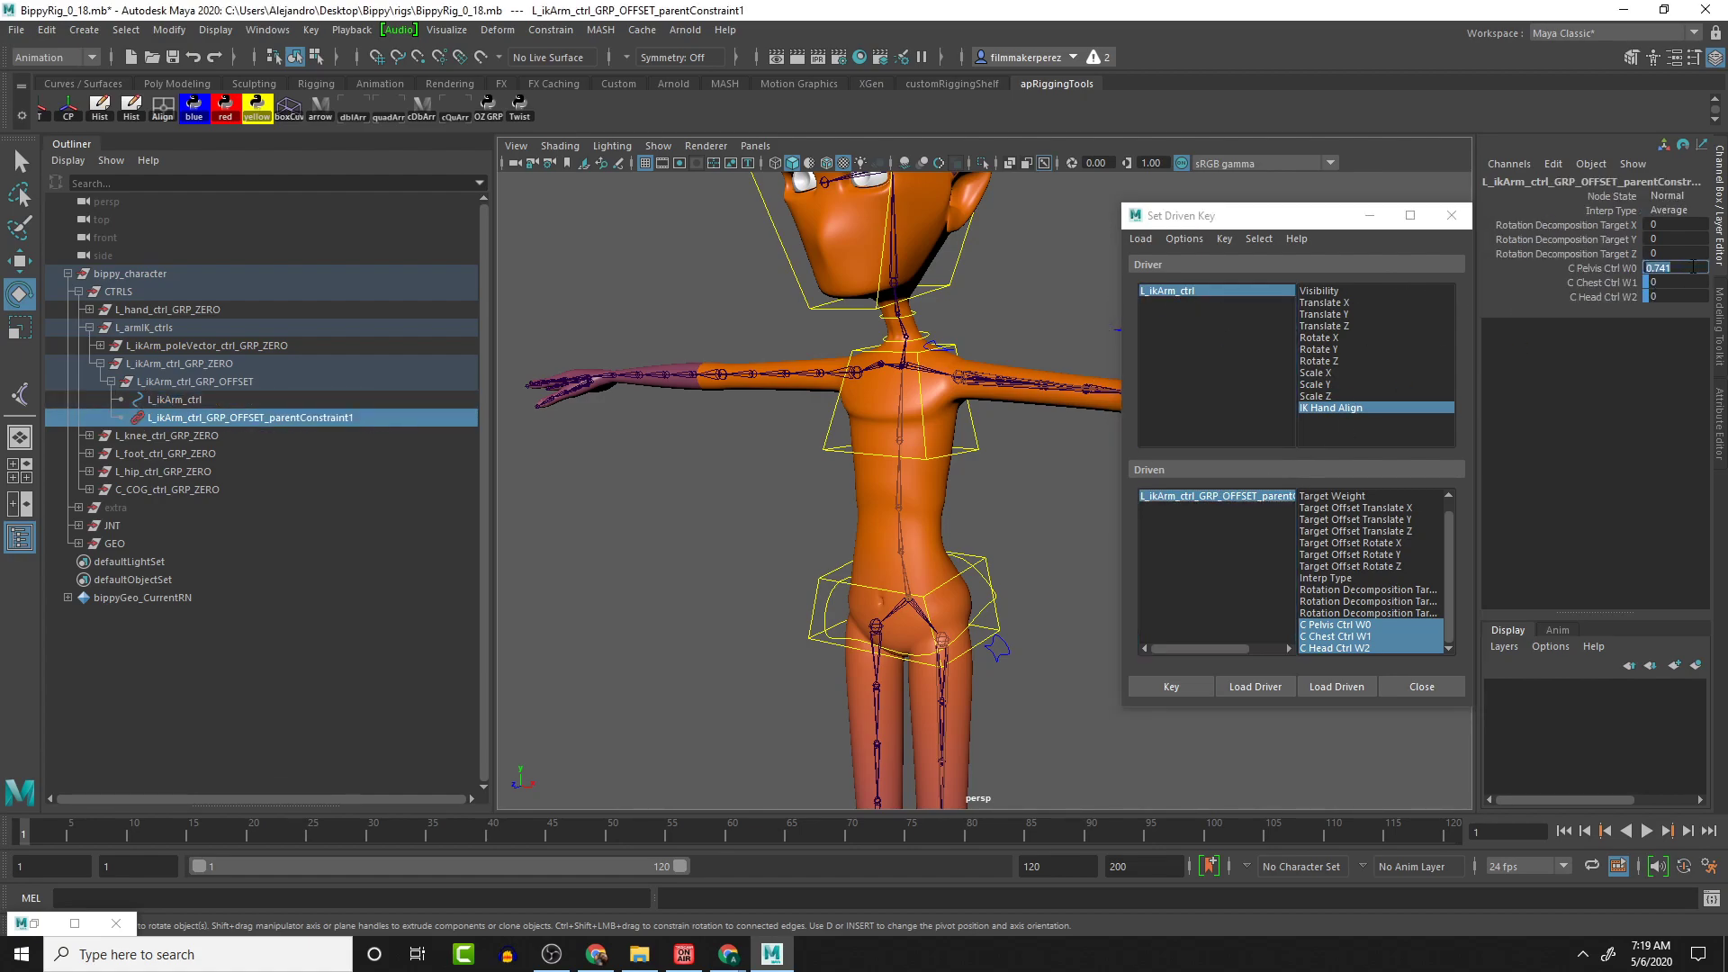
type("0")
key("Tab")
type("1")
left_click(1173, 686)
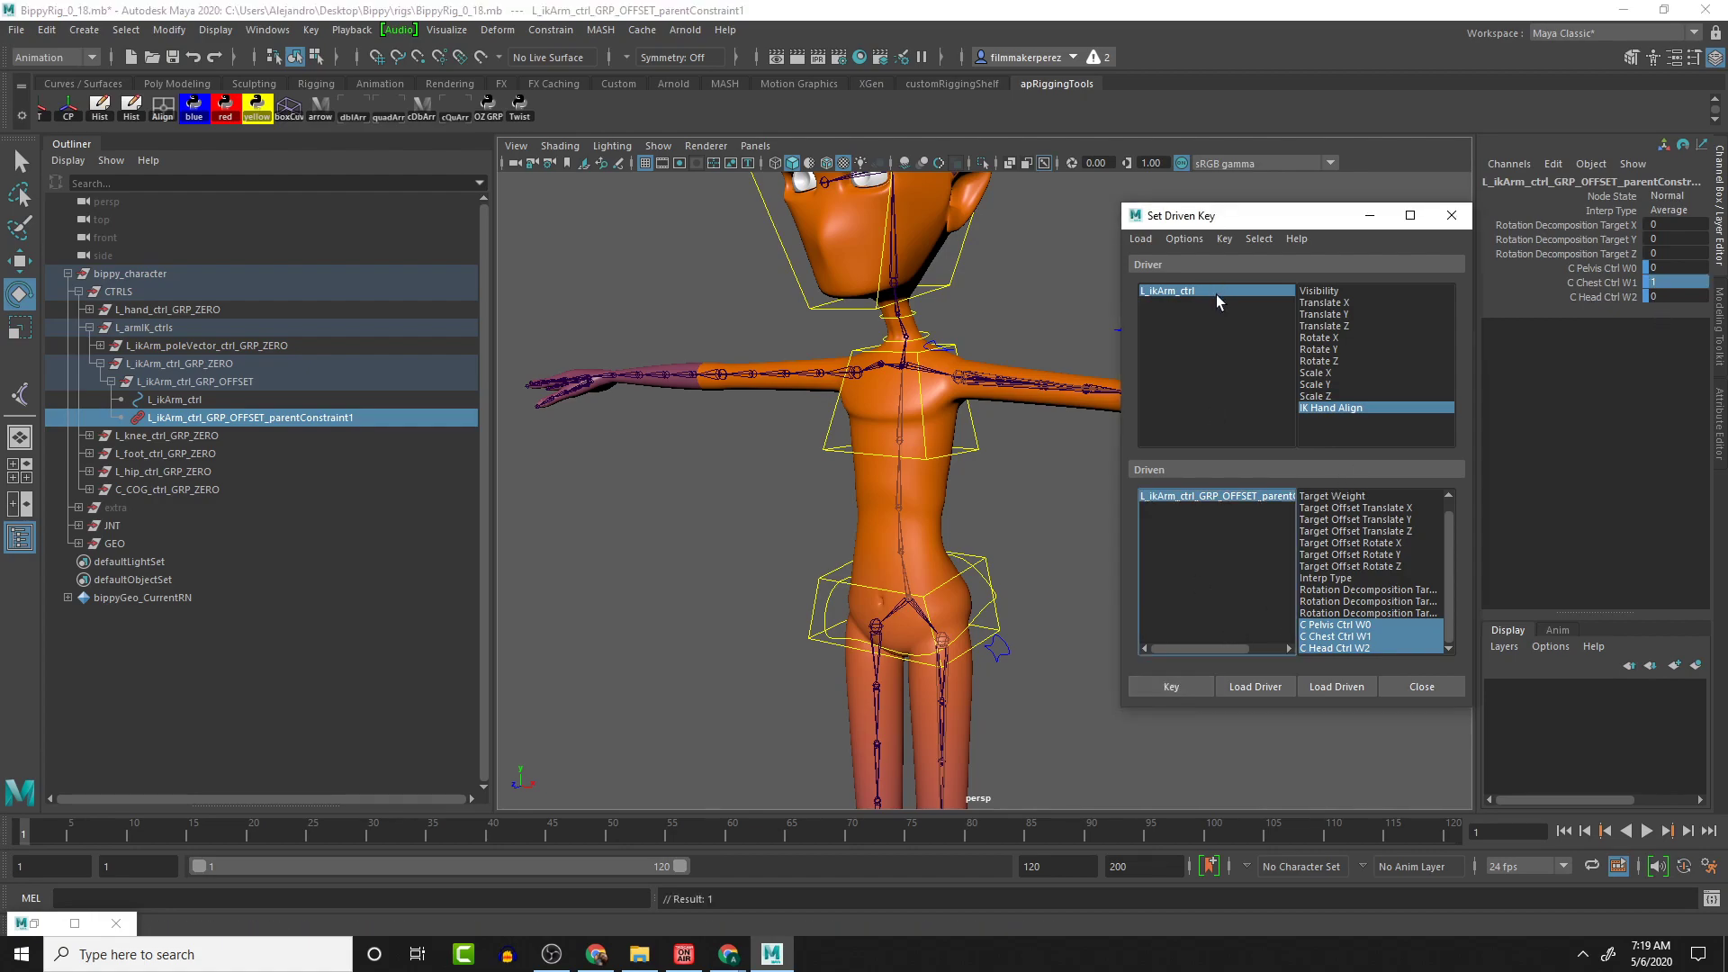
Set a driven key for the head setting with C Chest Ctrl W1 at 0 and C Head Ctrl W2 at 1, and close the editor
left_click(1217, 290)
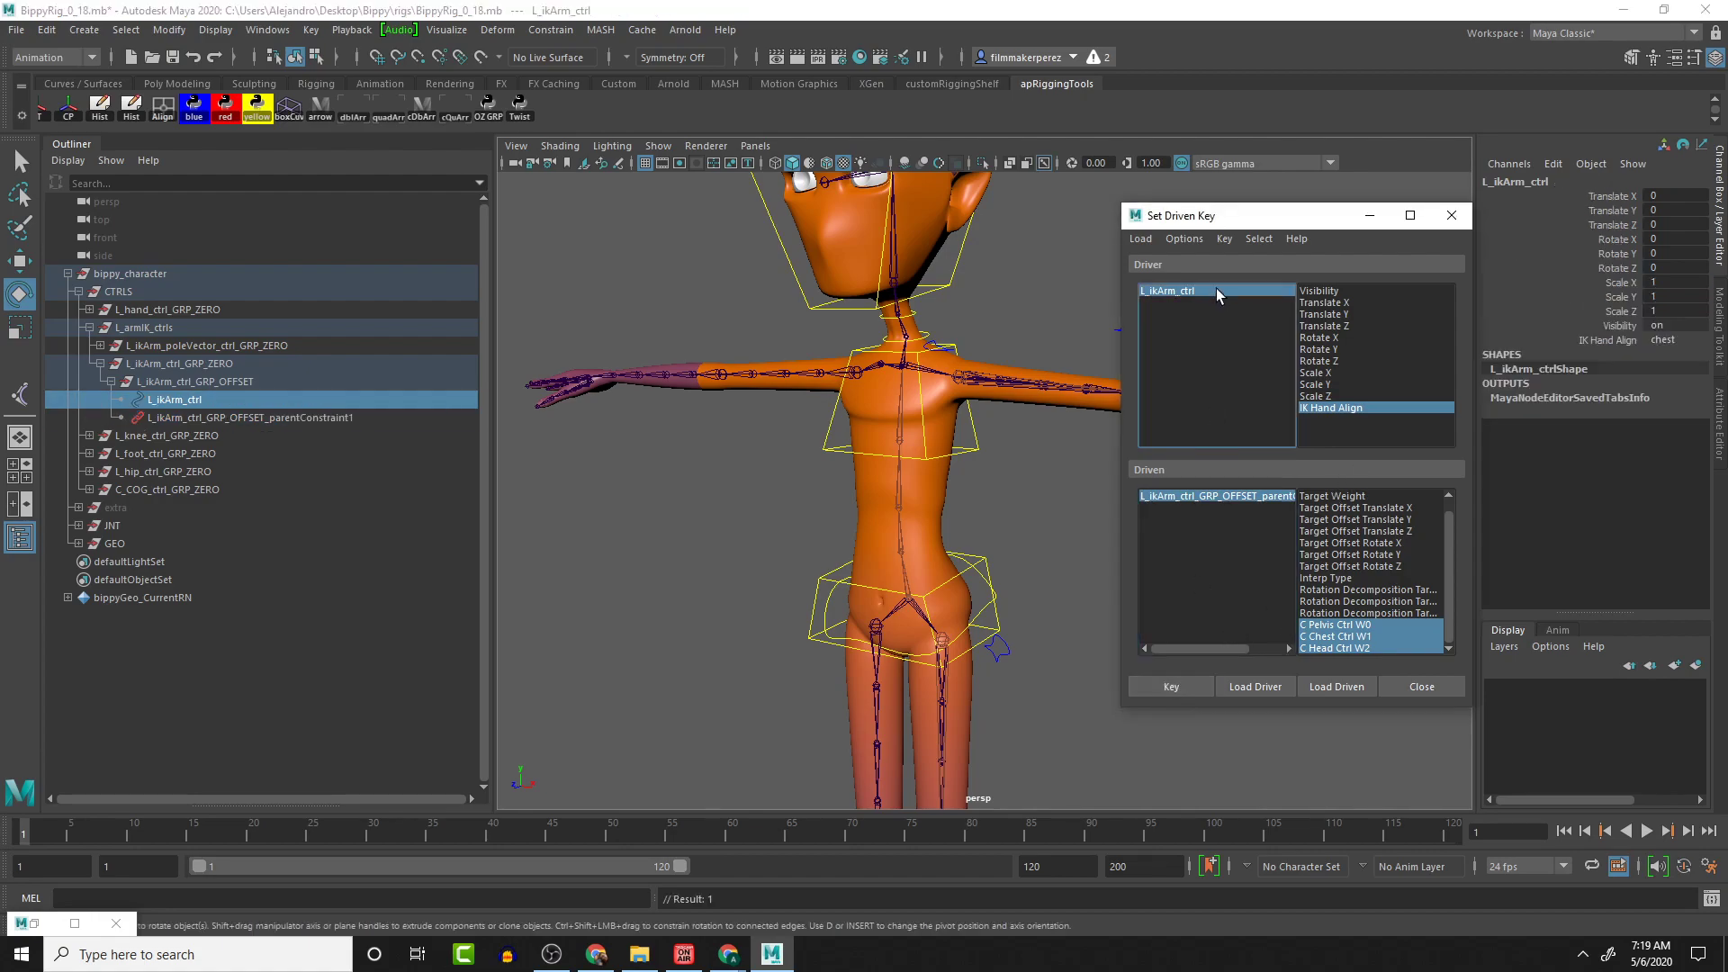
left_click(1665, 339)
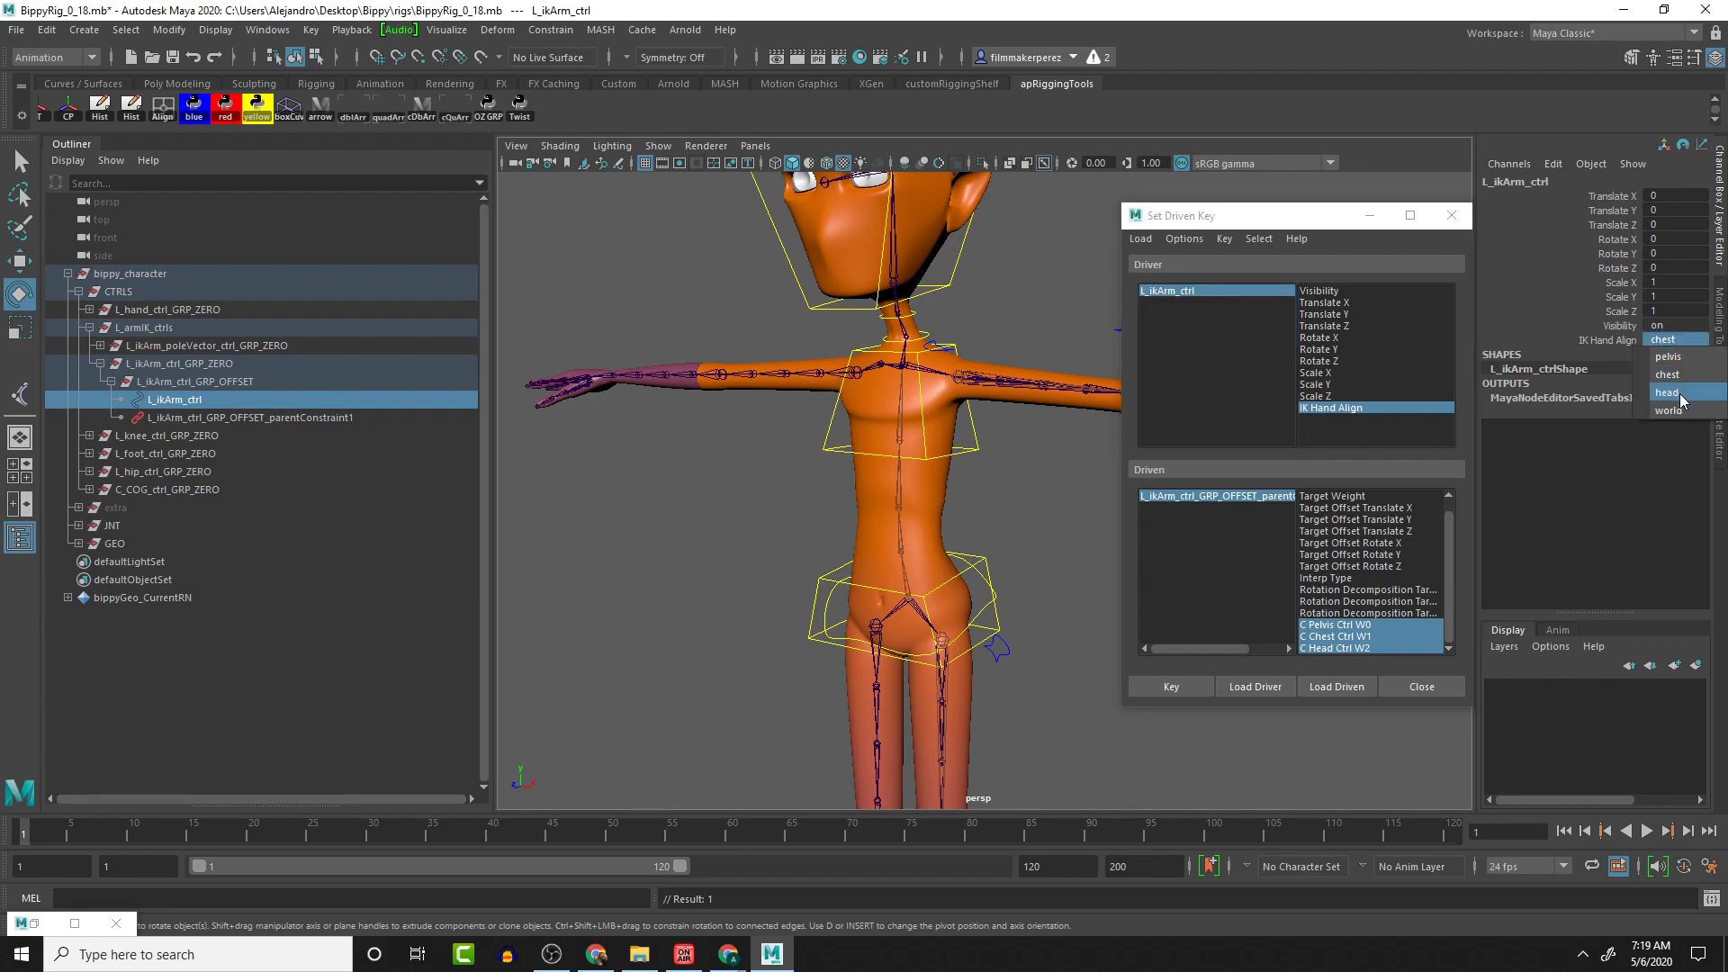
left_click(1190, 288)
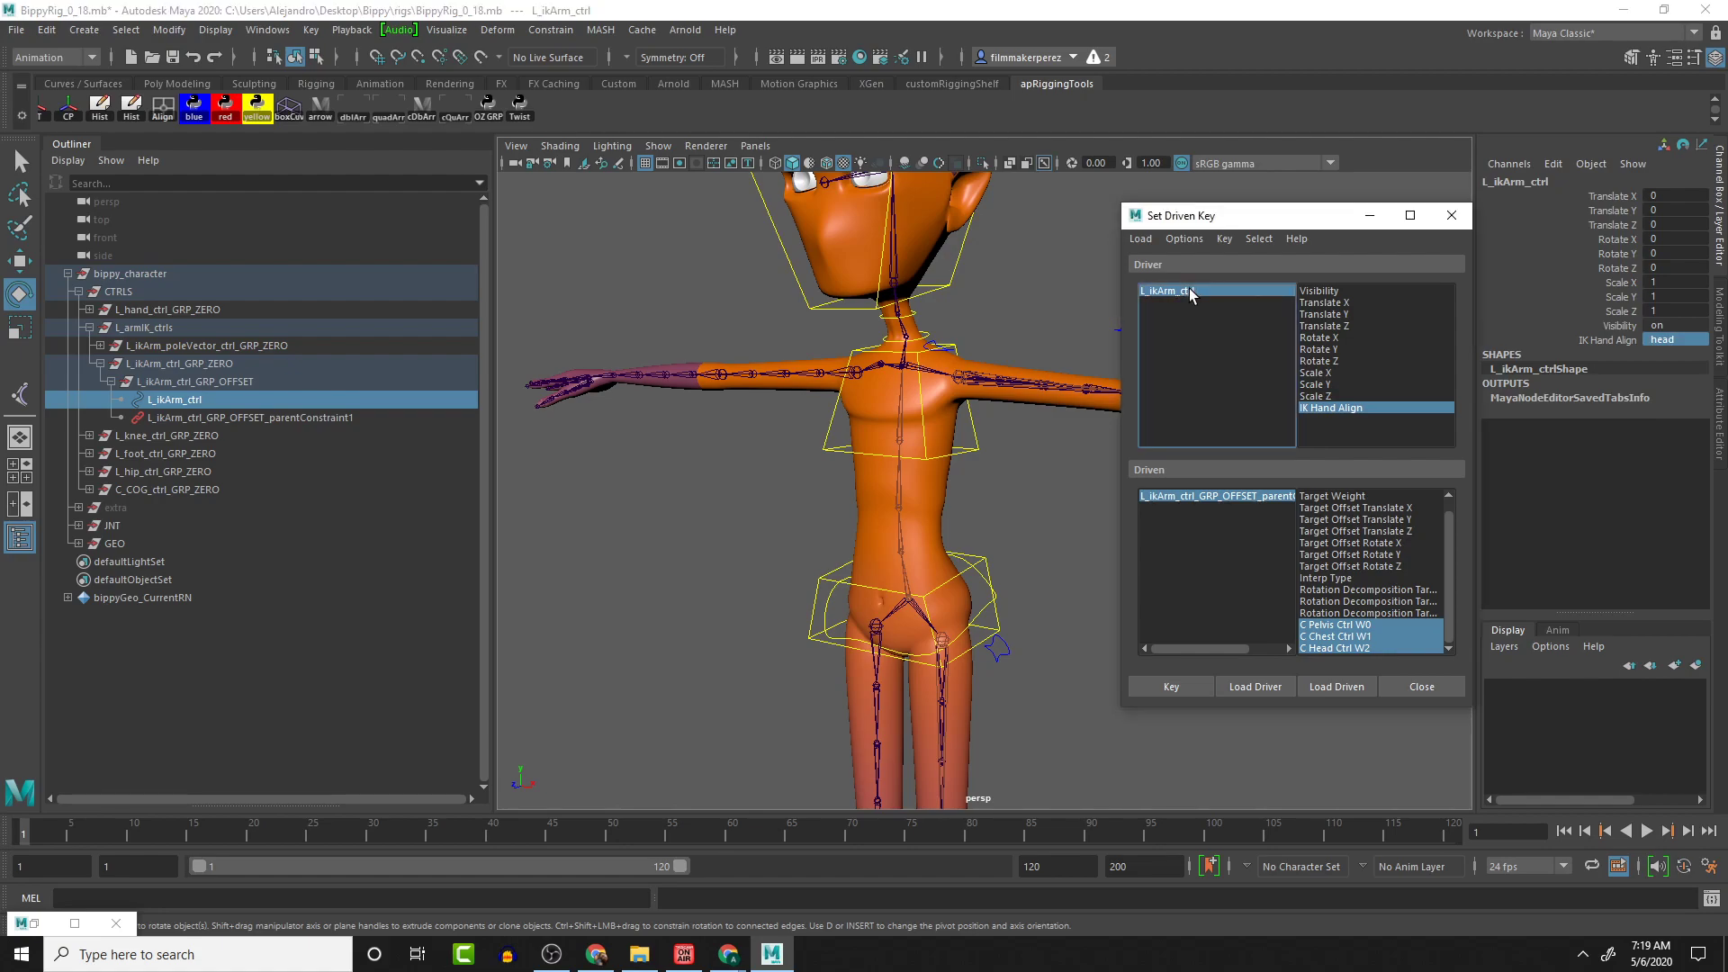
left_click(1223, 496)
double_click(1672, 282)
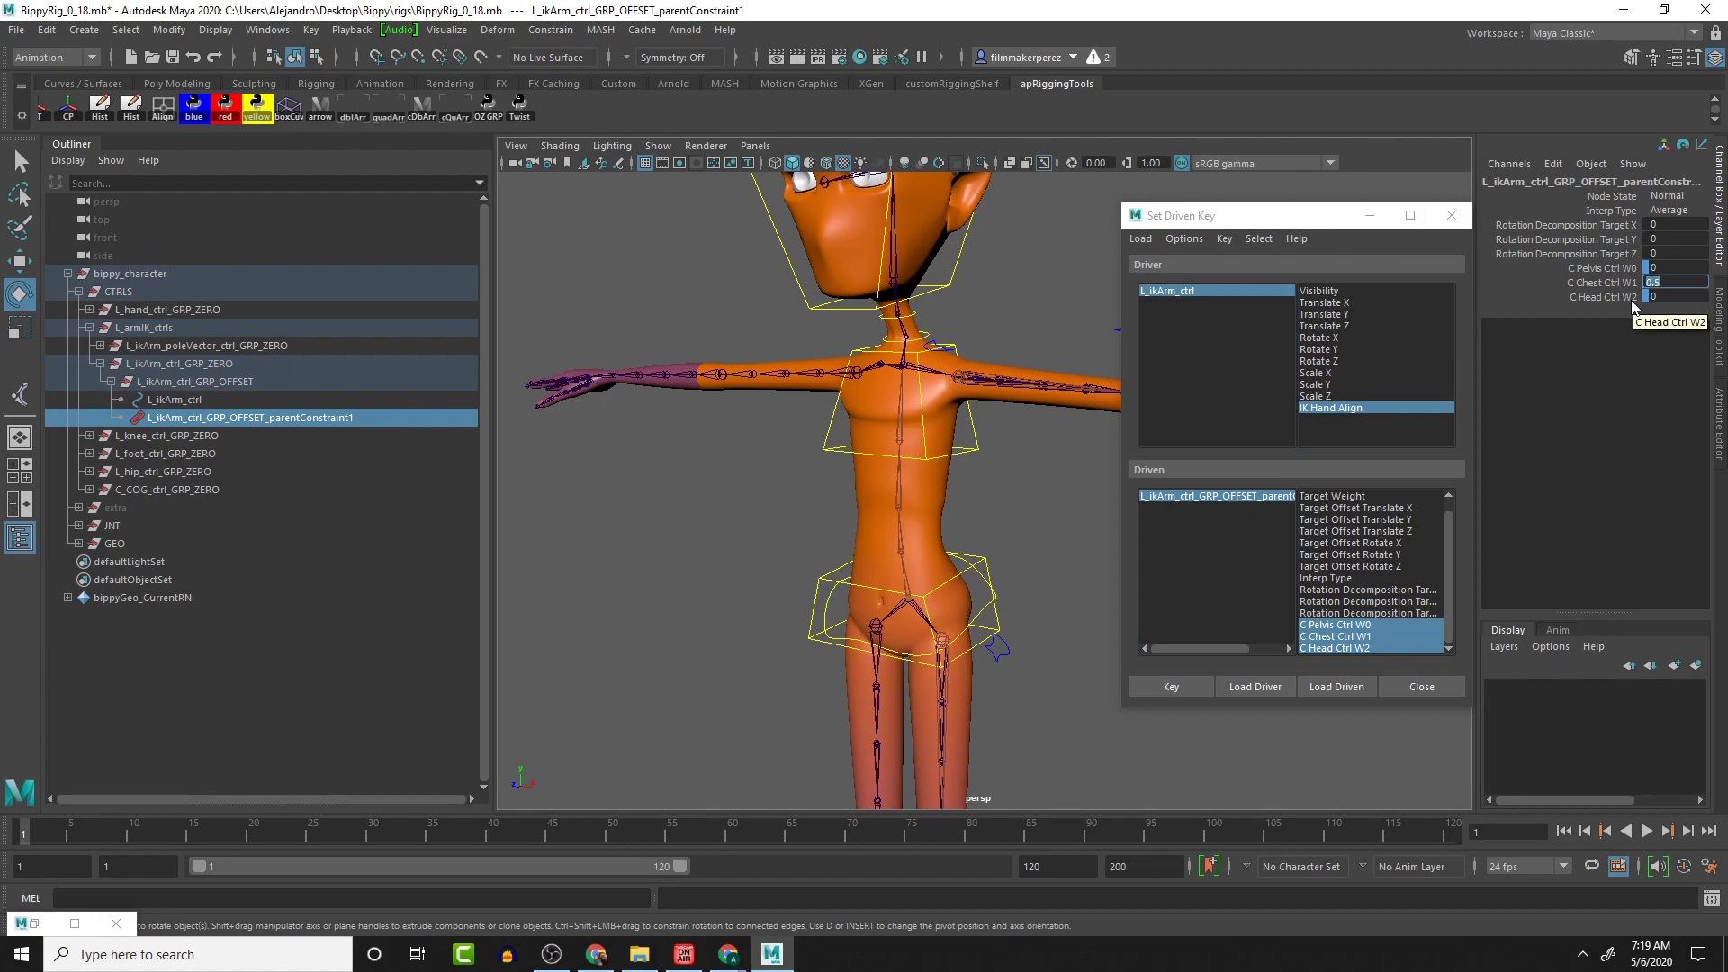
key("Tab")
left_click(1185, 689)
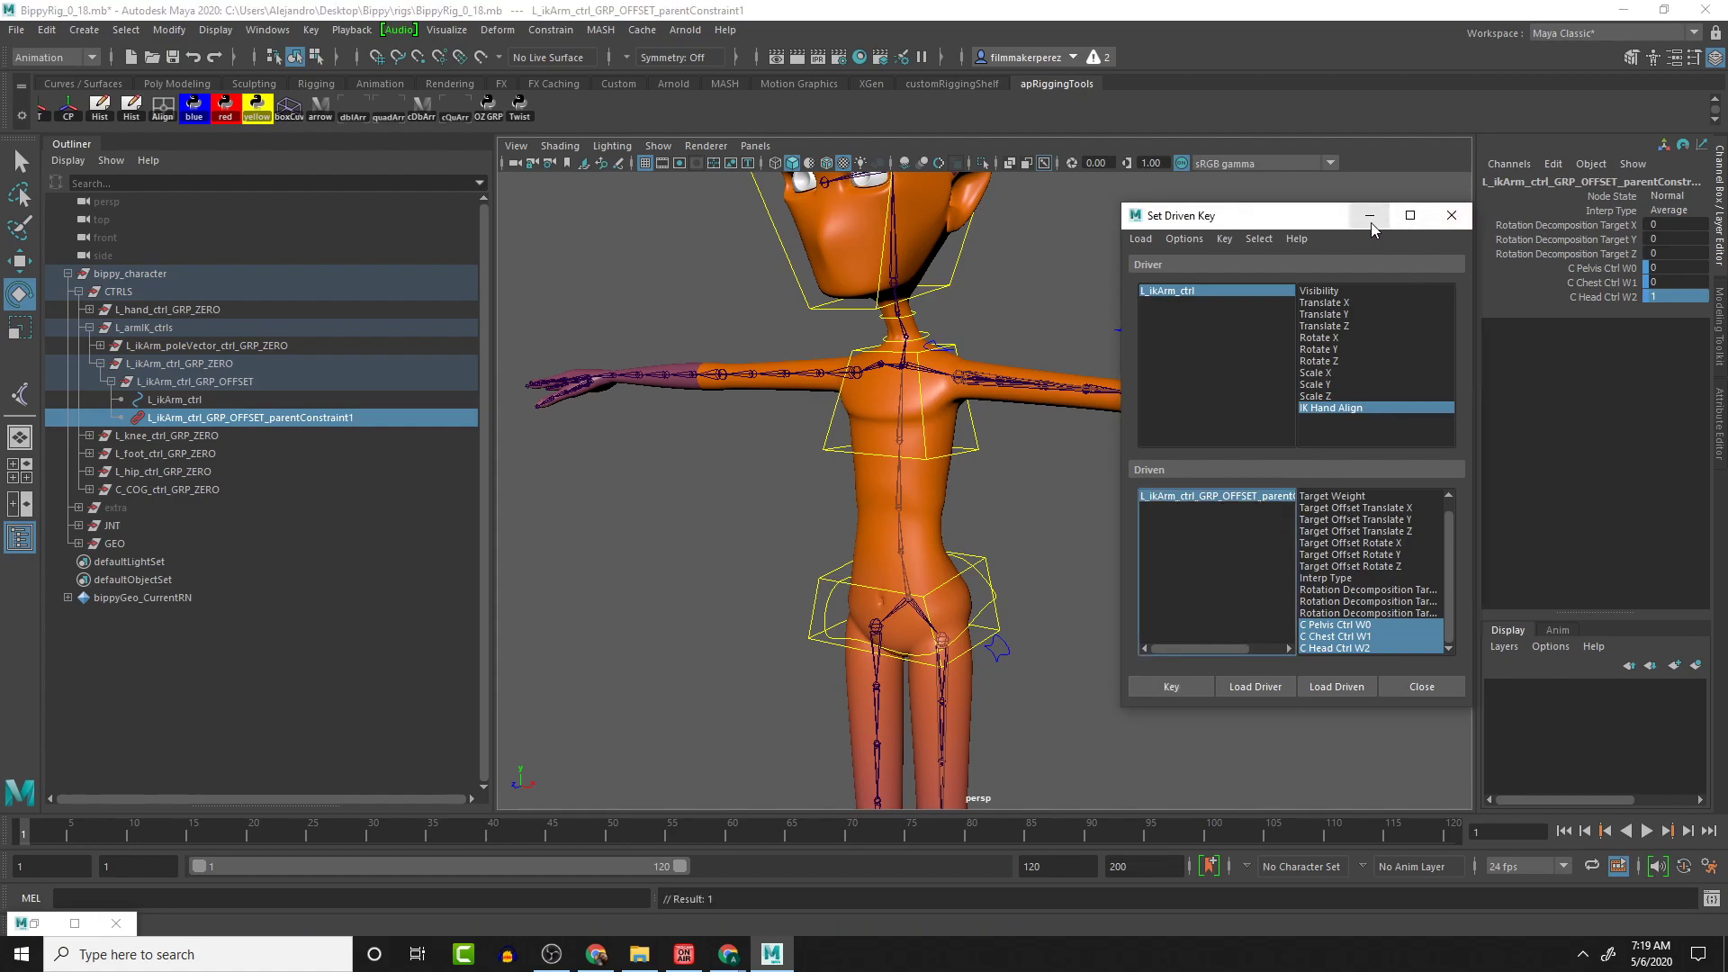
left_click(1452, 216)
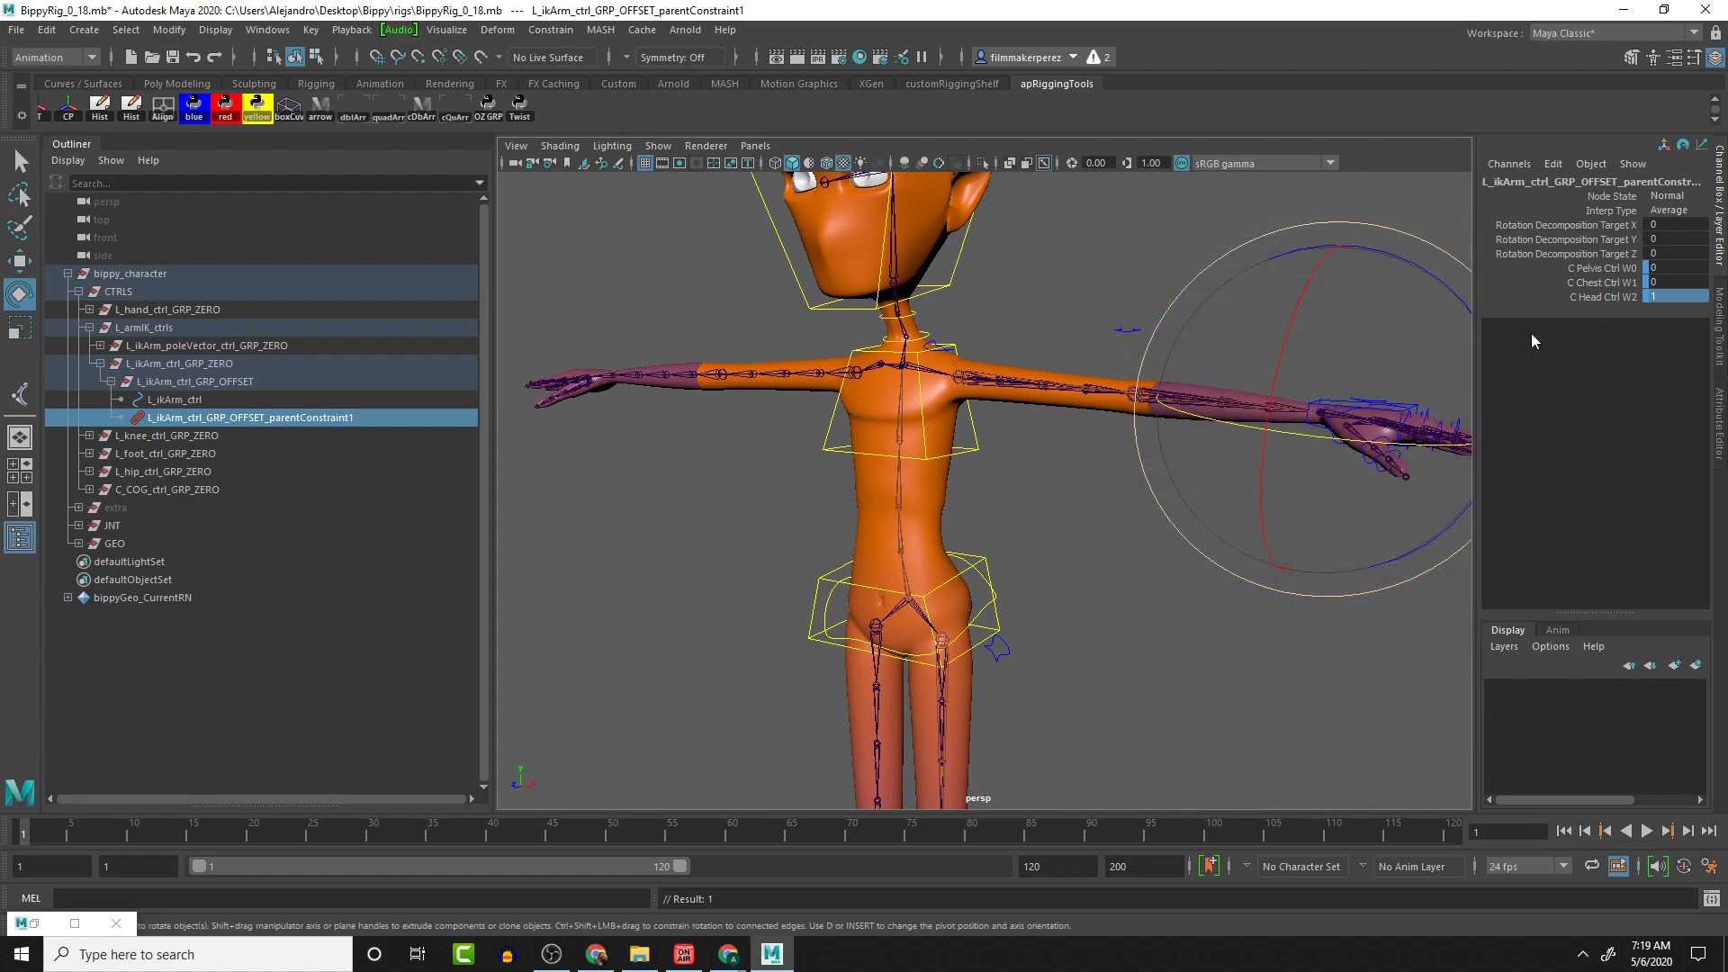
Set L_ikArm_ctrl's IK Hand Align to pelvis and pose the left hand control down beside the hip
left_click_drag(1235, 198, 1289, 267, "alt")
key("q")
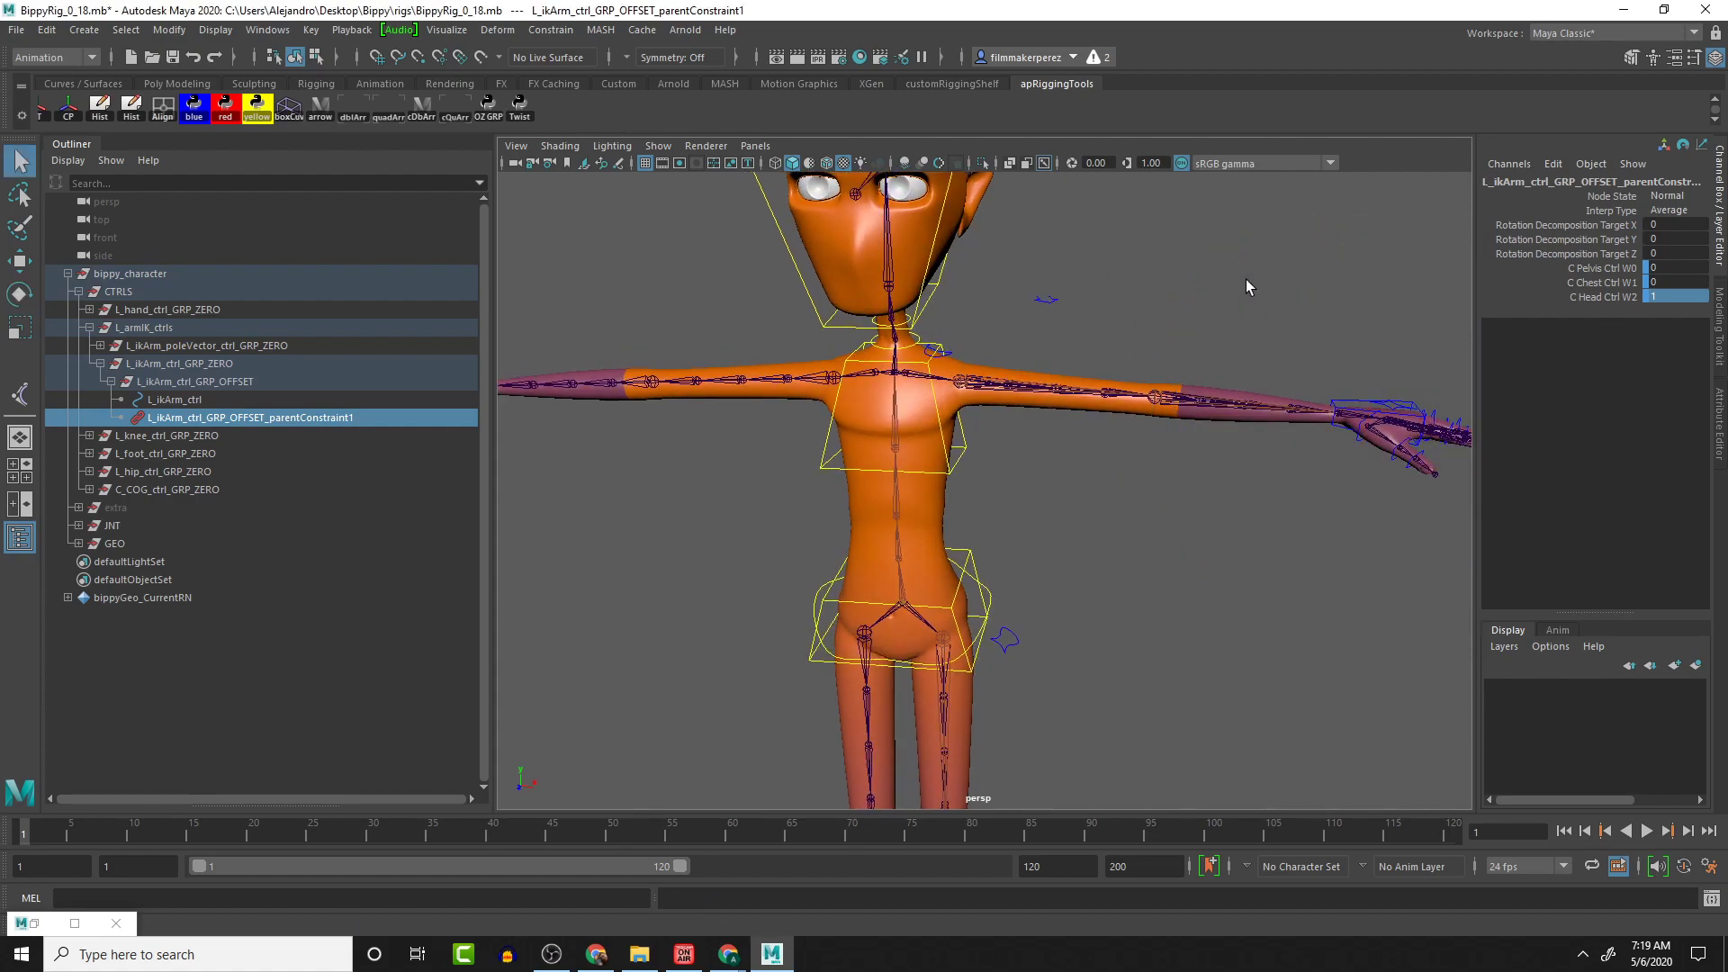
left_click(1357, 403)
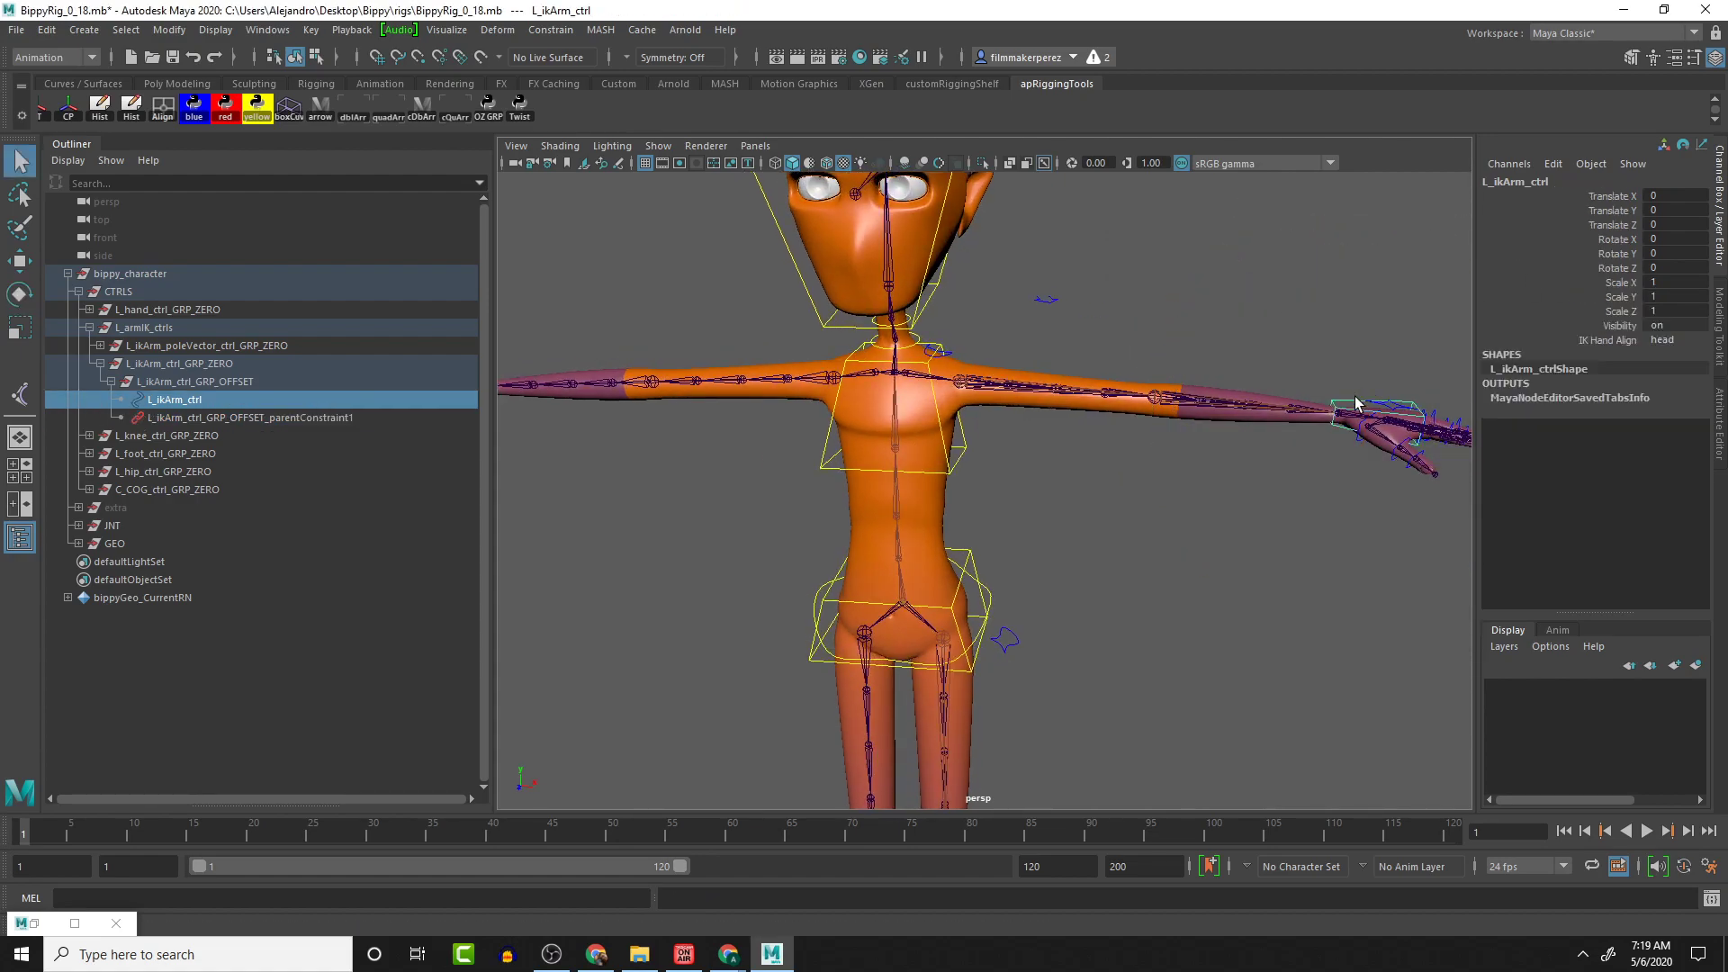
left_click(1662, 339)
left_click(1681, 358)
key("w")
left_click_drag(1332, 412, 948, 590)
key("e")
left_click_drag(1072, 496, 1085, 607)
key("q")
left_click(1050, 590)
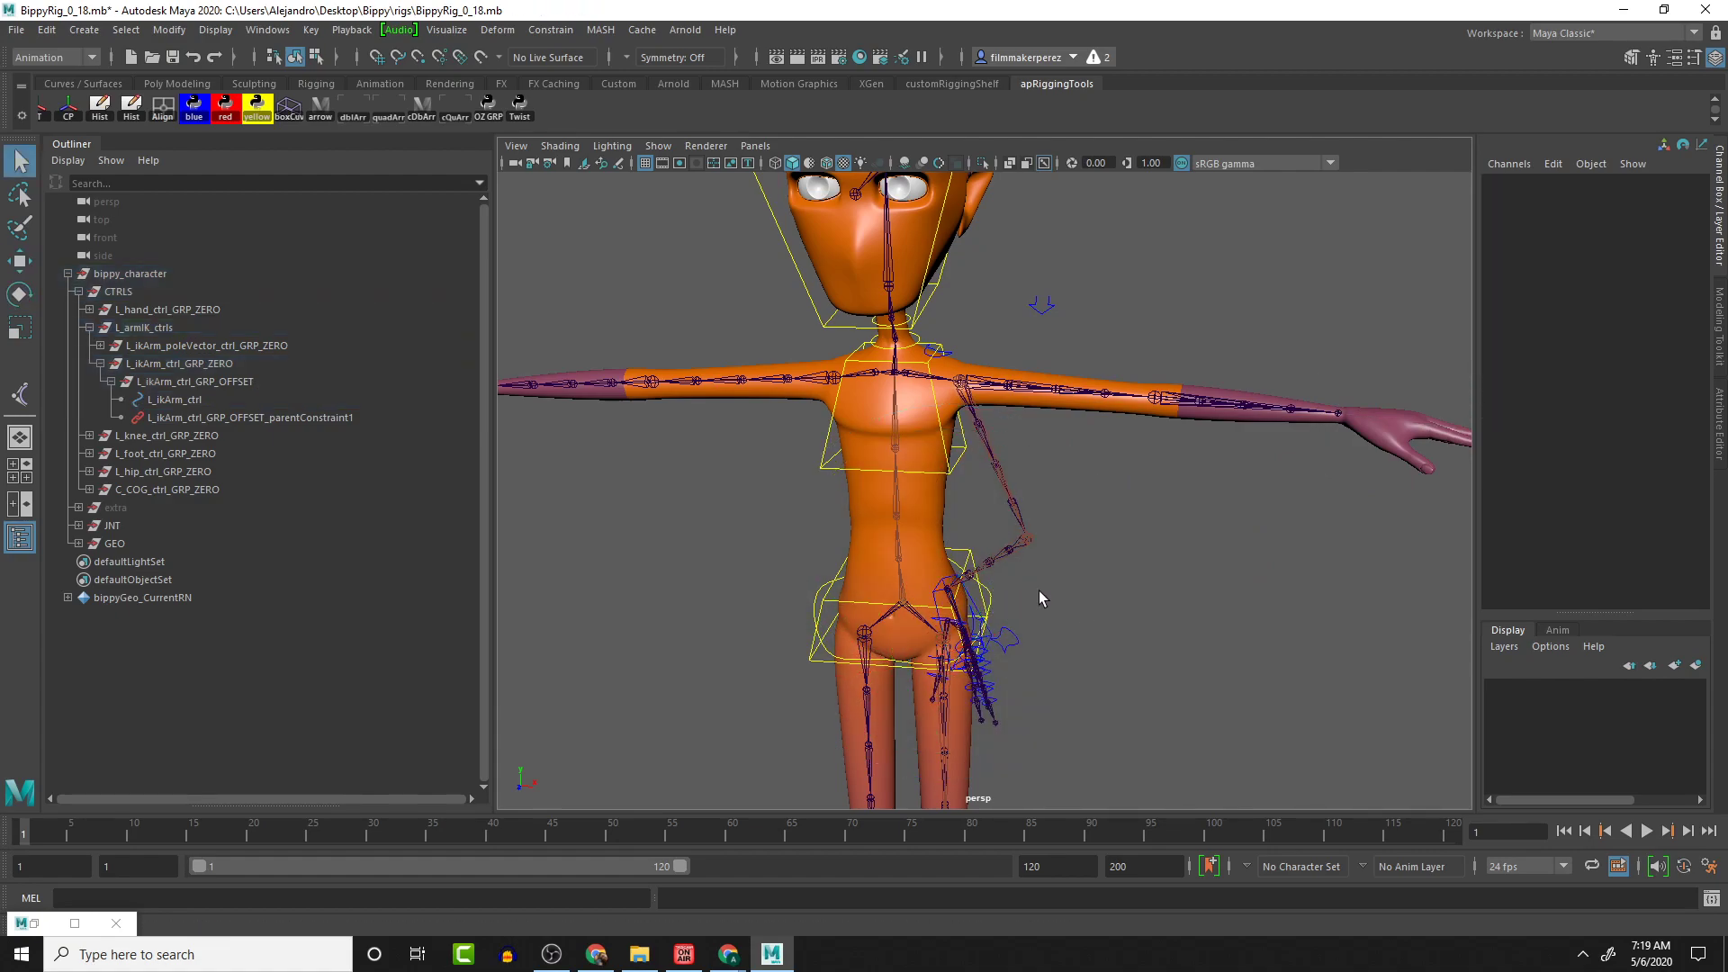
Move C_pelvis_ctrl to test whether the left hand follows it, and undo the pelvis move and the hand pose
left_click(990, 602)
key("w")
left_click_drag(918, 615, 905, 575)
key("ctrl+z")
key("ctrl+z")
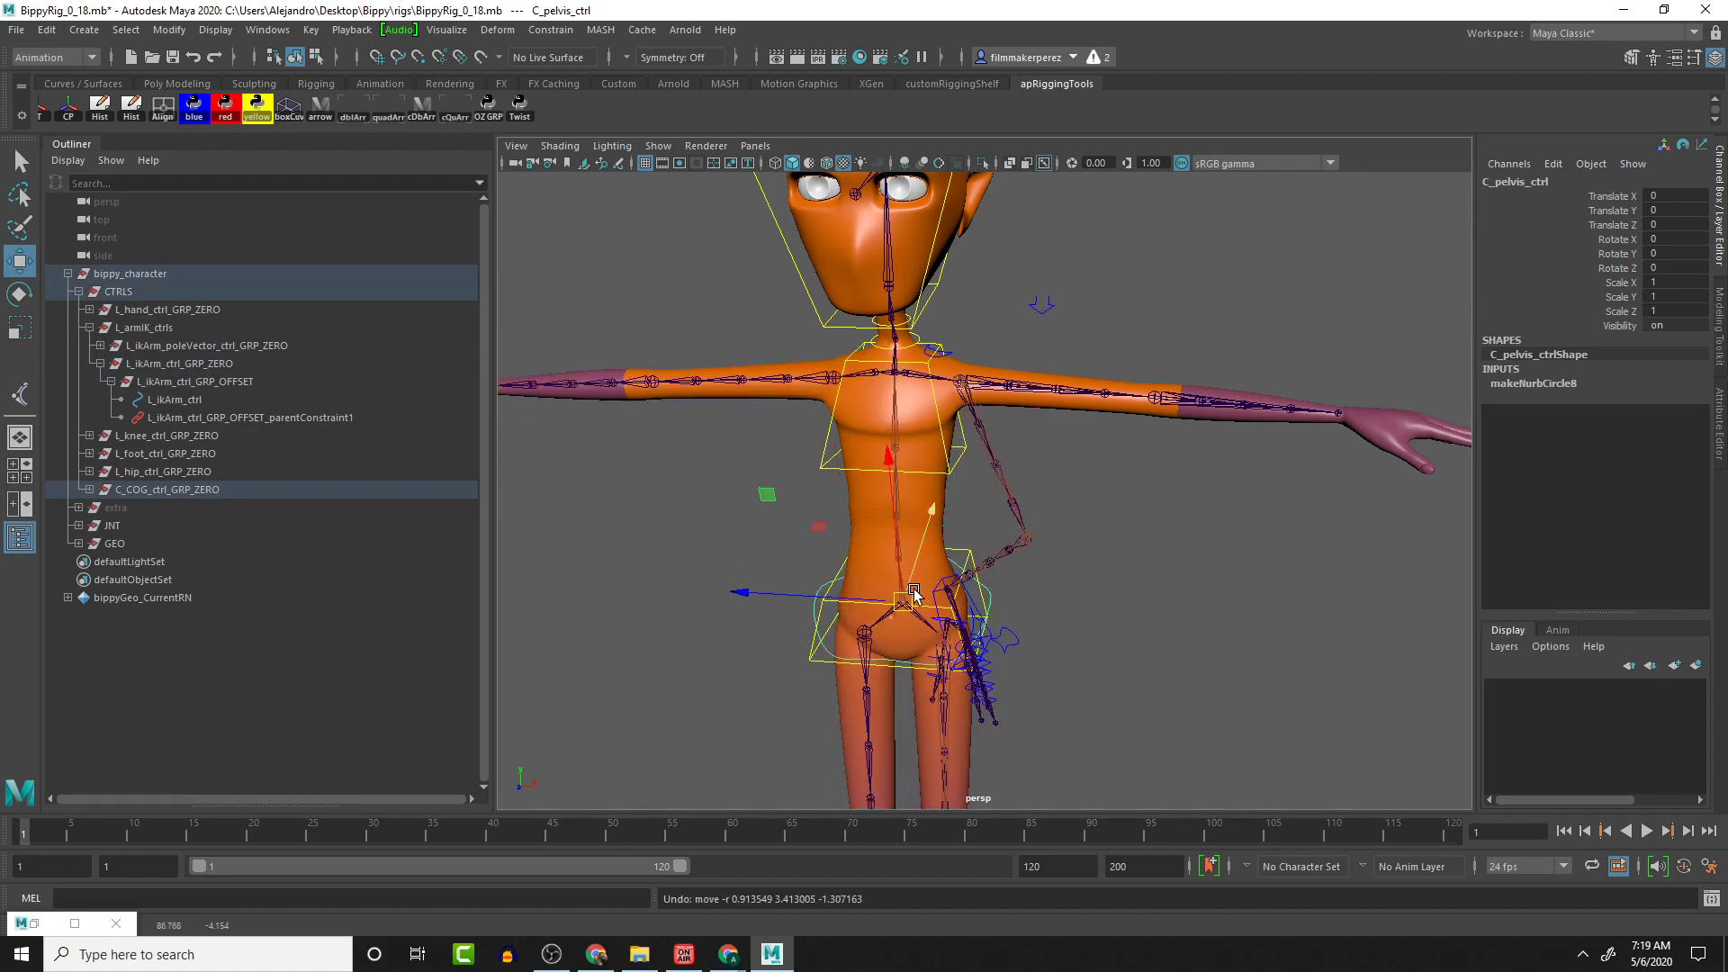
left_click(939, 594)
key("ctrl+z")
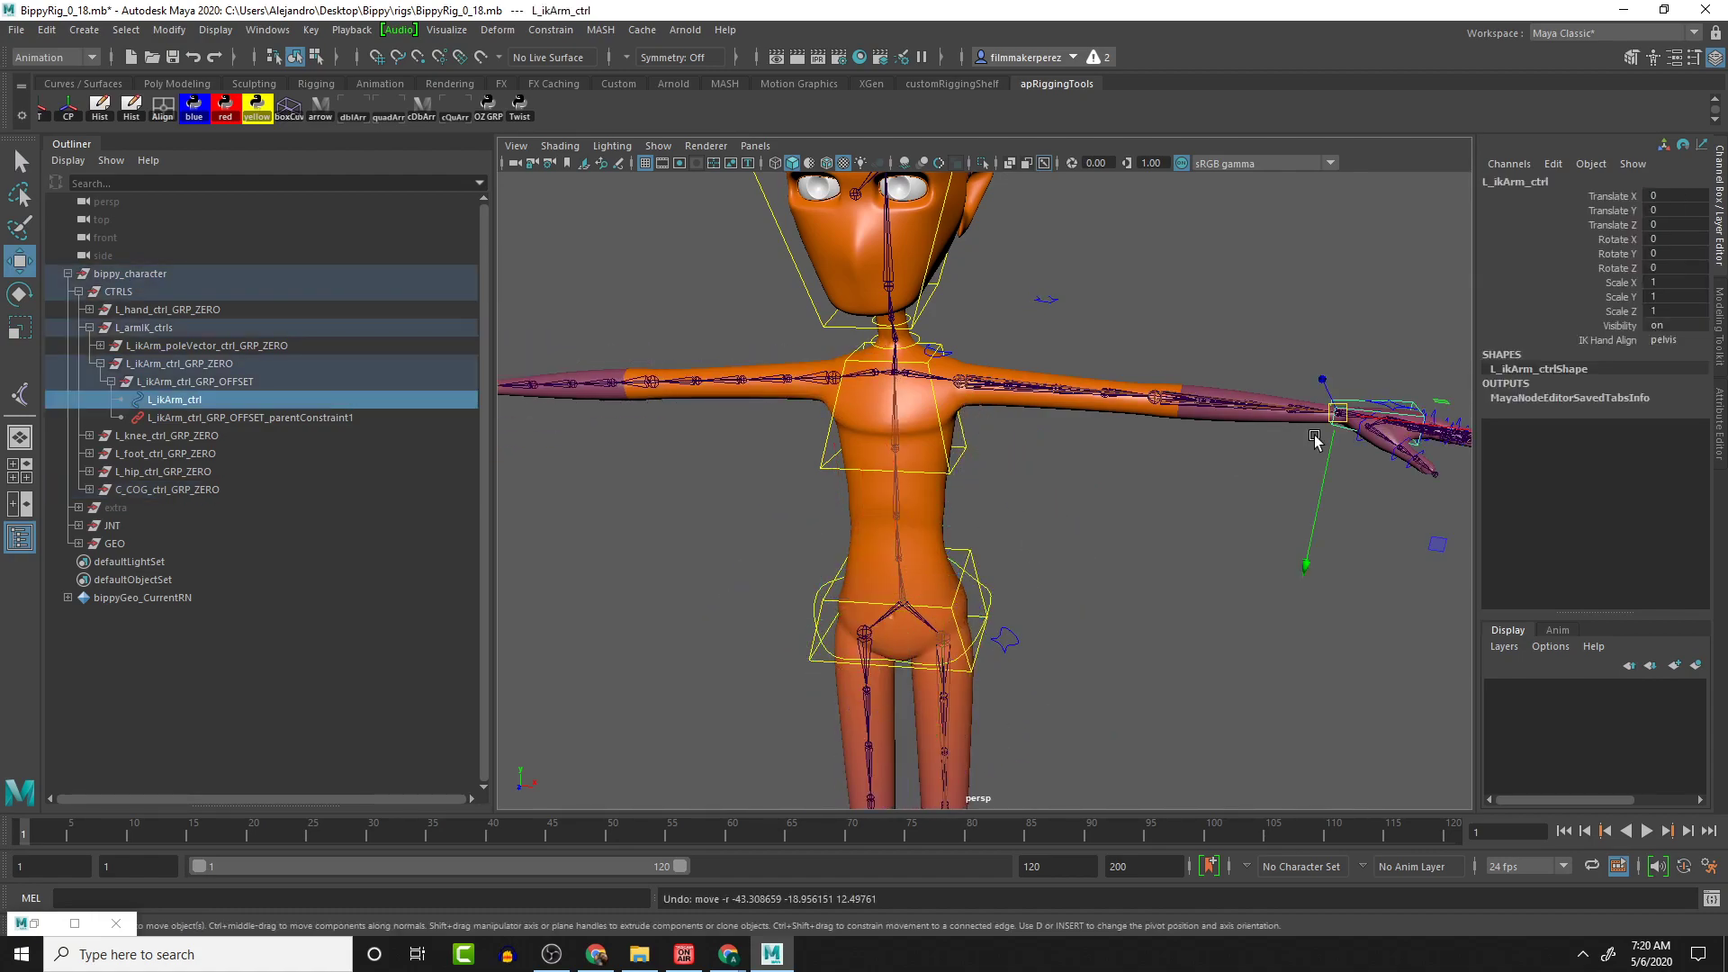
Set L_ikArm_ctrl's IK Hand Align to chest and move the left hand control in front of the chest
left_click(1662, 339)
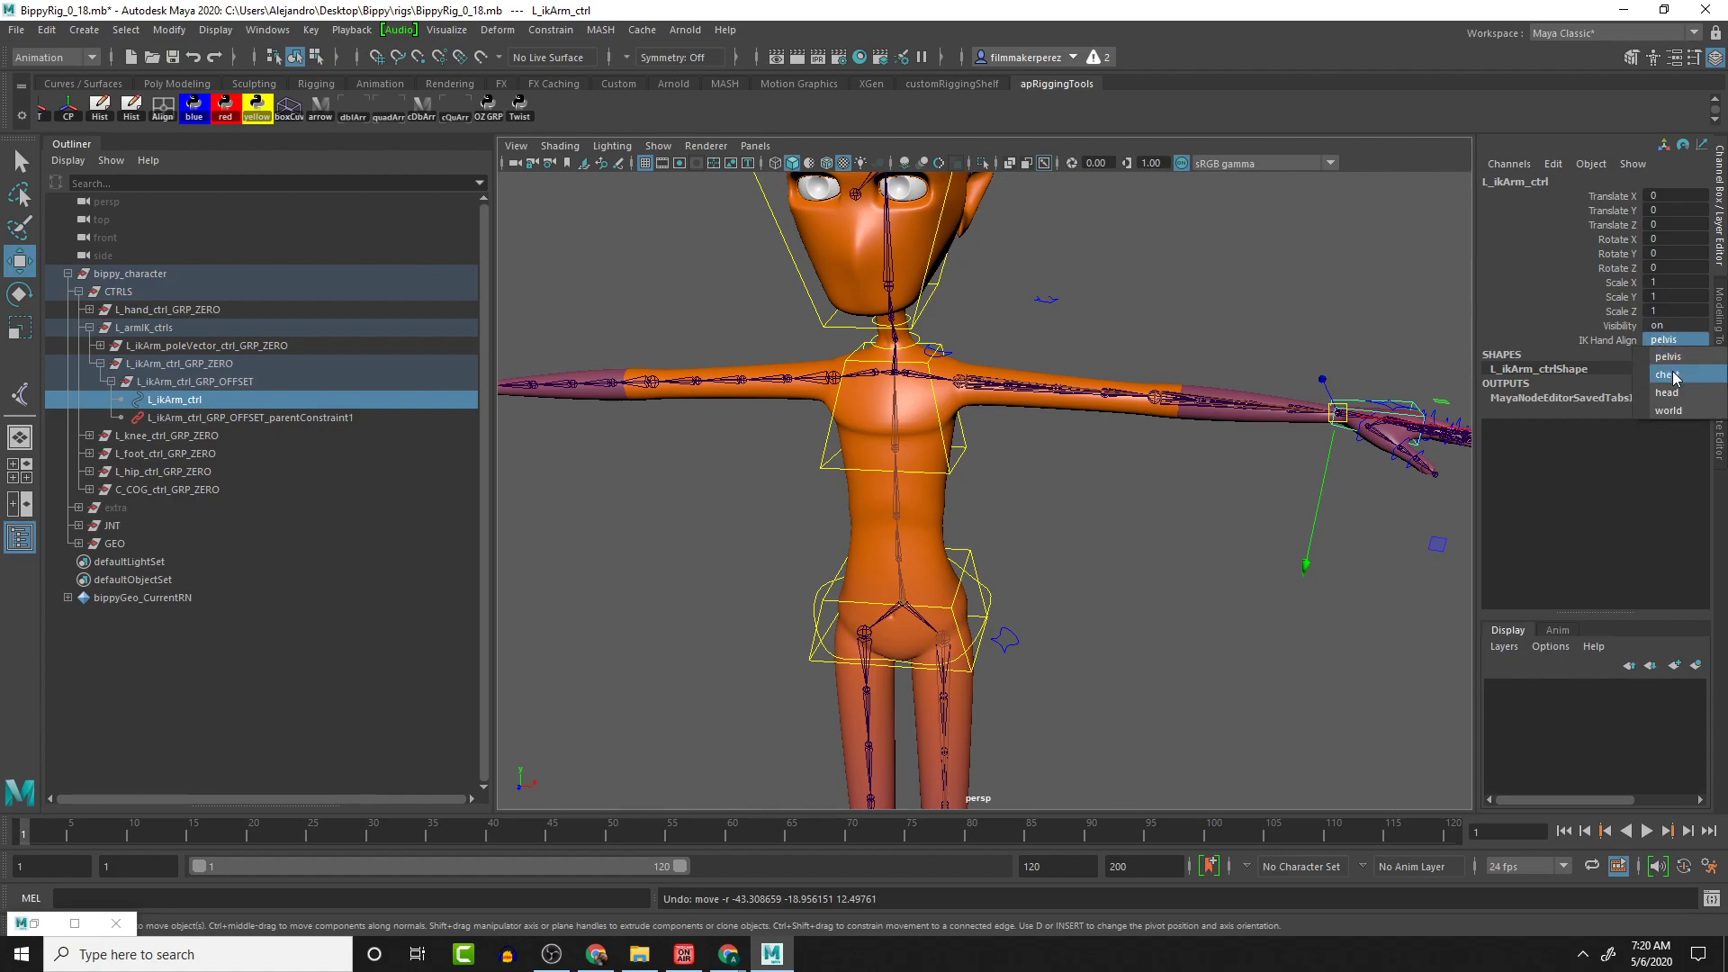
left_click(1667, 375)
left_click_drag(1338, 413, 671, 466)
key("e")
key("q")
Move C_chest_ctrl to test whether the left hand follows it, and undo the chest and hand moves
left_click(931, 365)
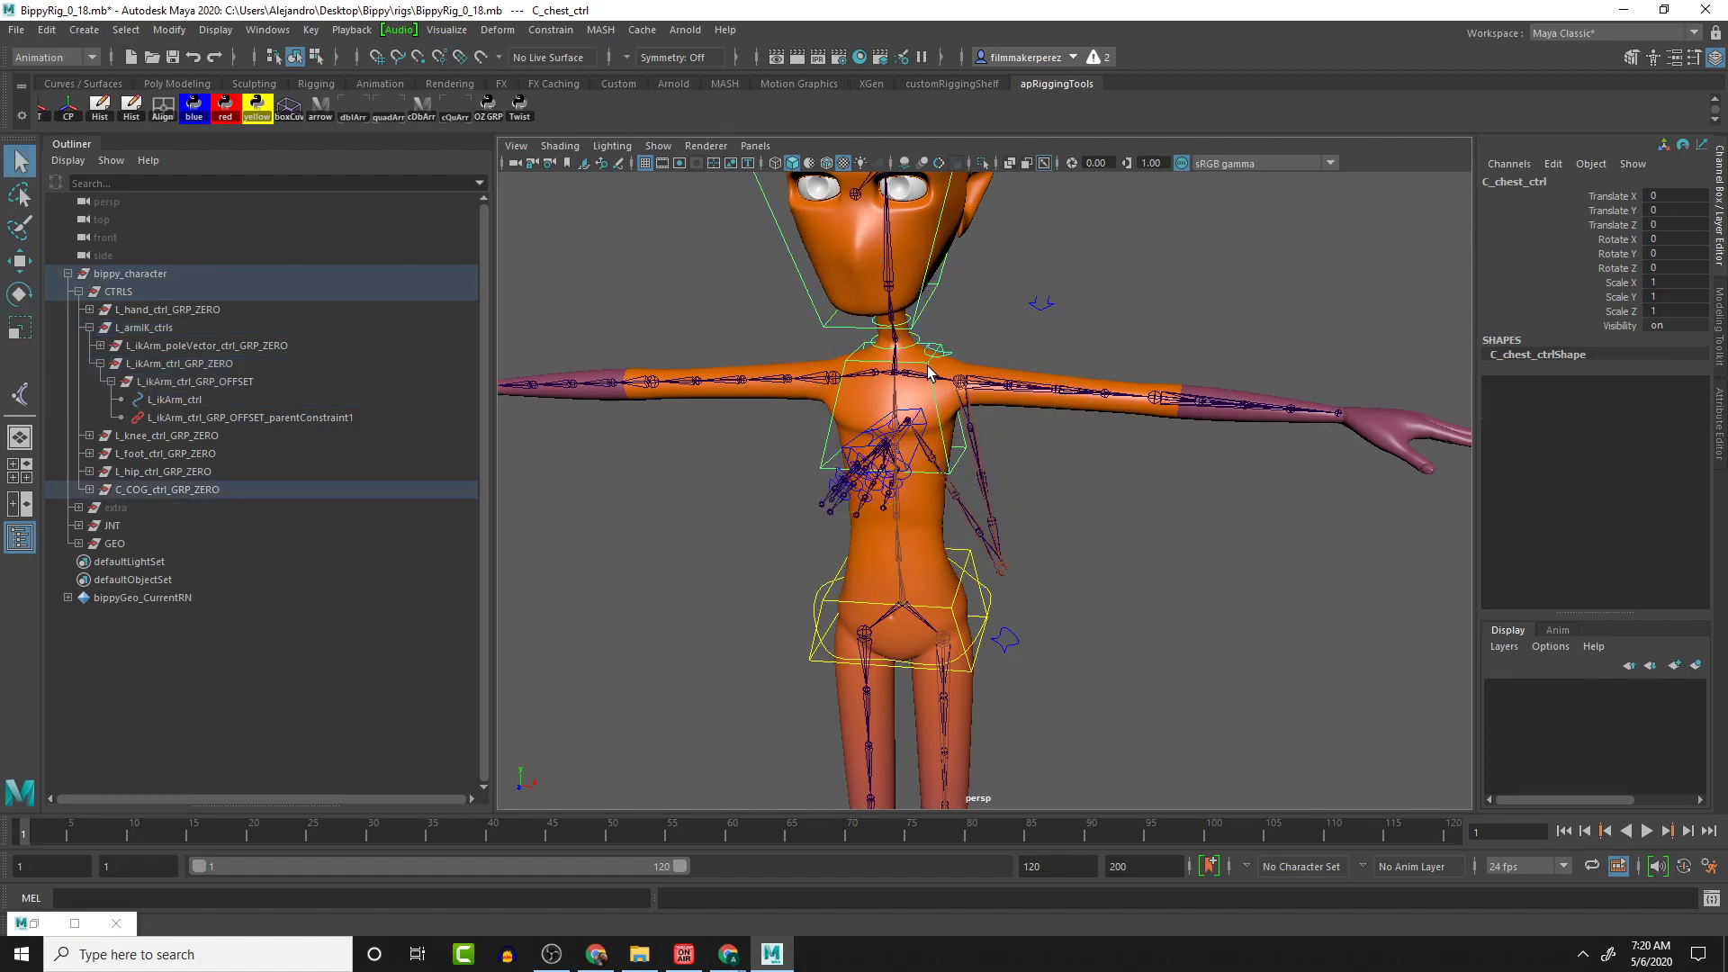
key("w")
left_click_drag(891, 394, 851, 402)
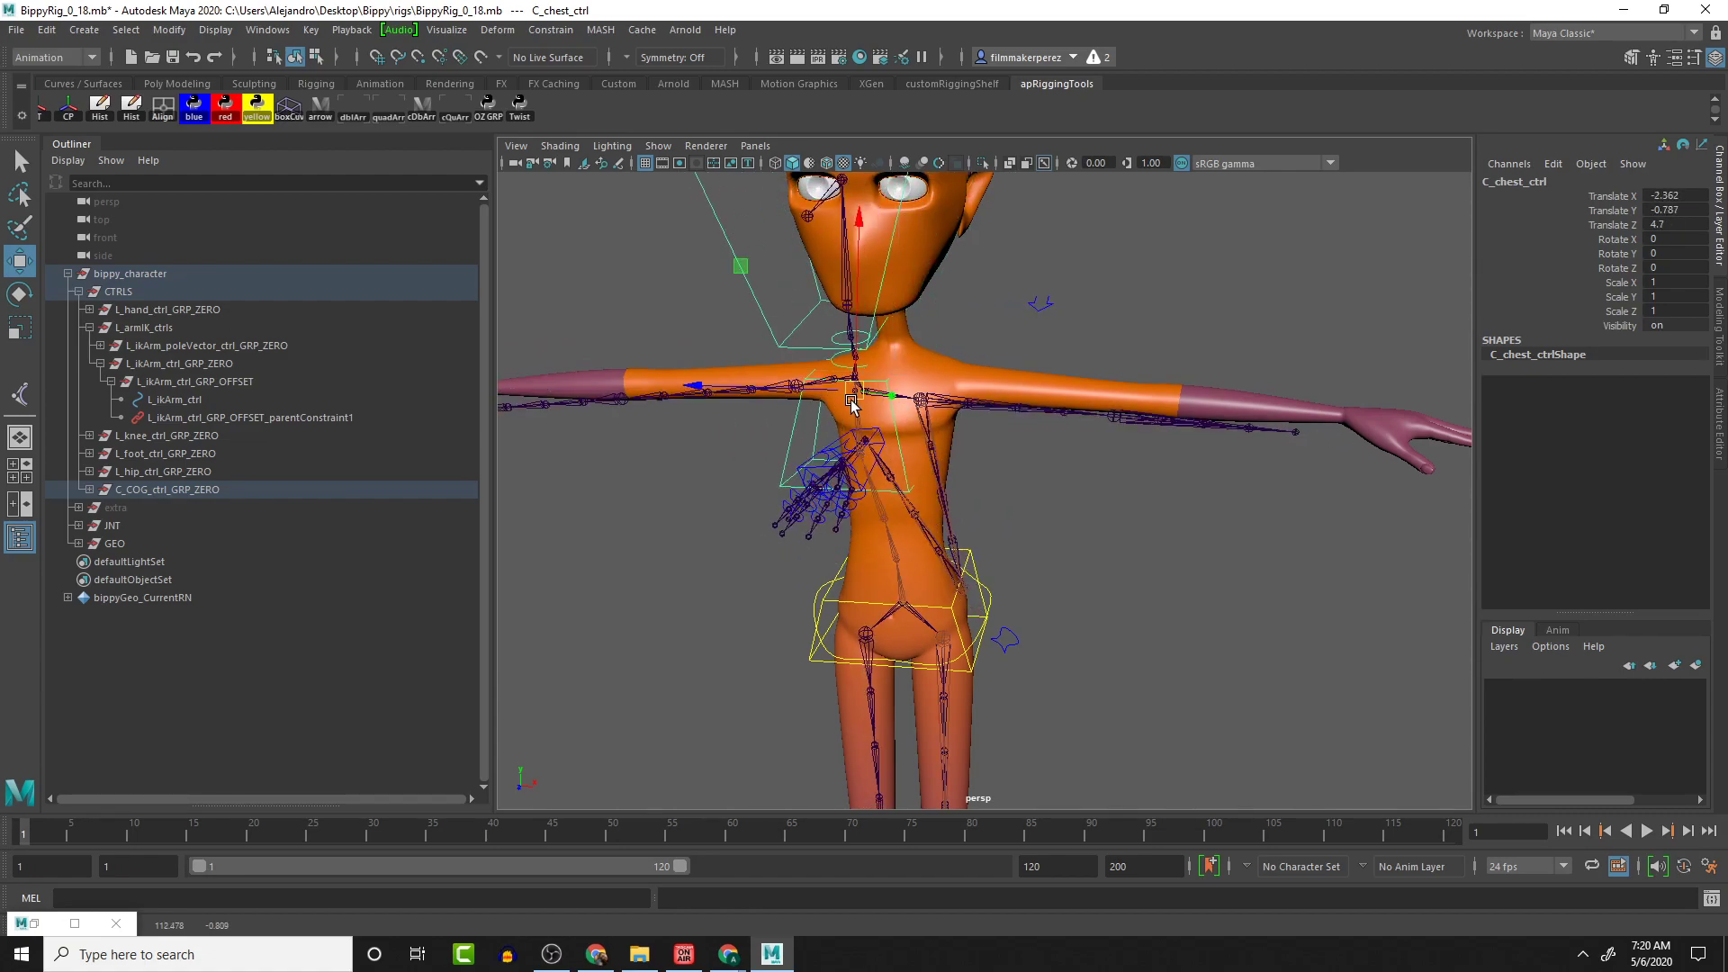
key("ctrl+z")
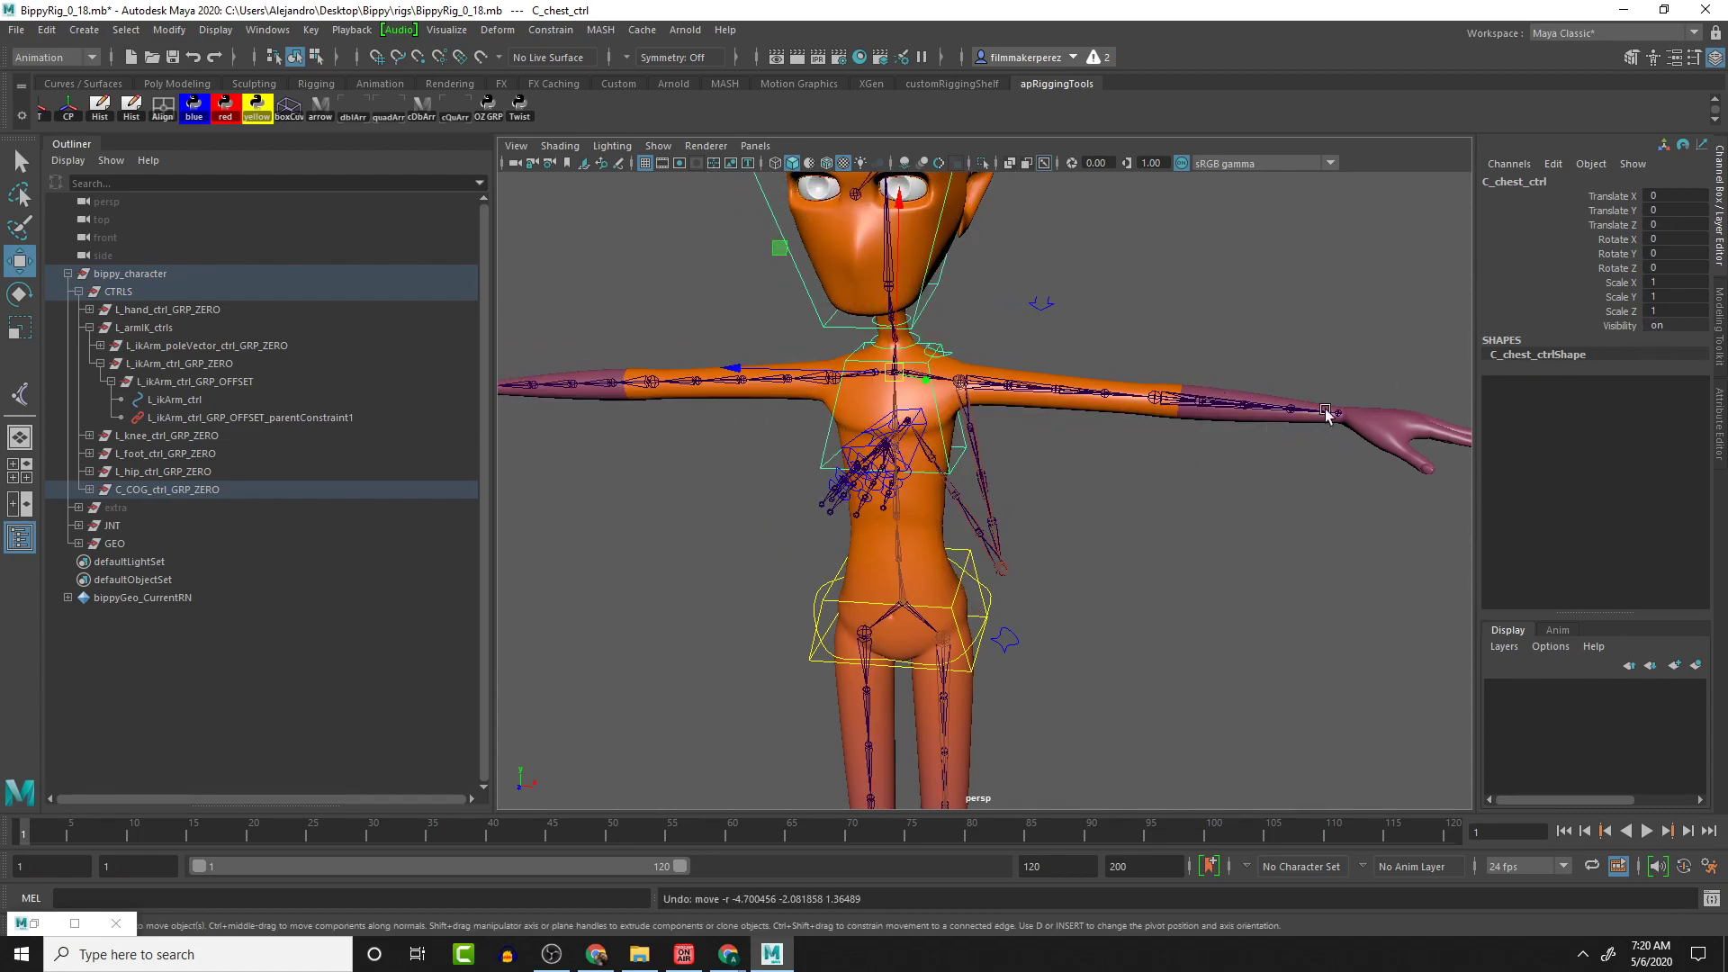
key("ctrl+z")
key("ctrl+z")
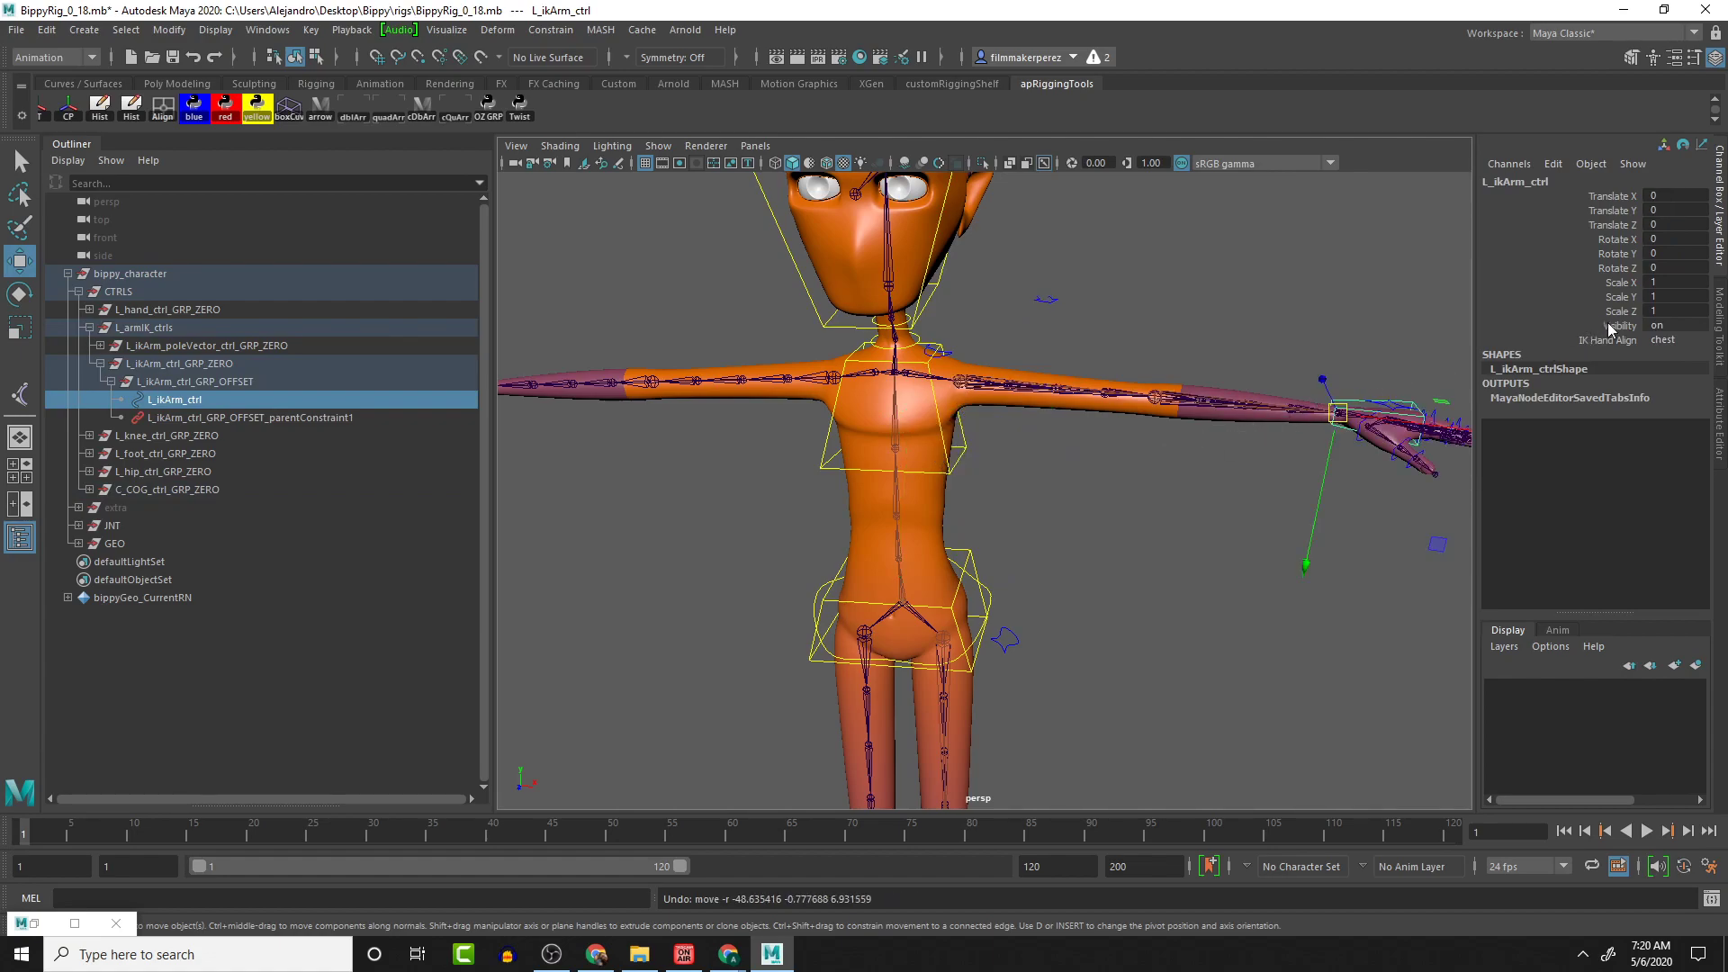
Set L_ikArm_ctrl's IK Hand Align to head and move the left hand control up beside the face
left_click(1662, 338)
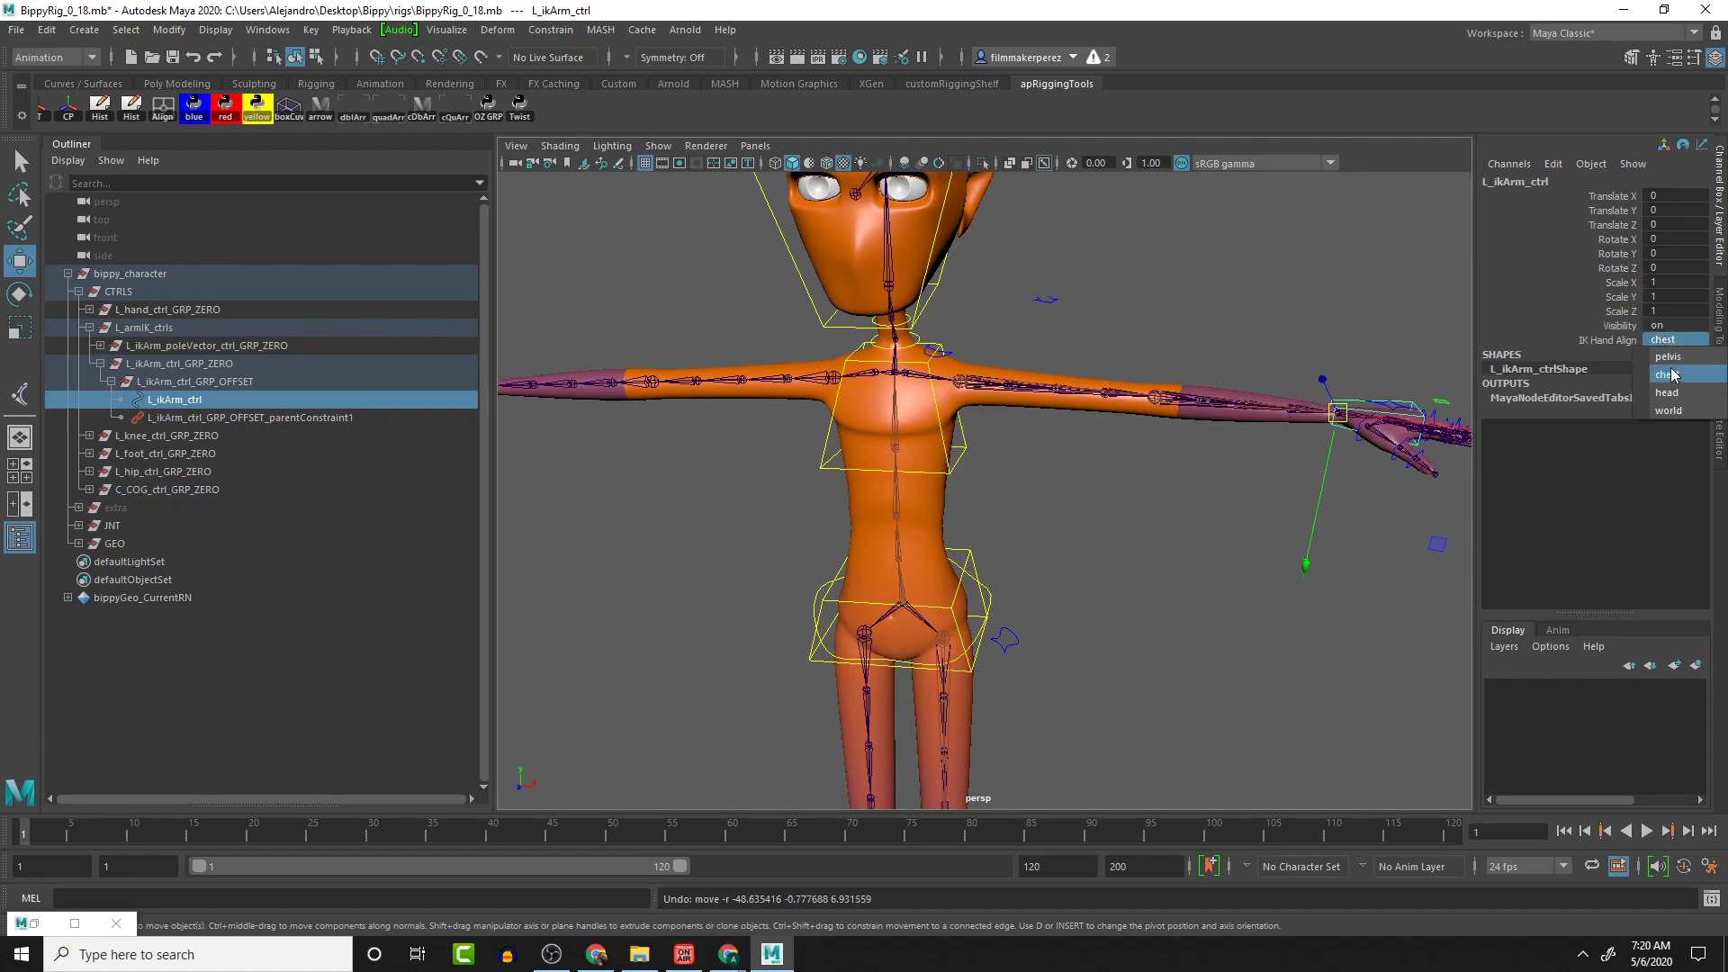
left_click(1680, 396)
left_click_drag(1335, 416, 922, 207)
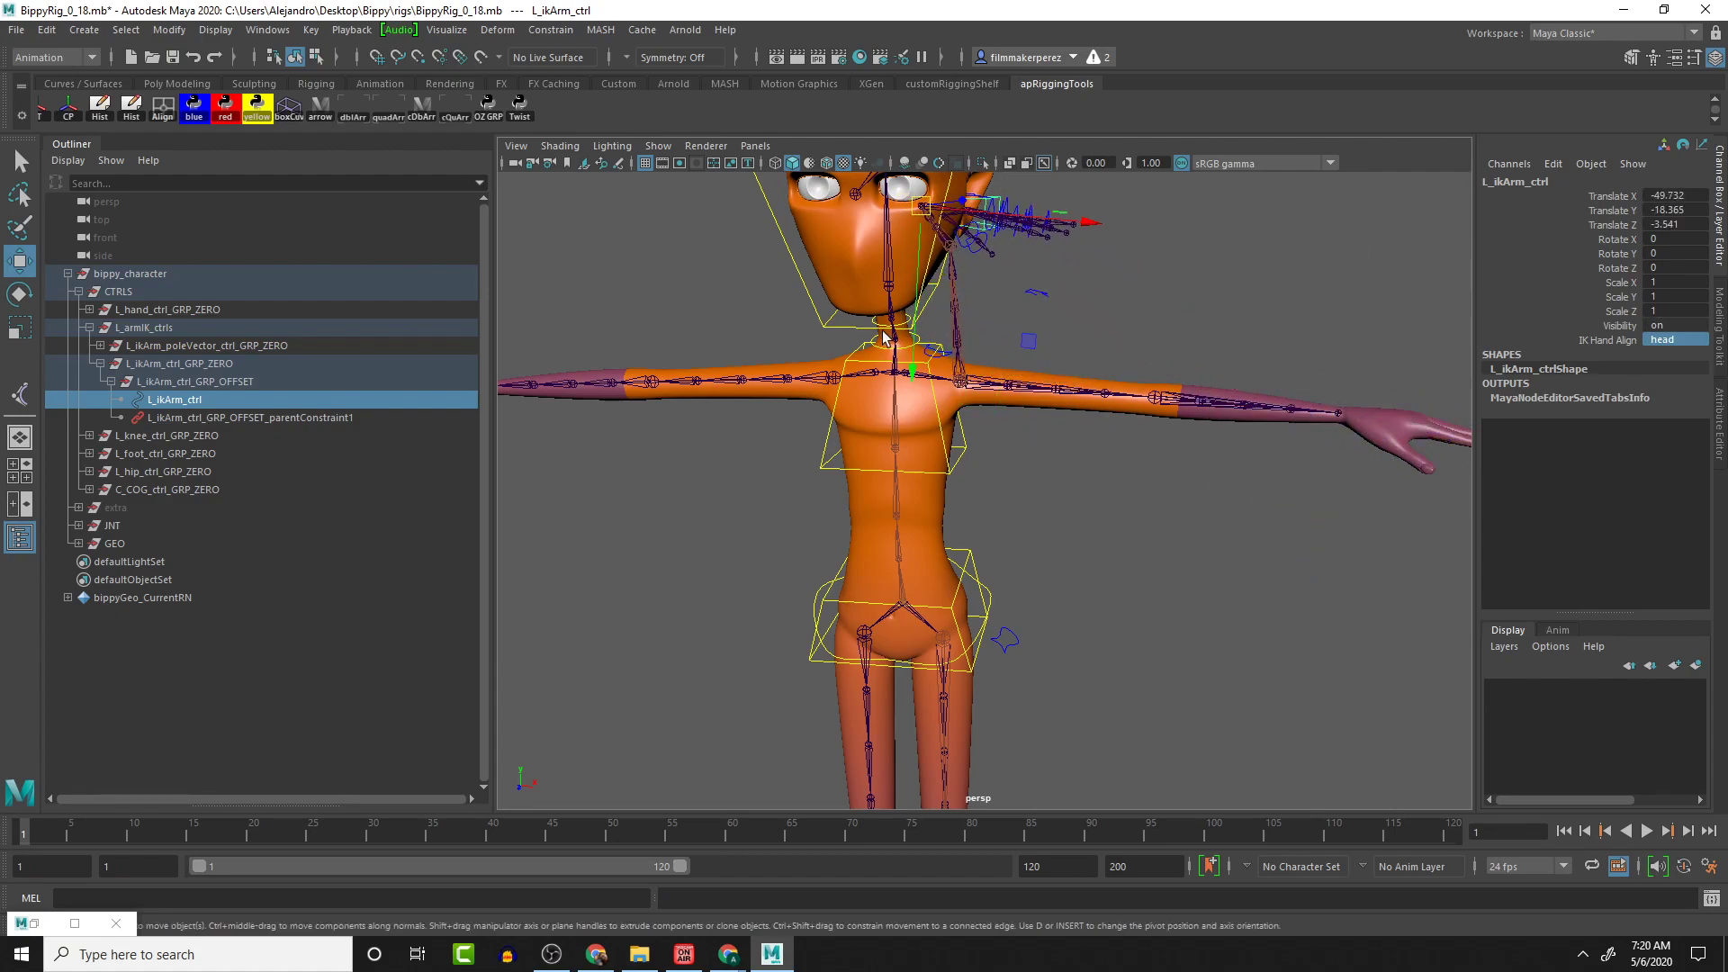
Rotate C_head_ctrl to test whether the left hand follows it, and undo the head rotation and hand move
left_click(818, 324)
key("e")
left_click_drag(837, 311, 881, 283)
key("ctrl+z")
key("ctrl+z")
key("ctrl+z")
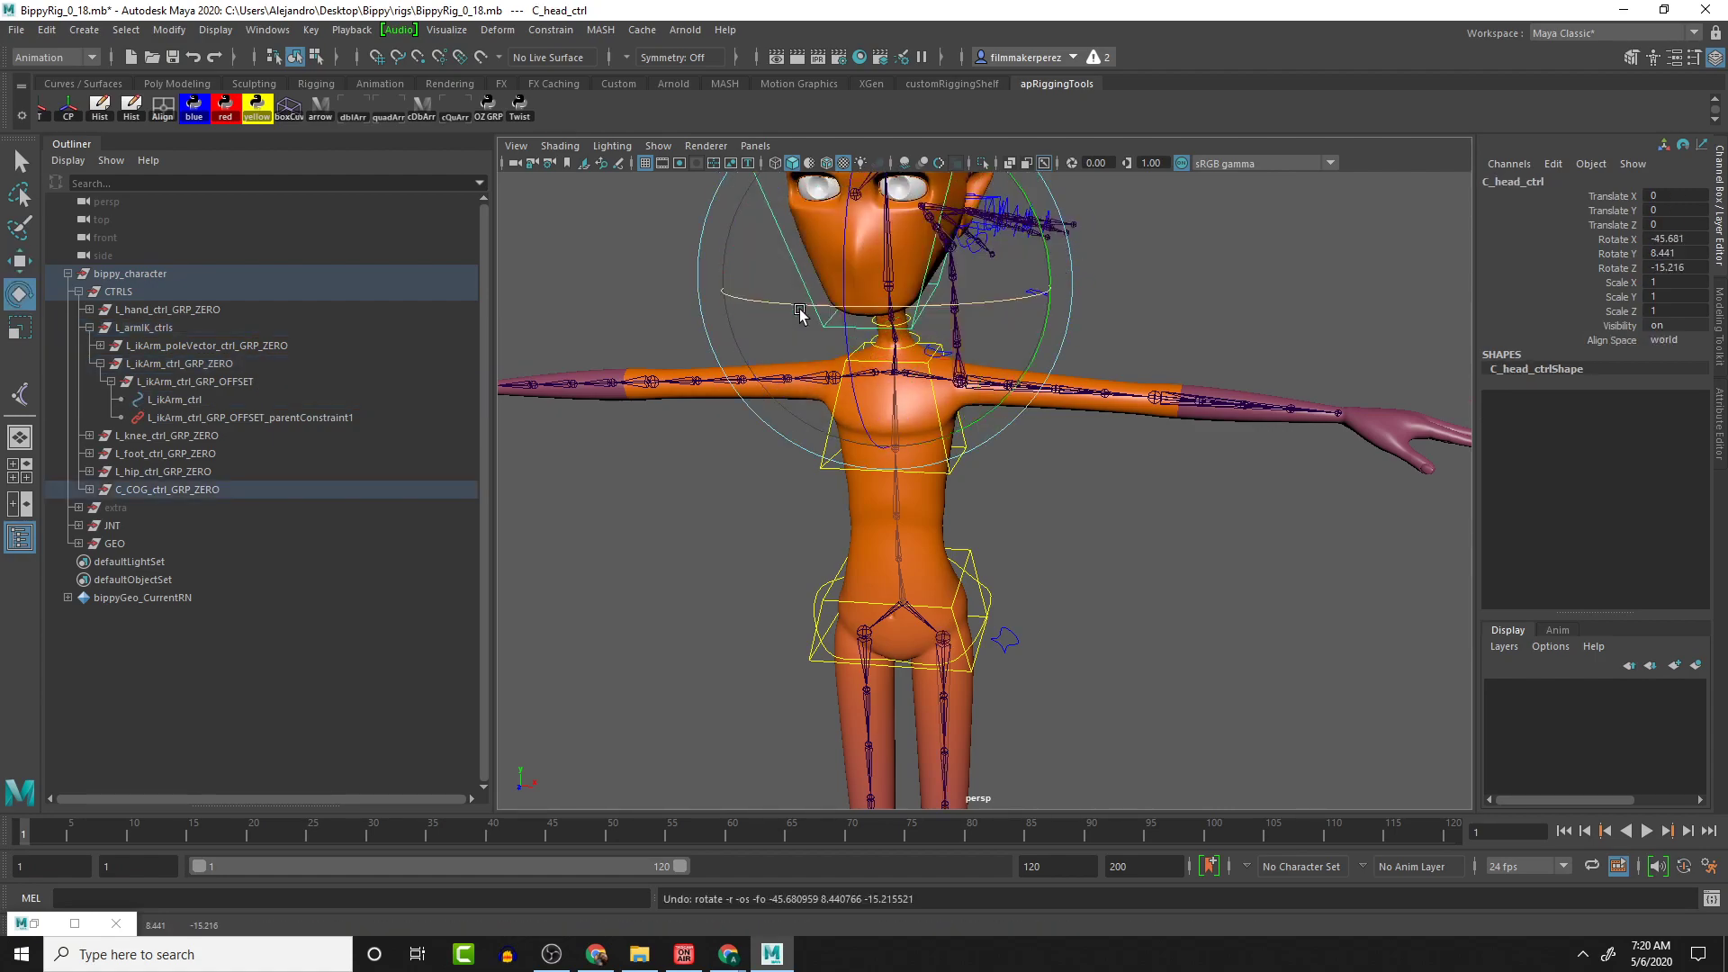
key("ctrl+z")
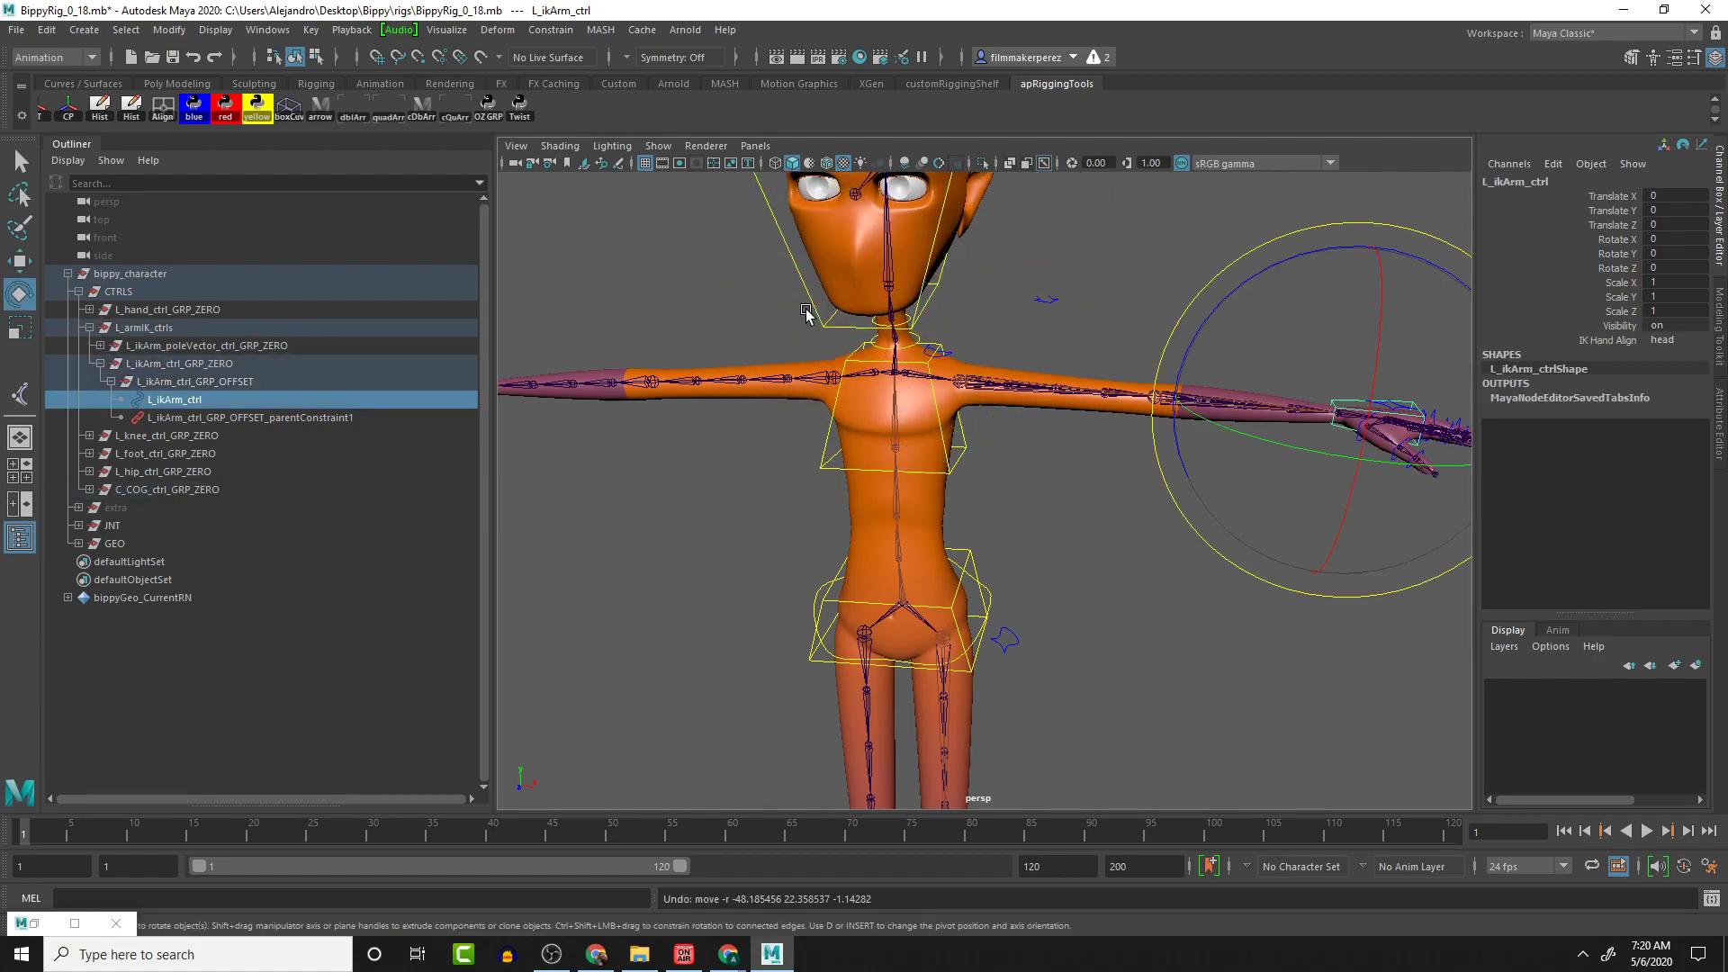
Set L_ikArm_ctrl's IK Hand Align to world, move C_COG_ctrl to test whether the left hand stays put, and undo the move
left_click(1667, 340)
left_click(1679, 412)
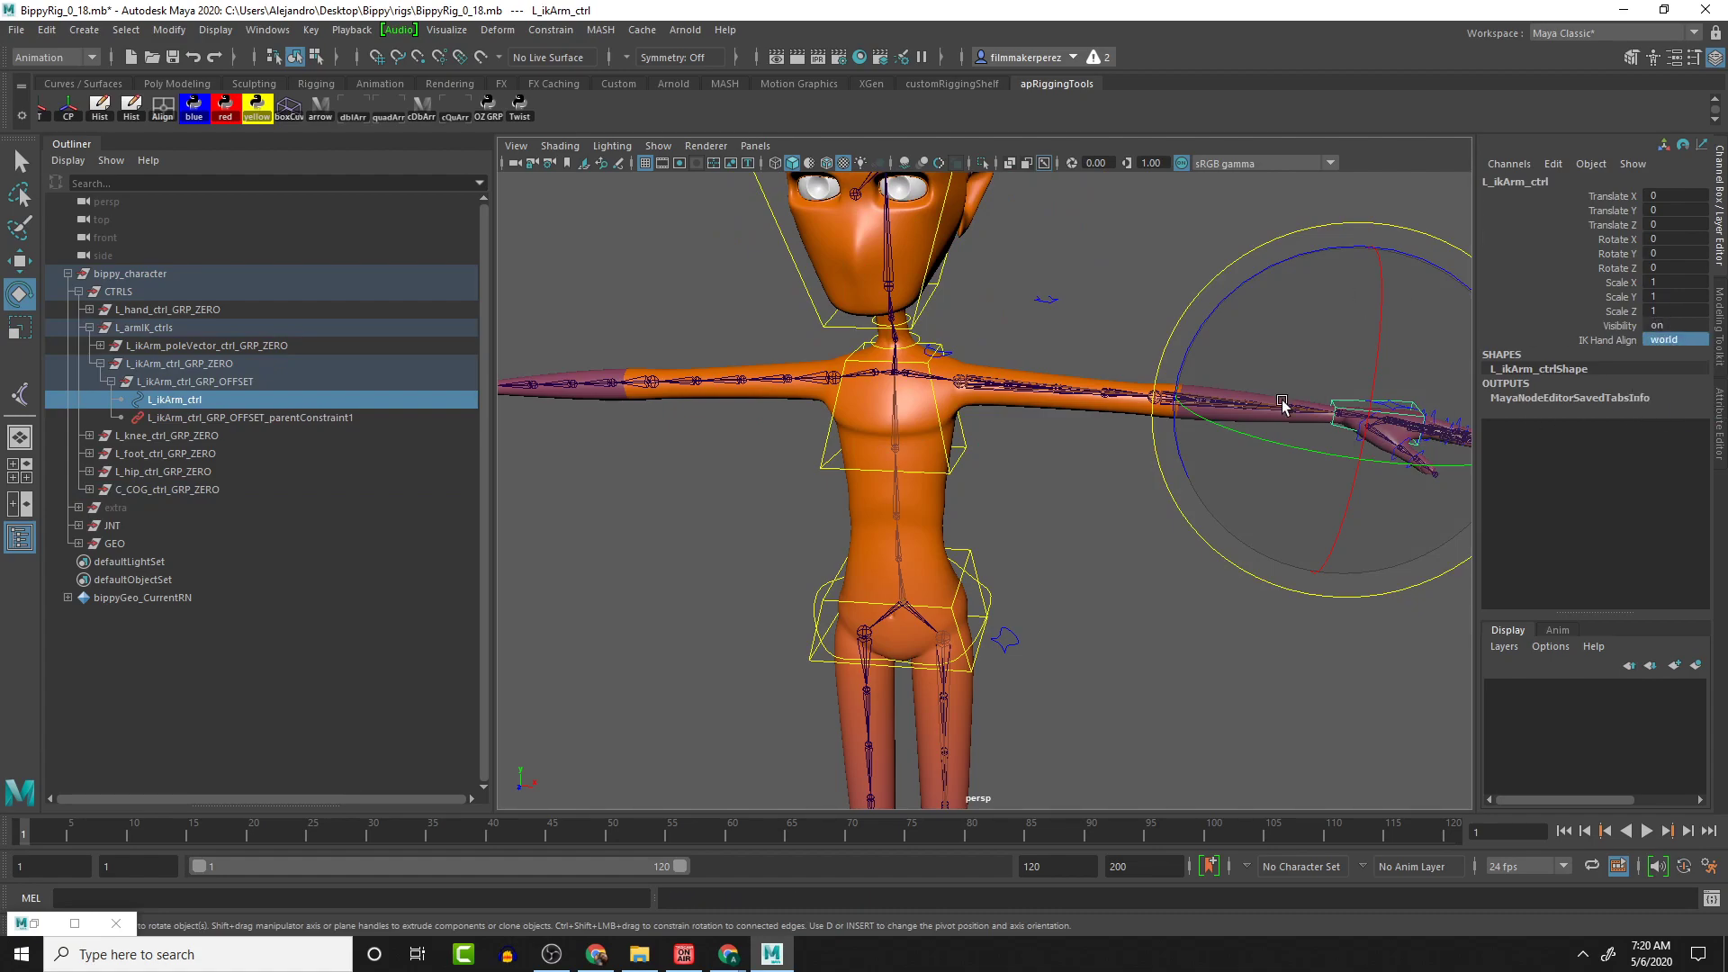
left_click(1080, 660)
left_click(970, 556)
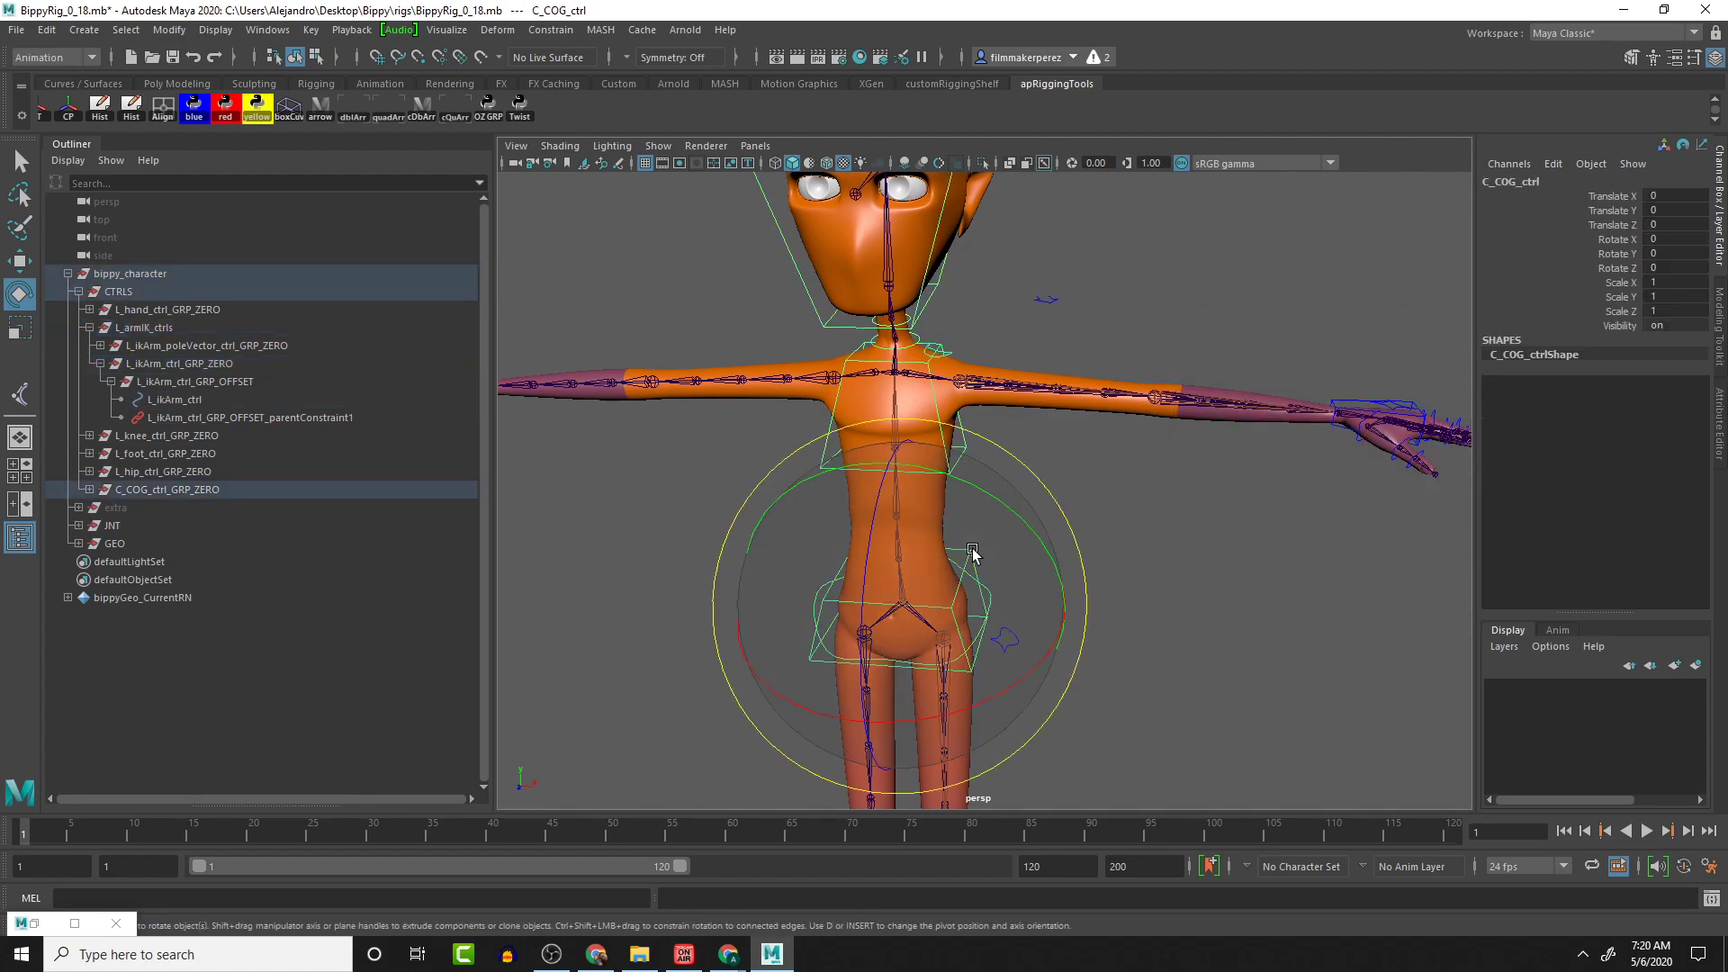
key("w")
middle_click_drag(932, 573, 899, 550)
key("ctrl+z")
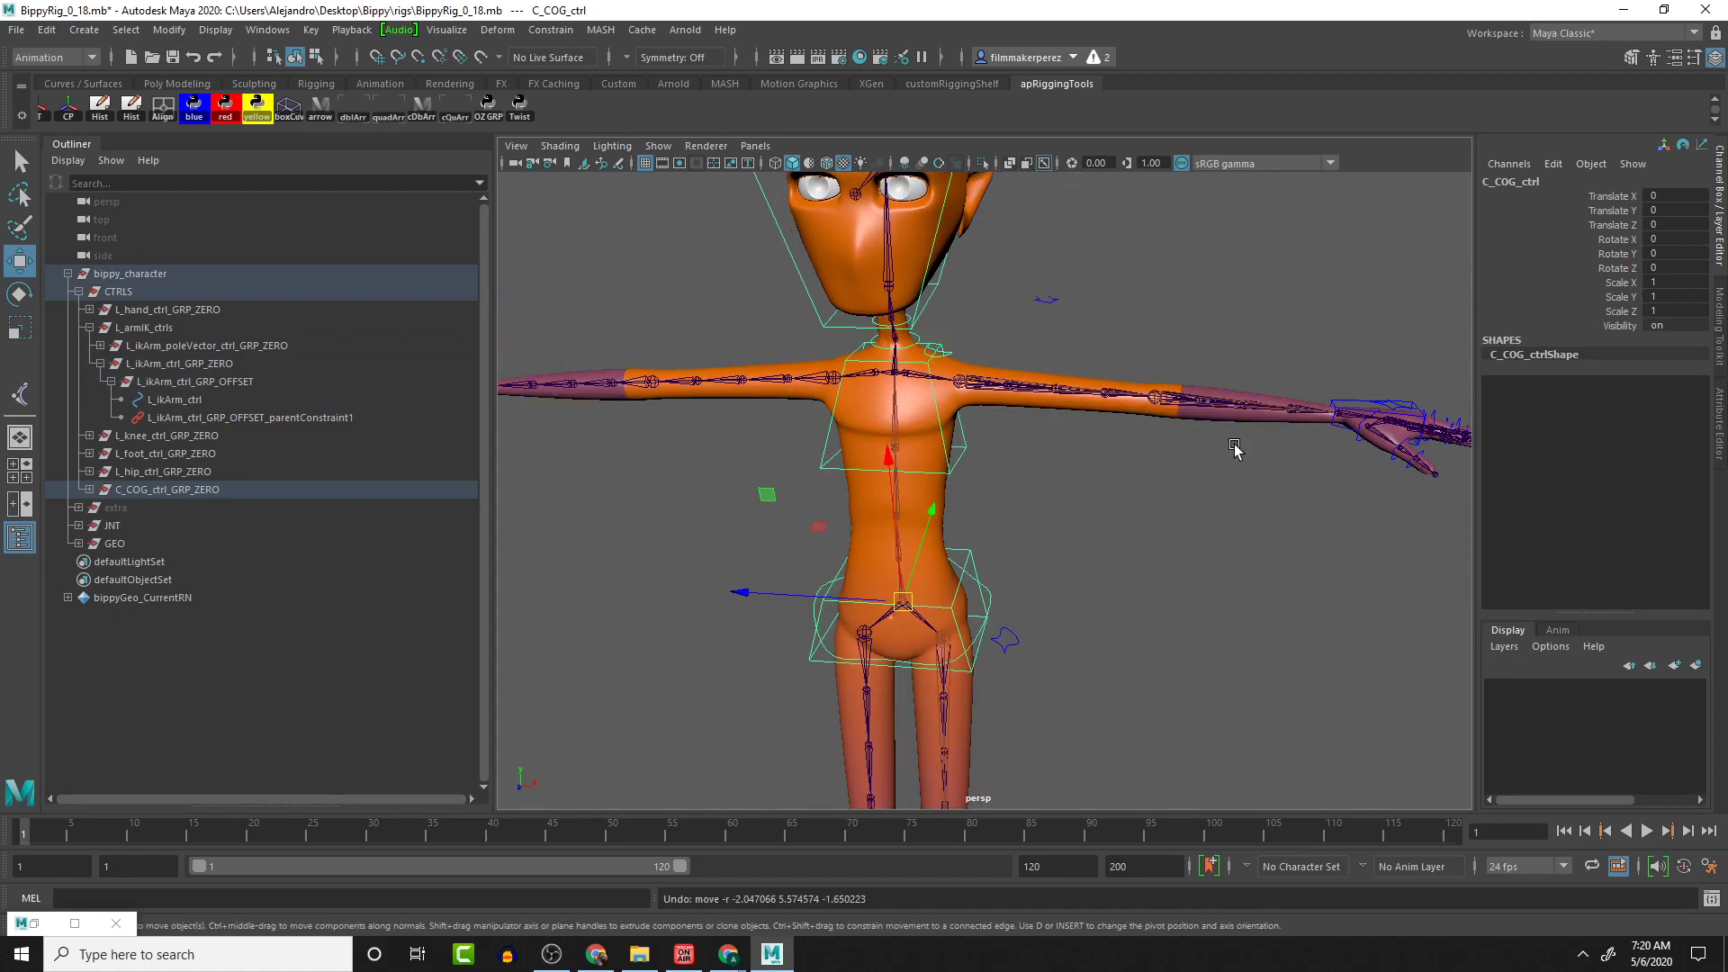
Set L_ikArm_ctrl's IK Hand Align to pelvis and clear the selection
left_click(1338, 407)
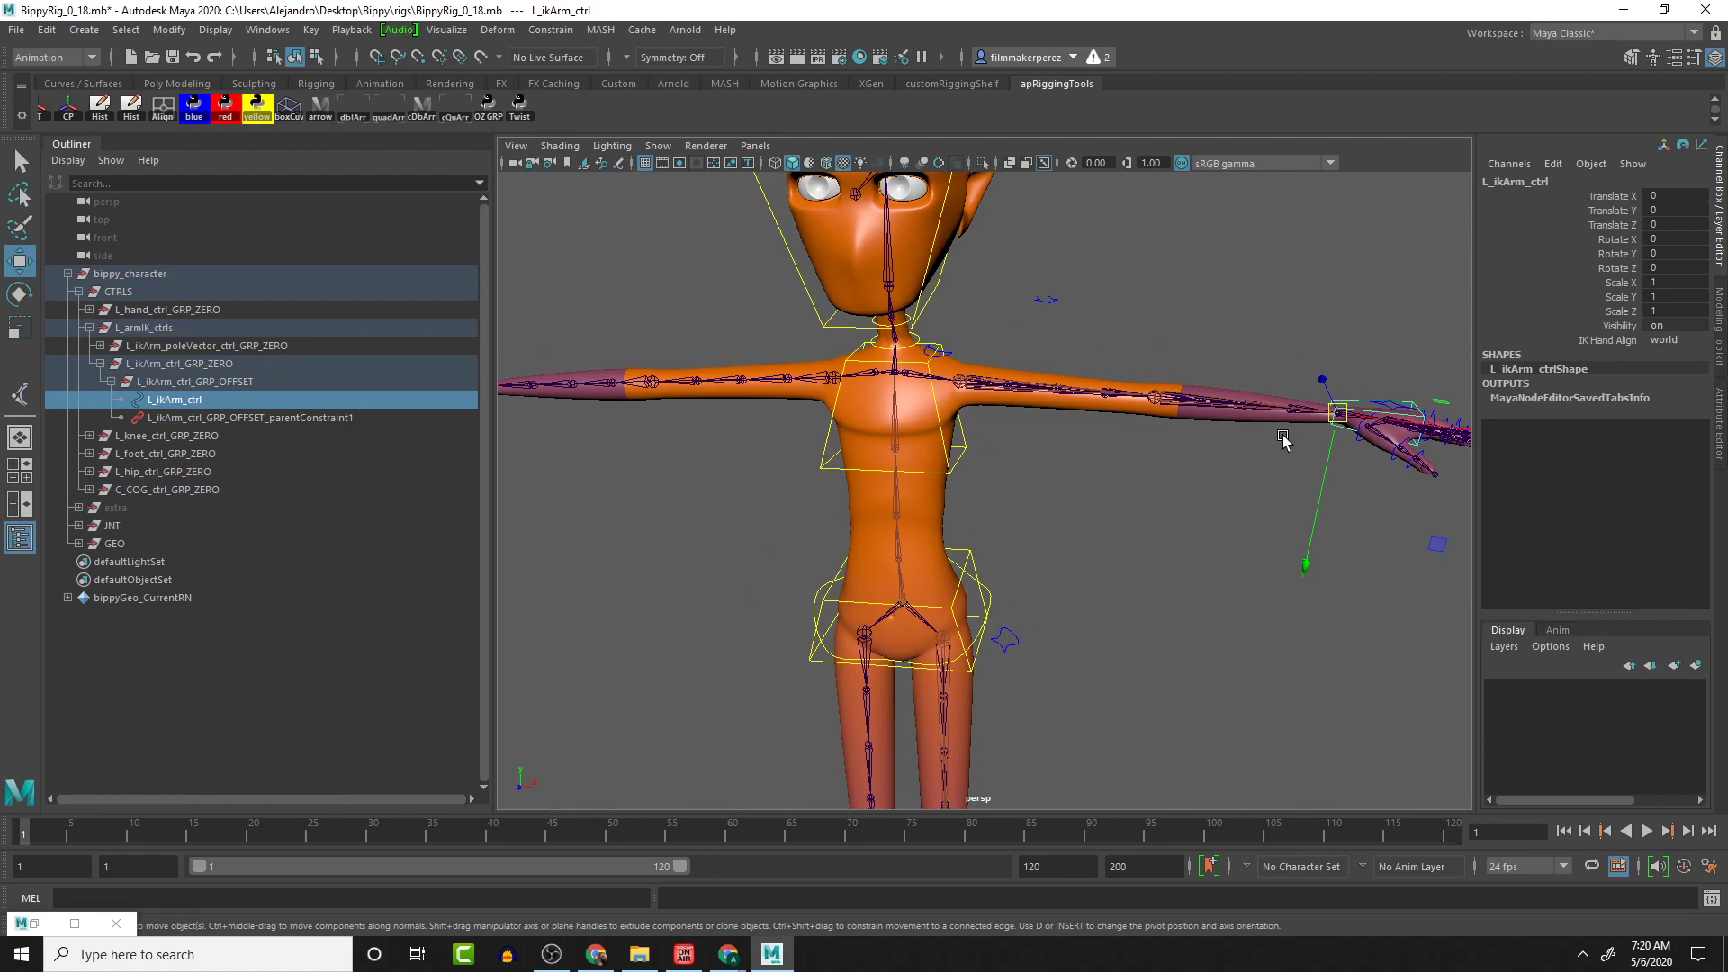
left_click(1667, 340)
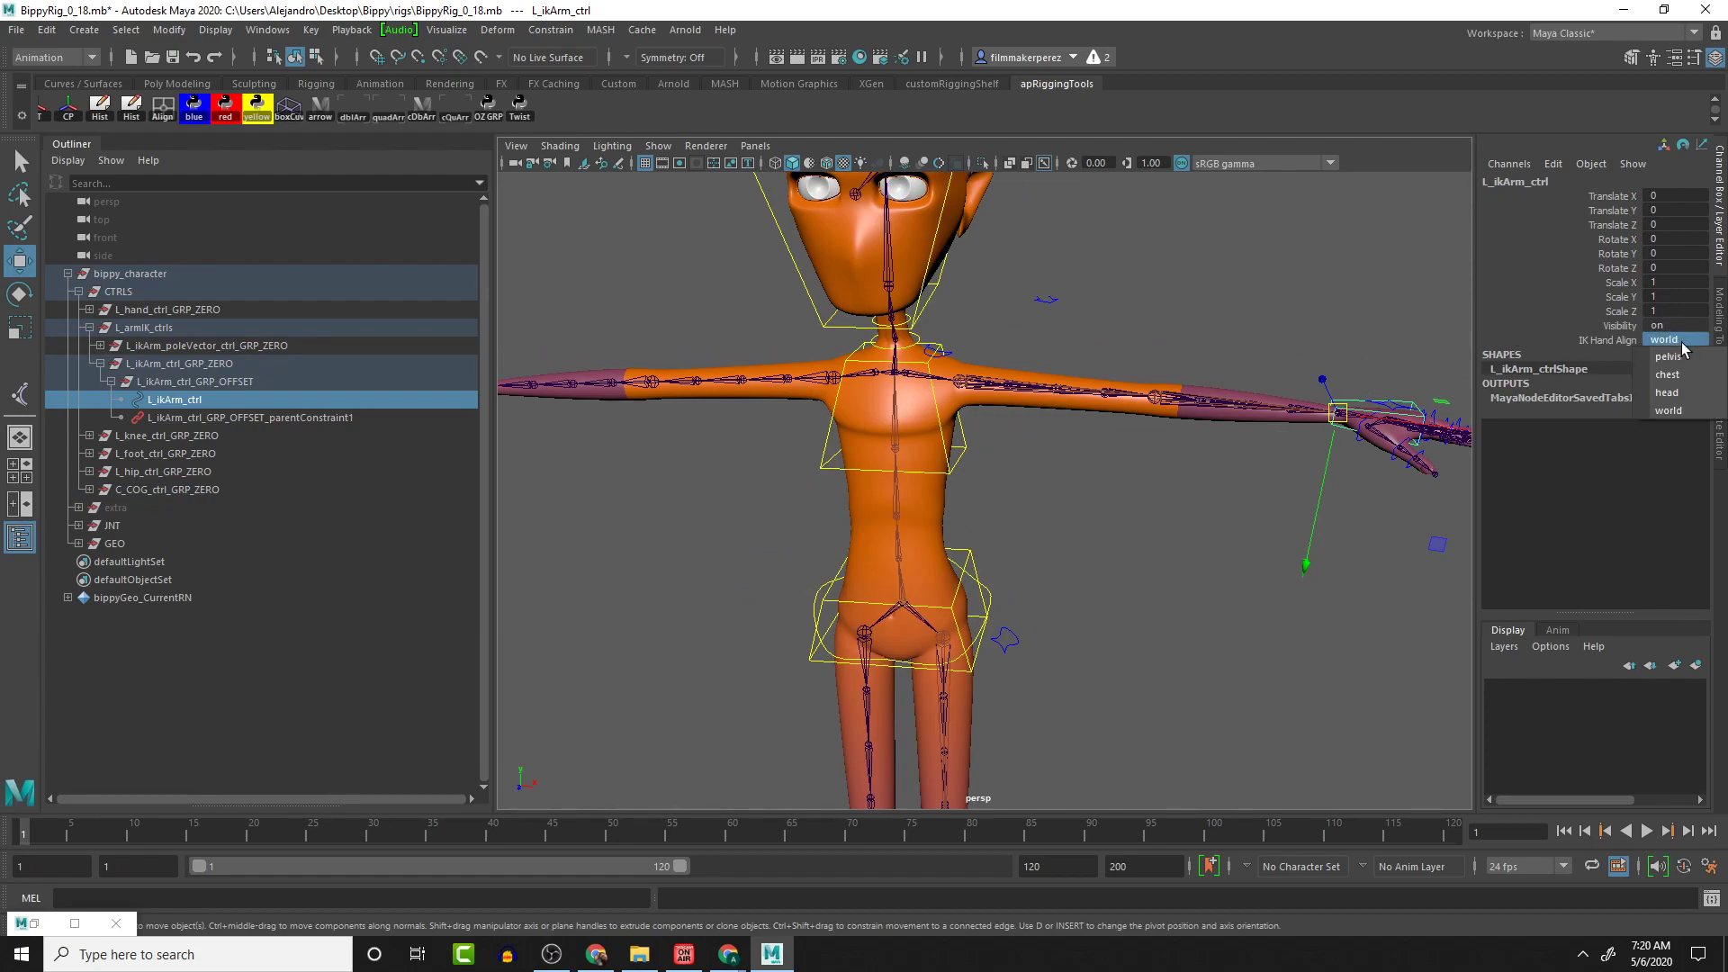
left_click(1685, 352)
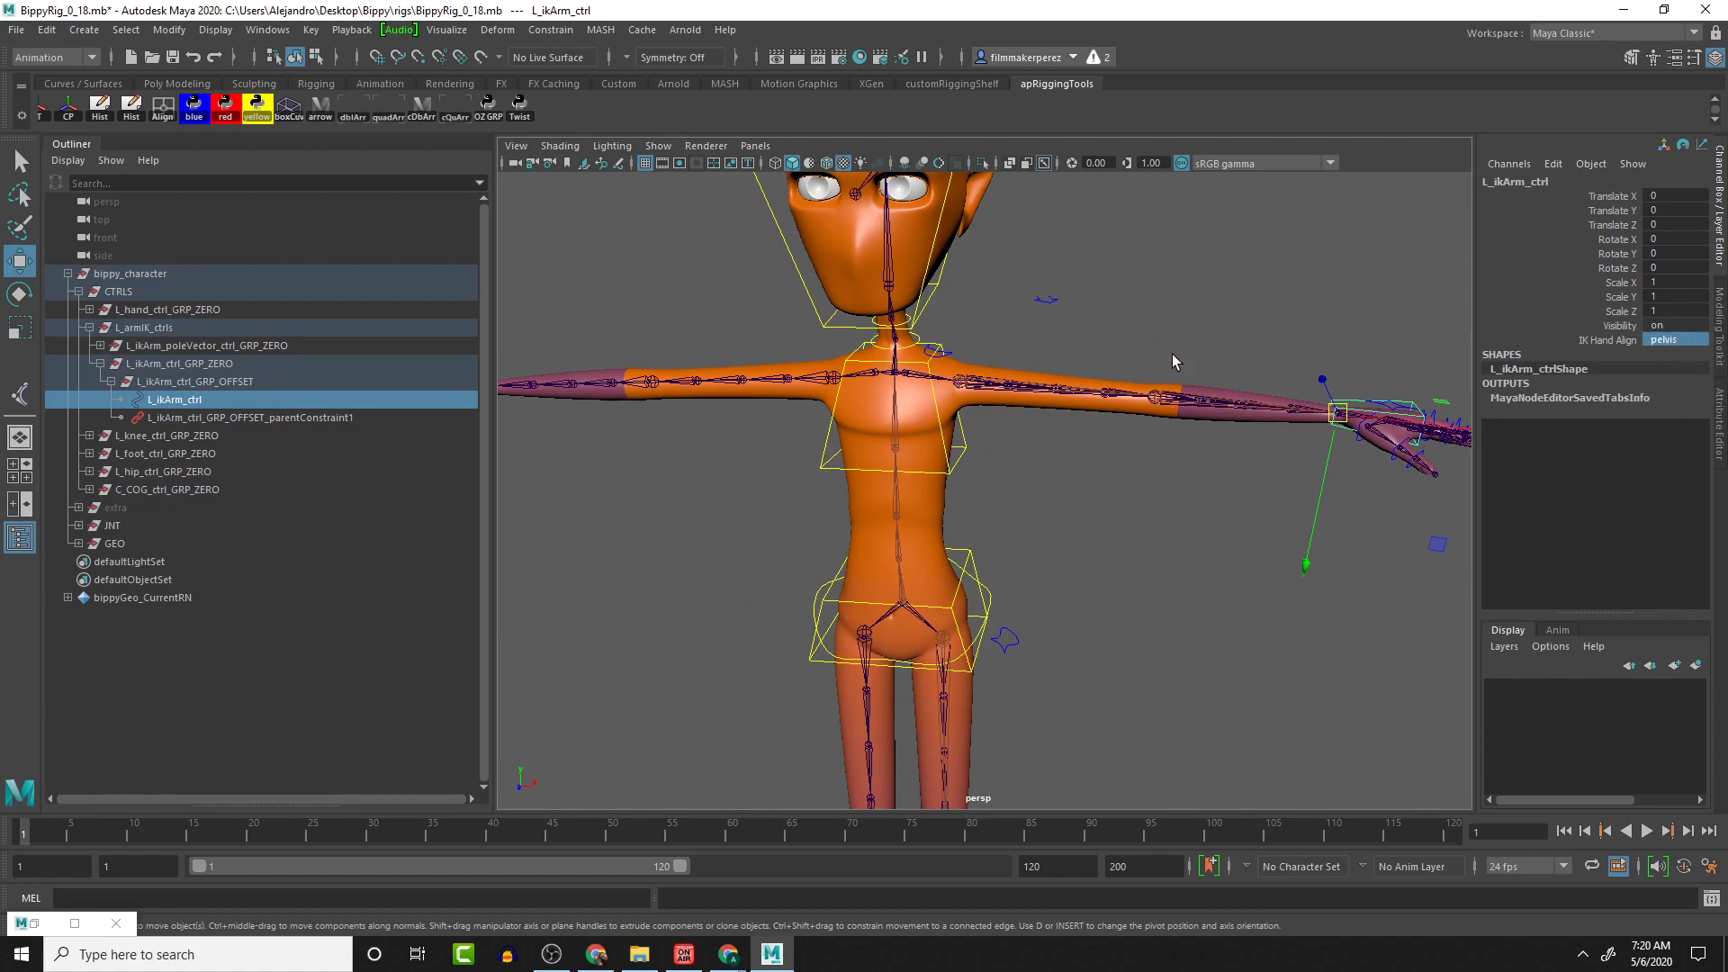
left_click(1183, 306)
Examine the whole character rig from the front and select C_chest_ctrl
scroll(1060, 394, "down", 5)
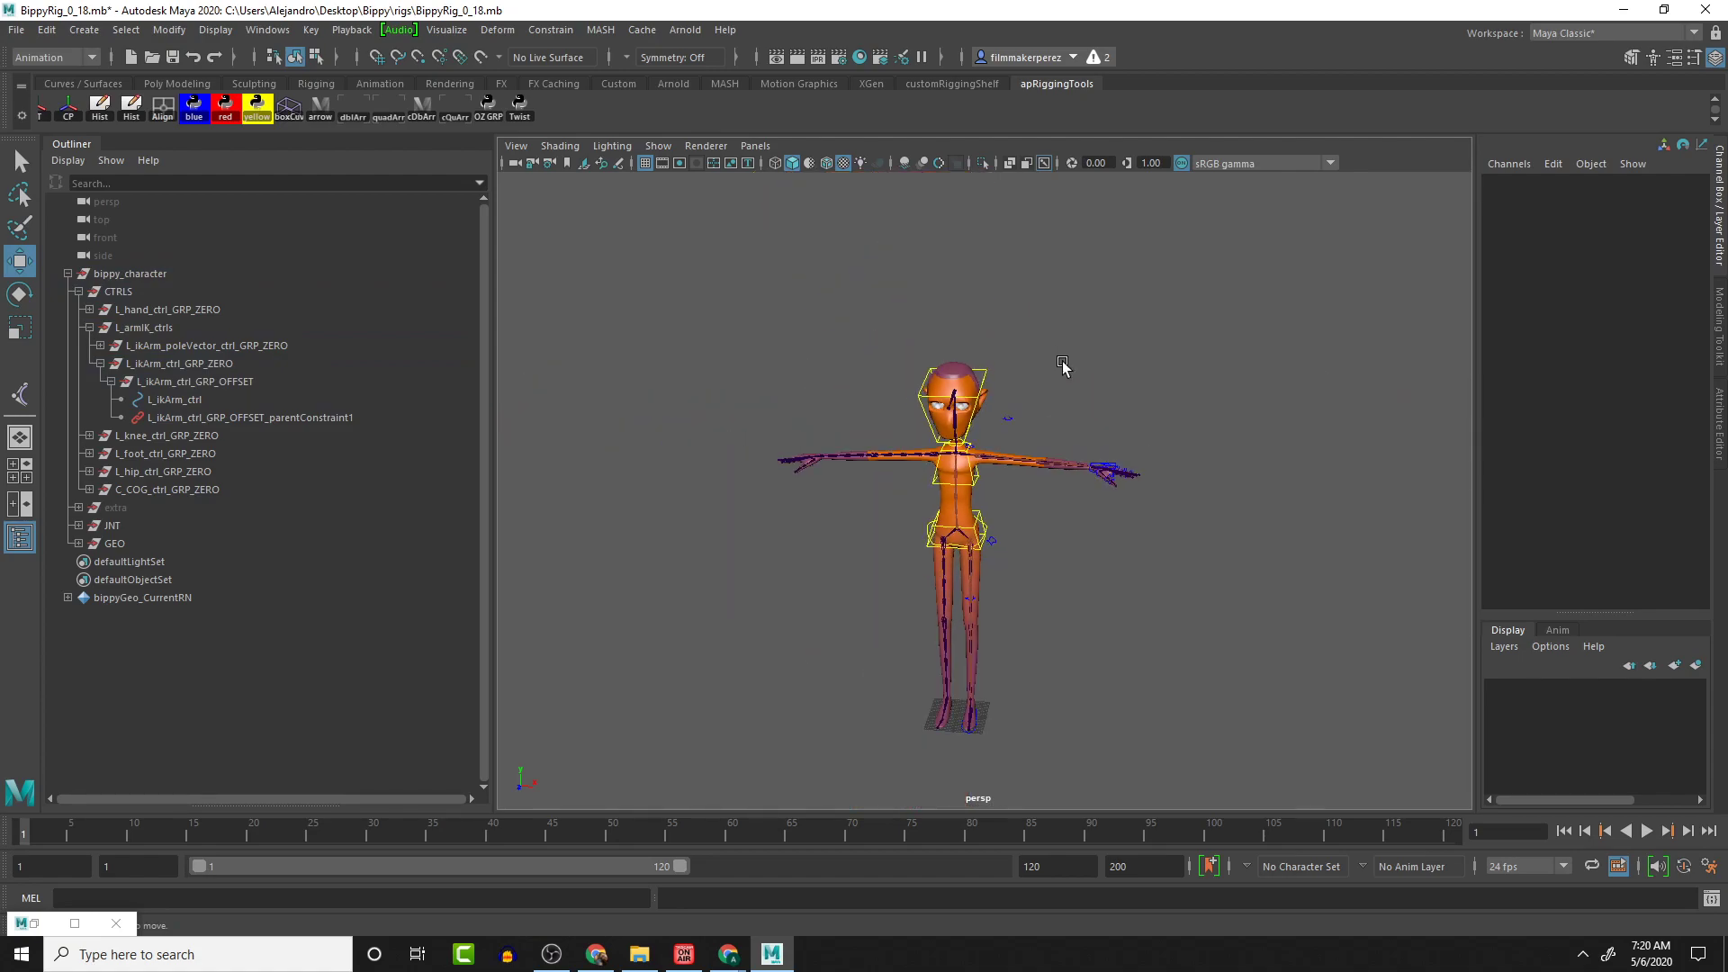
scroll(1069, 363, "up", 2)
scroll(1069, 374, "down", 2)
scroll(1065, 378, "up", 2)
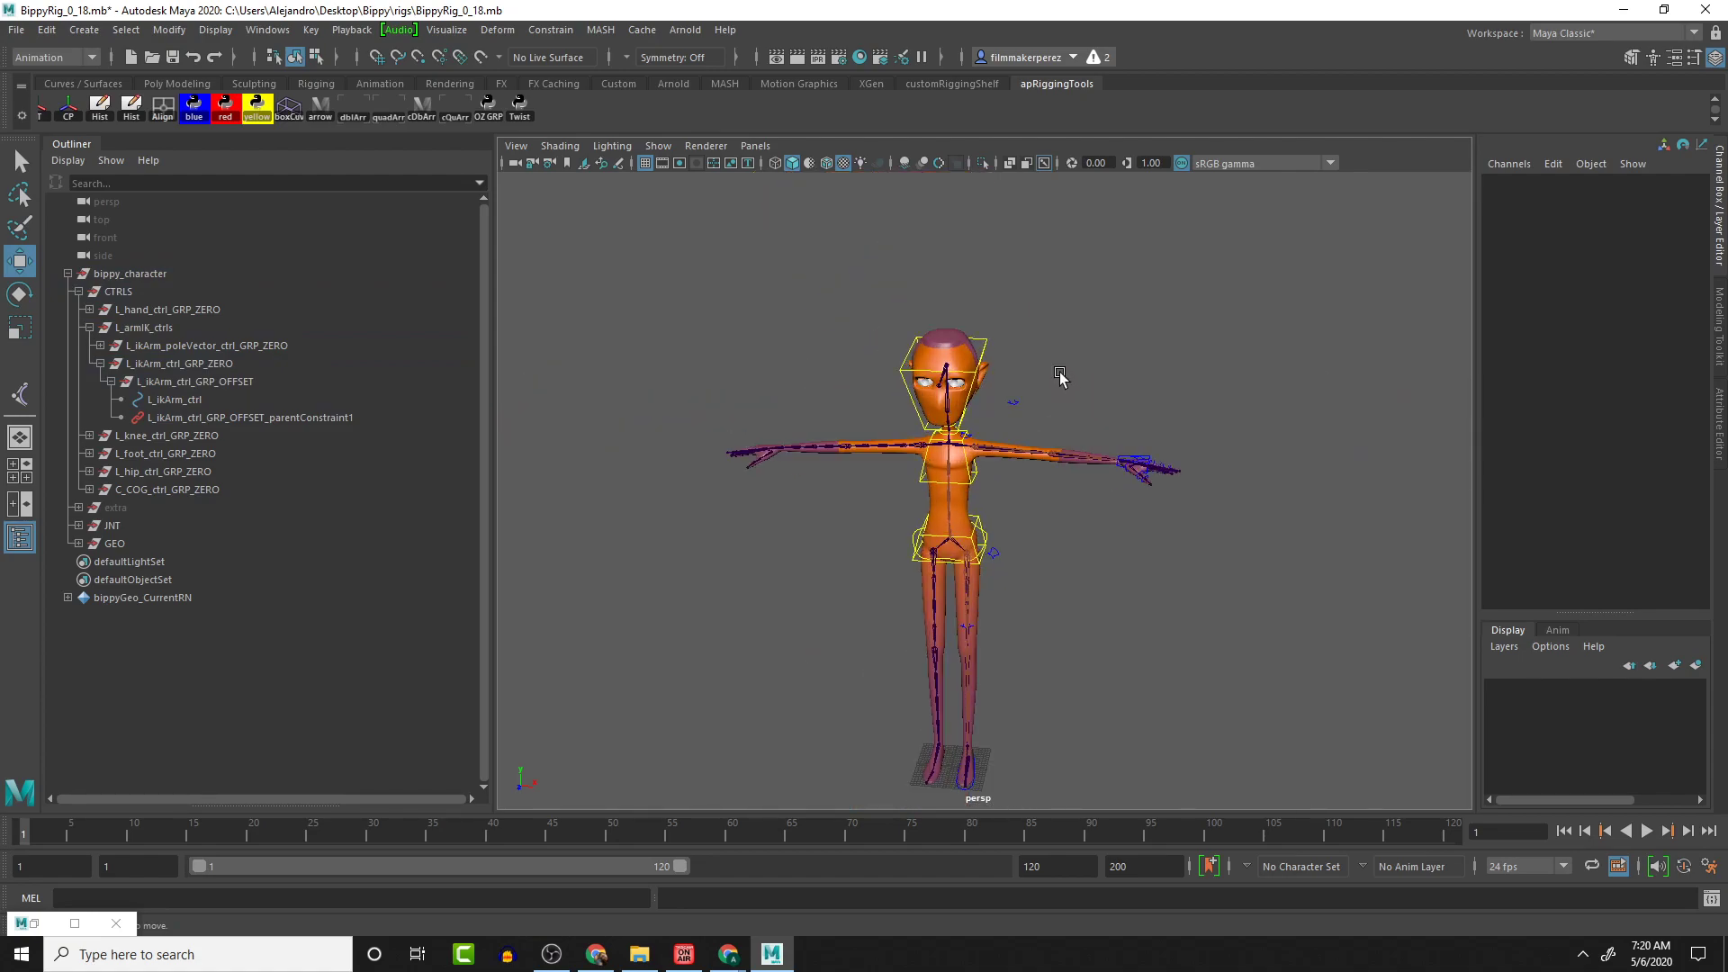
middle_click_drag(1073, 343, 1130, 316, "alt")
left_click_drag(1125, 469, 1130, 428, "alt")
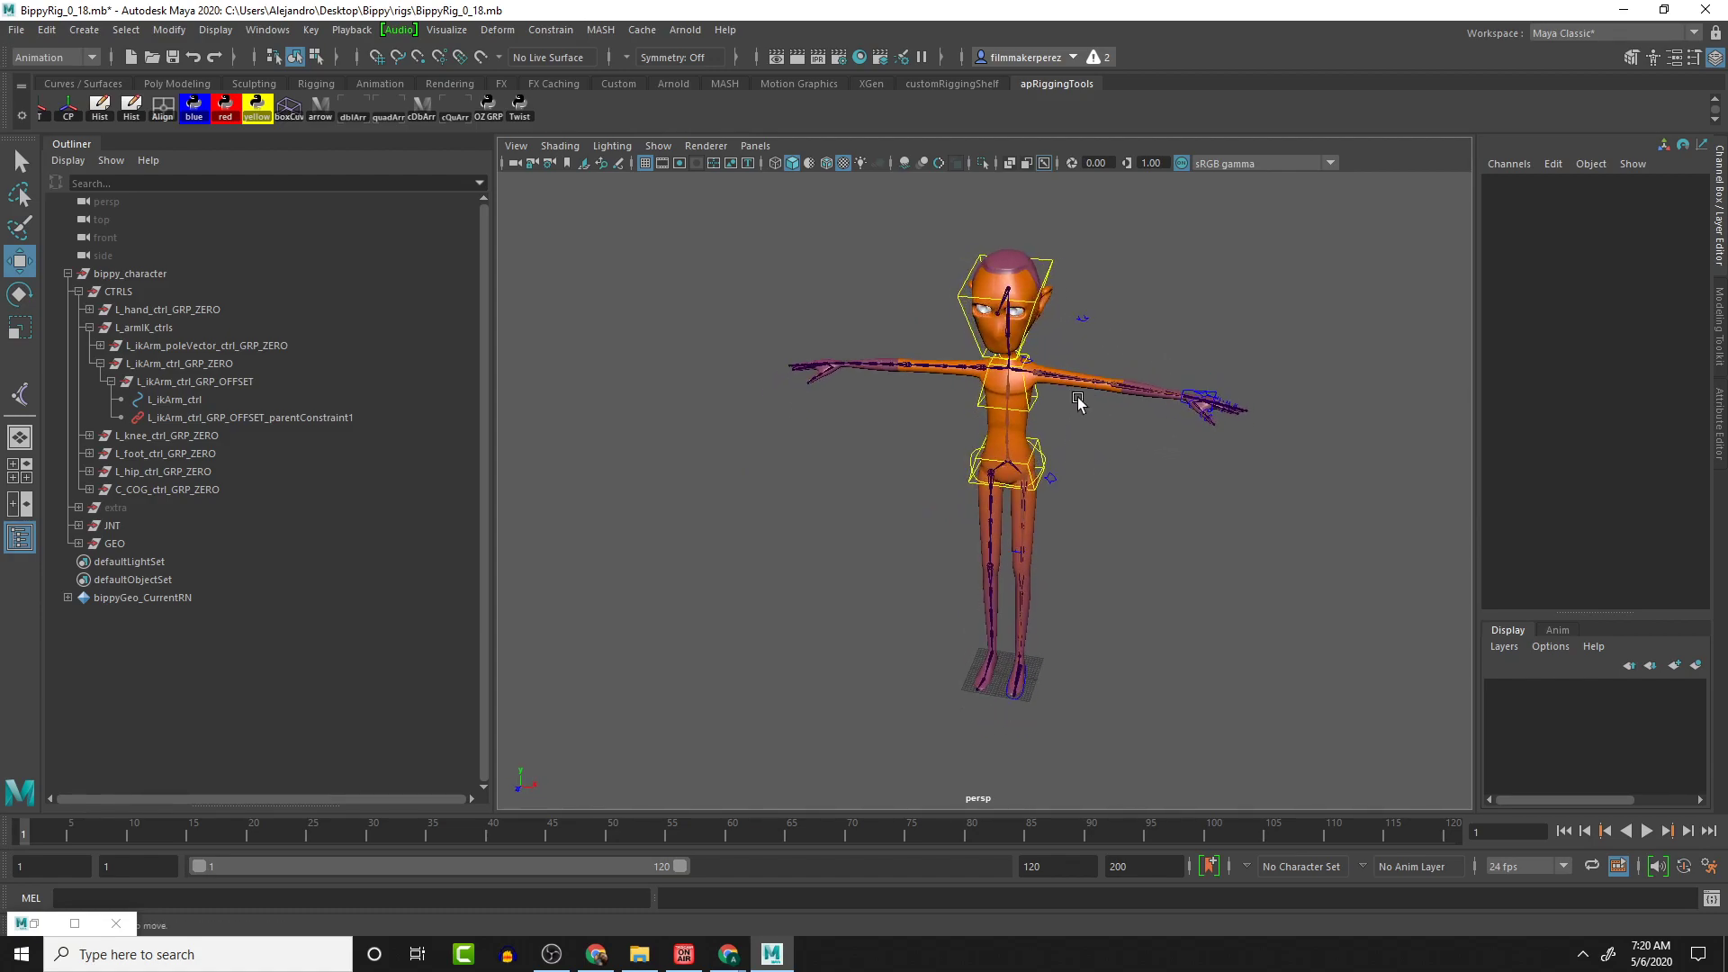
left_click_drag(1054, 471, 1146, 385, "alt")
scroll(1028, 406, "up", 2)
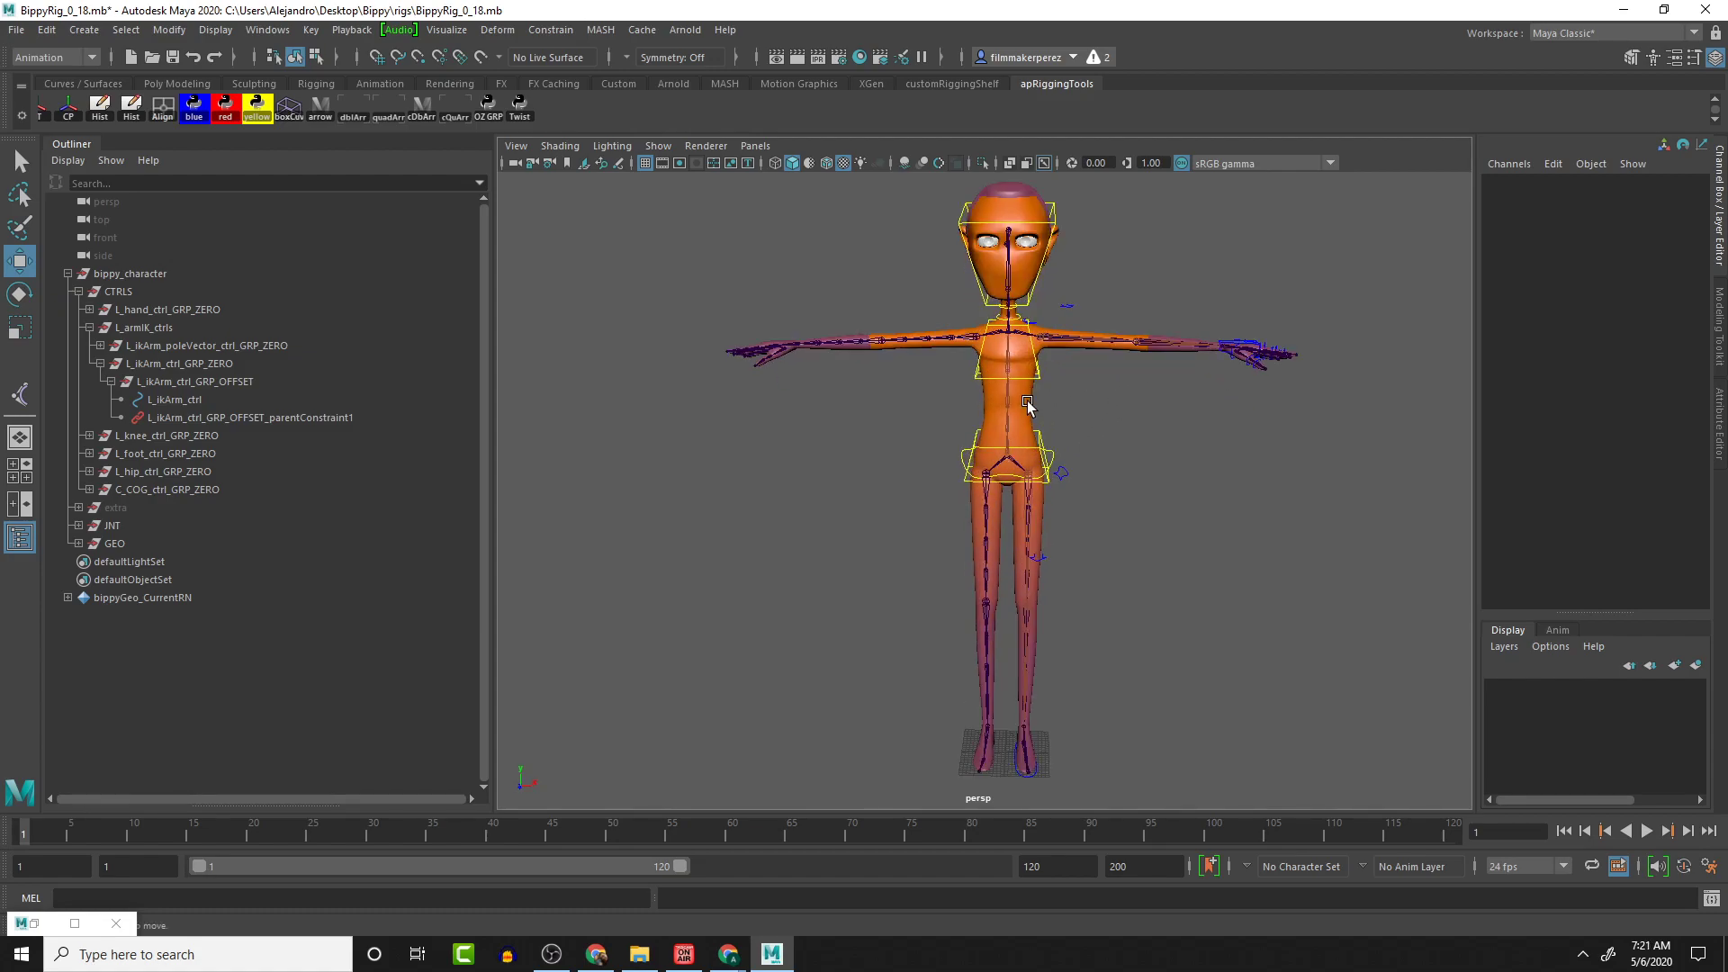
scroll(1028, 399, "up", 2)
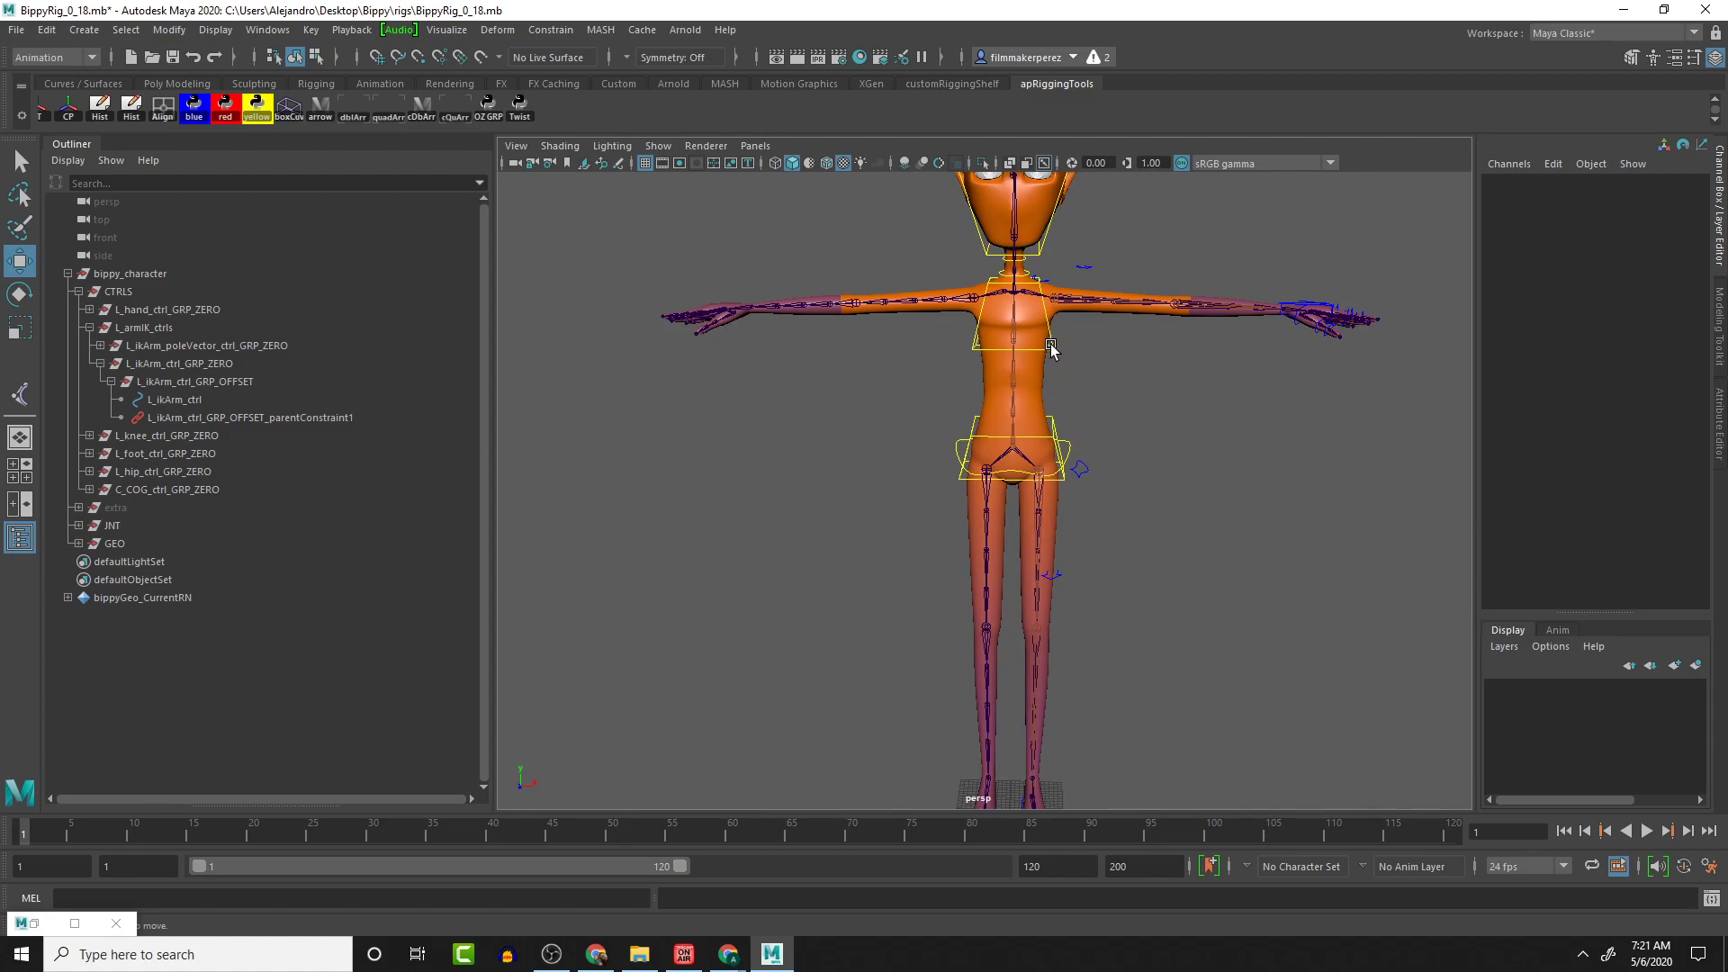
left_click(1051, 343)
middle_click_drag(1066, 371, 1079, 494, "alt")
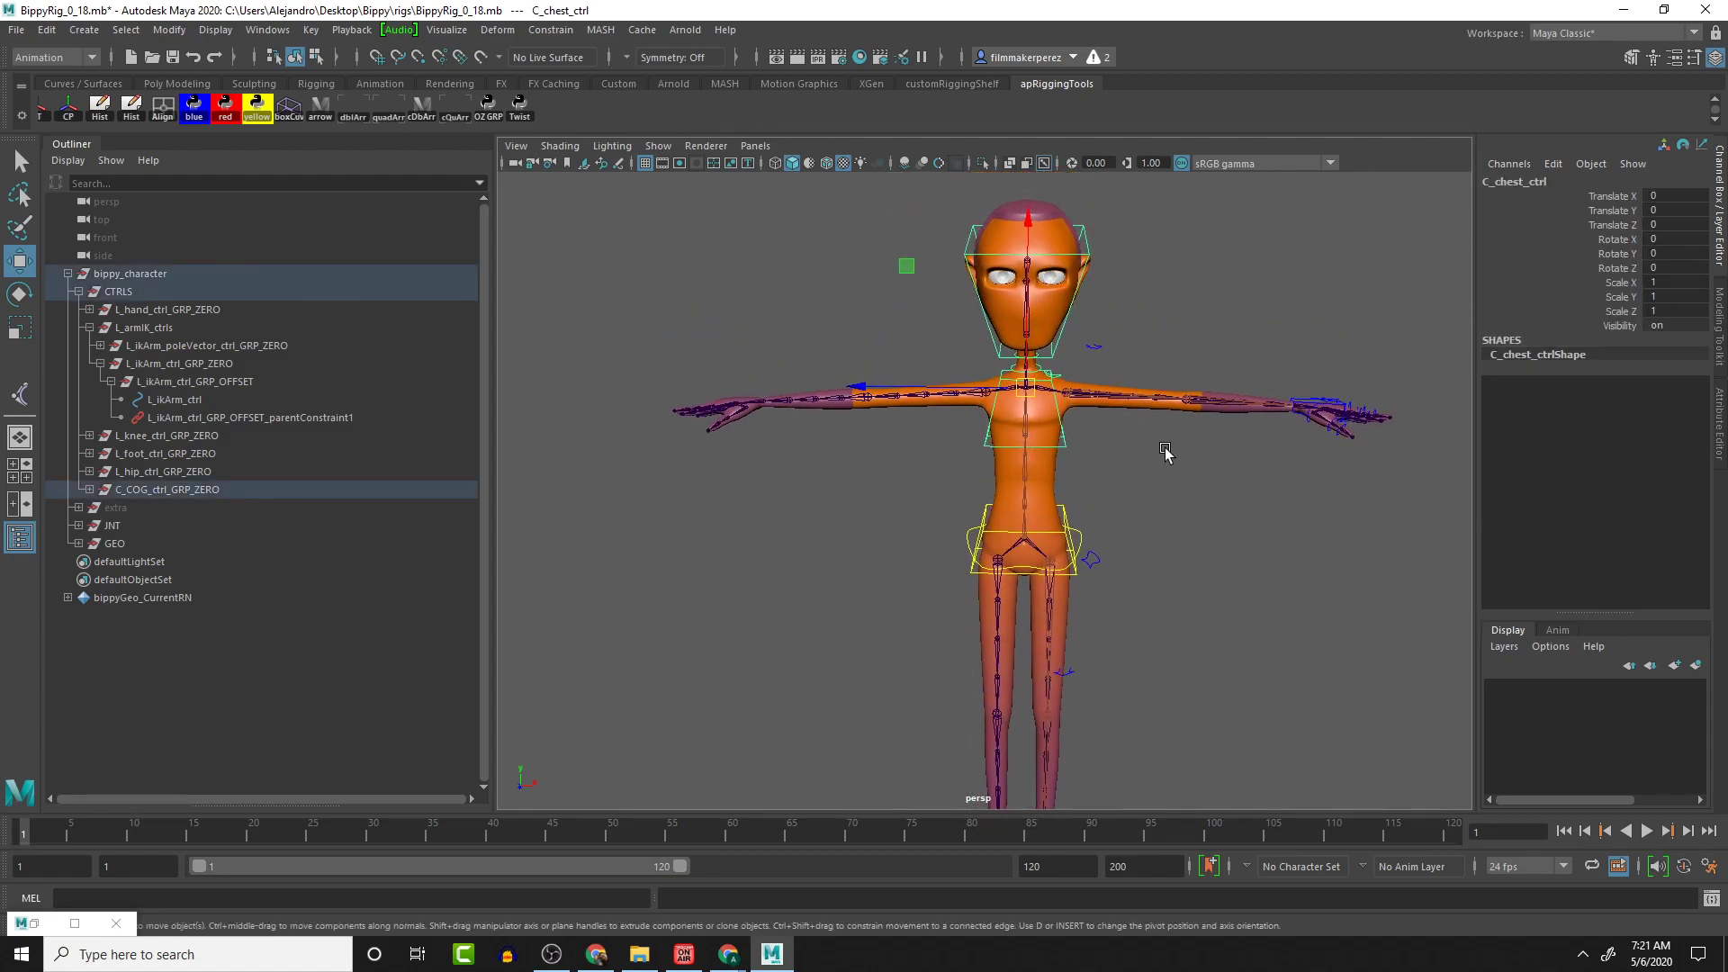